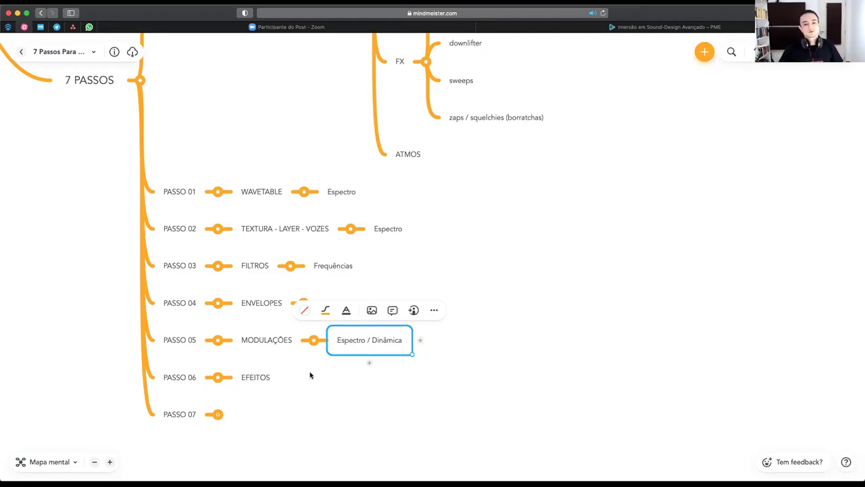
Review the mind map's 7 PASSOS branch, highlighting the EFEITOS and MACROS nodes and the sound categories under PASSO 0.
scroll(278, 369, "down", 1)
left_click(247, 369)
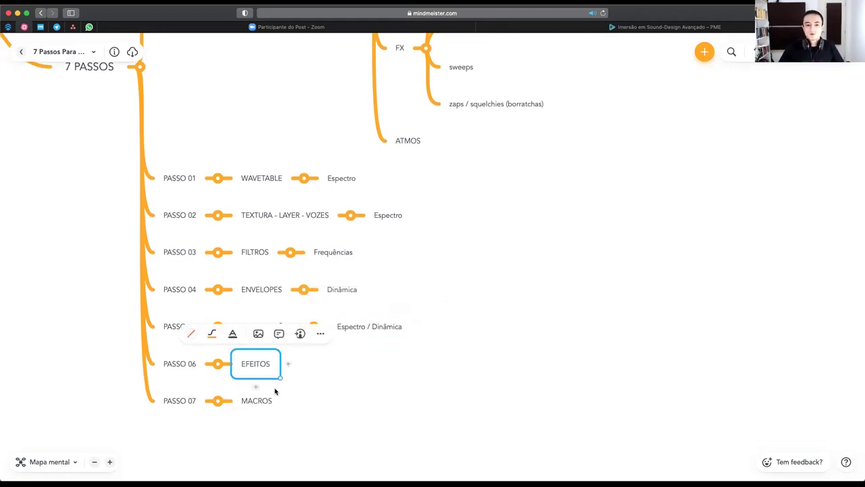
left_click(281, 402)
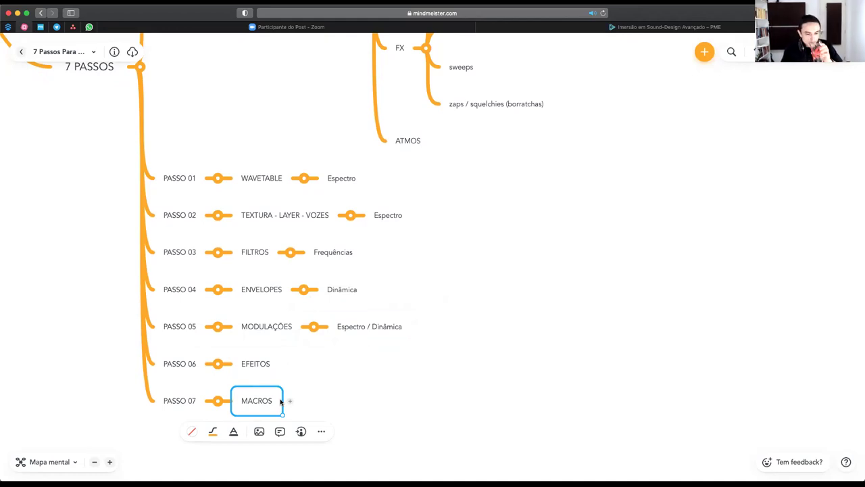
left_click(462, 369)
scroll(464, 369, "up", 5)
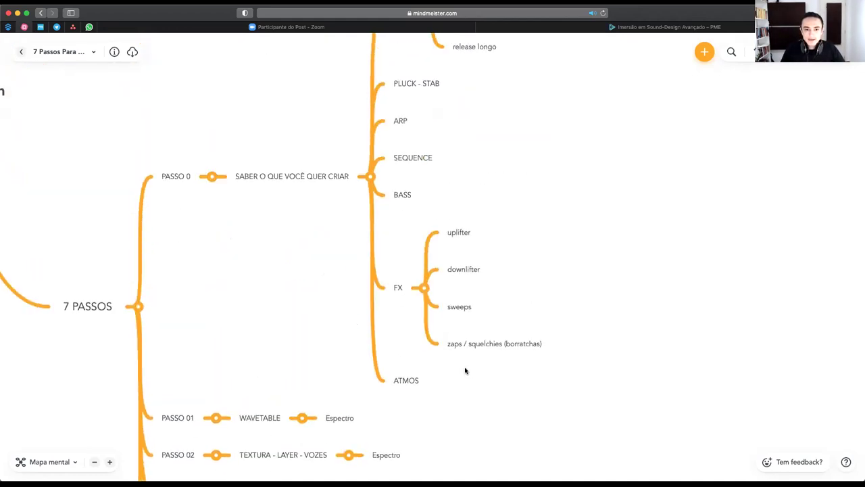
scroll(465, 370, "down", 3)
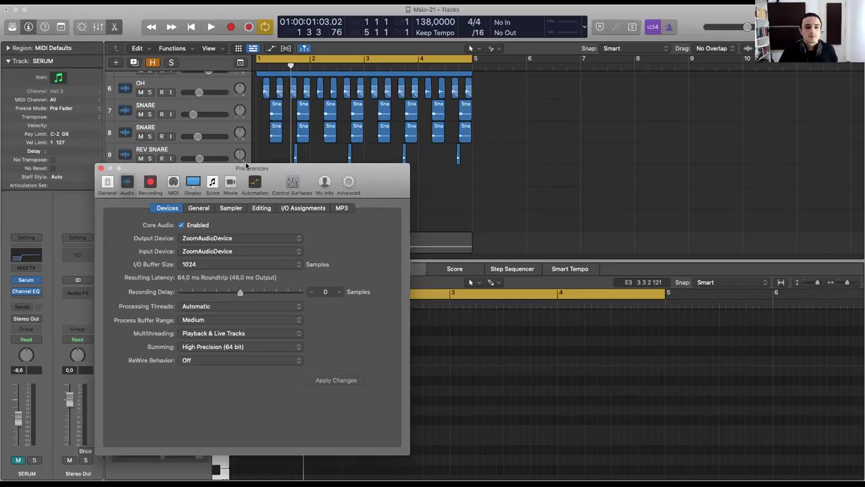
Close the audio Preferences window, play the four-bar loop, and bring the first tracks of the arrangement into view.
left_click_drag(246, 165, 484, 148)
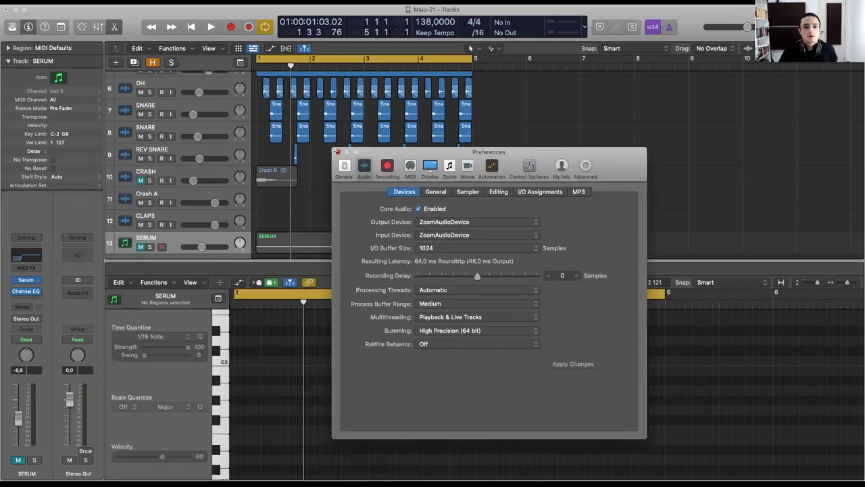
left_click(337, 152)
key("space")
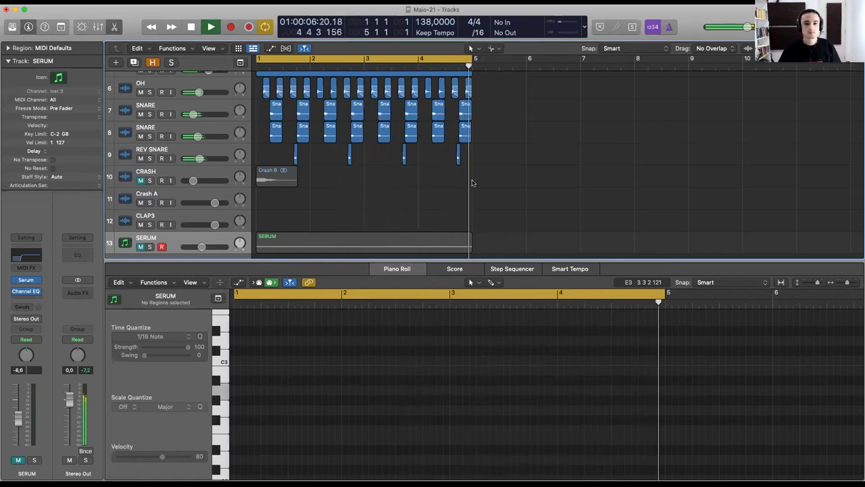
key("space")
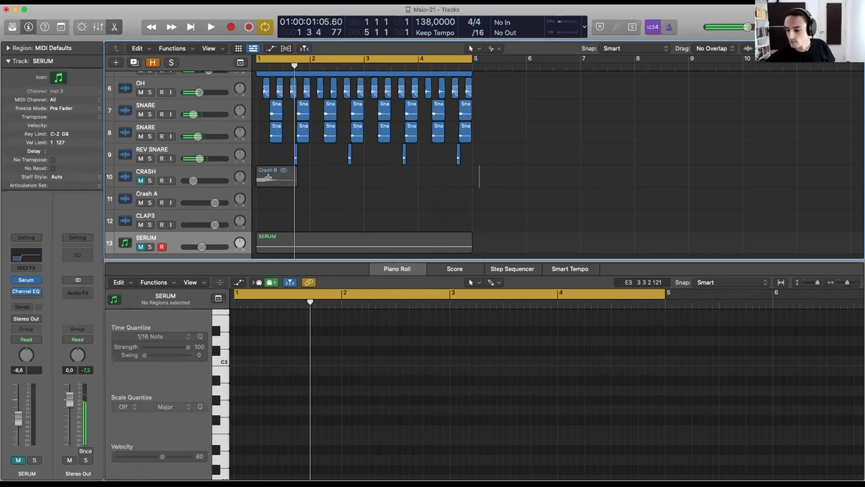
key("space")
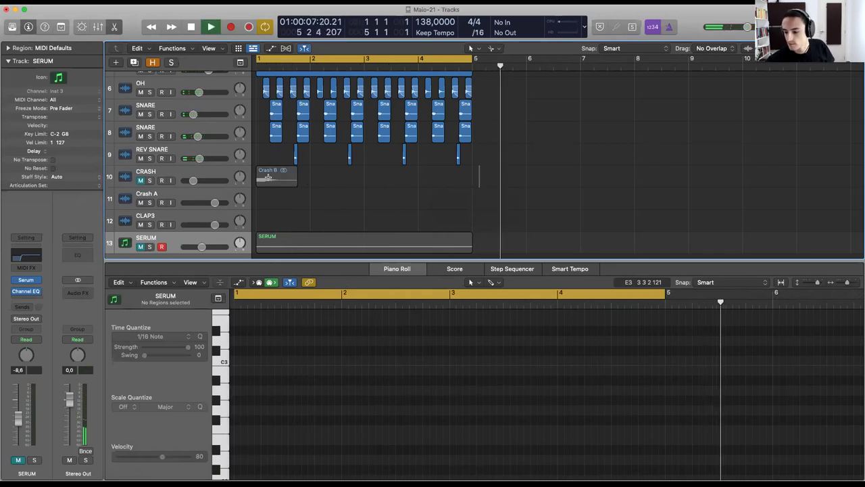
key("space")
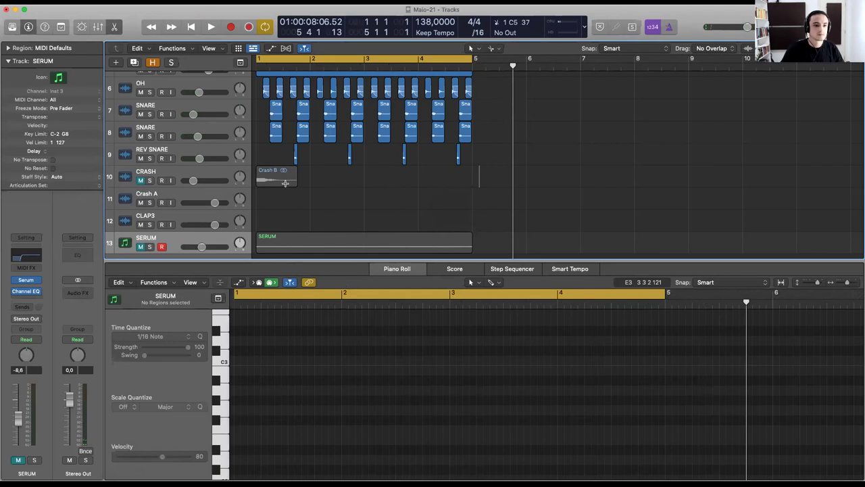
scroll(285, 183, "up", 5)
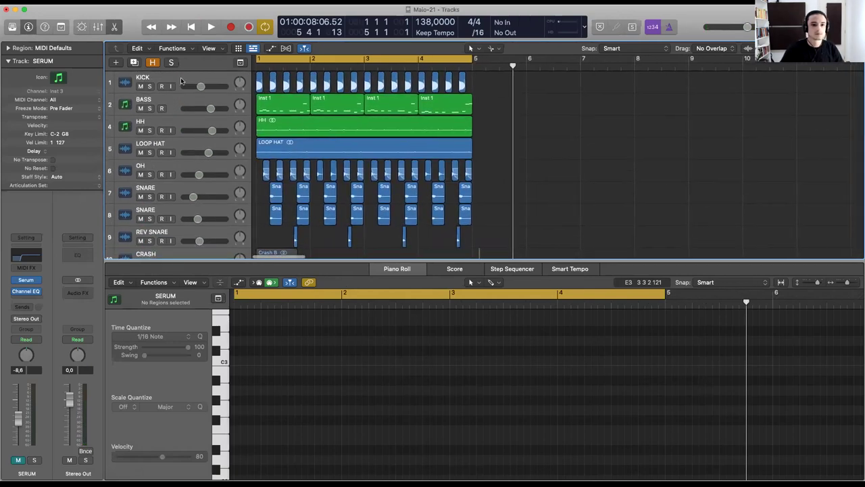
left_click(181, 80)
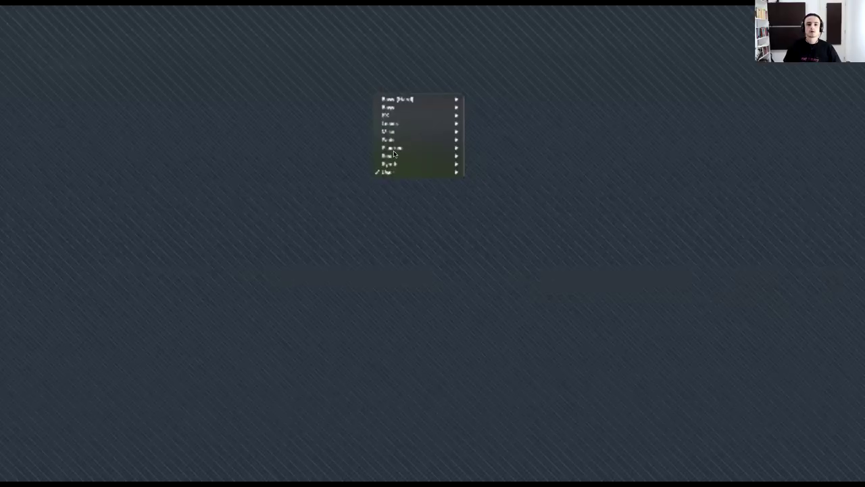
Browse Serum's preset library, examining the user banks such as BLACK OCTOPUS - PSYCHEDELIC TOOLBOX 2 and the Pads category.
left_click(440, 91)
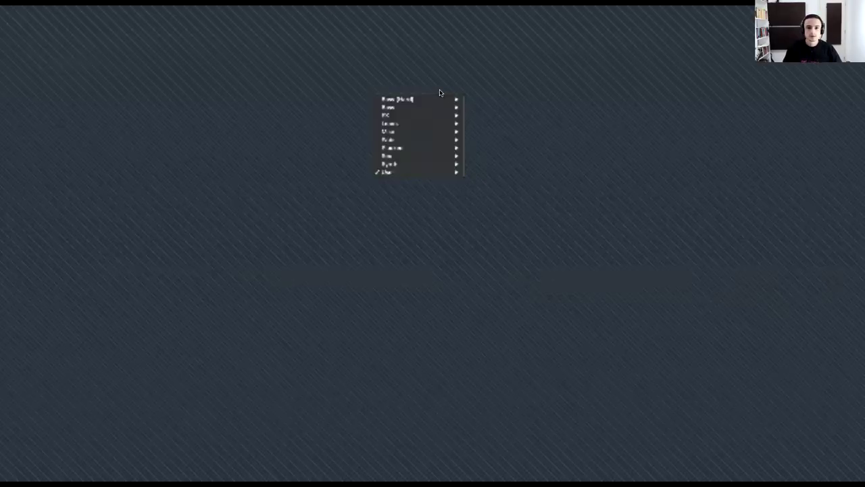
mouse_move(443, 172)
mouse_move(540, 181)
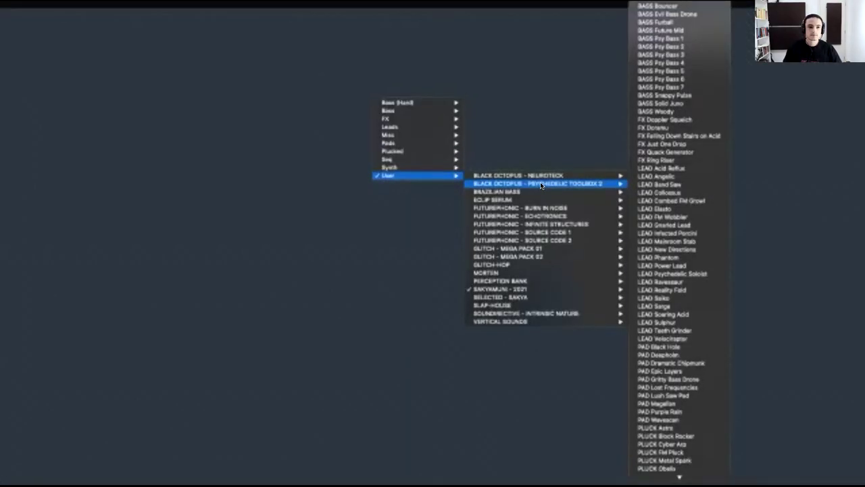
left_click(332, 118)
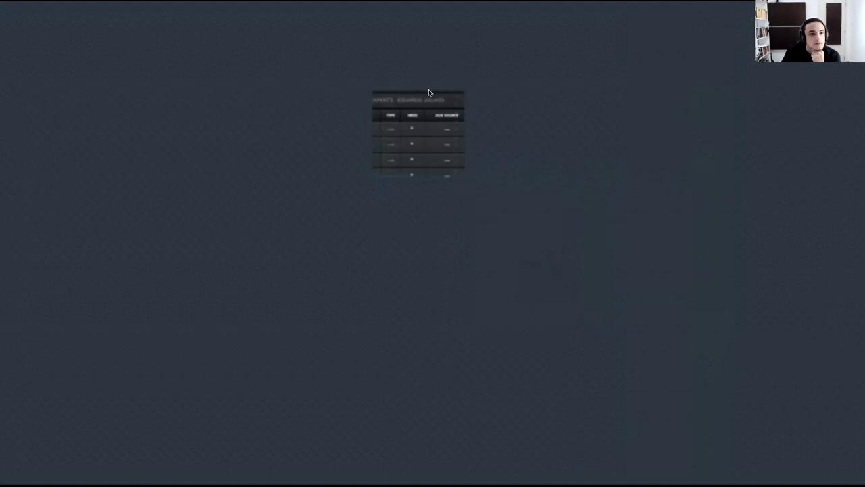
left_click(461, 129)
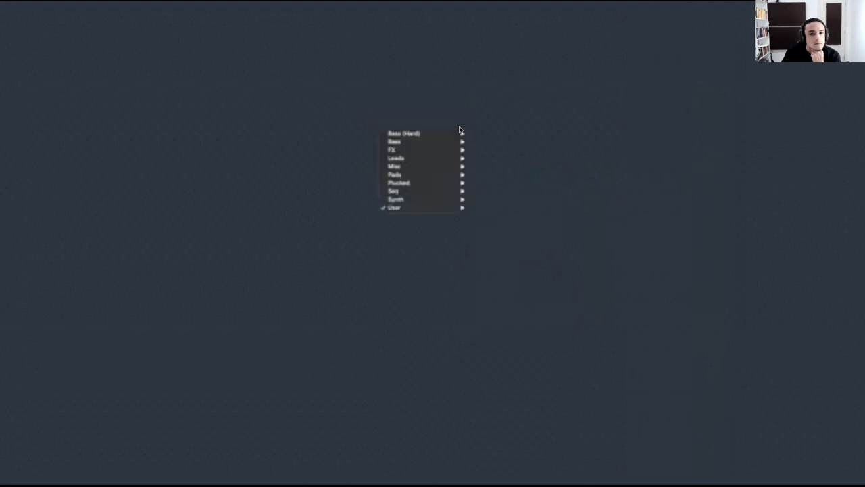
mouse_move(457, 208)
left_click(473, 106)
mouse_move(464, 155)
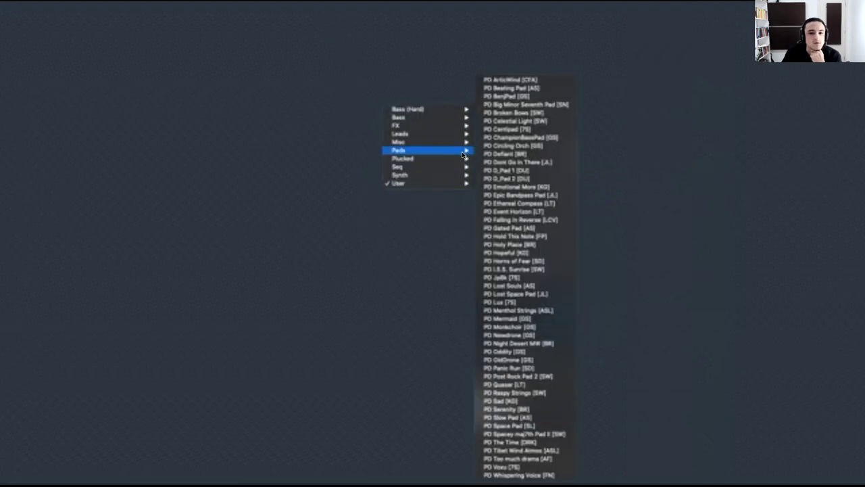
left_click(391, 80)
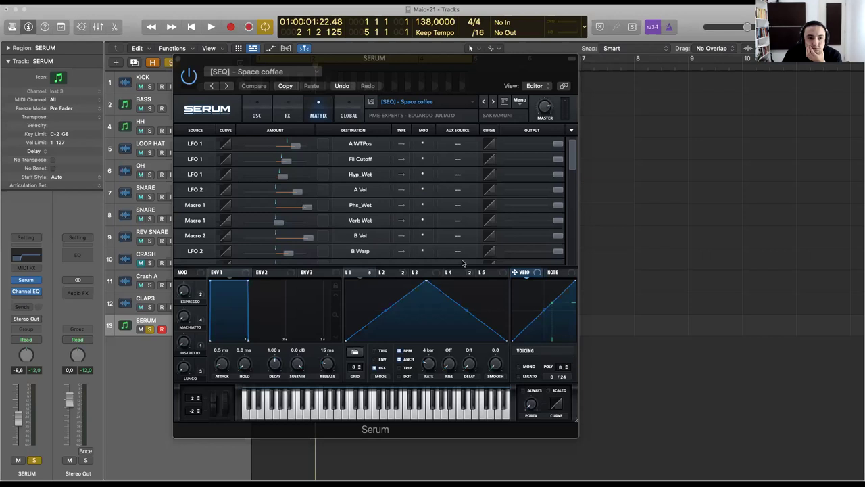
Reposition the Serum window, show the oscillator page of the Space coffee preset and view the preset categories.
left_click_drag(303, 63, 336, 74)
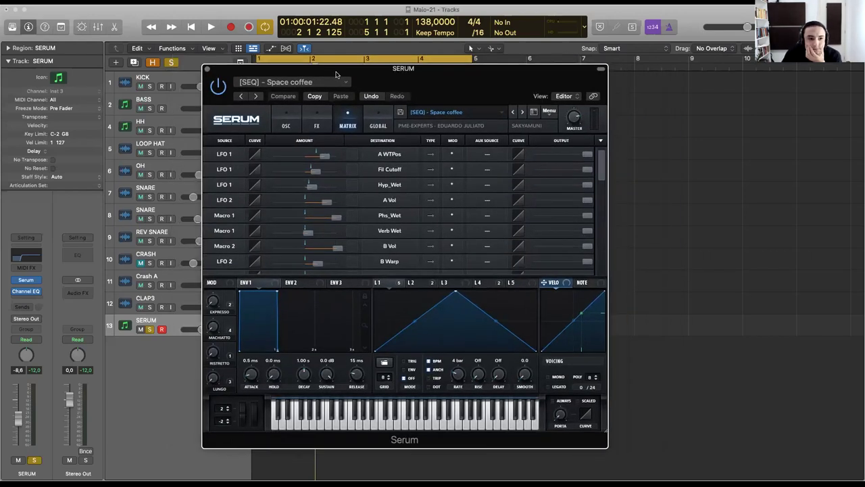
left_click_drag(336, 74, 313, 64)
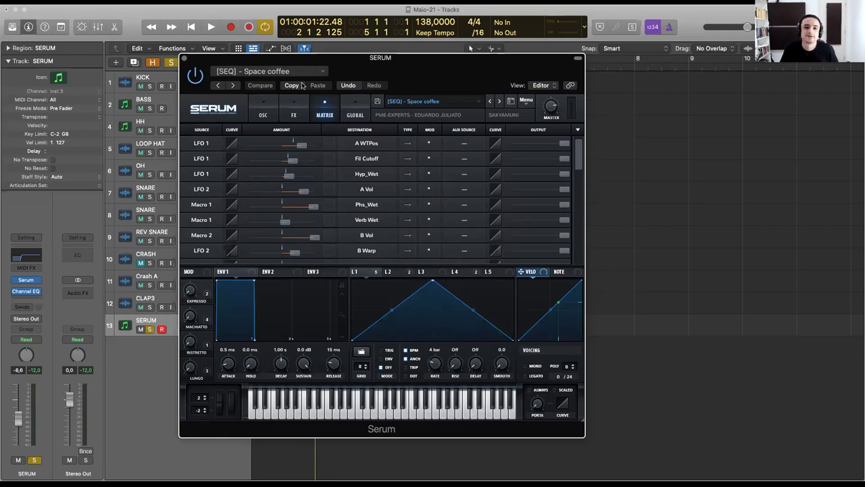
left_click(276, 115)
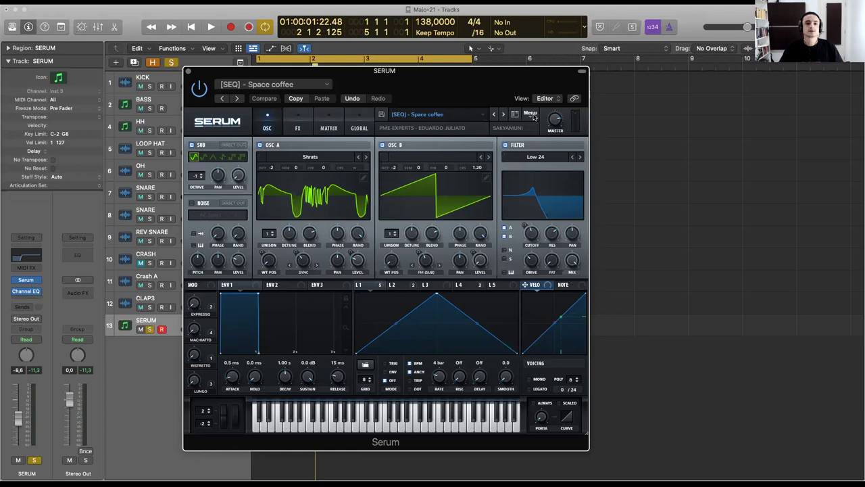
left_click(466, 114)
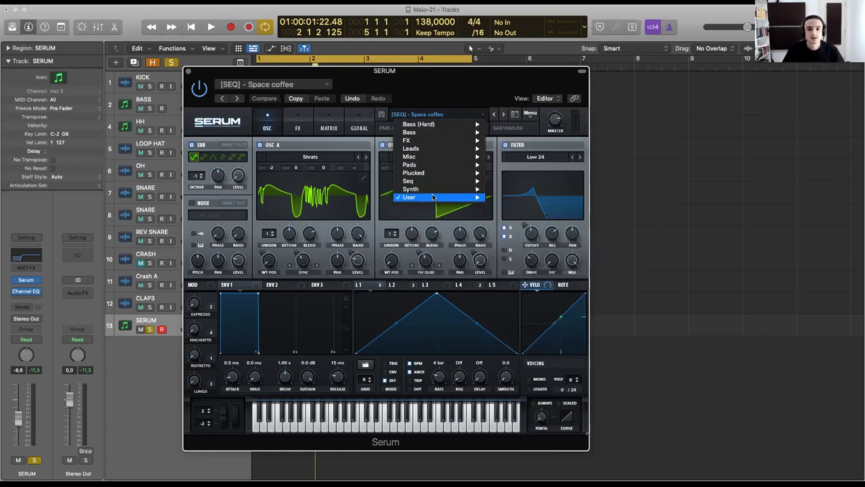
Load the Aha wavetable from the Burn in Noise collection into oscillator A.
left_click(310, 156)
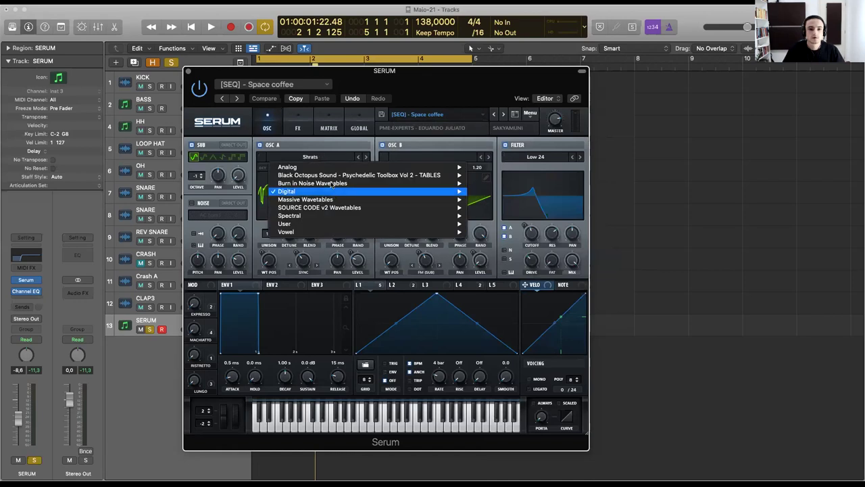
mouse_move(332, 184)
mouse_move(500, 183)
scroll(554, 180, "down", 2)
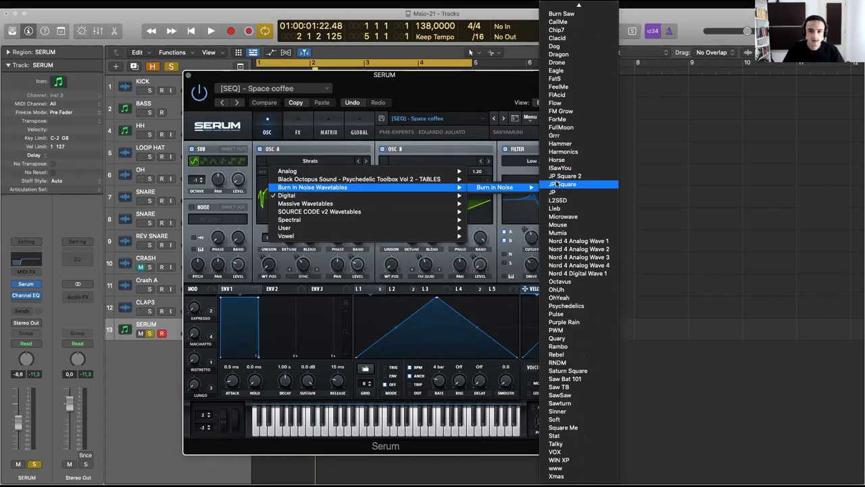
scroll(556, 183, "up", 5)
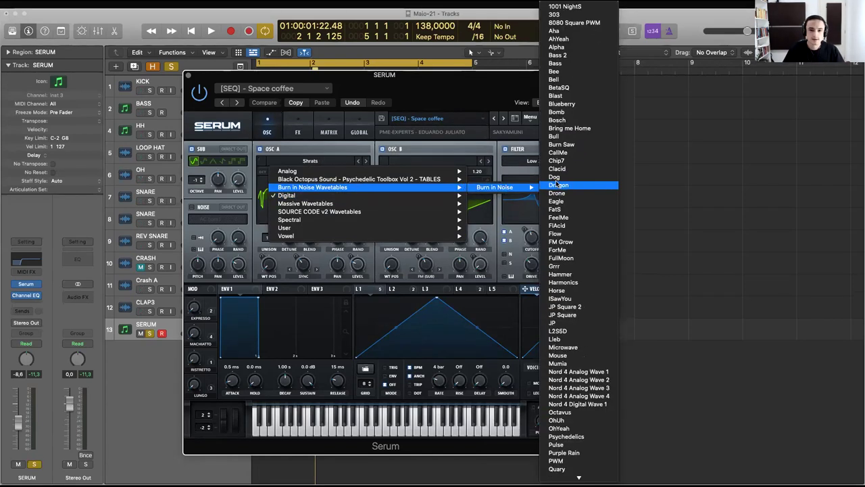
left_click(564, 31)
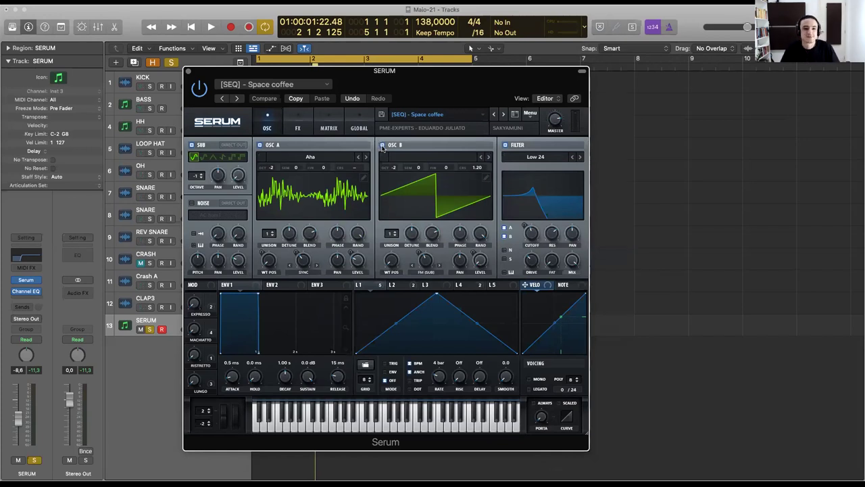
Switch off oscillator B and play the loop to audition oscillator A's wavetable.
left_click(382, 146)
key("space")
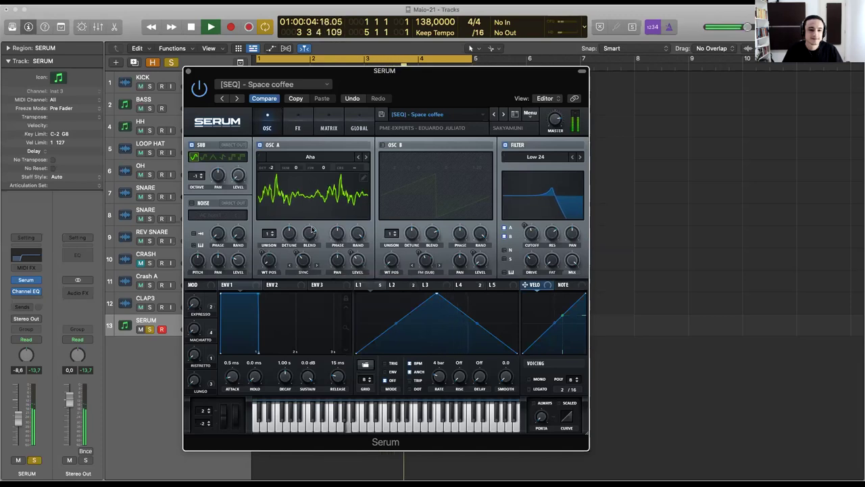
key("space")
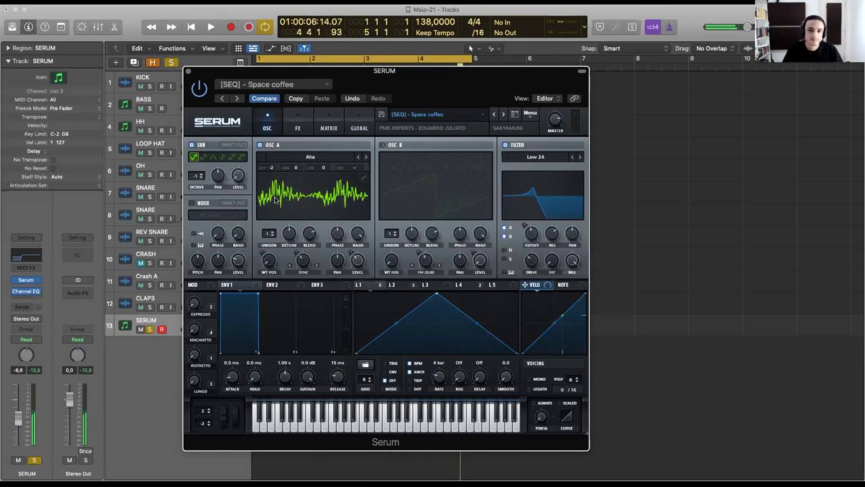
Reset Serum to the Init preset and reposition its window over the arrangement.
left_click(530, 114)
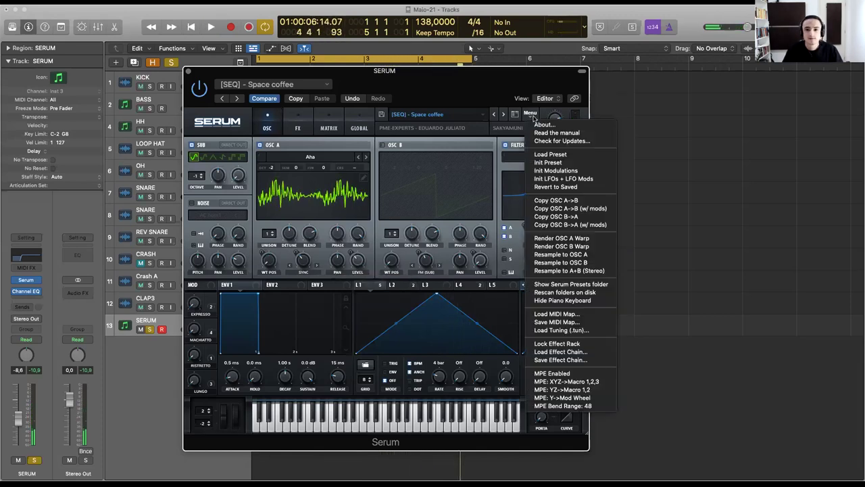
left_click(548, 163)
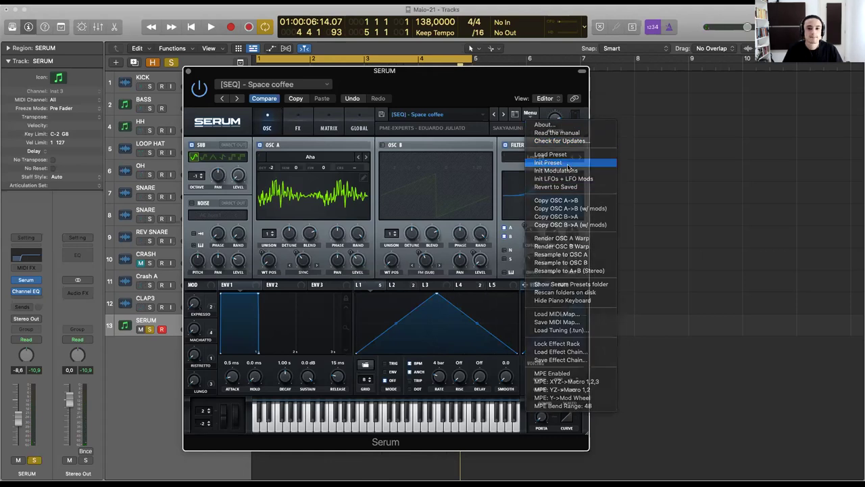
left_click_drag(442, 81, 413, 82)
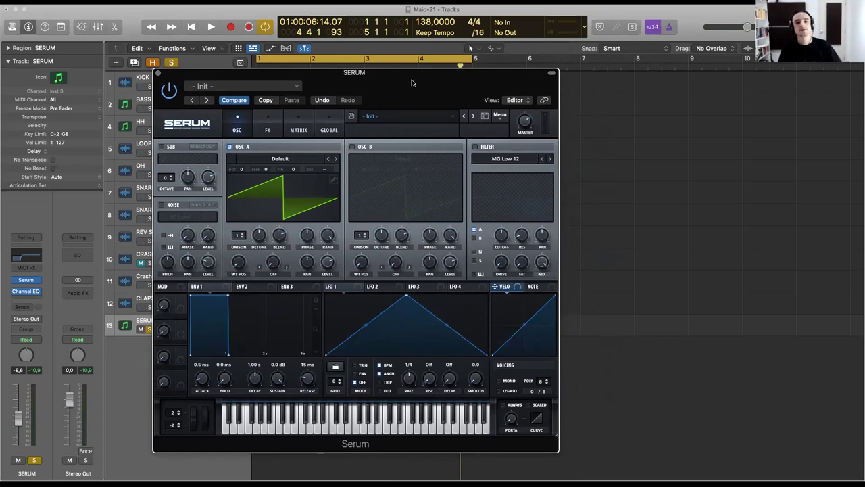
left_click_drag(413, 83, 463, 80)
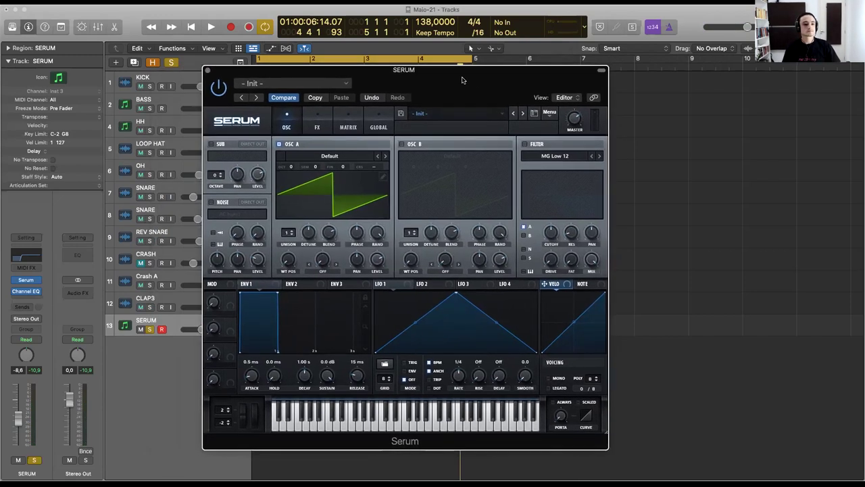
Turn off solo on the SERUM track, mute it, and start loop playback with the Serum window moved clear of the track headers.
left_click(149, 329)
left_click(140, 330)
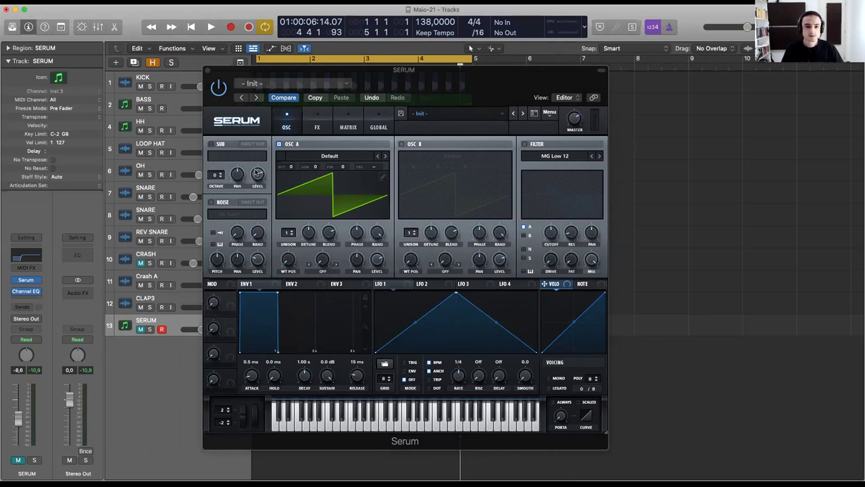
mouse_move(332, 75)
left_mouse_down()
mouse_move(345, 97)
mouse_move(344, 87)
left_mouse_up()
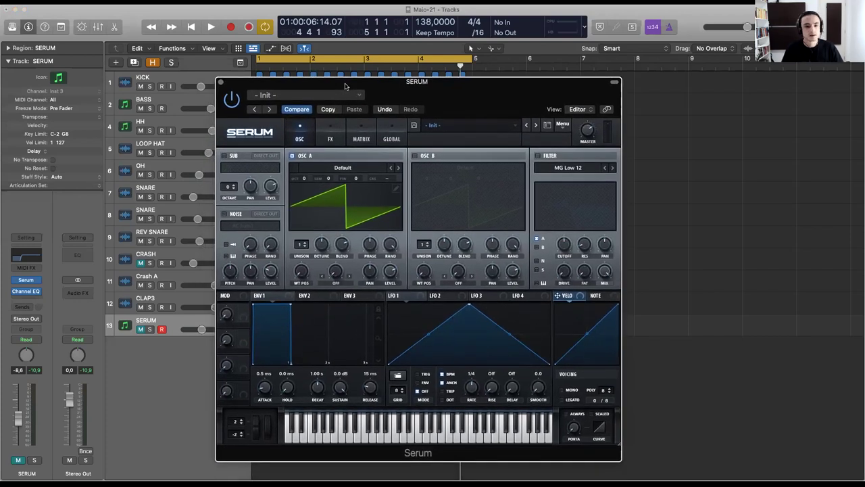
key("space")
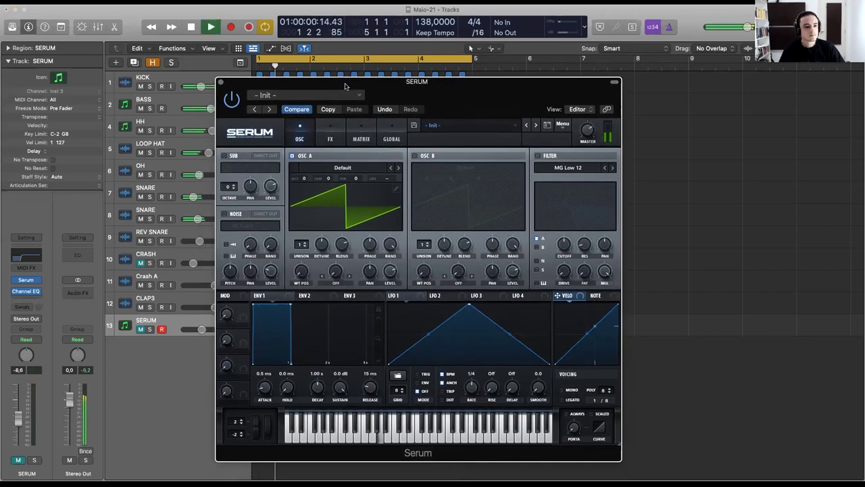
left_click_drag(344, 86, 373, 73)
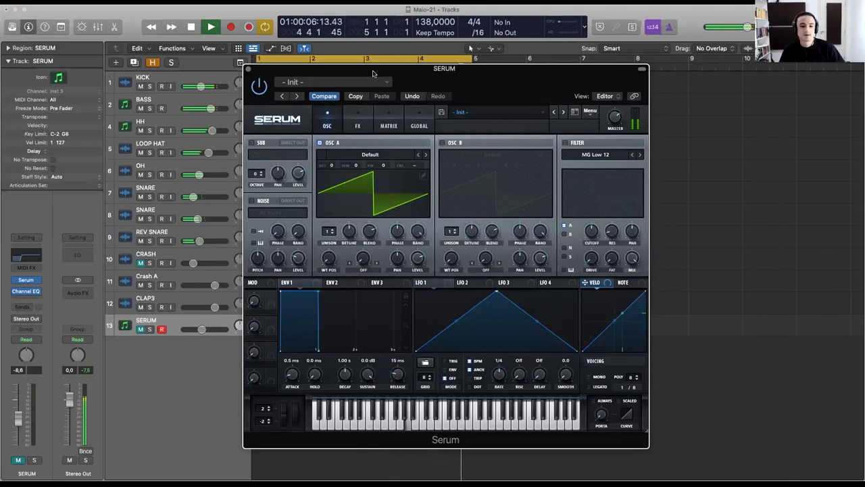
Stop playback, shift the Serum window, and load the GS-xello wavetable from the Digital category into oscillator A.
key("space")
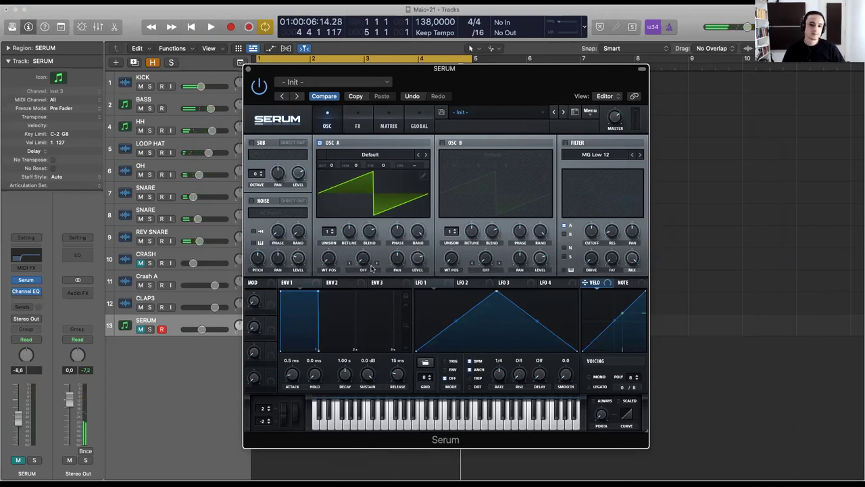
left_click_drag(447, 87, 430, 78)
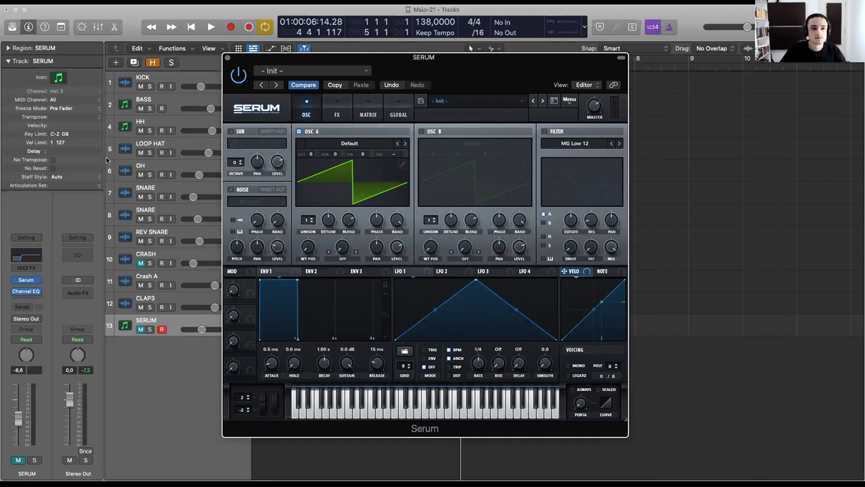
left_click(366, 140)
mouse_move(406, 178)
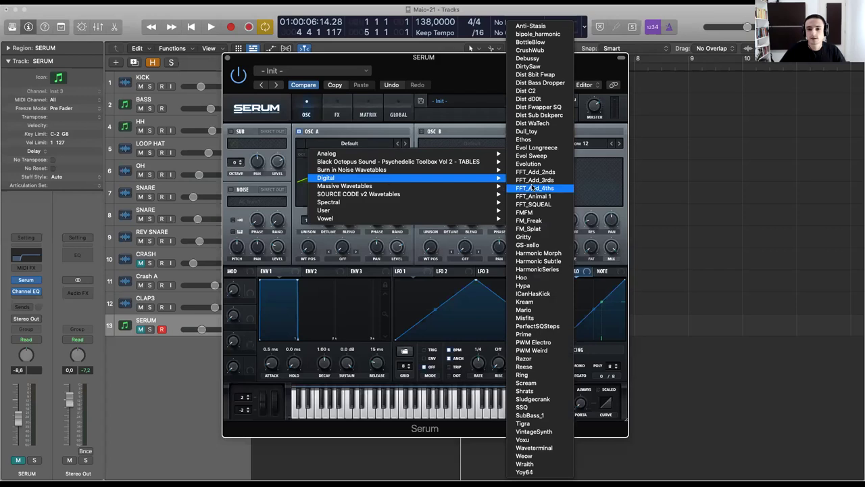
left_click(547, 245)
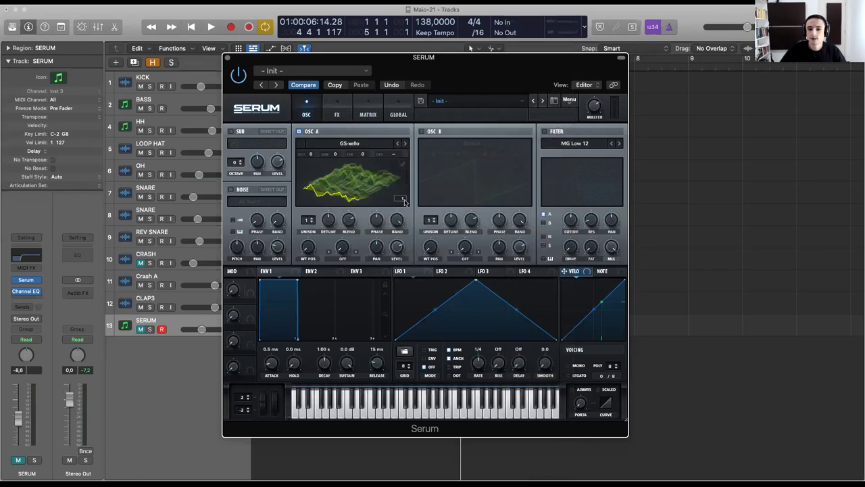
Sweep oscillator A's wavetable position up to 256 and reset it to frame 1.
left_click(402, 200)
left_click(401, 200)
left_click_drag(310, 250, 315, 140)
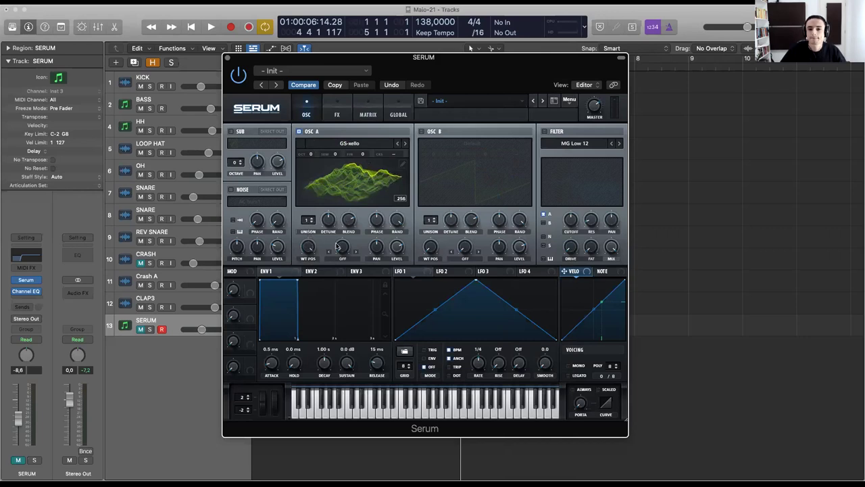
mouse_move(307, 247)
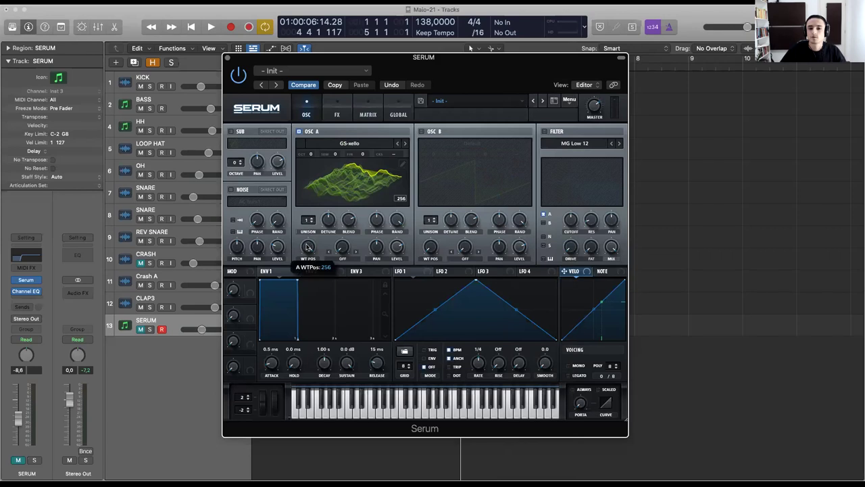
double_click(307, 247)
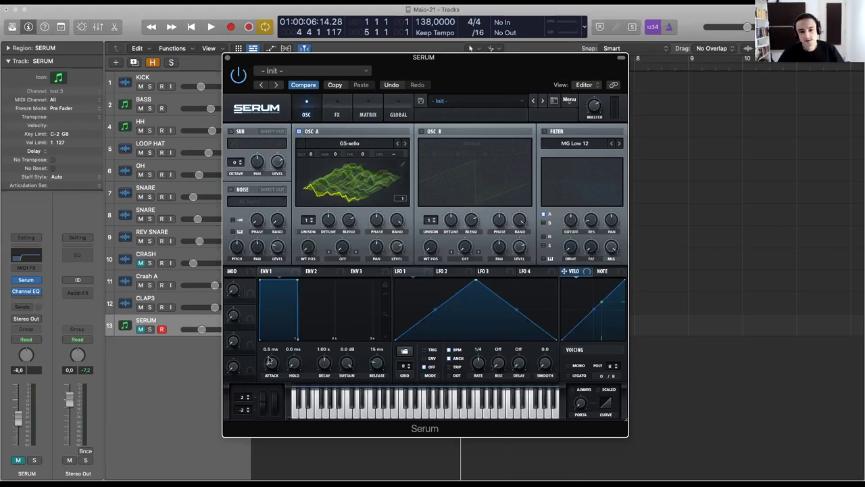
left_click_drag(308, 249, 326, 290)
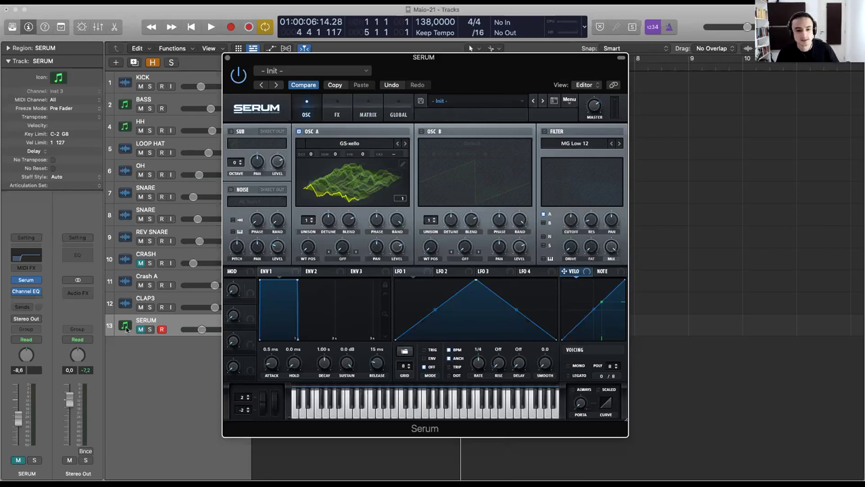
Briefly solo the SERUM track from the loop start, clear the solo, and play the loop with SERUM muted.
left_click(149, 330)
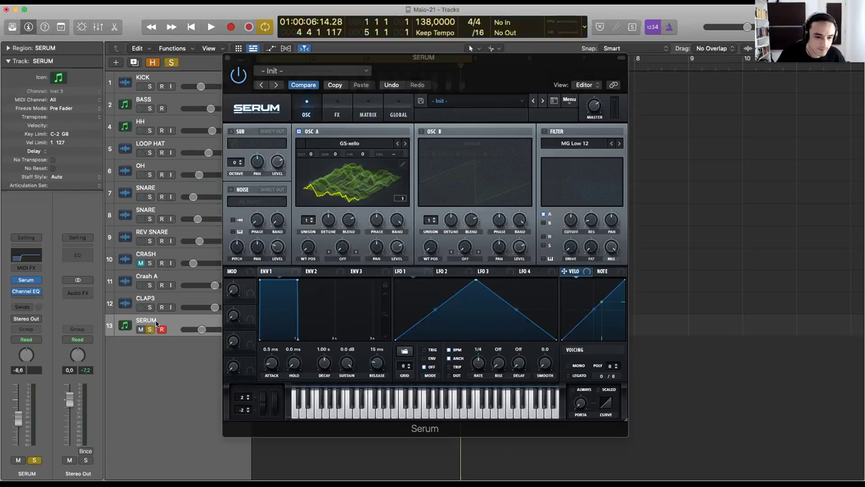
key("Return")
key("s")
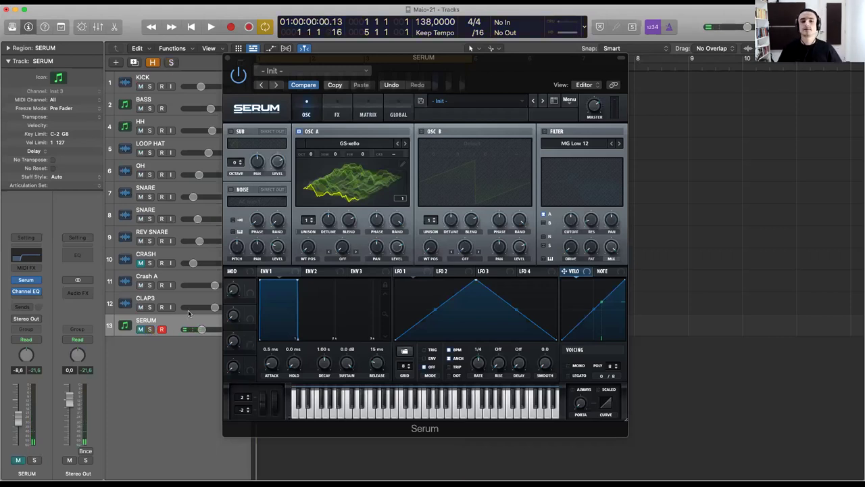
key("space")
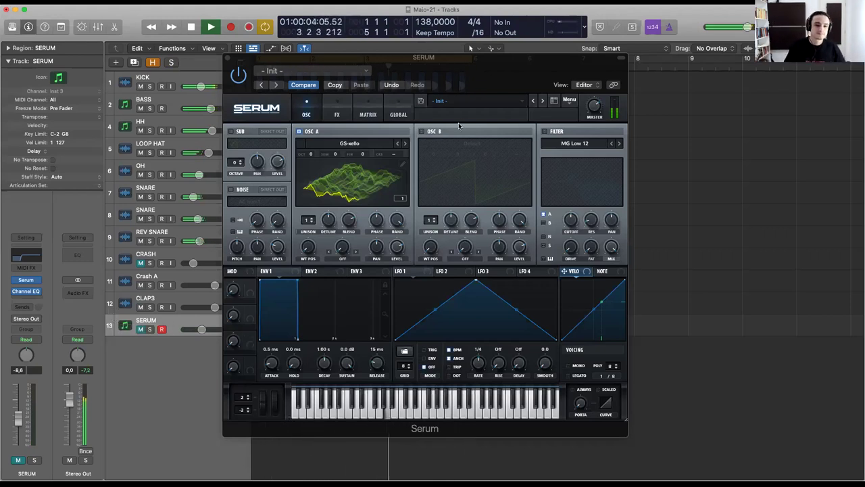
key("space")
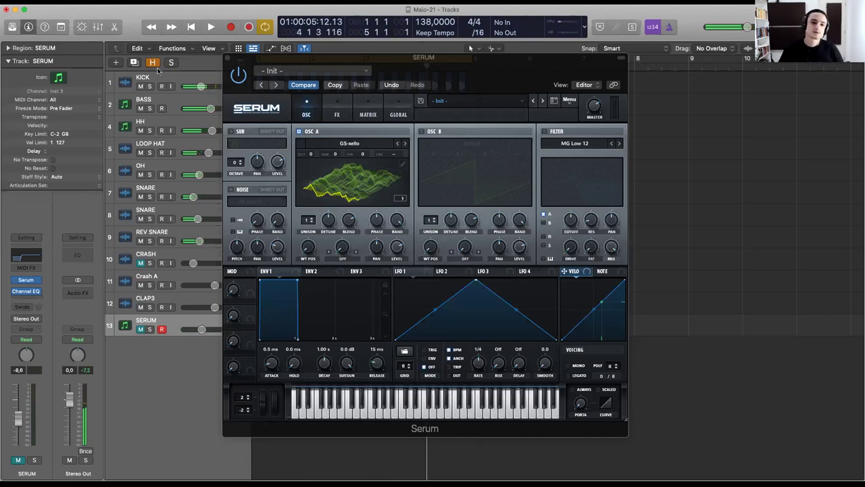
Close the Serum window and unmute the SERUM track, leaving its name unchanged.
left_click(230, 60)
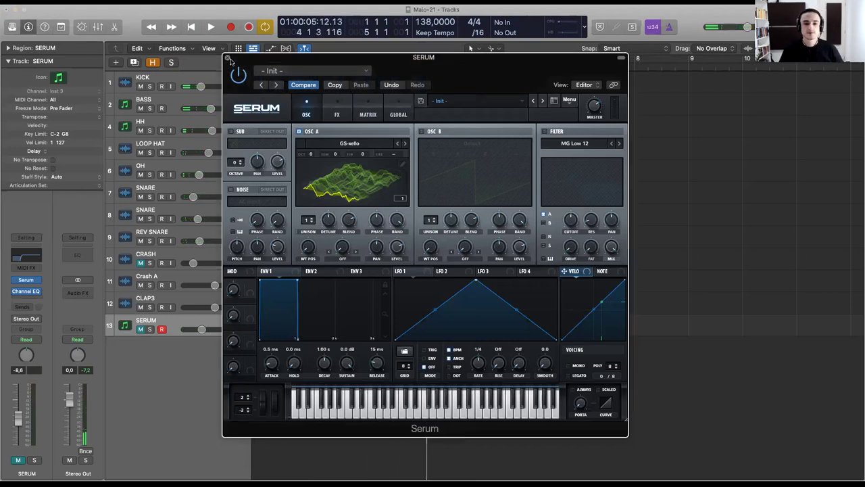
left_click(229, 58)
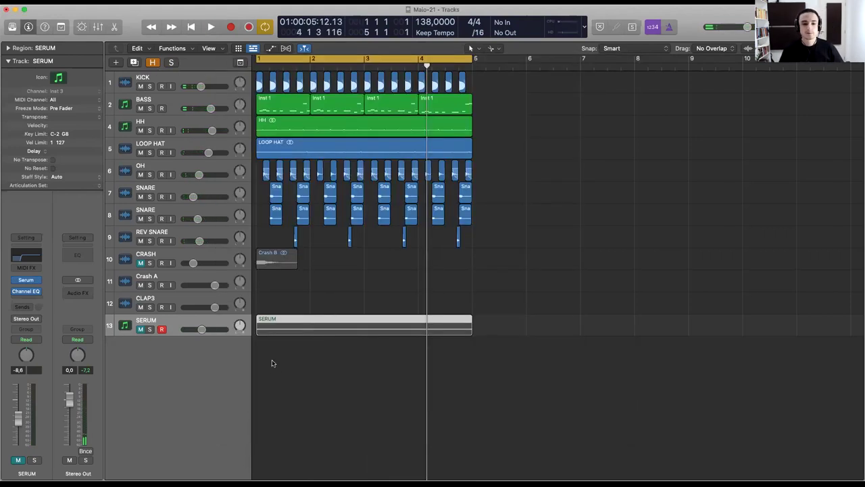
left_click(141, 329)
double_click(162, 321)
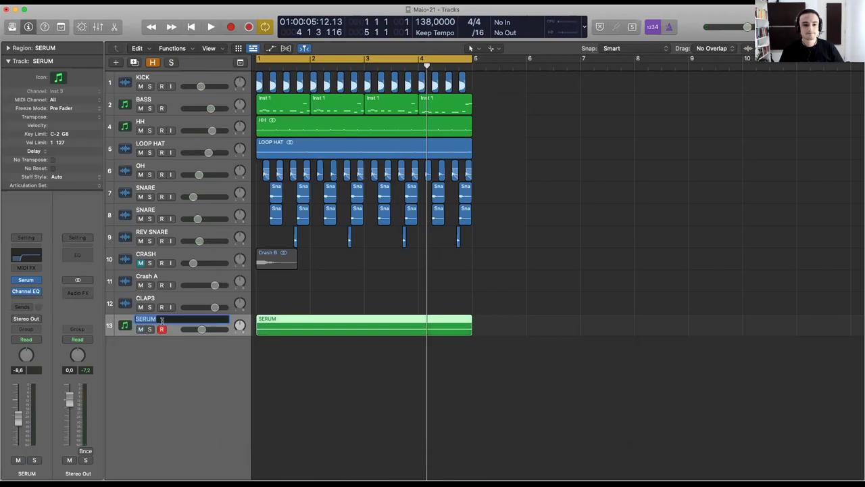
left_click(409, 359)
Inspect the sustained note in the SERUM region's Piano Roll and close the editor.
double_click(311, 323)
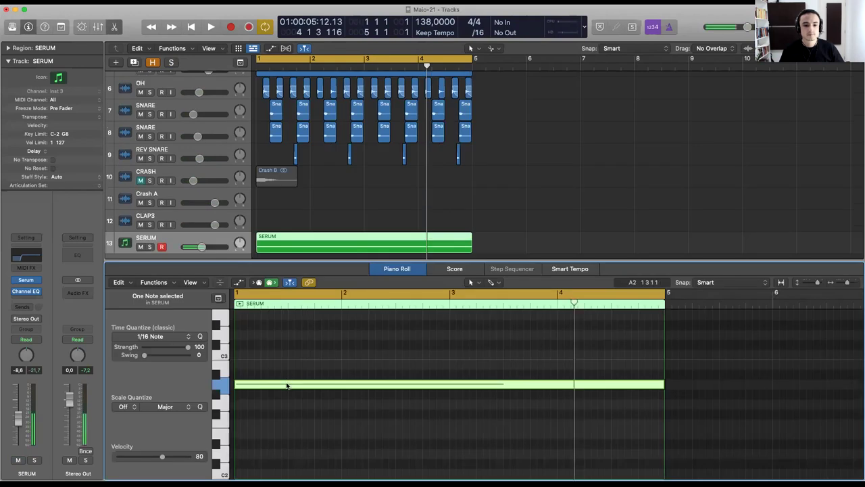
scroll(286, 385, "up", 1)
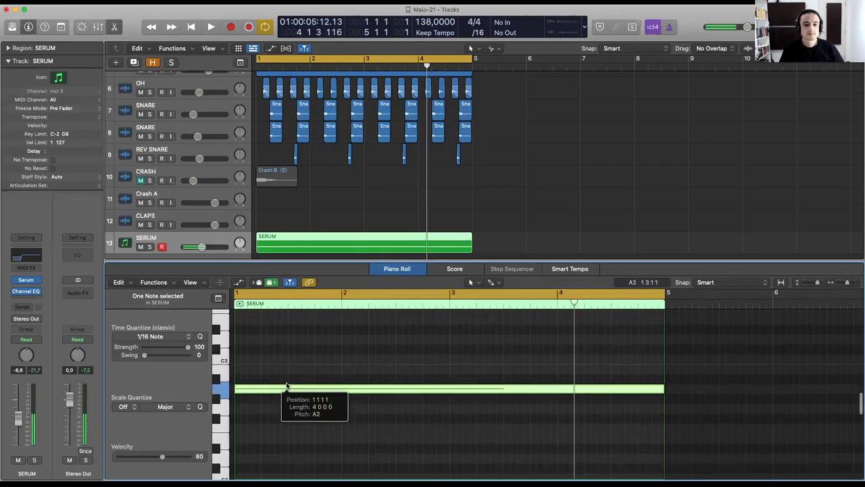
left_click(408, 270)
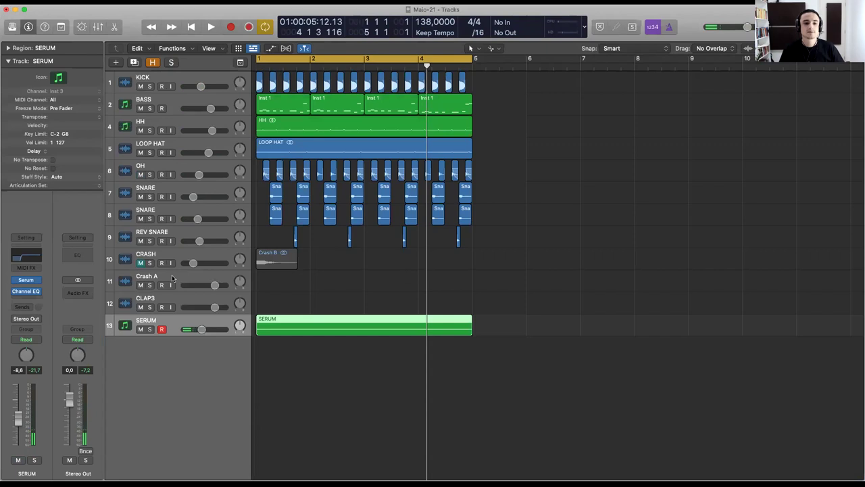
Reopen Serum and lower oscillator A's octave to -1 while auditioning GS-xello with the loop.
left_click(26, 281)
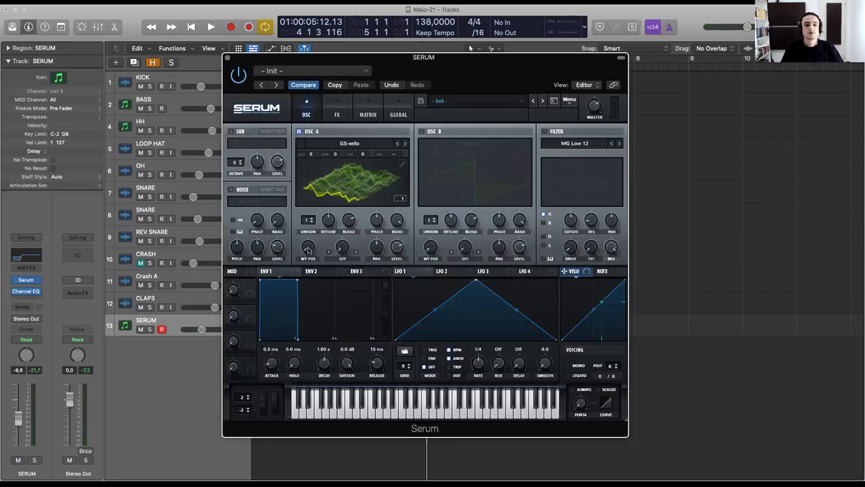
key("space")
mouse_move(311, 247)
left_mouse_down()
mouse_move(316, 199)
mouse_move(315, 257)
left_mouse_up()
key("space")
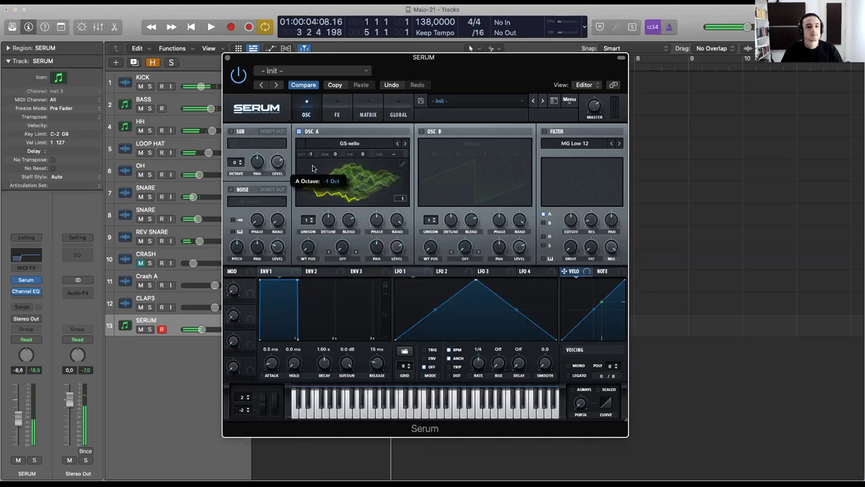
key("space")
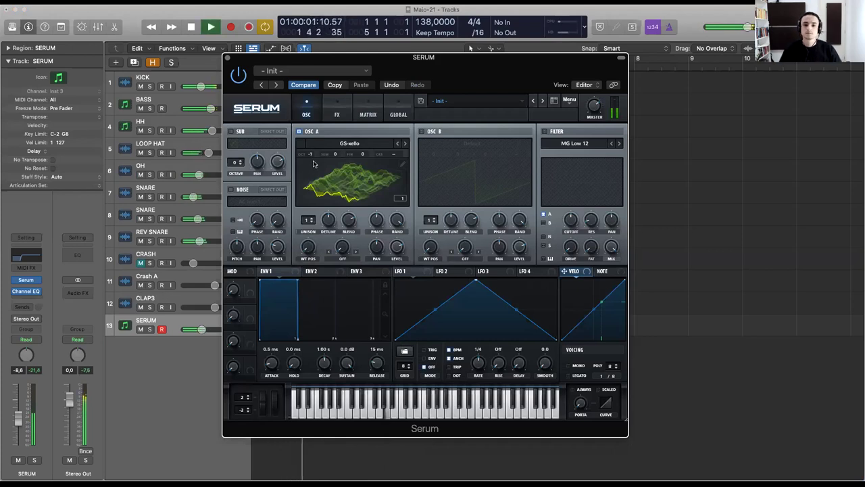
key("space")
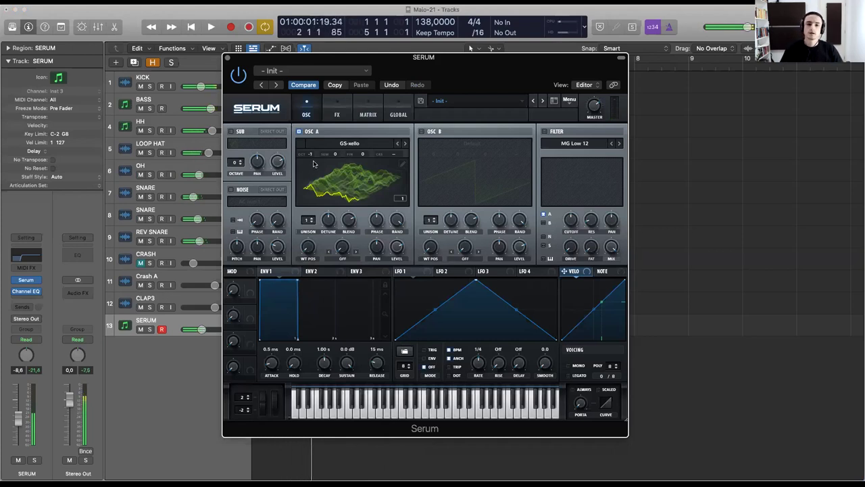
Browse oscillator A's Digital and Analog wavetable categories and keep GS-xello selected.
left_click(362, 144)
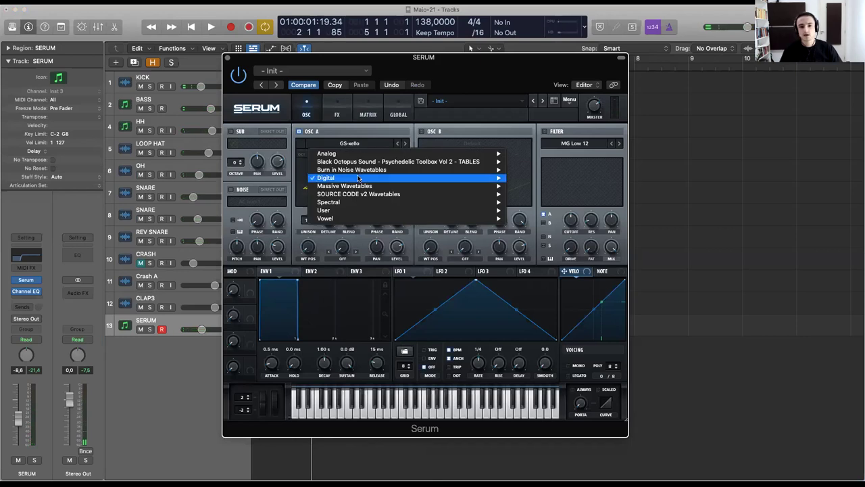
mouse_move(359, 179)
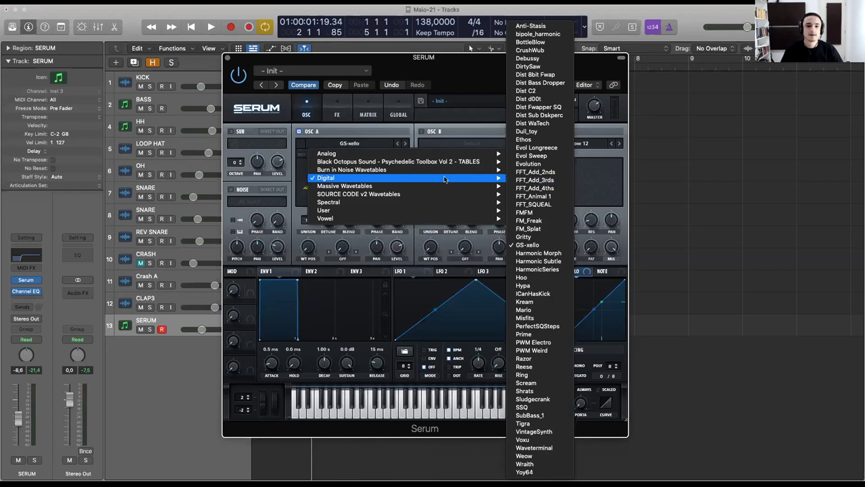
mouse_move(392, 156)
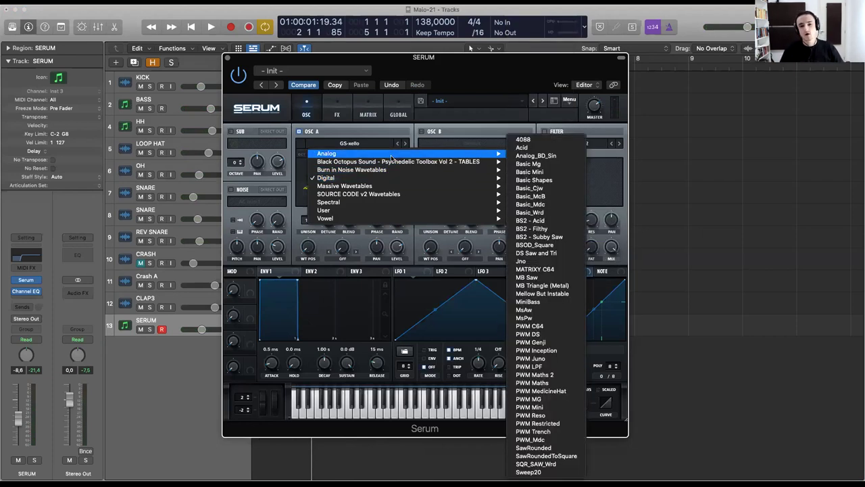
mouse_move(389, 178)
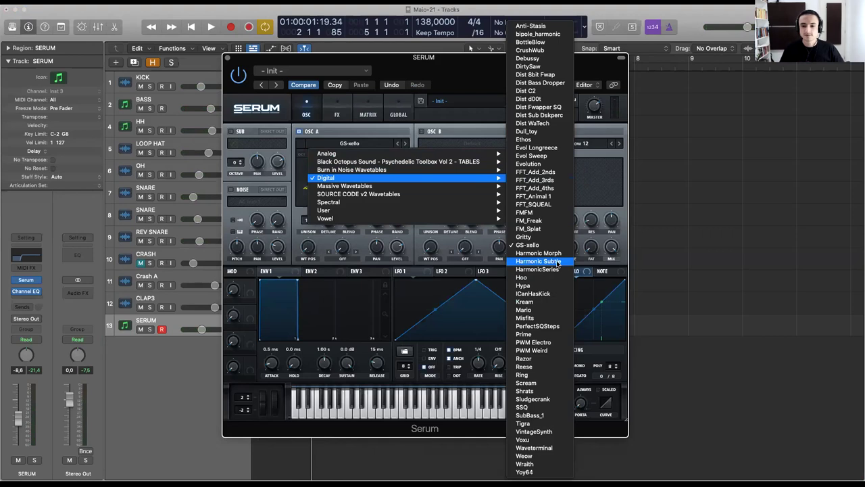
left_click(544, 246)
Switch oscillator A to the Gritty wavetable and raise its position to 252 while auditioning with the loop.
key("space")
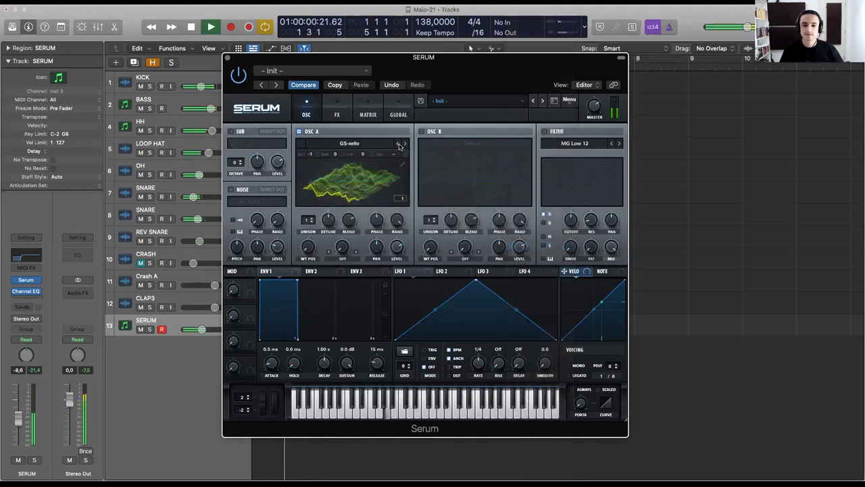
left_click(398, 144)
key("space")
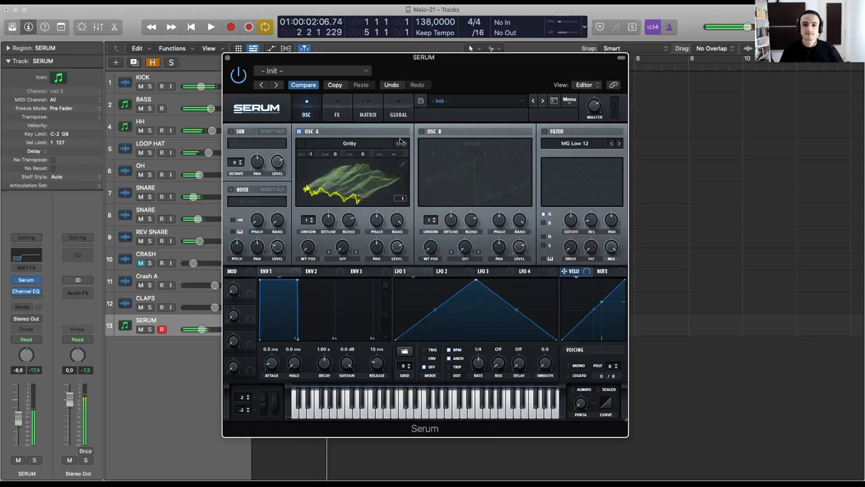
key("space")
left_click_drag(308, 251, 307, 203)
key("space")
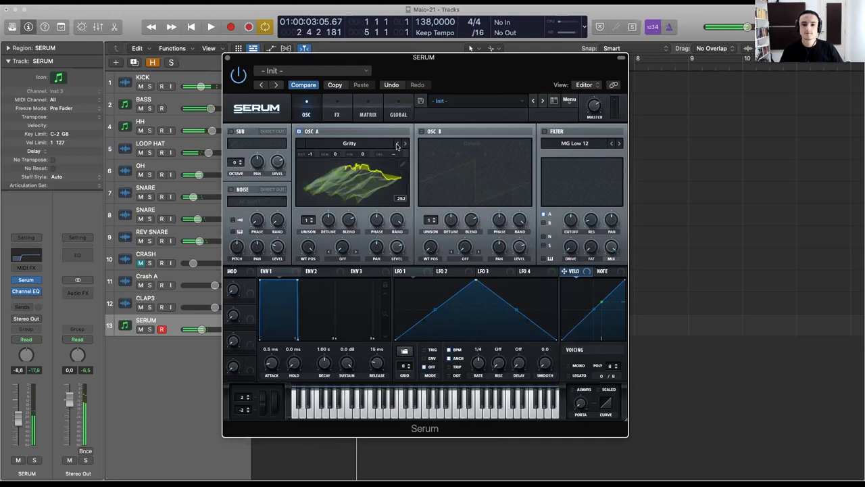
Load the FM_Splat wavetable into oscillator A and audition it with the loop.
left_click(397, 144)
key("space")
key("space")
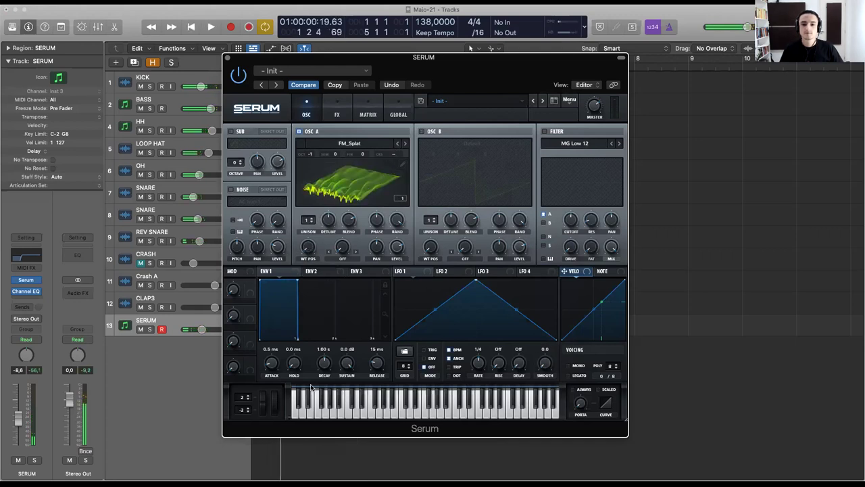
key("space")
Audition higher FM_Splat wavetable positions, reset the position to 1, and lower oscillator A's octave to -2.
left_click_drag(308, 248, 309, 237)
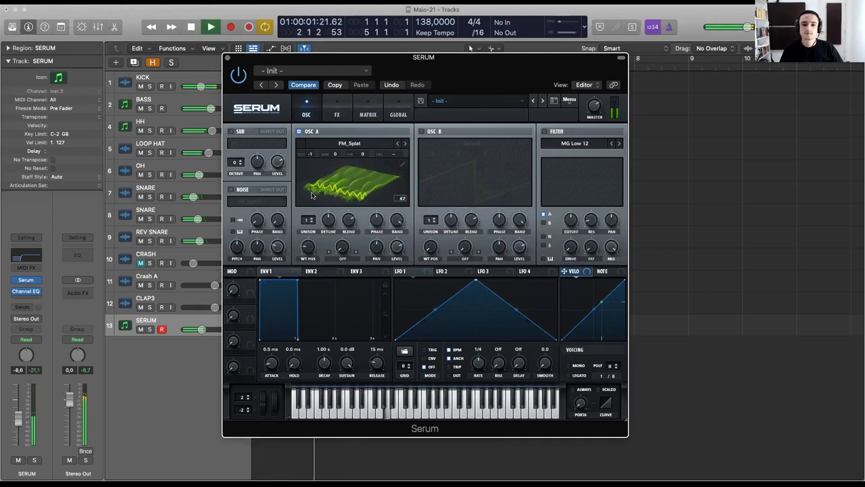
double_click(307, 249)
left_click_drag(311, 154, 309, 173)
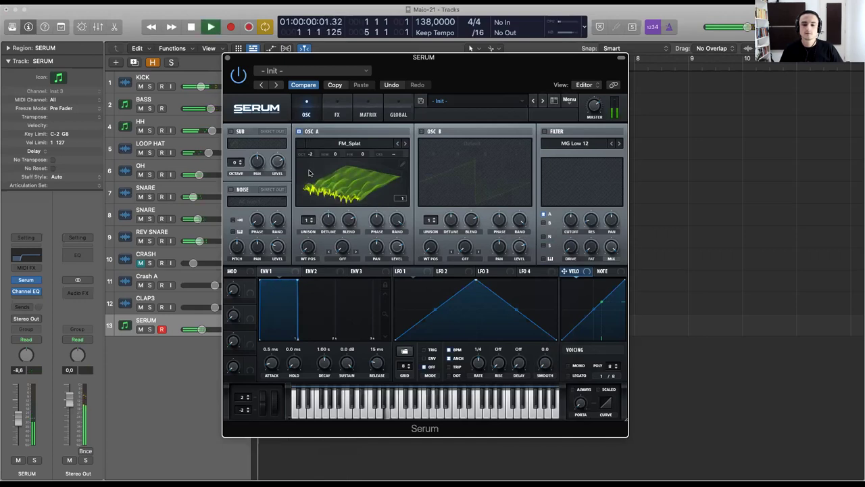
key("space")
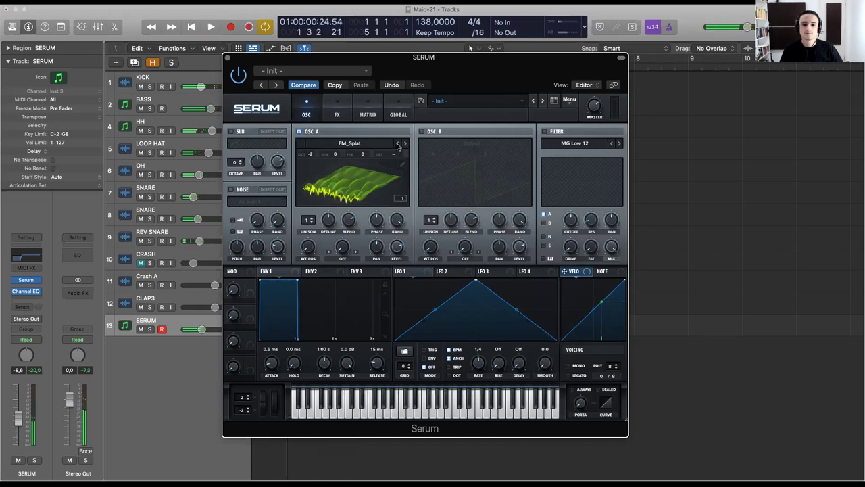
Step oscillator A through the FM_Freak wavetable to FMFM, auditioning each with the loop.
left_click(398, 145)
key("space")
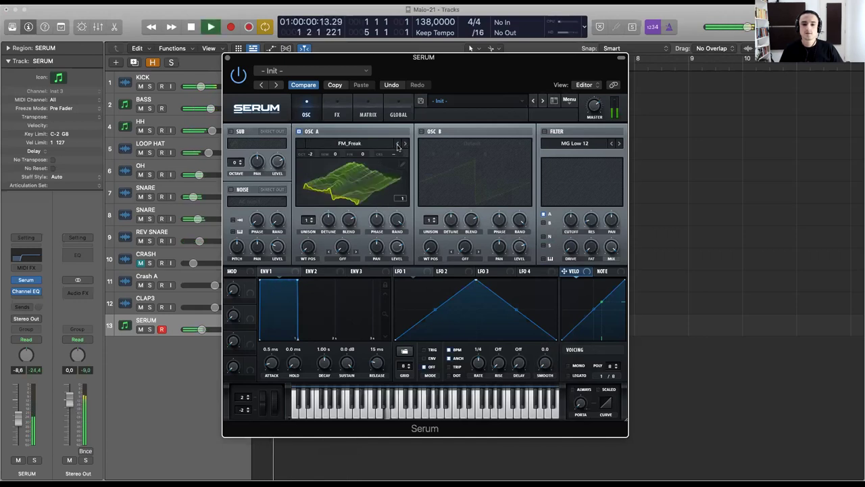
key("space")
left_click(399, 144)
key("space")
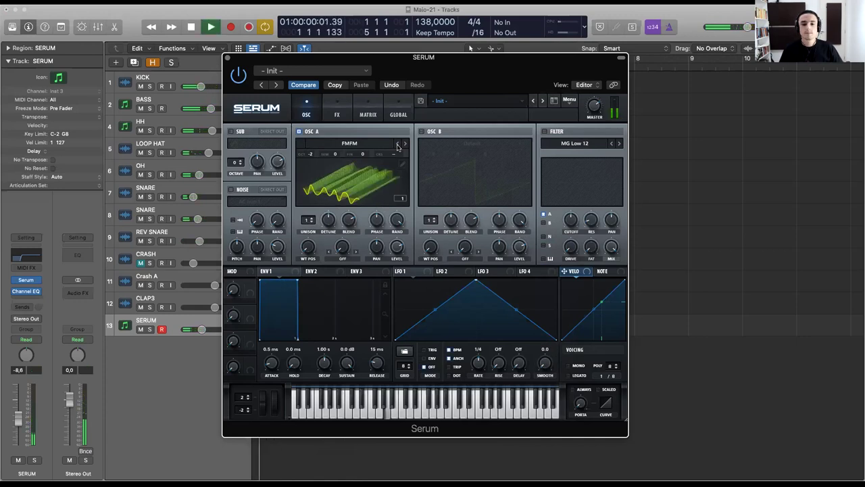
Switch oscillator A to the FFT_SQUEAL wavetable and audition another wavetable position with the loop.
key("space")
key("space")
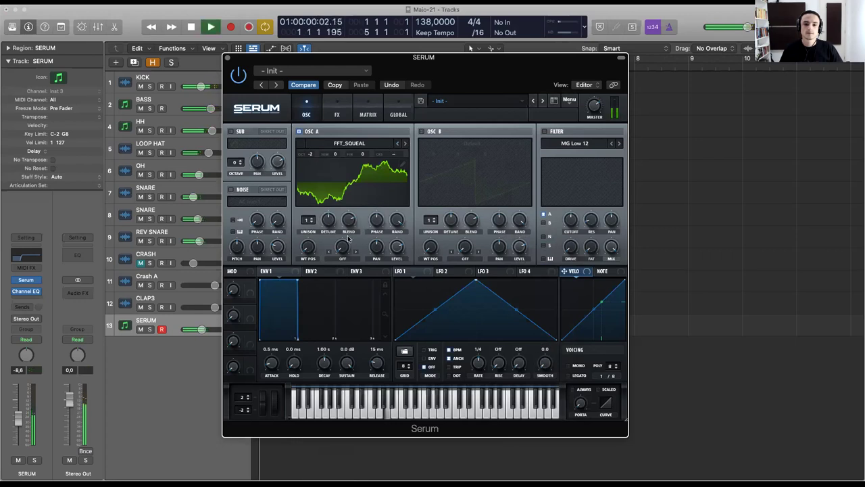
left_click_drag(323, 165, 323, 212)
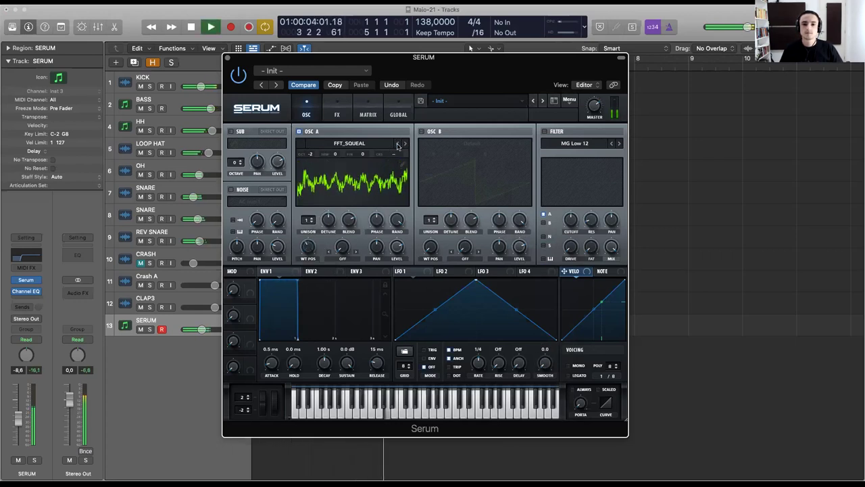
Load the FFT_Animal 1 wavetable into oscillator A and audition it at octave -1 and back at octave -2.
left_click(397, 144)
key("space")
key("space")
left_click_drag(312, 251, 313, 143)
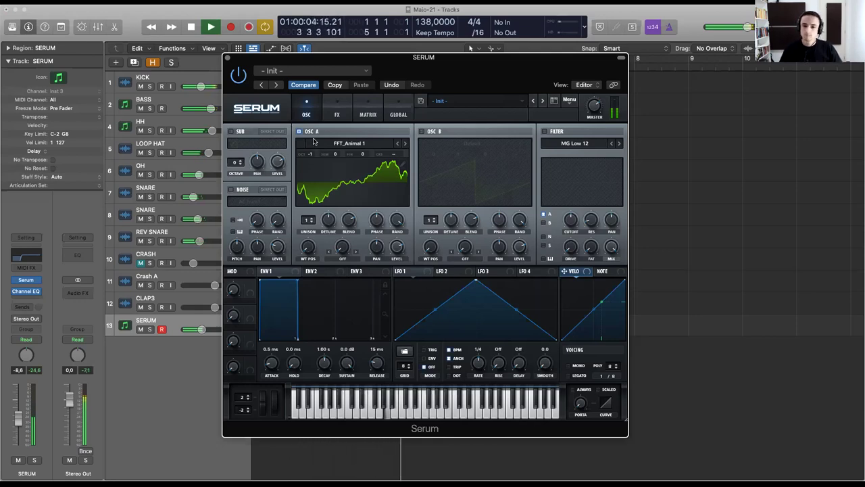
key("space")
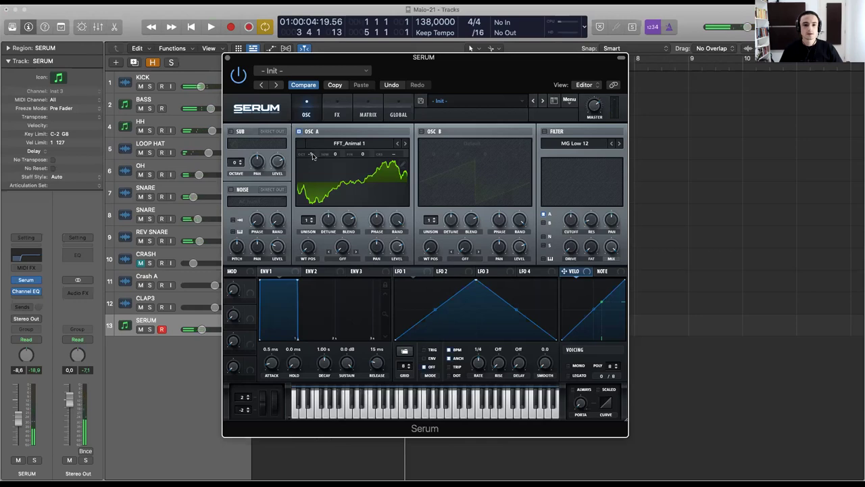
mouse_move(313, 157)
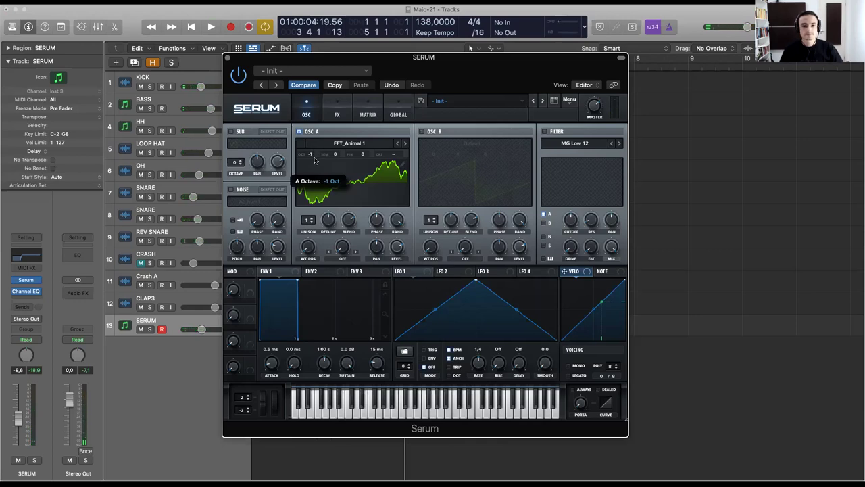
key("space")
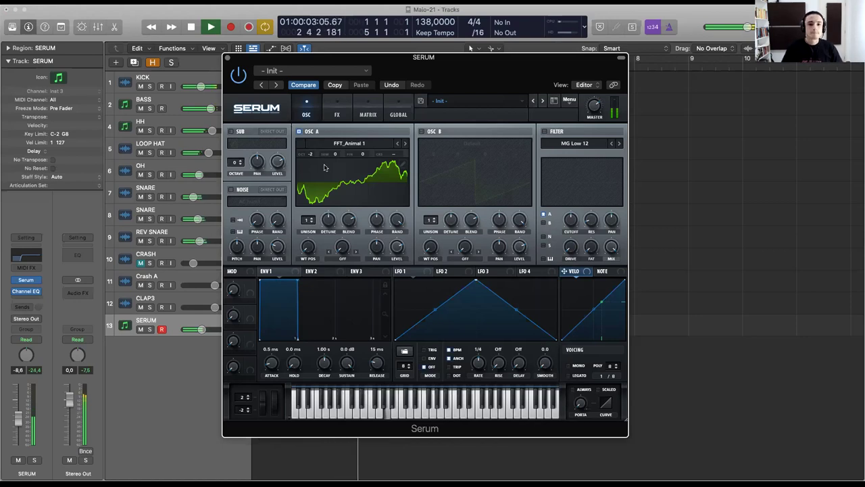
key("space")
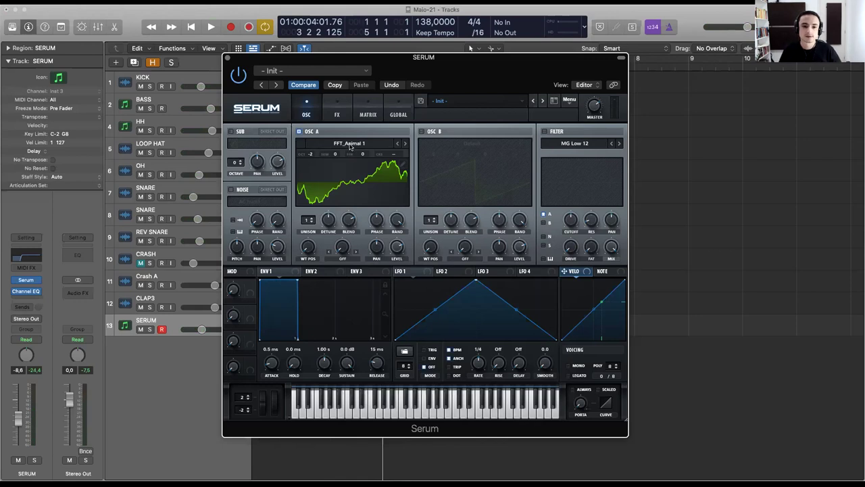
Look over oscillator A's wavetable categories and audition FFT_Animal 1 at other wavetable positions with the loop.
left_click(350, 145)
mouse_move(406, 177)
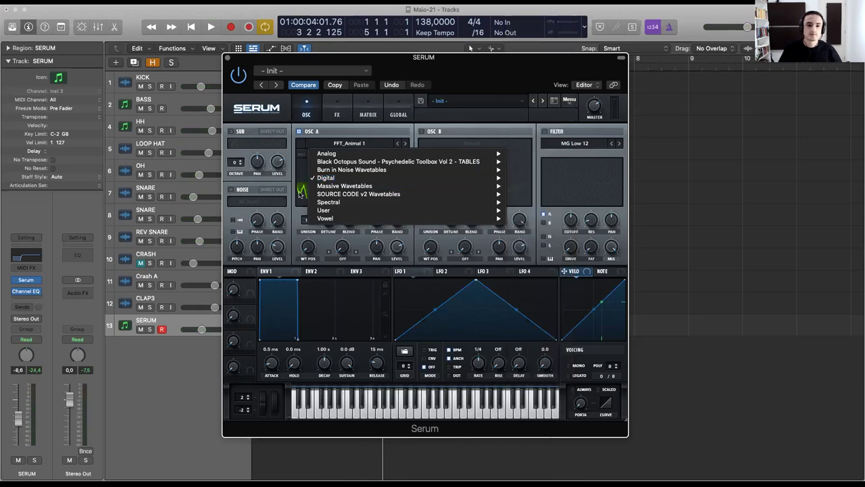
left_click(275, 184)
key("space")
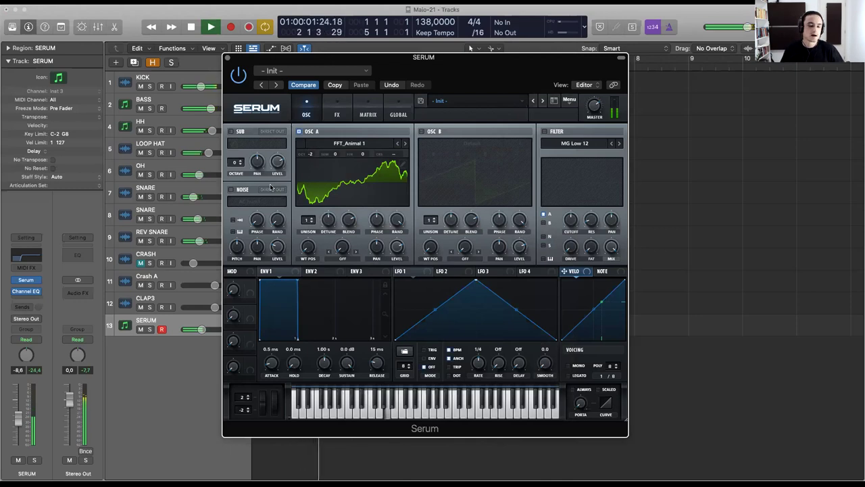
left_click_drag(308, 246, 298, 230)
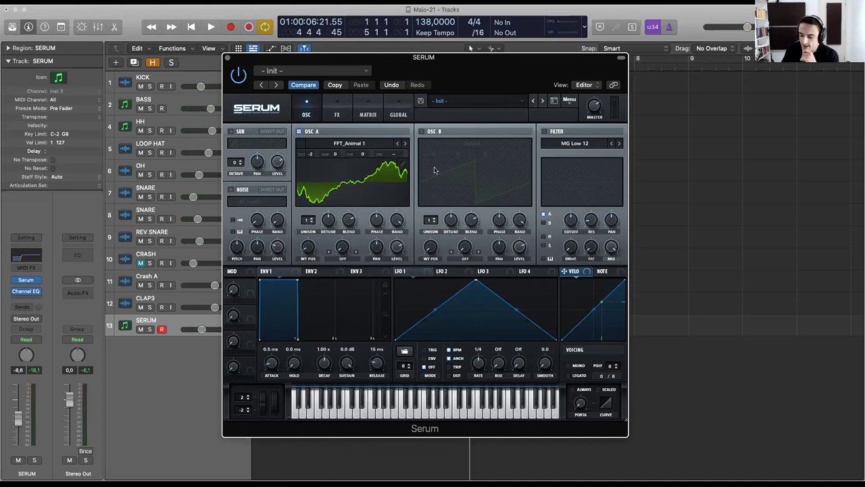
Turn on oscillator B and load the Harmonic Subtle wavetable from the Digital category.
left_click(422, 132)
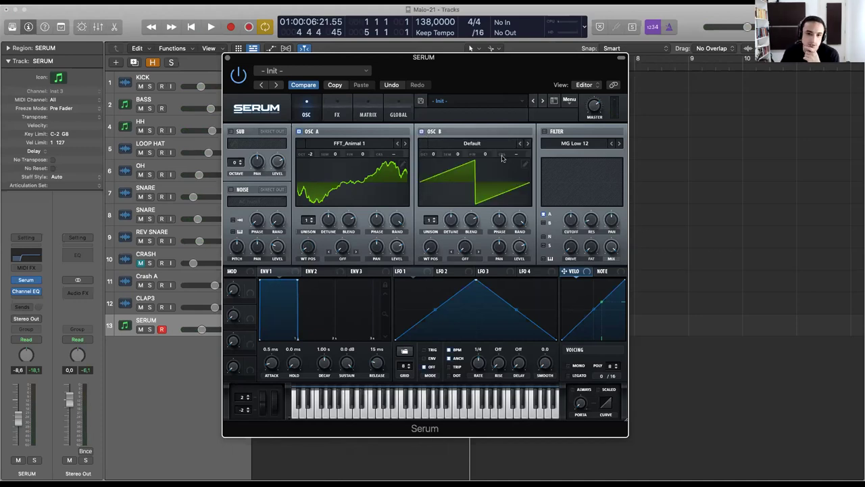
left_click(497, 145)
mouse_move(498, 171)
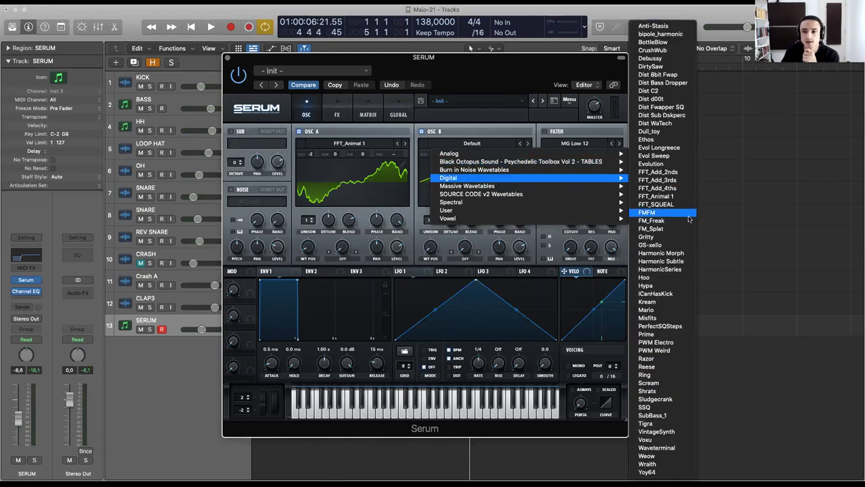
left_click(667, 264)
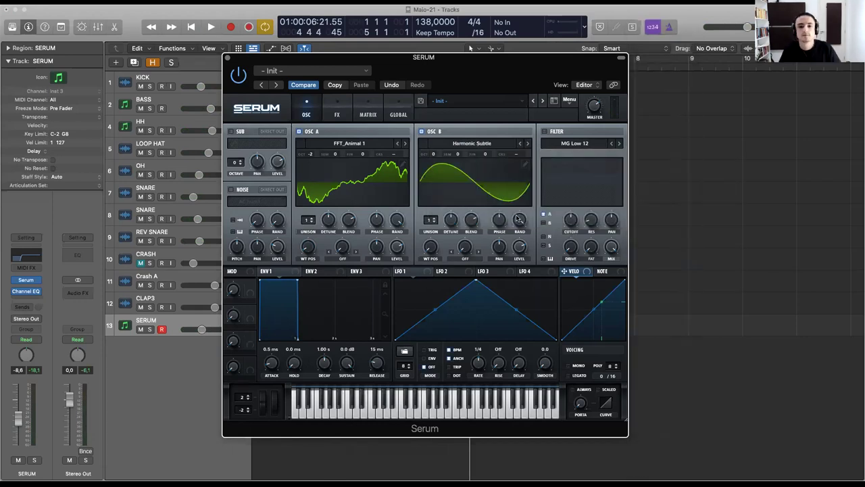
Set oscillator B's semitone offset to +7 and raise its wavetable position while auditioning with the loop.
key("space")
left_click_drag(435, 254, 461, 124)
key("space")
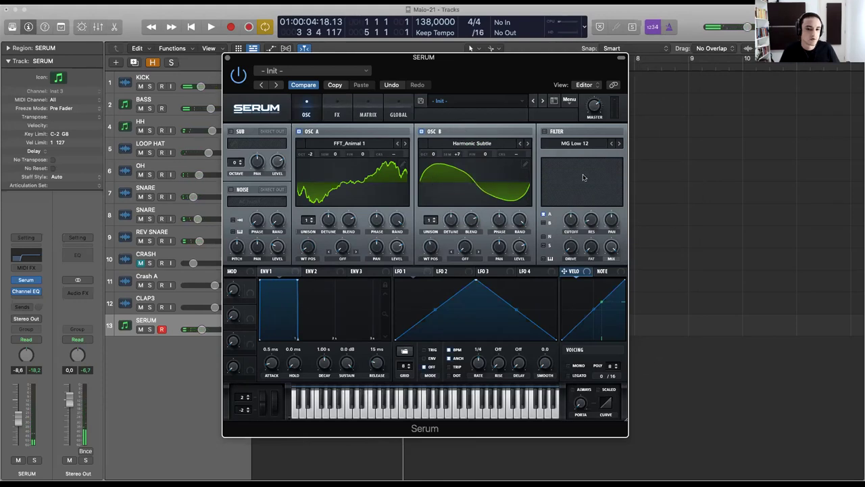
key("space")
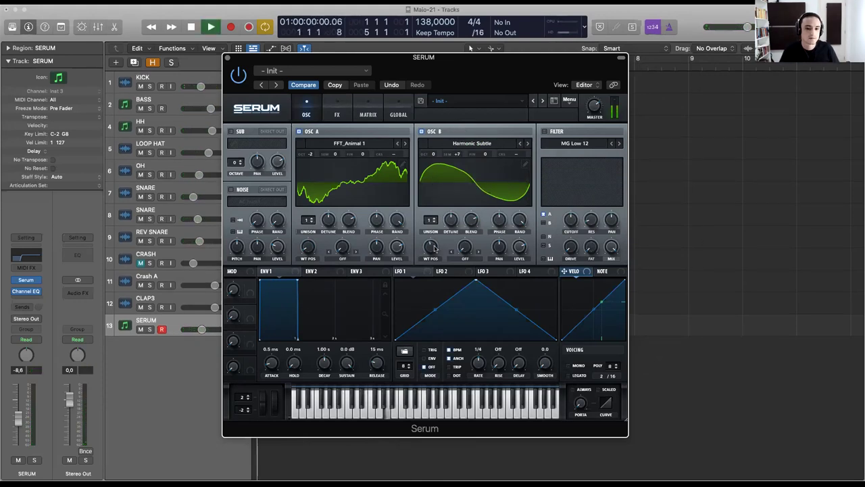
left_click_drag(434, 248, 431, 220)
key("space")
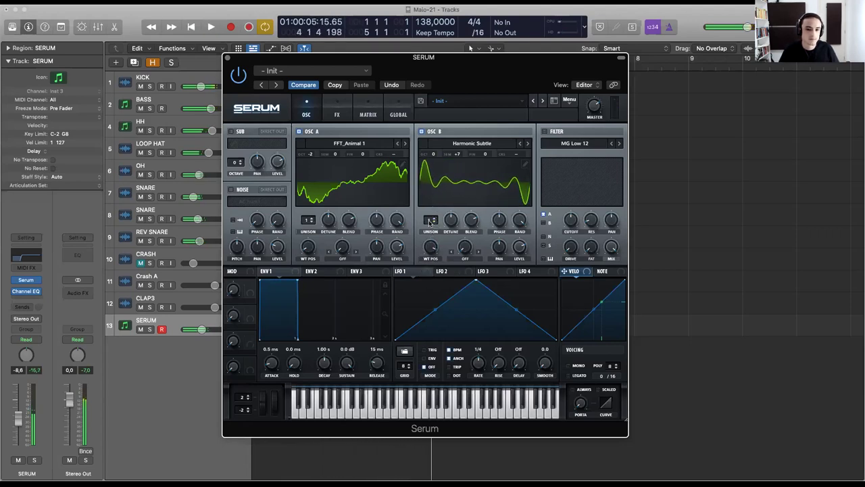
Lower oscillator B's octave to -1 and change its wavetable position while the loop plays.
mouse_move(433, 158)
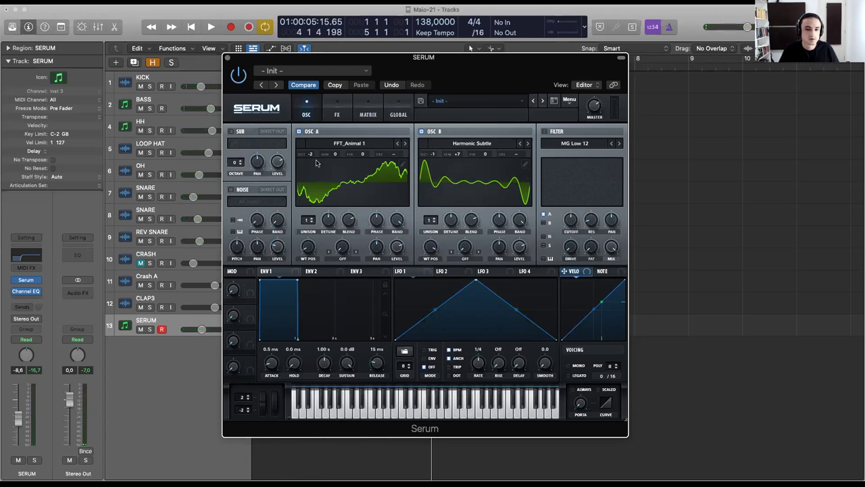
key("space")
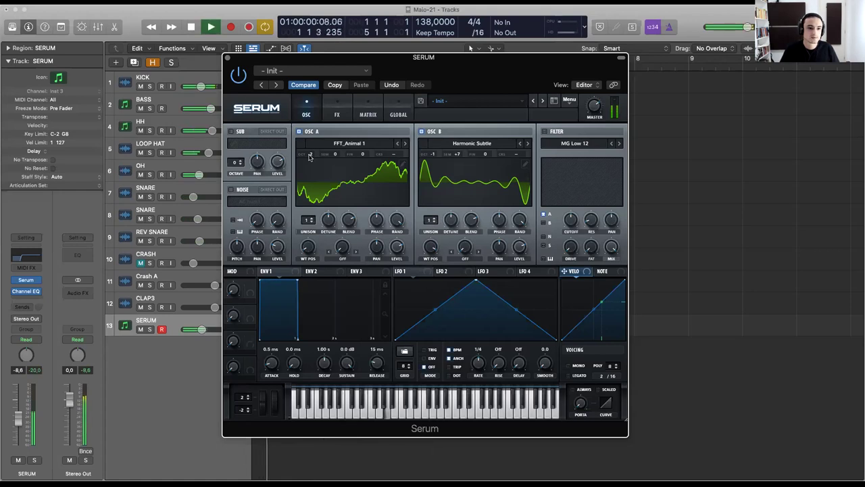
mouse_move(433, 154)
left_mouse_down()
mouse_move(440, 133)
mouse_move(439, 162)
left_mouse_up()
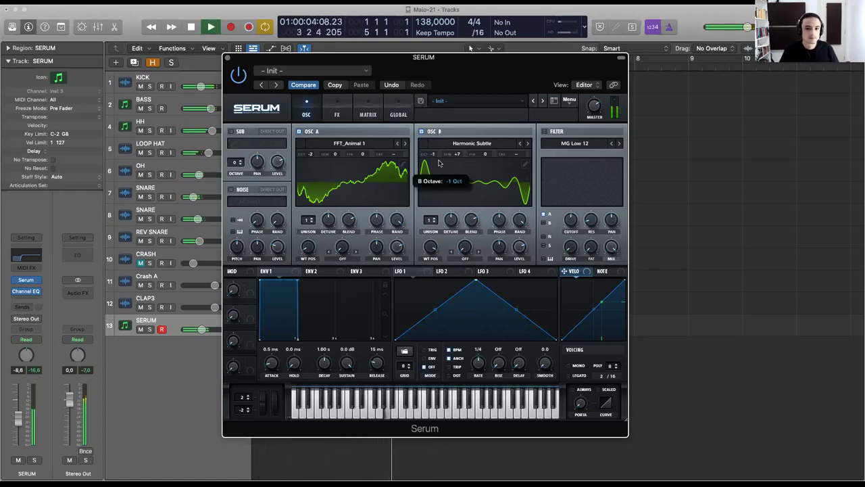
left_click_drag(430, 247, 431, 264)
Step oscillator B through the HarmonicSeries and Hypa wavetables, and turn oscillator B off to audition oscillator A alone.
left_click(527, 144)
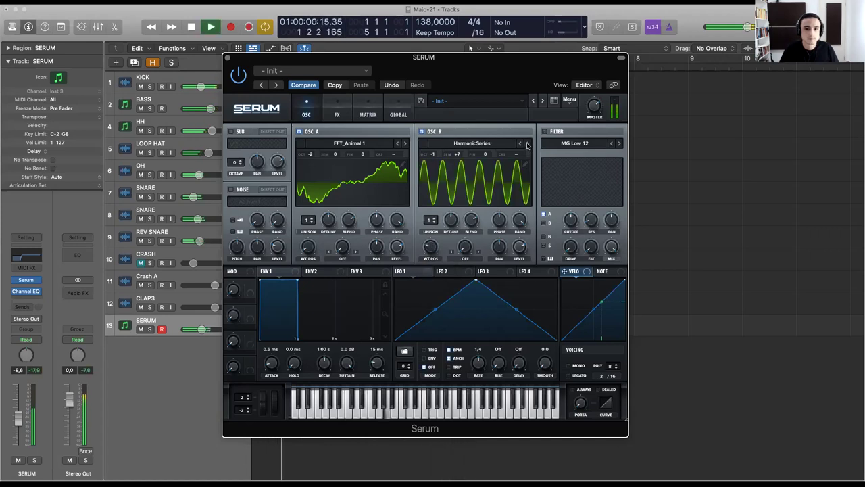
left_click(527, 144)
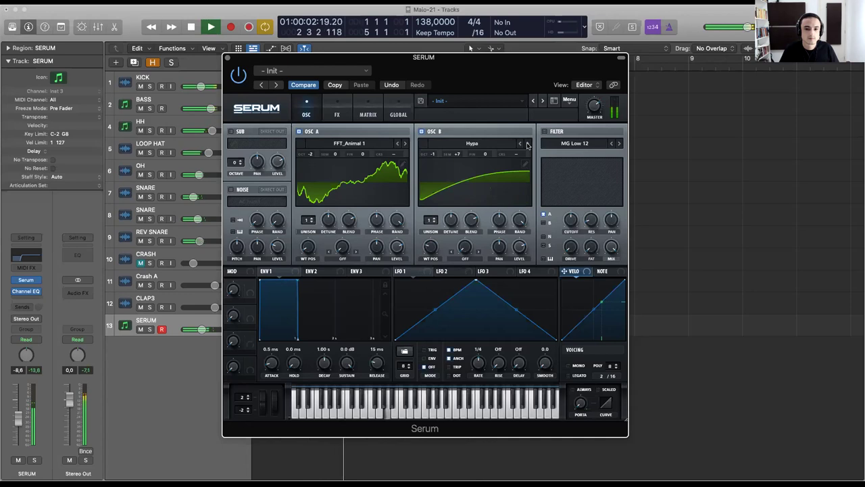
left_click(527, 144)
key("space")
left_click(421, 131)
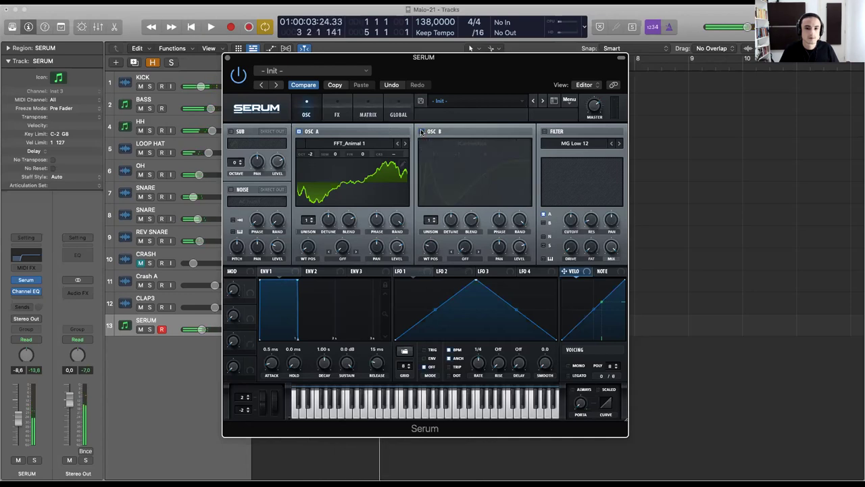
key("space")
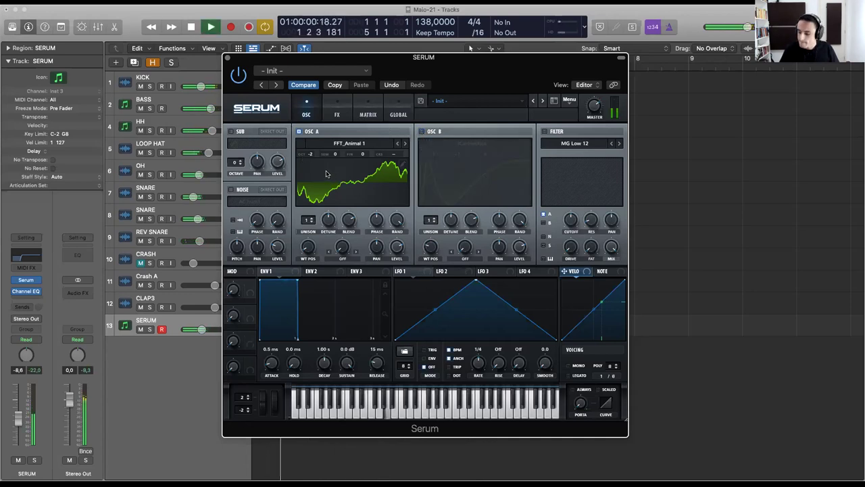
key("space")
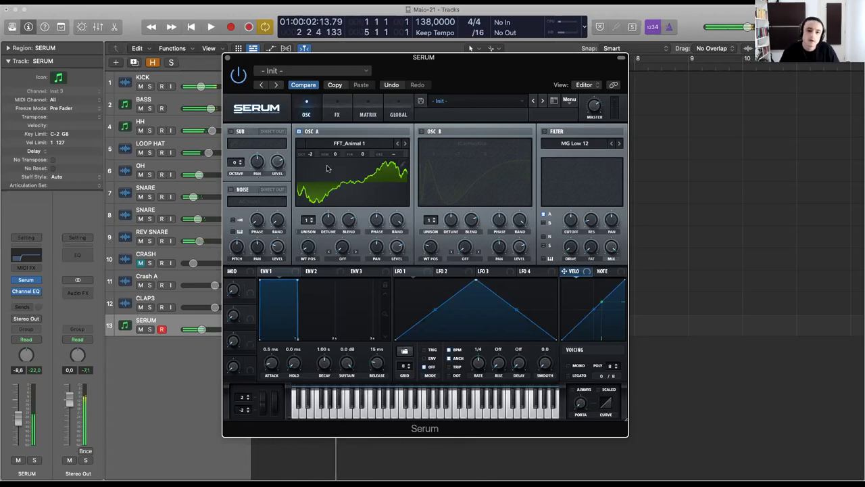
Raise oscillator A's unison to 16 voices and audition lower counts down to 7 with the loop.
left_click(332, 221)
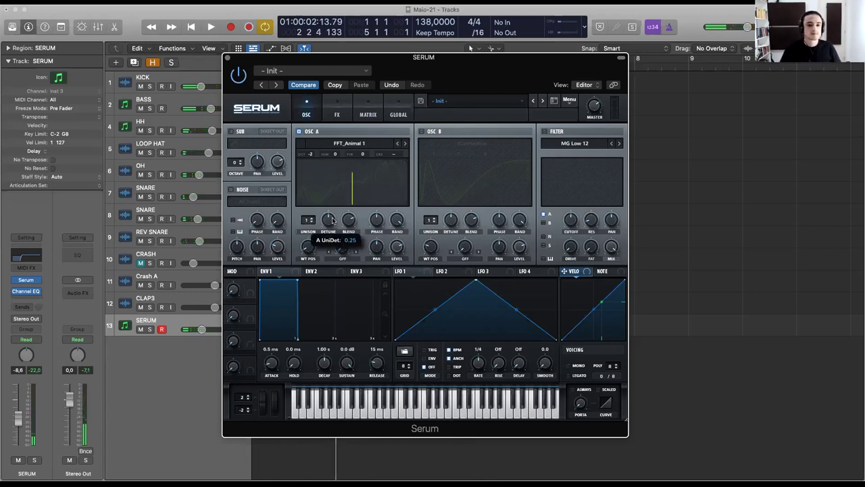
left_click_drag(332, 223, 316, 113)
key("space")
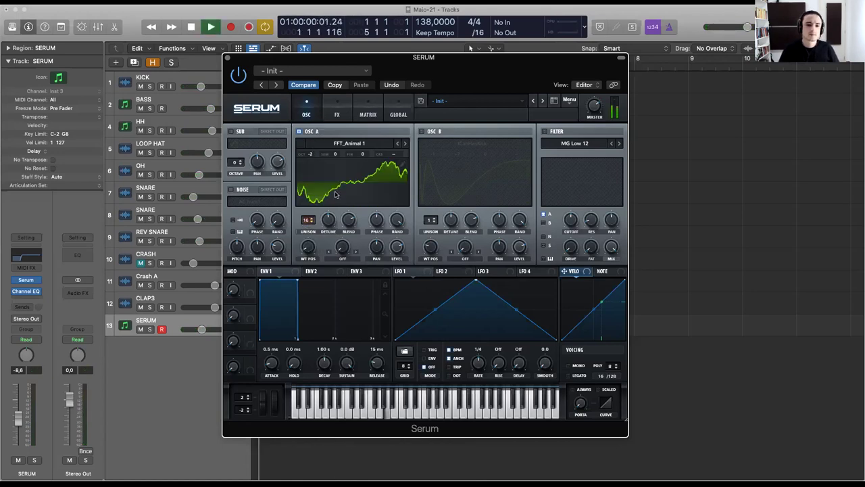
left_click_drag(311, 220, 333, 256)
key("space")
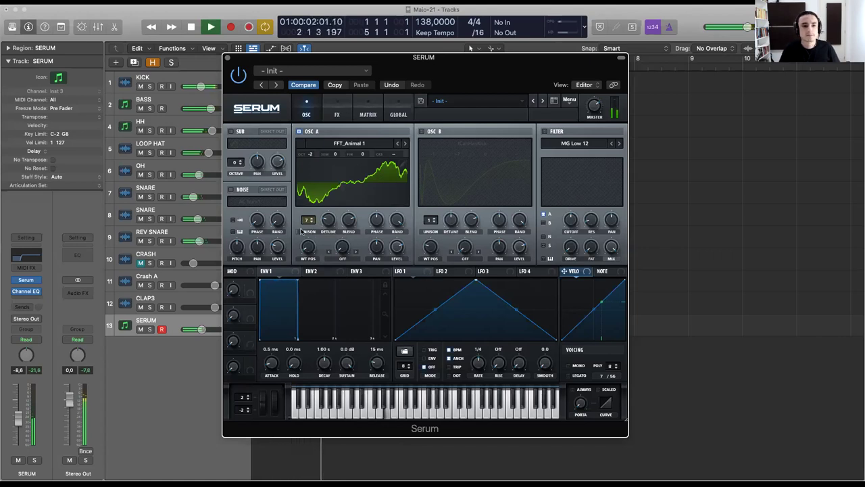
Set oscillator A's unison to 11 voices and audition low and high detune amounts, up to about 0.93.
left_click_drag(325, 220, 308, 275)
key("space")
key("space")
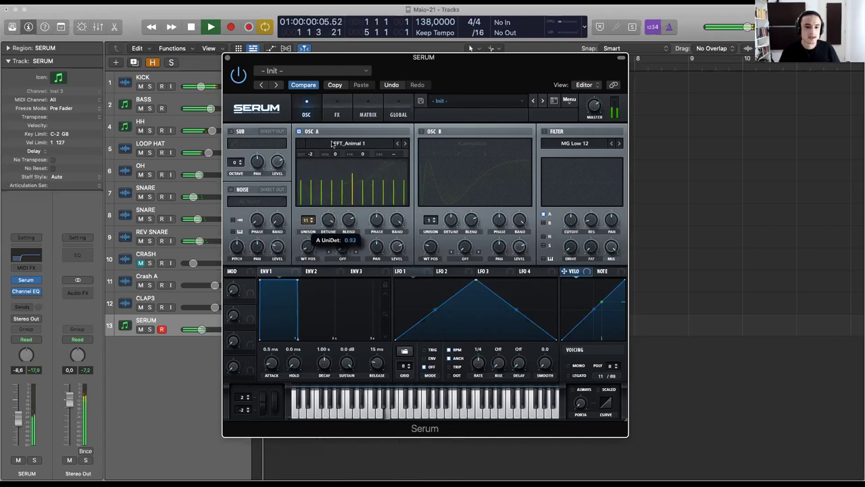
key("space")
left_click_drag(323, 220, 329, 139)
key("space")
key("space")
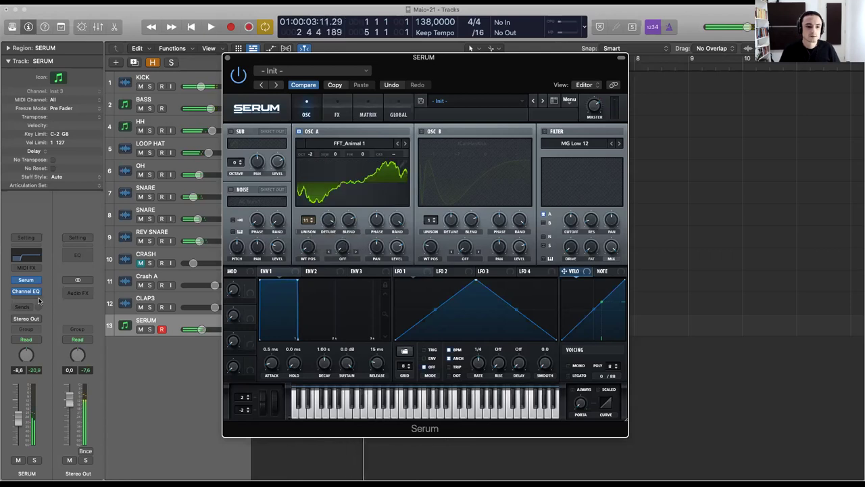
Insert the MultiMeter plug-in after the Channel EQ on the SERUM track and play the loop through it.
left_click(27, 292)
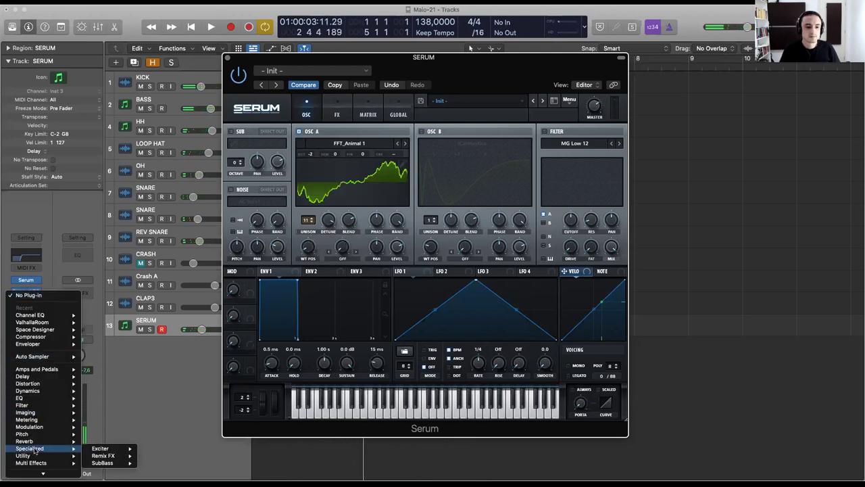
mouse_move(65, 419)
left_click(173, 449)
left_click_drag(429, 131, 458, 106)
key("space")
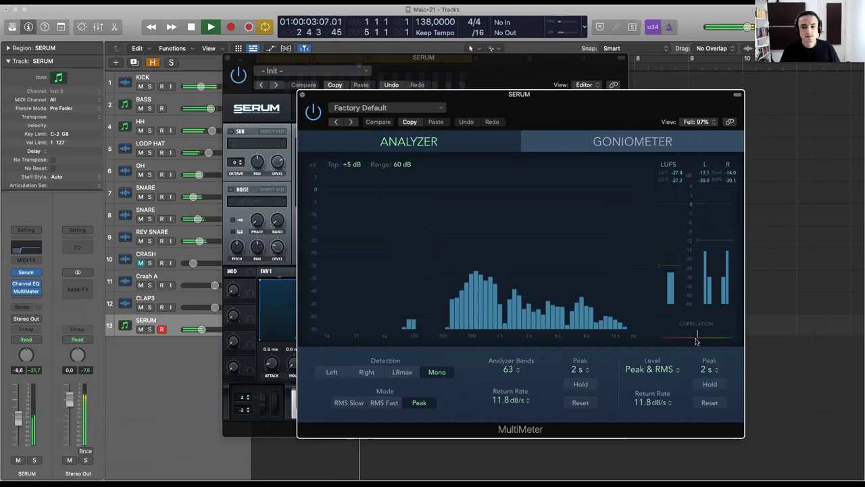
Bring the Serum window forward and move it aside so MultiMeter's correlation meter stays in view.
left_click(294, 70)
left_click(369, 60)
left_click_drag(369, 61, 257, 56)
Lower oscillator A's detune and set its unison to 4 voices while checking the stereo correlation in MultiMeter.
left_click_drag(215, 209, 212, 324)
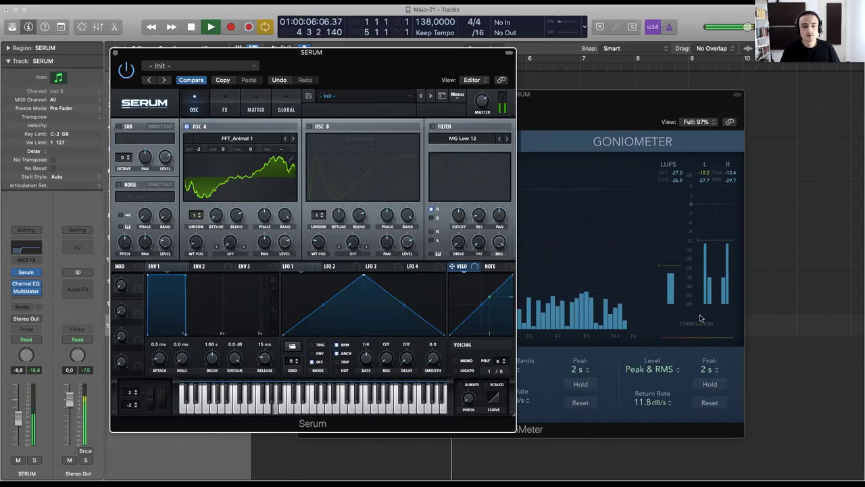
mouse_move(196, 215)
left_mouse_down()
mouse_move(199, 202)
mouse_move(217, 210)
mouse_move(220, 196)
mouse_move(196, 202)
left_mouse_up()
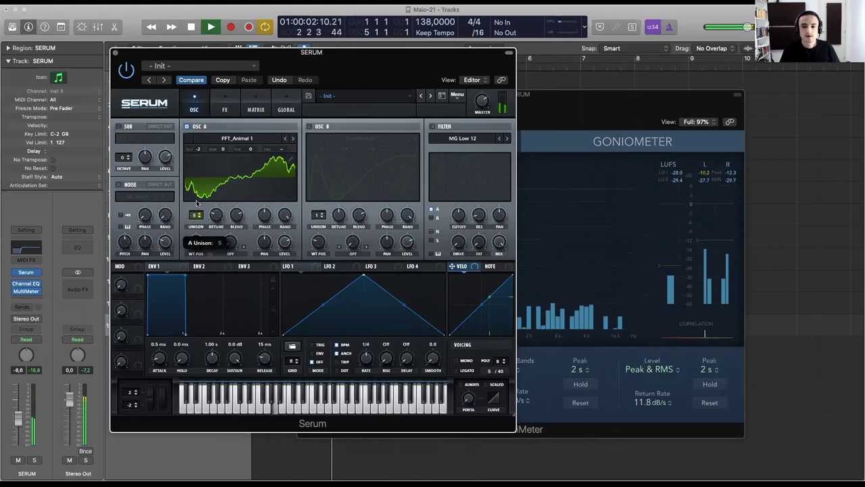
left_click_drag(197, 203, 196, 223)
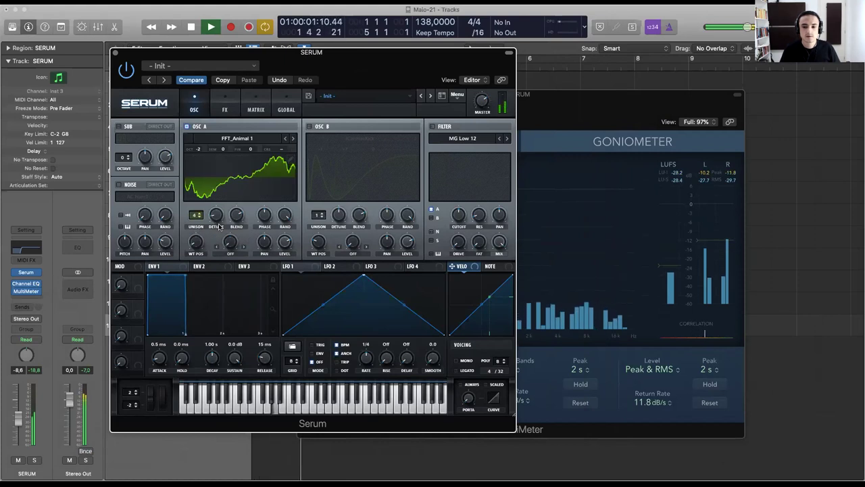
left_click(528, 94)
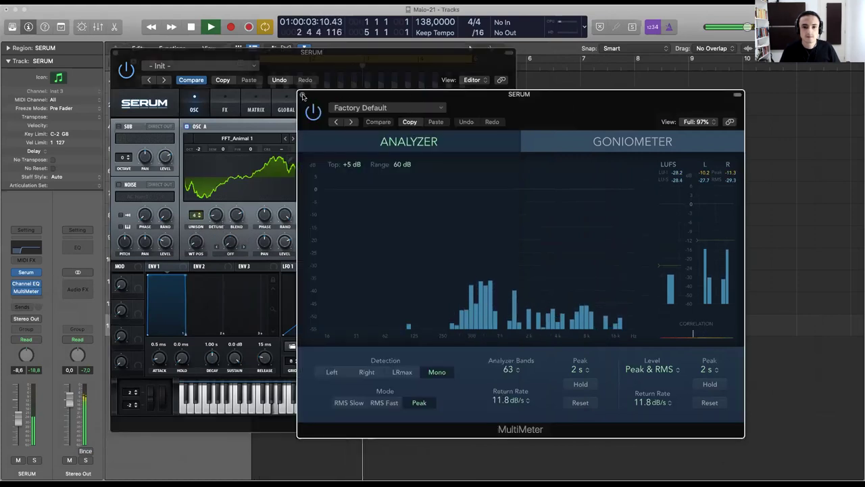
Close MultiMeter, move Serum clear of the track headers and solo the SERUM track.
left_click(302, 94)
left_click_drag(282, 69, 346, 70)
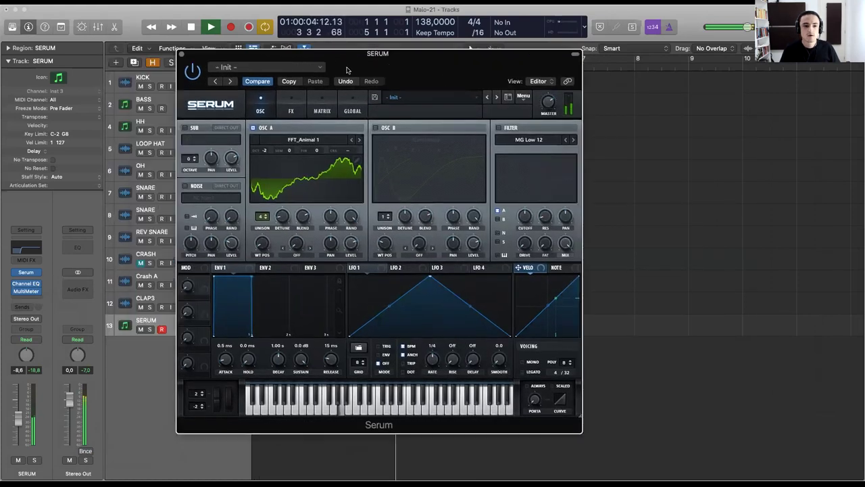
left_click(149, 329)
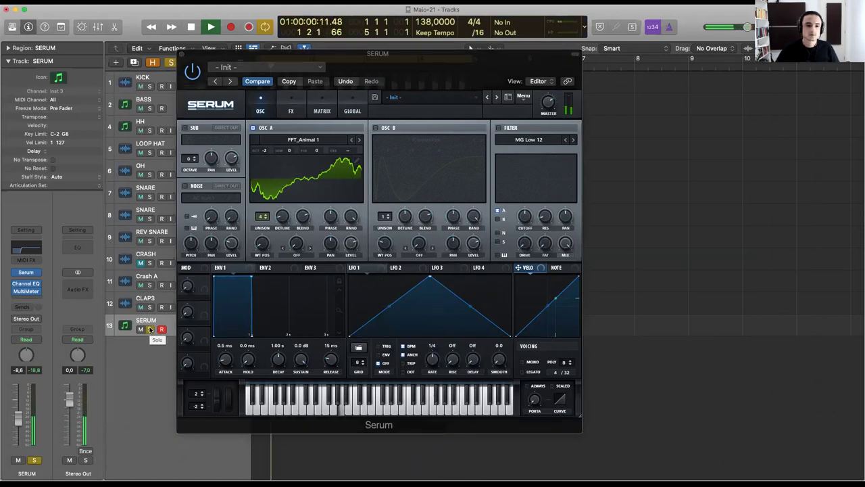
Audition oscillator A's detune up to about 0.31, bring it back down and set the unison to 3 voices.
left_click_drag(282, 217, 284, 170)
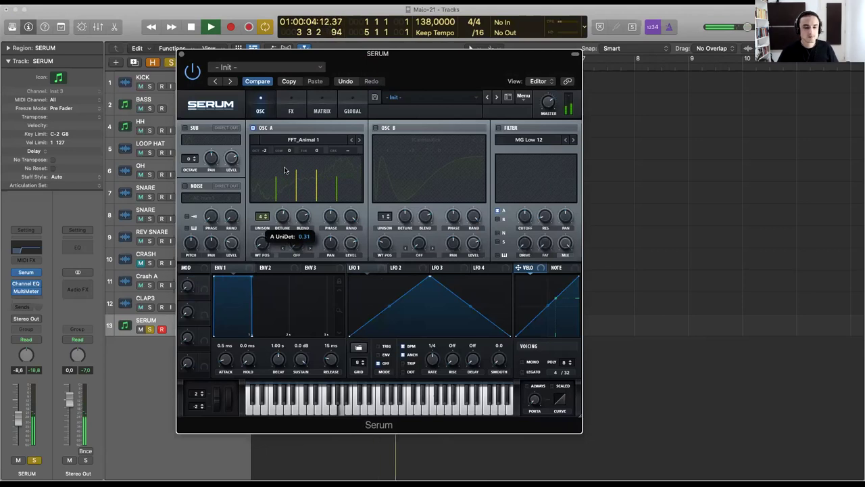
left_click_drag(284, 171, 281, 207)
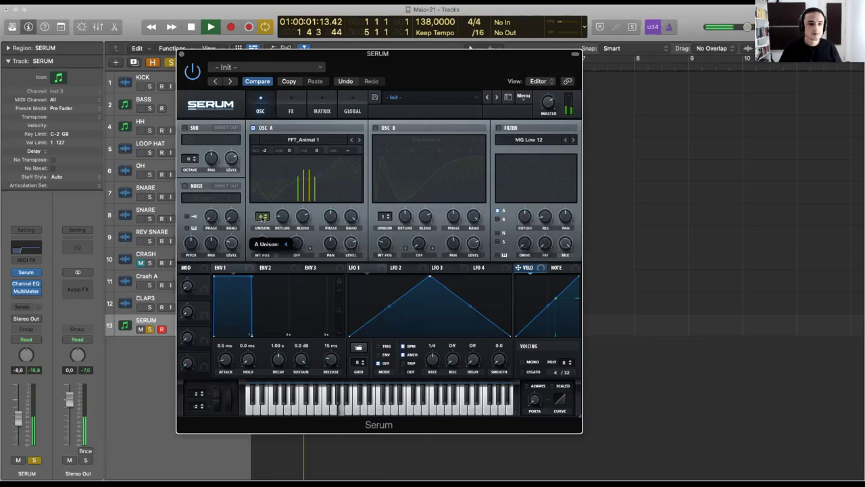
left_click(261, 222)
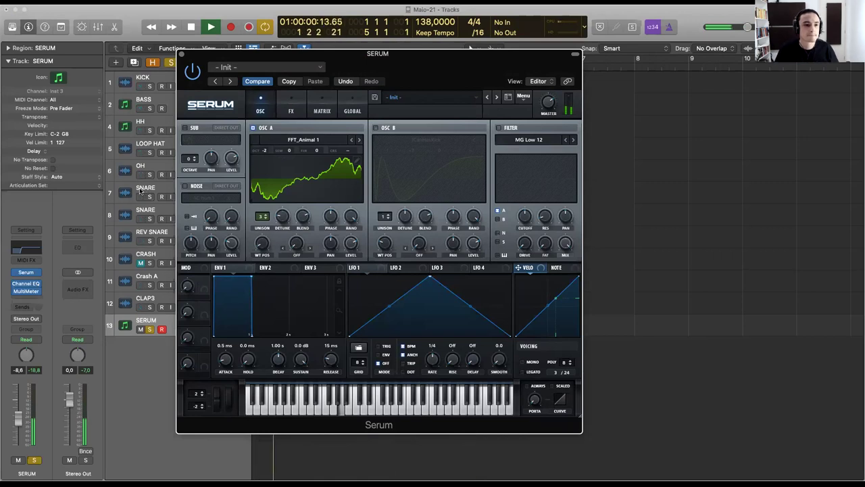
Check the three-voice sound's stereo correlation in MultiMeter while the loop plays.
left_click(27, 294)
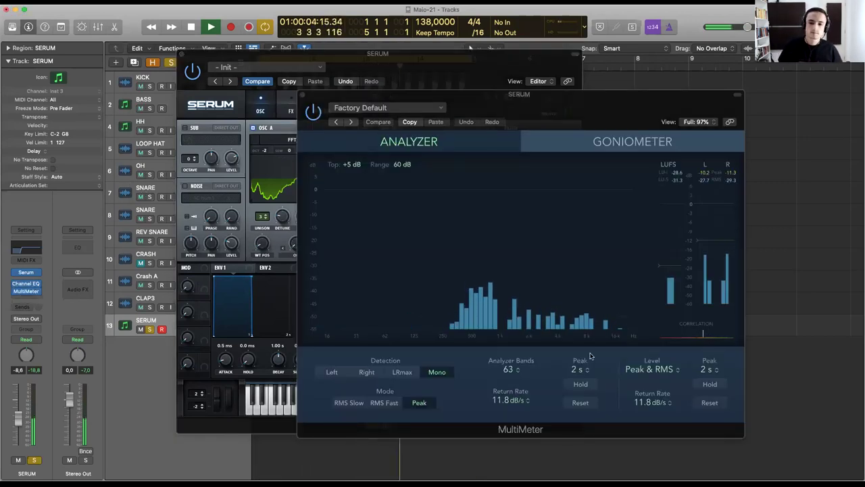
left_click(302, 94)
left_click_drag(264, 150, 266, 170)
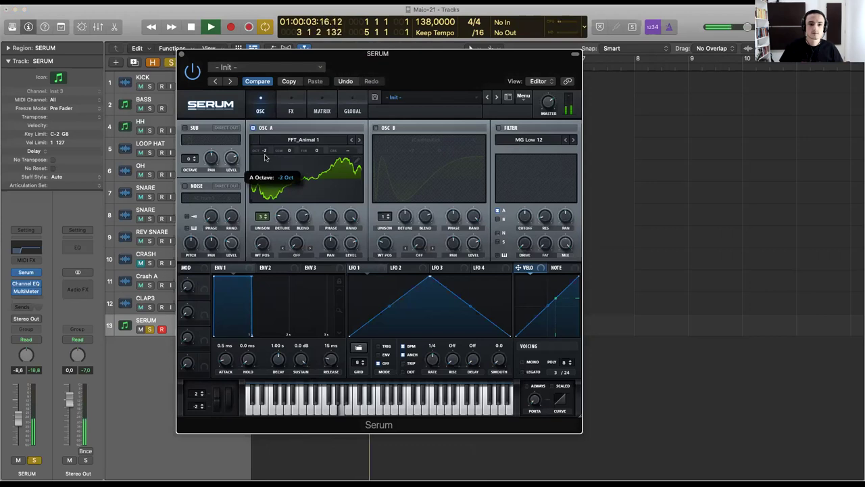
Bypass the Channel EQ on the SERUM track and audition the loop without it.
mouse_move(16, 285)
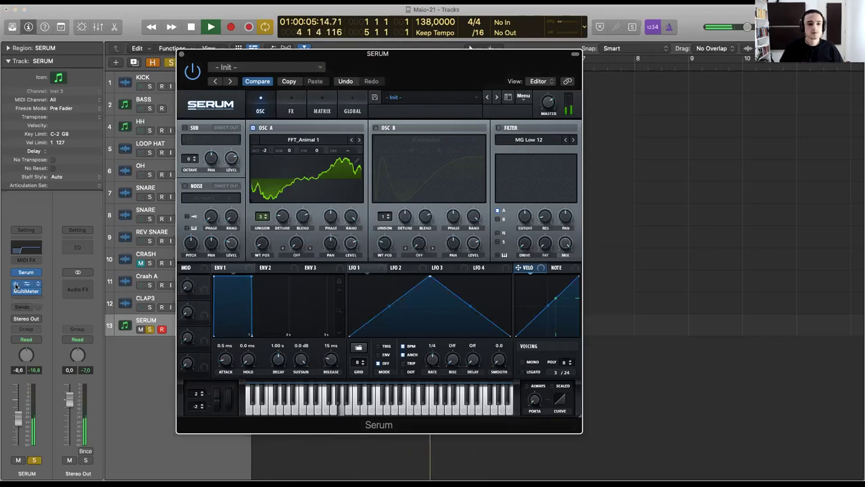
left_click(49, 261)
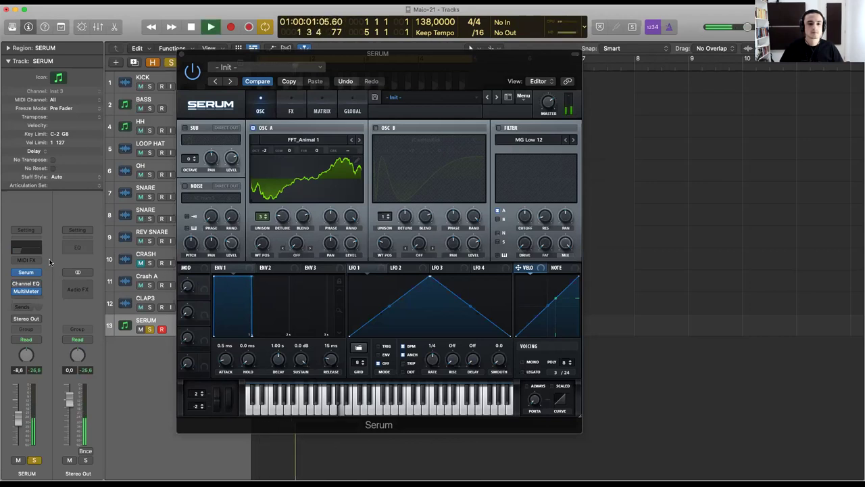
key("space")
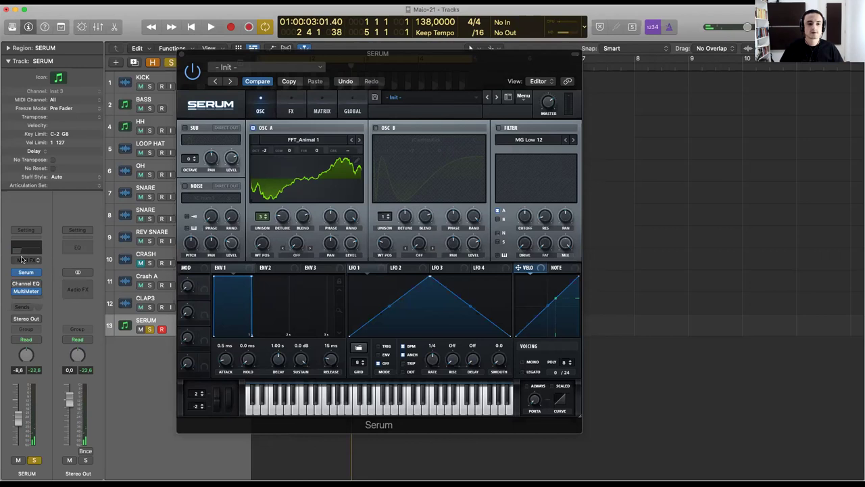
key("space")
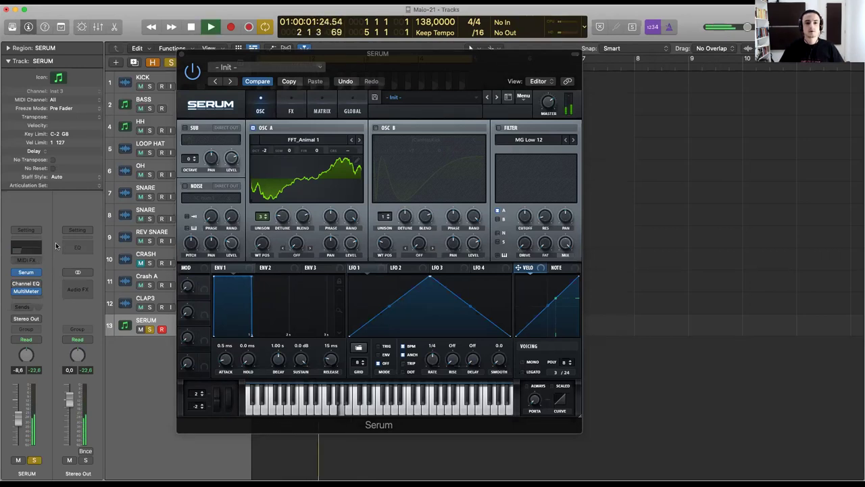
key("space")
Re-enable the Channel EQ with its low cut at 100 Hz and play the loop to check it.
left_click(25, 283)
left_click_drag(318, 298, 426, 282)
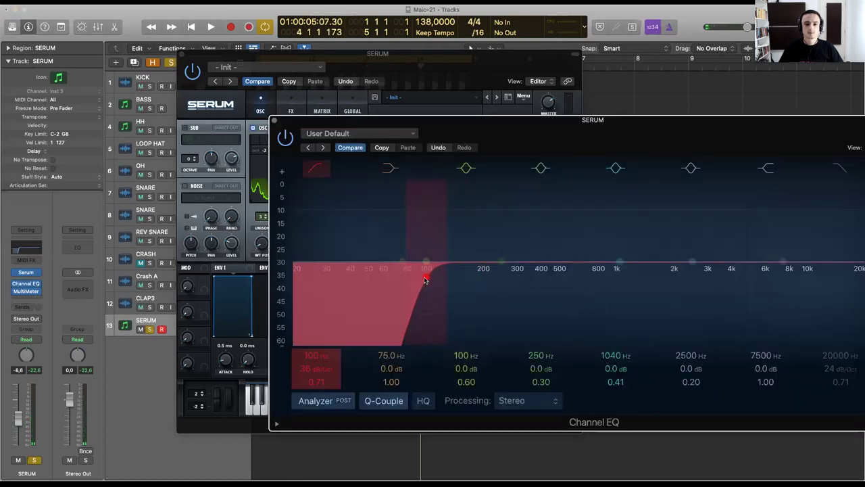
key("space")
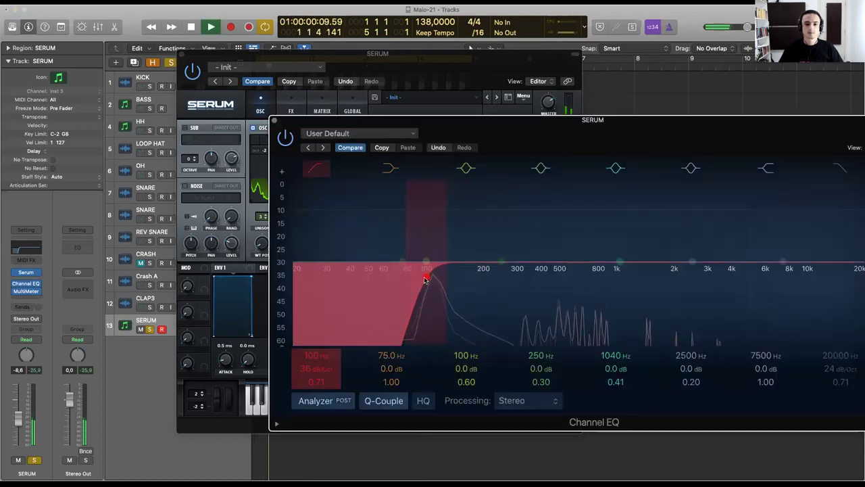
left_click(276, 122)
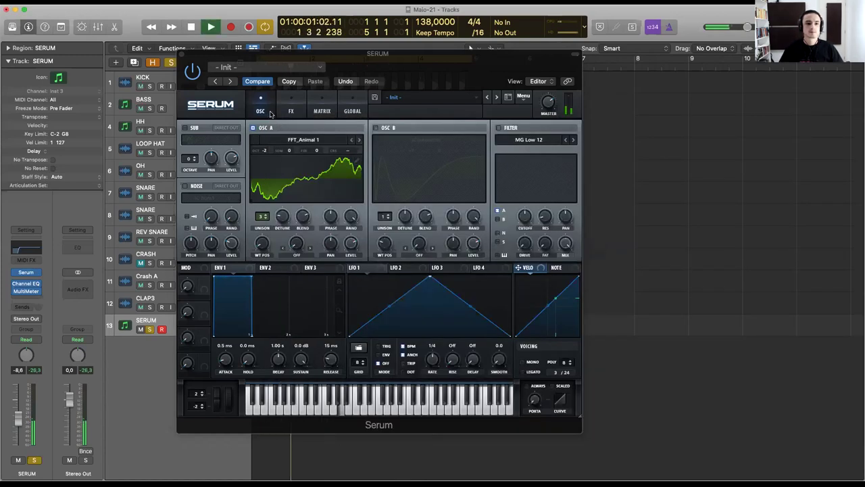
Stop playback, enable Serum's filter and set its type to MG Low 24.
key("space")
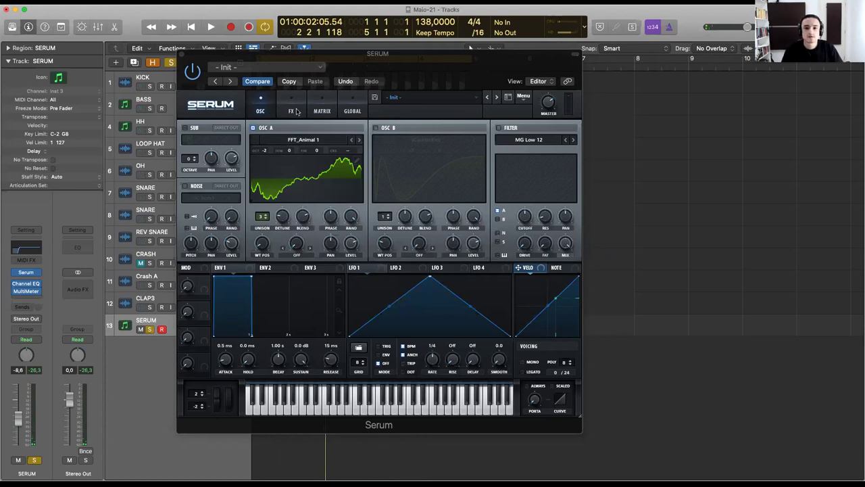
left_click(498, 128)
left_click_drag(525, 217, 526, 212)
left_click(574, 140)
left_click(574, 140)
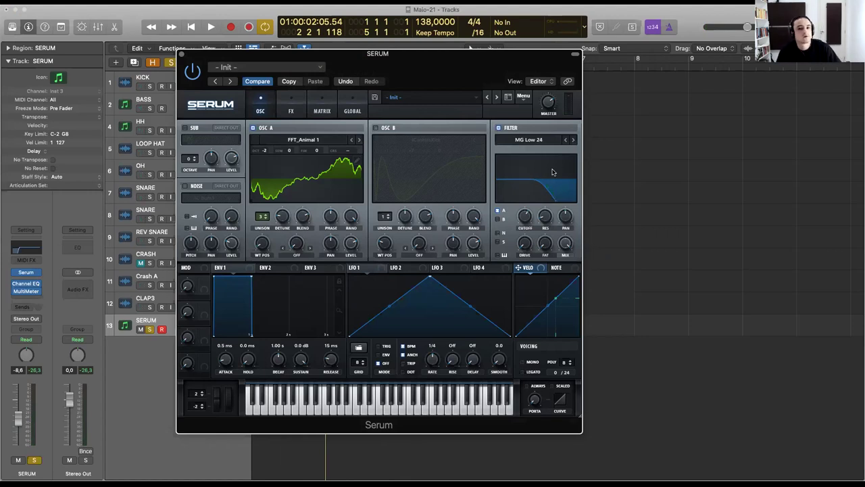
Raise the filter's cutoff and set its resonance to about 63% while auditioning the loop.
left_click_drag(525, 215, 530, 169)
key("space")
key("space")
left_click_drag(521, 249, 530, 243)
key("space")
left_click_drag(544, 215, 540, 180)
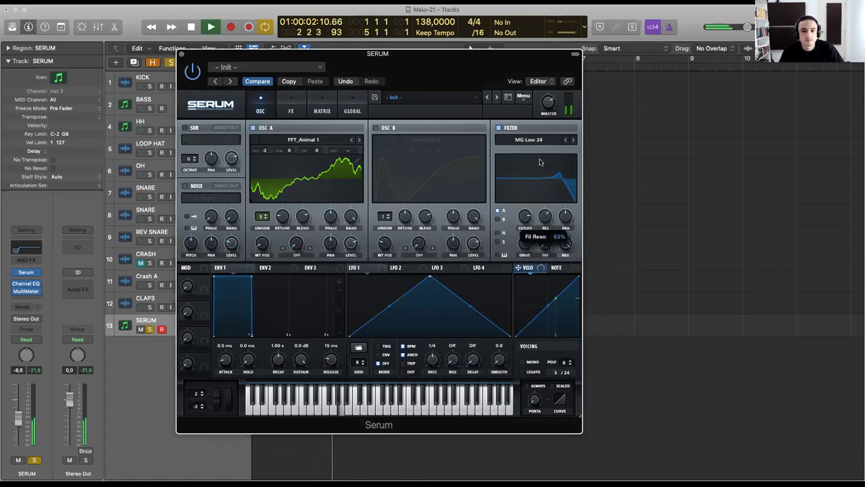
Sweep the filter cutoff down to about 95 Hz and back up while playing the loop.
left_click_drag(524, 215, 514, 252)
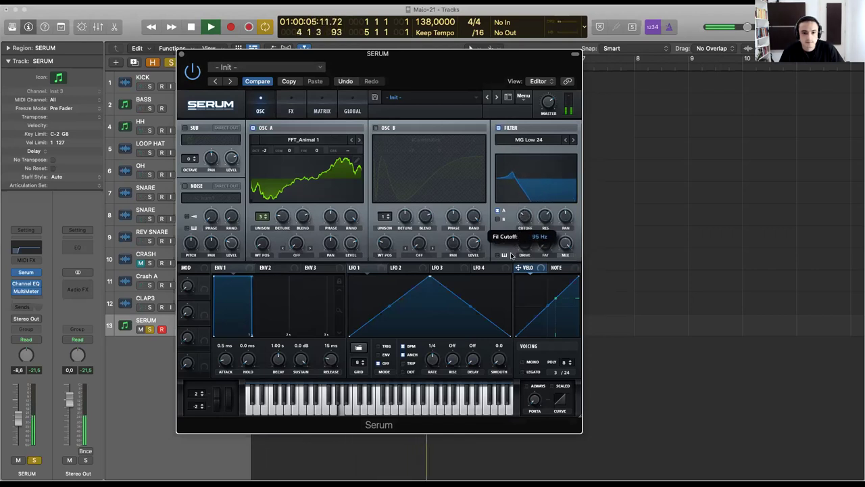
key("space")
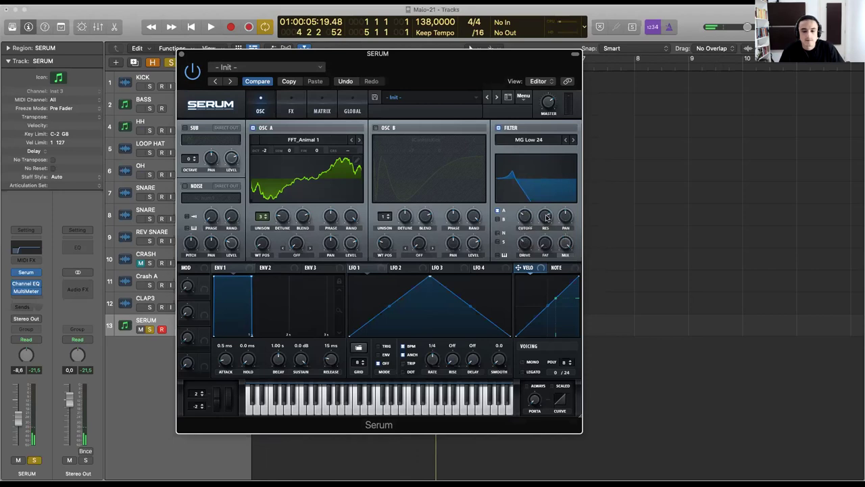
key("space")
left_click_drag(527, 215, 525, 186)
key("space")
key("space")
key("space")
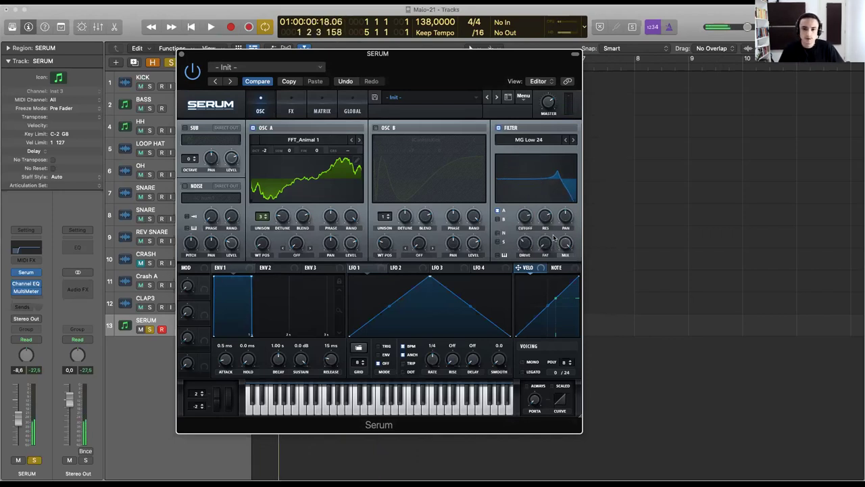
Change the filter type to French LP and lower its cutoff while auditioning the loop.
left_click(539, 142)
mouse_move(538, 163)
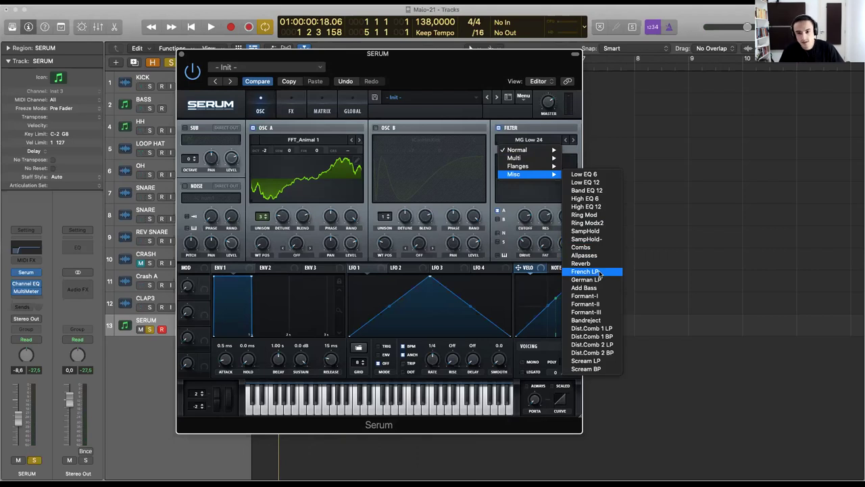
left_click(599, 272)
key("space")
left_click_drag(520, 226, 523, 209)
left_click_drag(538, 247, 491, 219)
key("space")
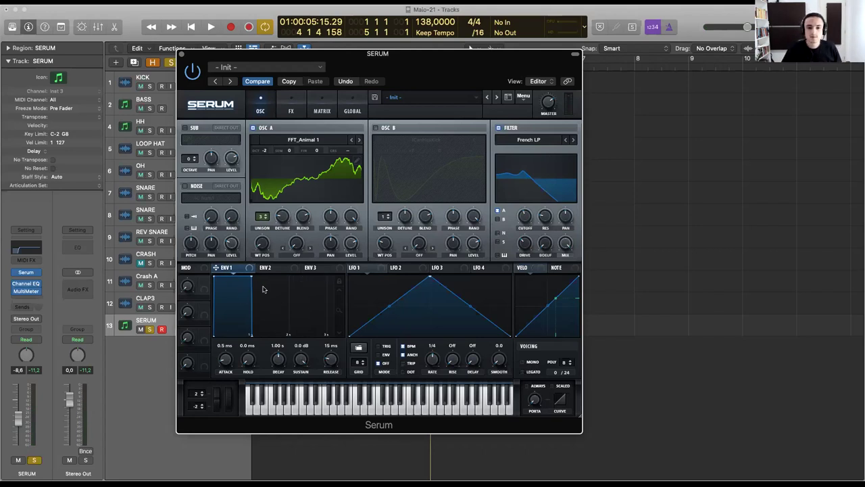
Pull envelope 1's sustain all the way down and steepen its decay curve to try a plucky sound.
left_click_drag(380, 70, 694, 89)
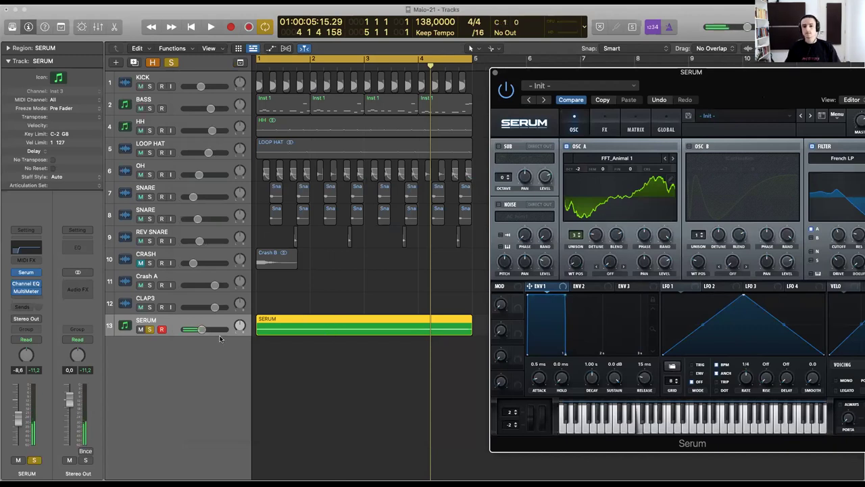
left_click_drag(697, 73, 365, 27)
left_click_drag(285, 336, 285, 379)
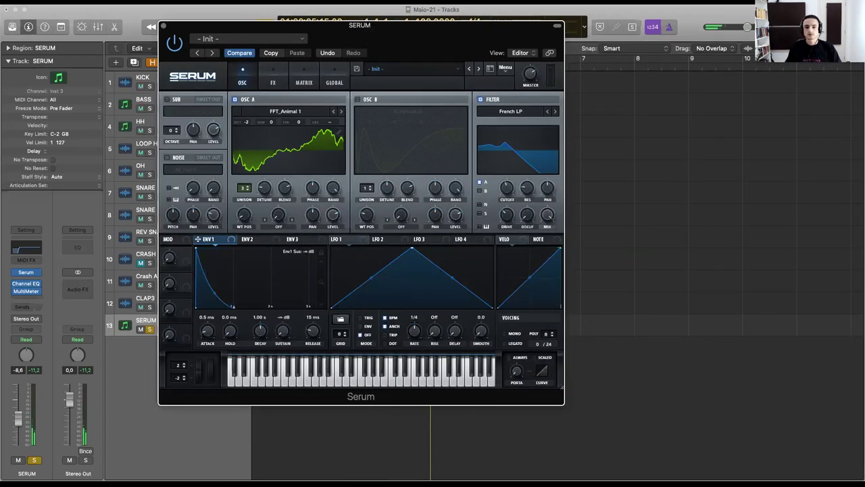
left_click_drag(218, 295, 215, 303)
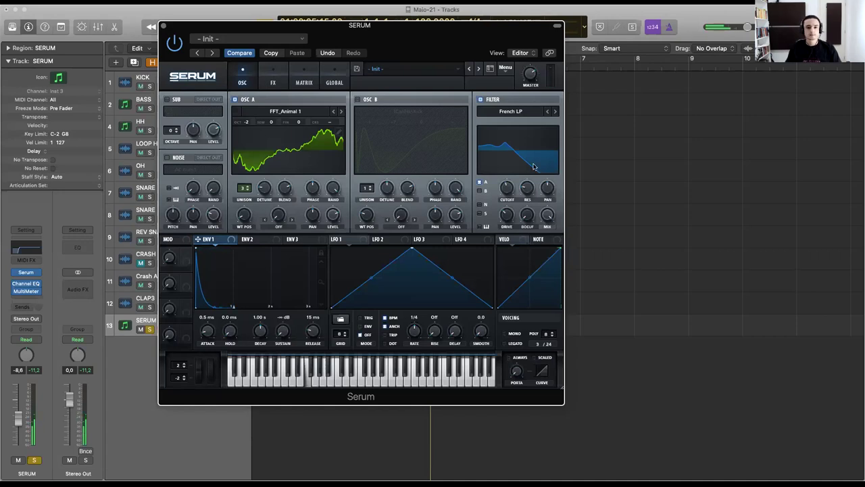
Raise the French LP filter's cutoff and reset envelope 1's sustain to 0.0 dB.
left_click_drag(511, 182, 512, 179)
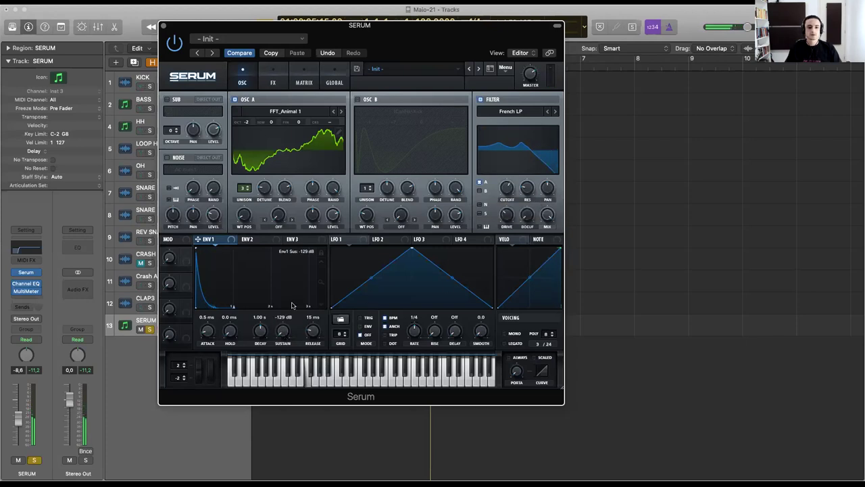
double_click(283, 330)
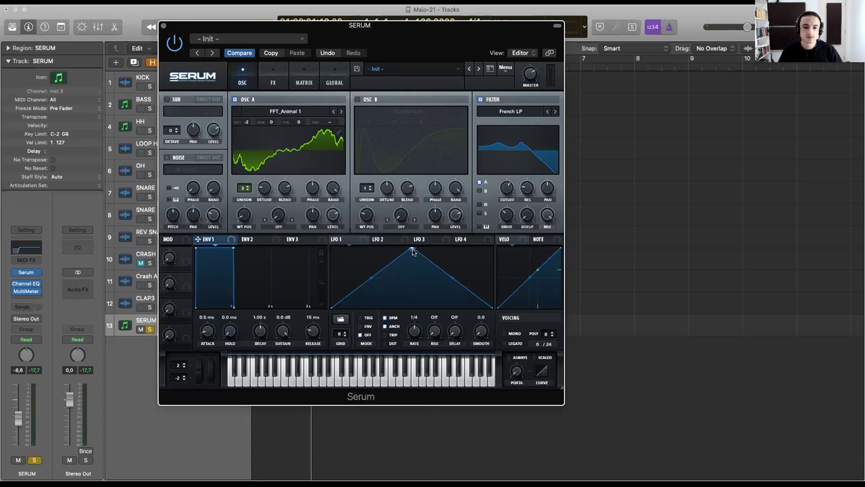
Assign LFO 1 to modulate oscillator A's level and play the loop.
left_click(362, 242)
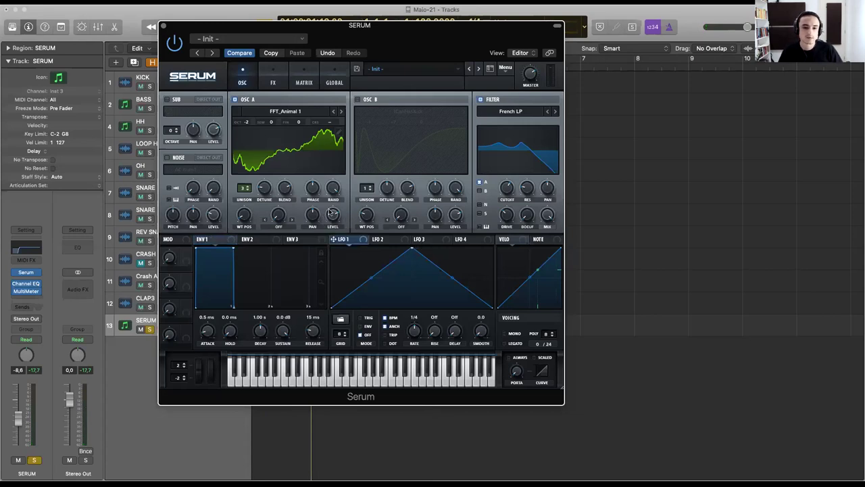
mouse_move(333, 228)
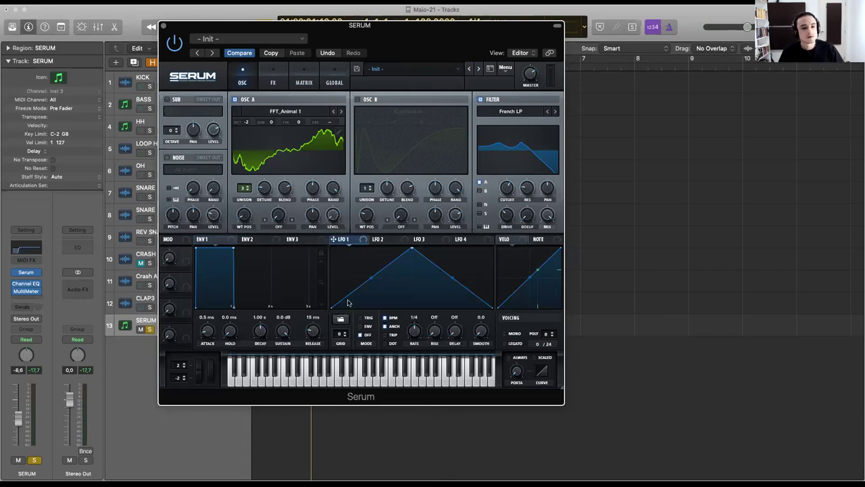
left_click_drag(355, 241, 332, 223)
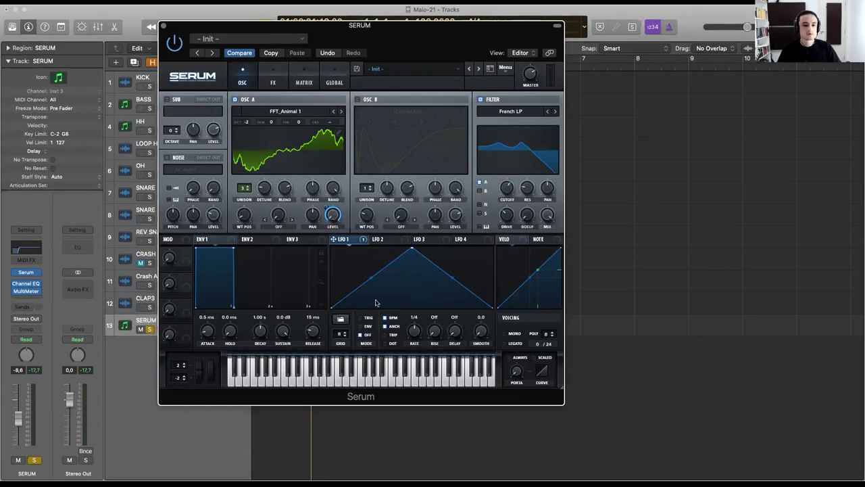
key("space")
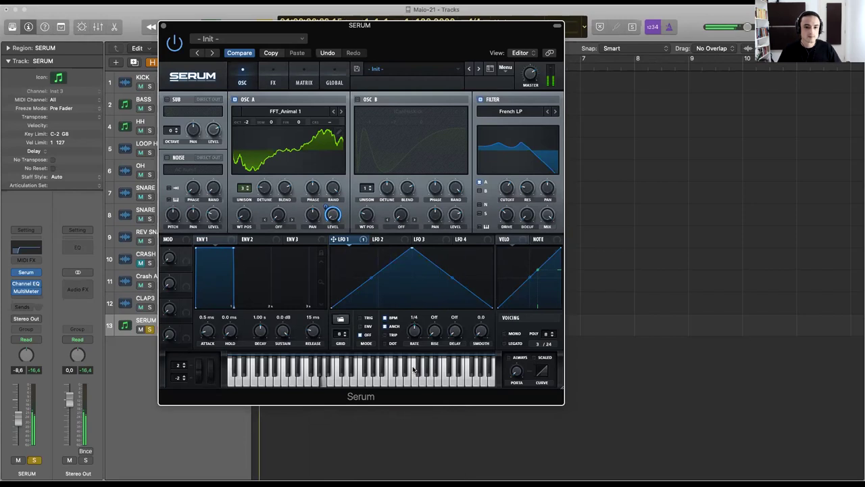
Reshape LFO 1 into a descending ramp with a short rise at its start and set its rate to 1/16.
left_click_drag(412, 249, 296, 243)
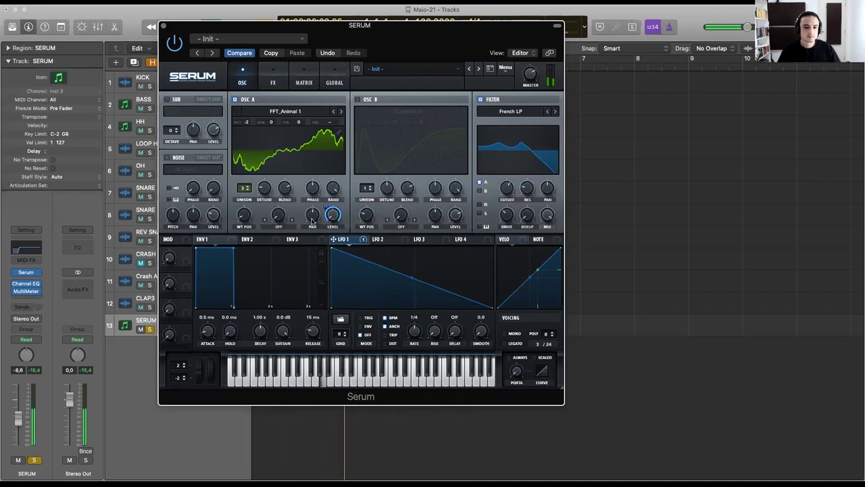
left_click_drag(416, 336, 418, 325)
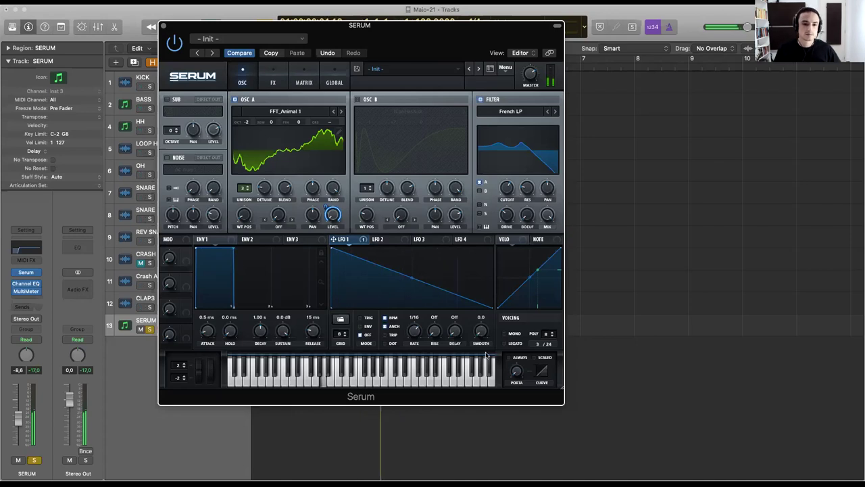
mouse_move(329, 206)
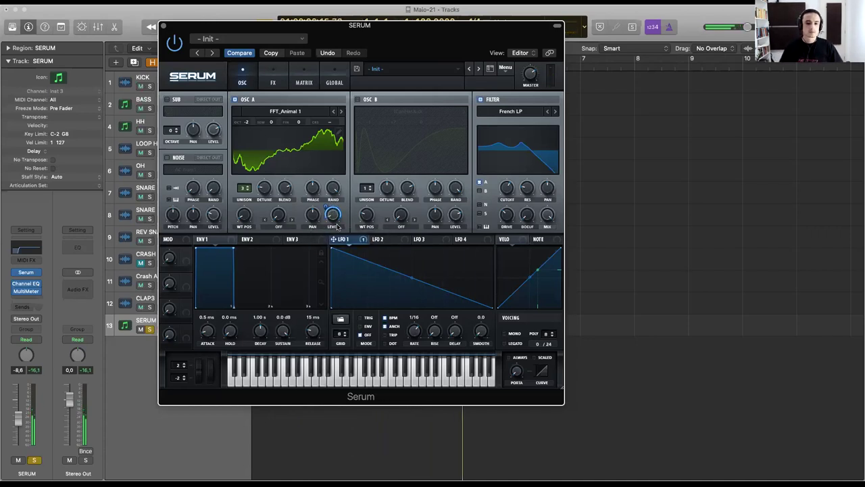
left_click_drag(332, 250, 344, 249)
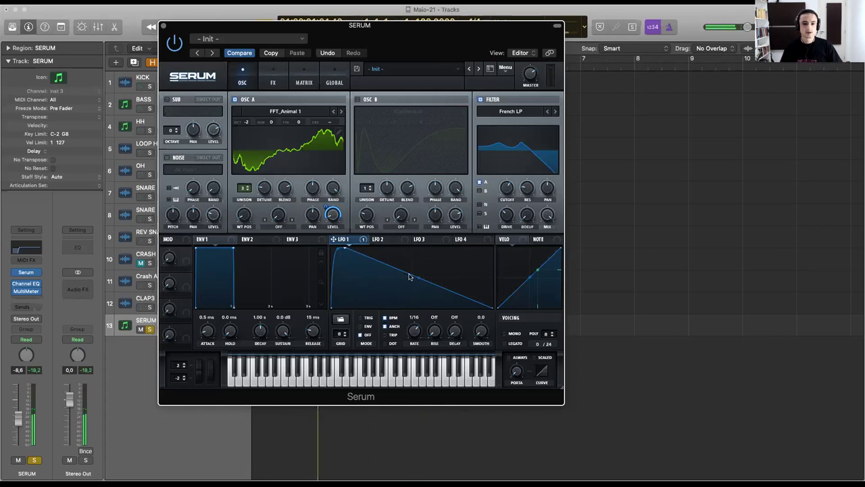
Reshape LFO 1's descent into a convex curve reaching zero before the cycle ends, and lower the French LP filter's cutoff.
left_click_drag(409, 275, 426, 303)
left_click_drag(389, 273, 388, 269)
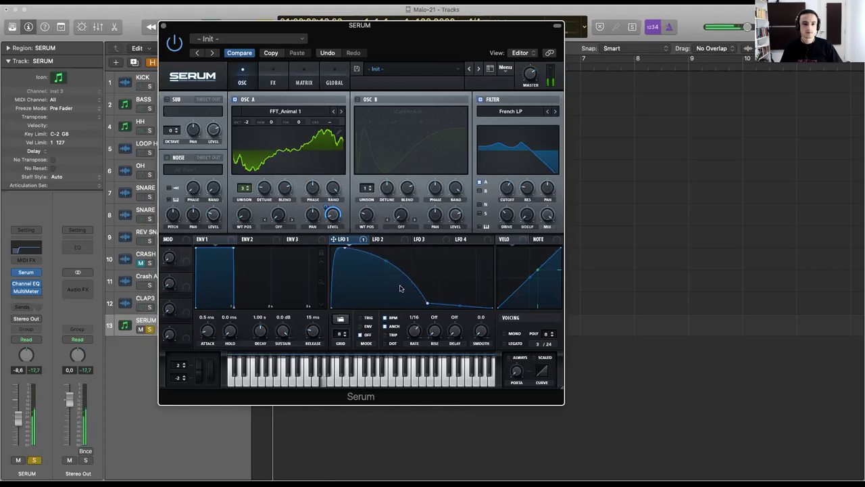
left_click_drag(427, 303, 413, 318)
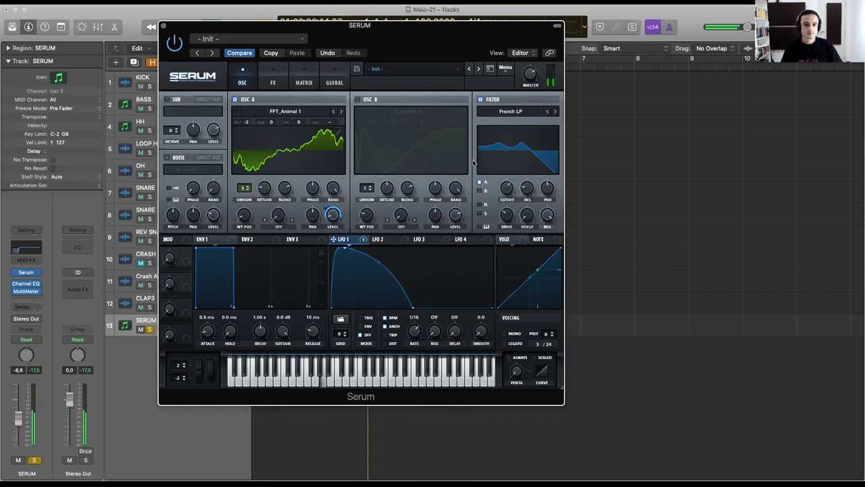
left_click_drag(412, 308, 455, 308)
mouse_move(246, 122)
left_mouse_down()
mouse_move(245, 138)
mouse_move(250, 98)
mouse_move(250, 118)
left_mouse_up()
mouse_move(507, 188)
left_mouse_down()
mouse_move(511, 175)
mouse_move(503, 209)
mouse_move(499, 170)
mouse_move(498, 191)
left_mouse_up()
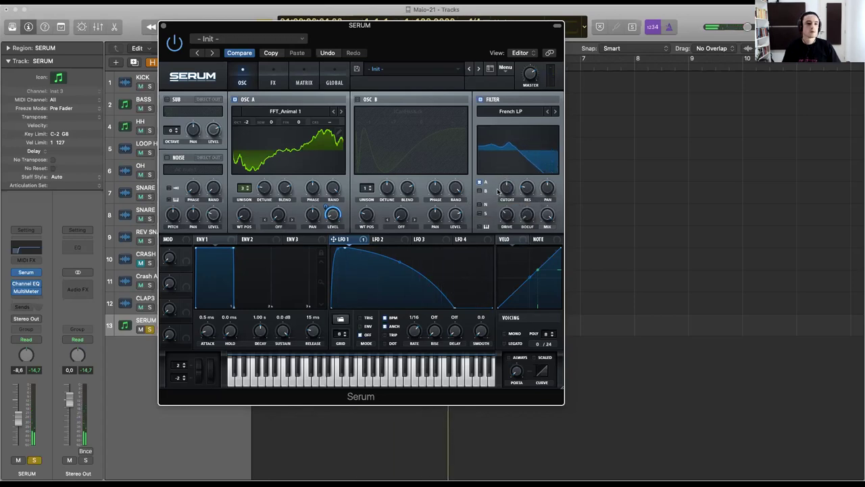
Set LFO 2's rate to 2 bar, assign it to the filter cutoff and play the loop.
left_click(407, 241)
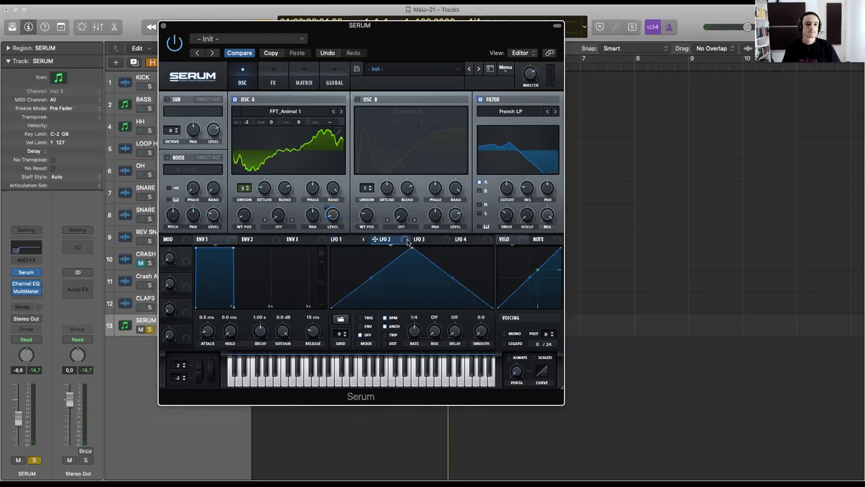
left_click(348, 240)
left_click(381, 241)
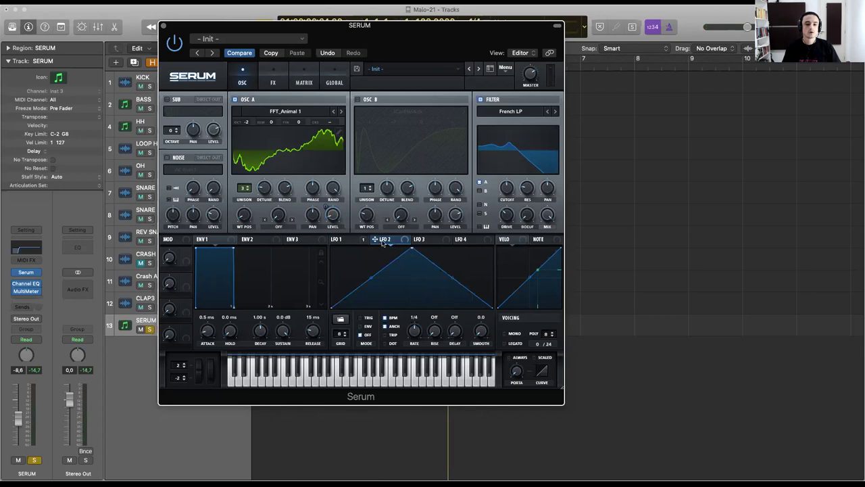
left_click_drag(414, 331, 411, 344)
left_click_drag(388, 244, 508, 194)
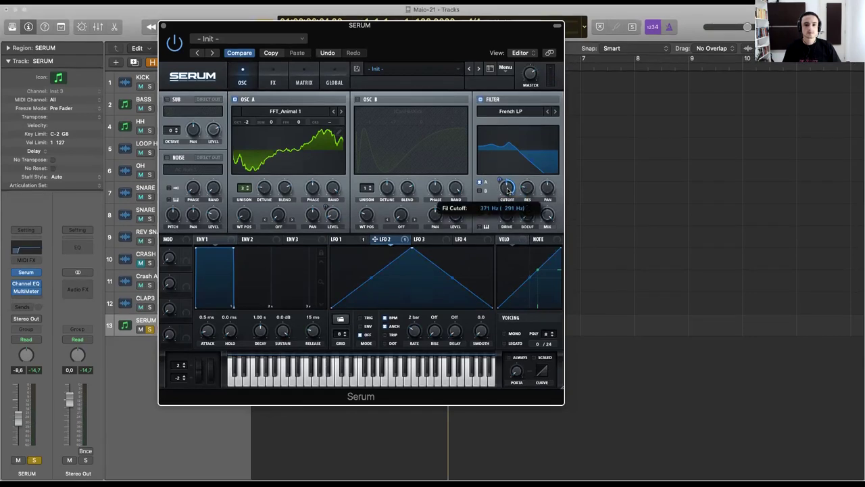
key("space")
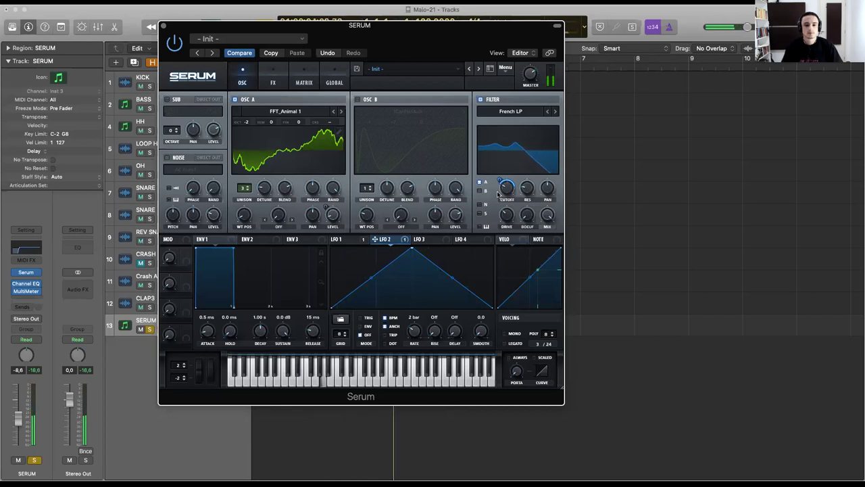
Raise the filter's resonance and change oscillator A's wavetable to Gritty.
mouse_move(504, 186)
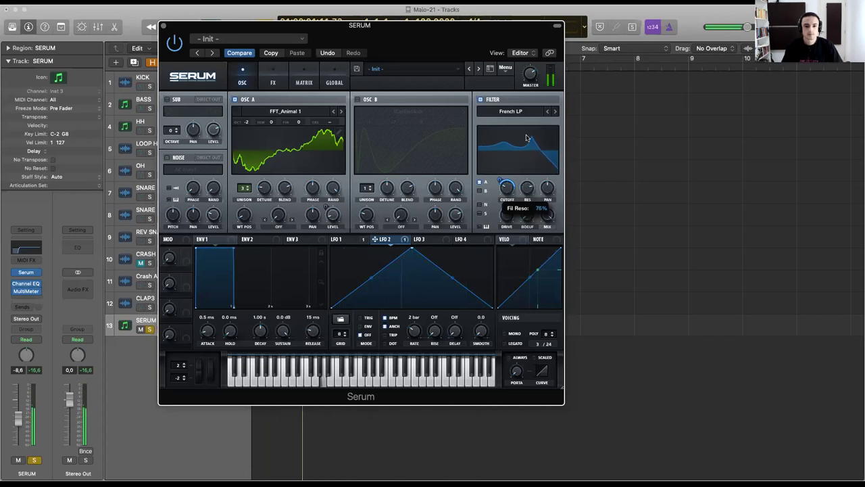
left_click(340, 111)
left_click(340, 112)
left_click(340, 112)
left_click(340, 111)
left_click(340, 112)
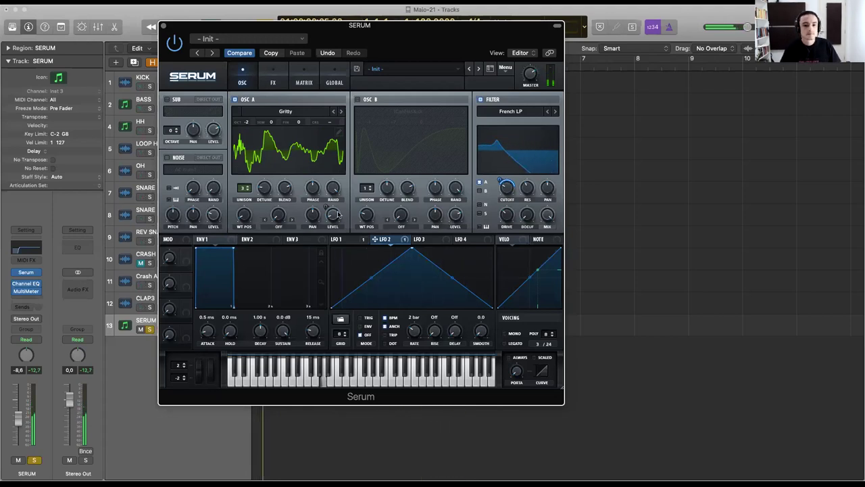
Bring up LFO 1's curve and fine-tune the French LP filter's resonance.
left_click(342, 239)
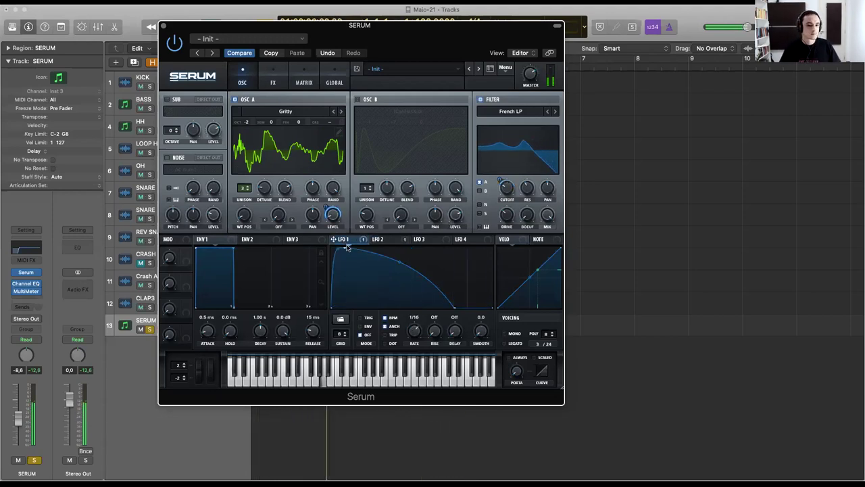
mouse_move(506, 189)
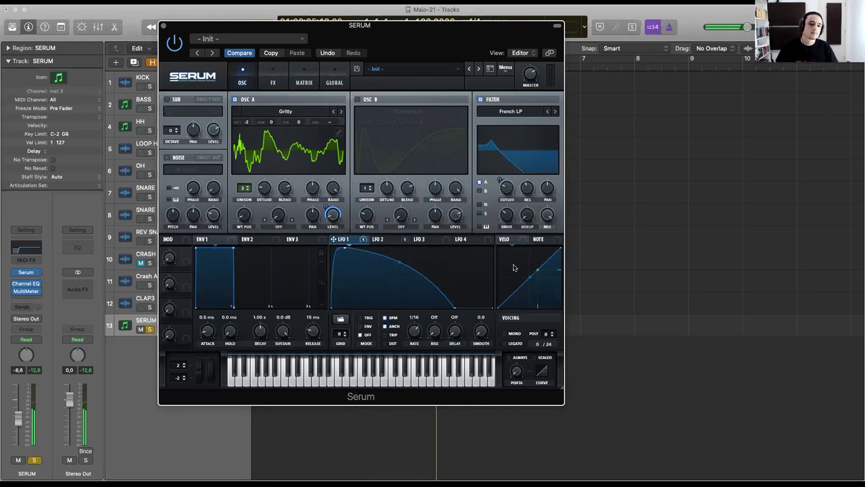
left_click_drag(526, 189, 516, 165)
Assign LFO 3 to oscillator A's pan, try several rates and settle on 1/8.
left_click(432, 241)
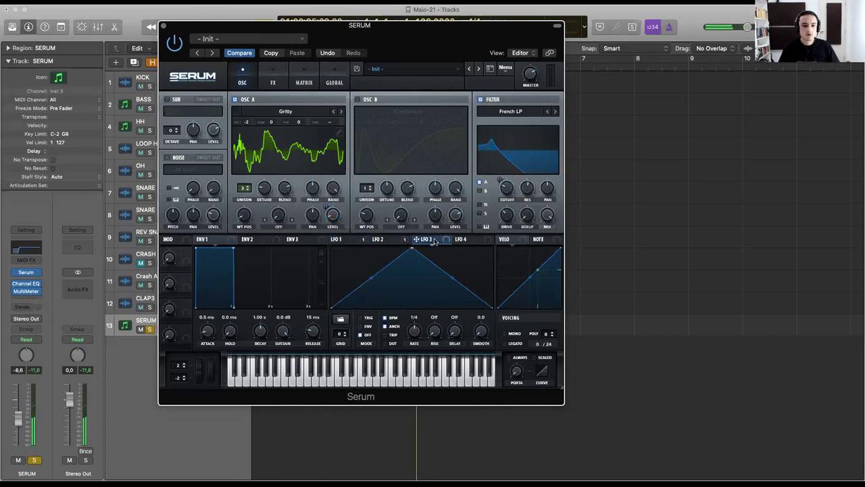
left_click_drag(433, 240, 313, 218)
left_click_drag(419, 335, 417, 329)
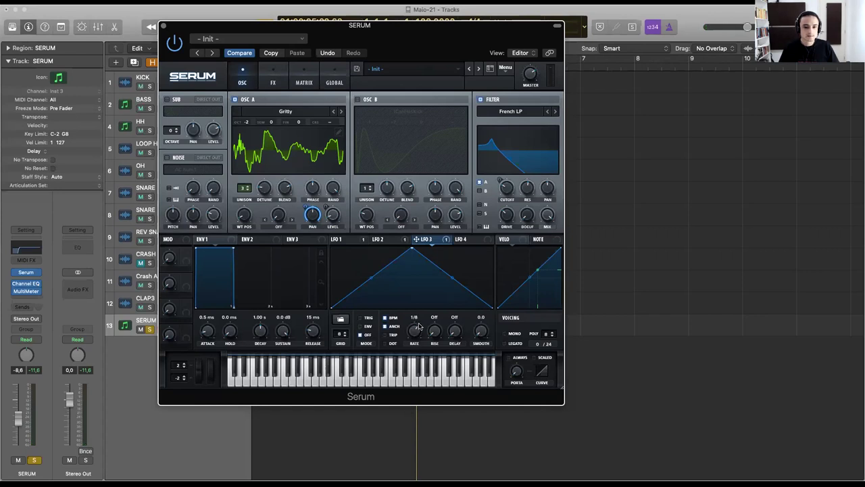
left_click_drag(417, 333, 415, 336)
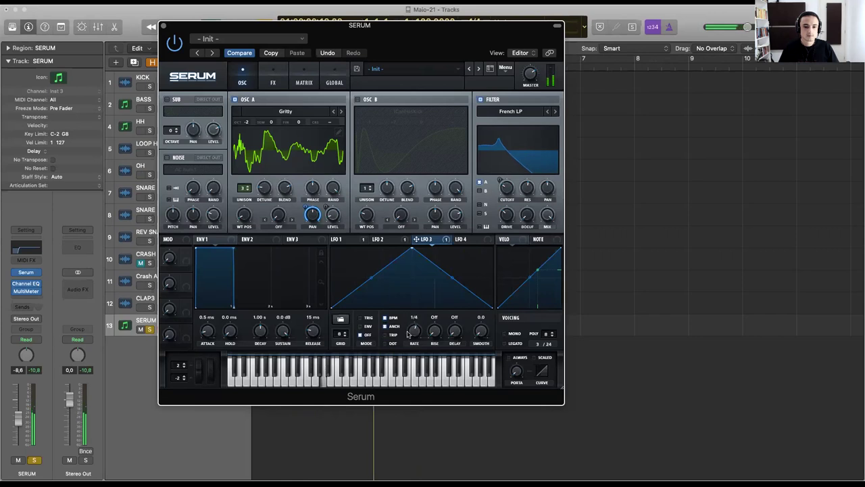
left_click_drag(412, 329, 413, 326)
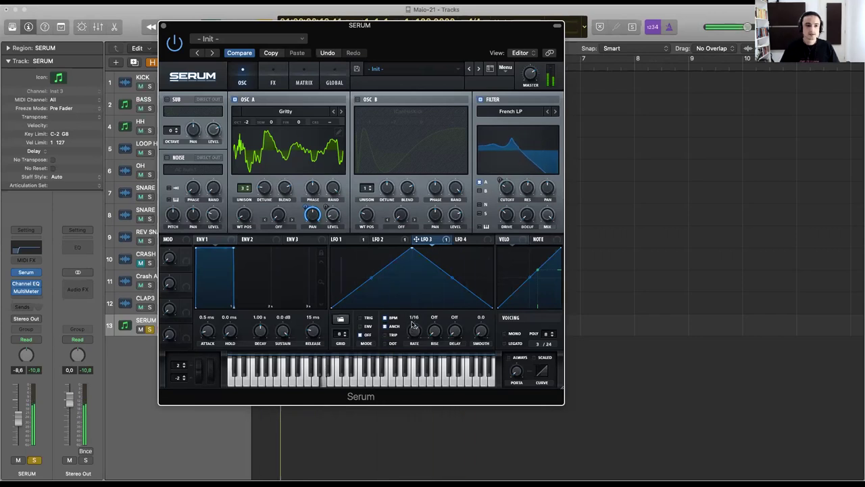
left_click_drag(420, 319, 411, 337)
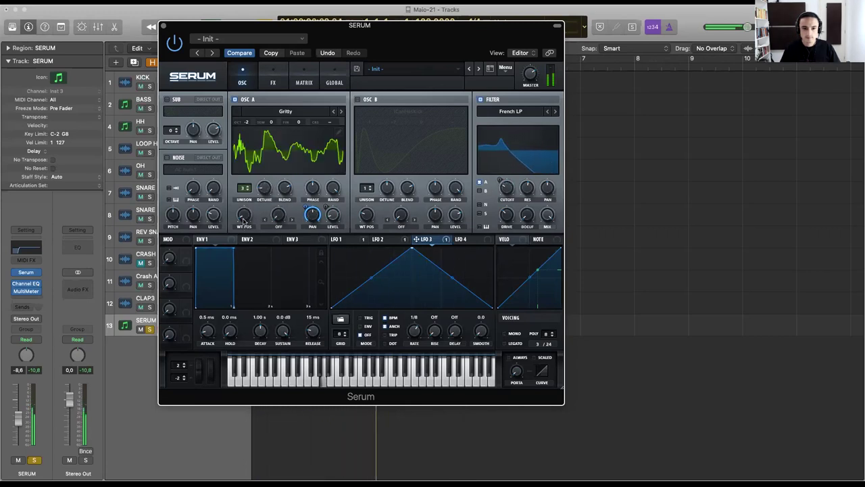
Assign LFO 2 to oscillator A's wavetable position and to the filter's Boeuf amount while the loop plays.
left_click(383, 240)
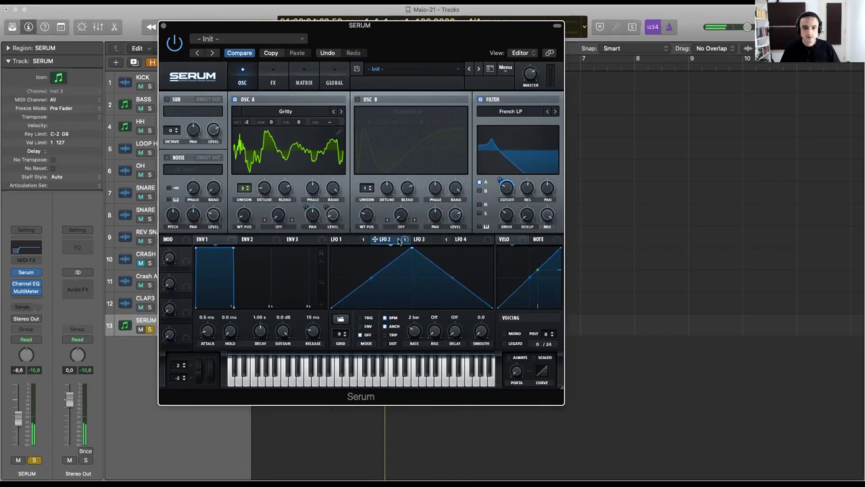
left_click_drag(377, 240, 238, 220)
key("space")
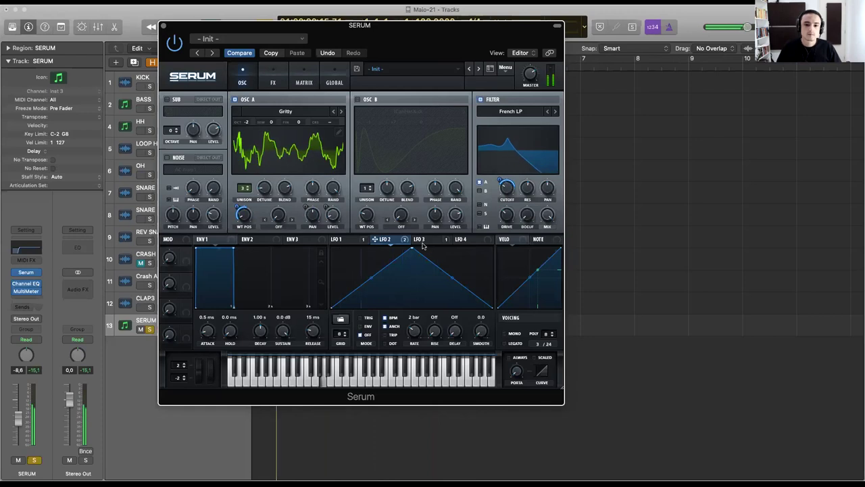
left_click_drag(375, 239, 526, 214)
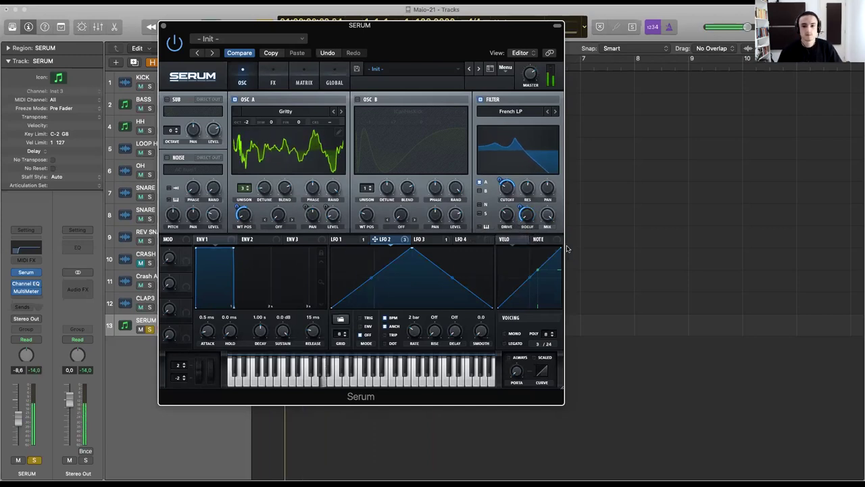
mouse_move(517, 212)
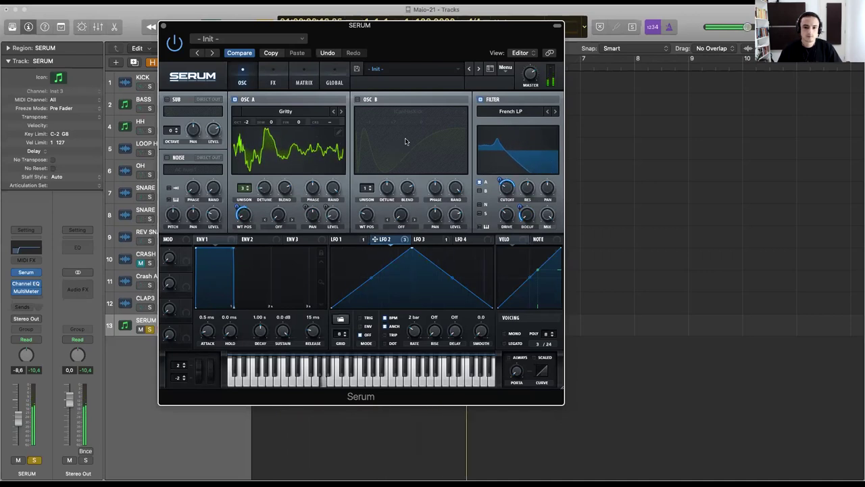
Assign LFO 1 to the filter cutoff as a second destination.
left_click(343, 240)
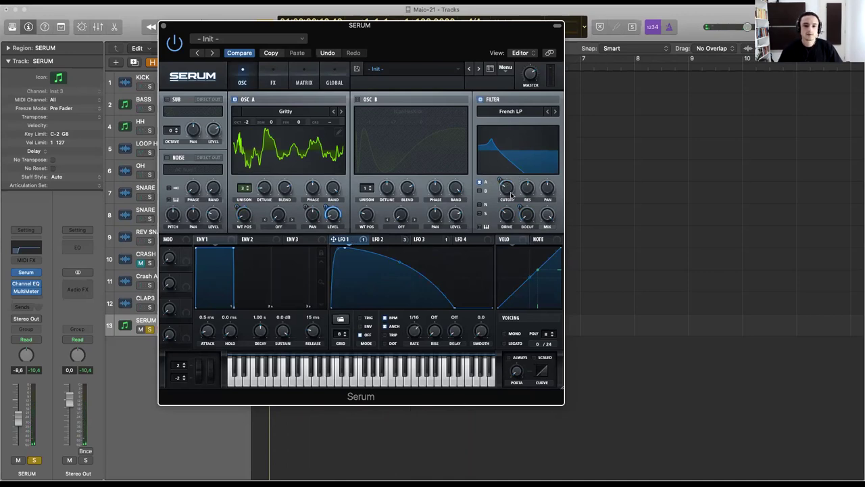
left_click(423, 239)
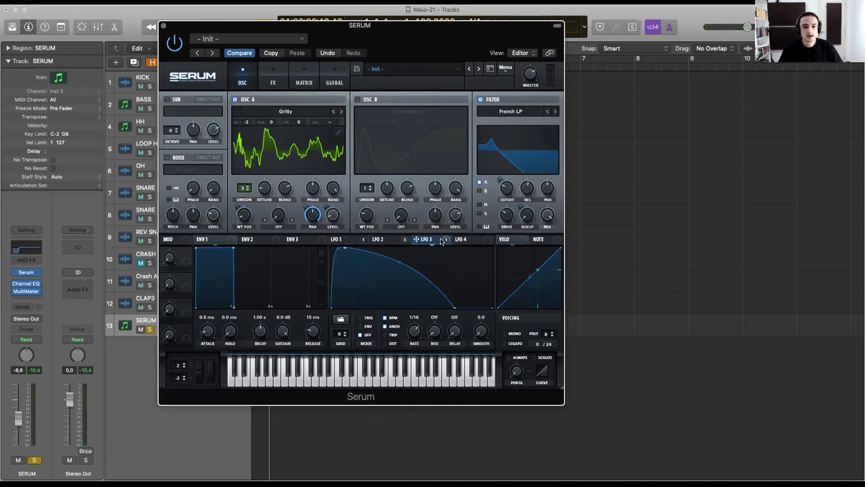
left_click(357, 242)
left_click_drag(332, 239, 490, 203)
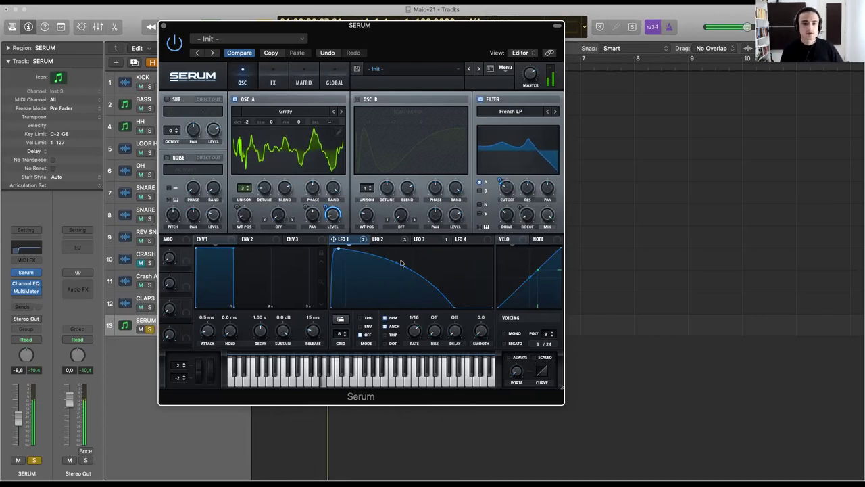
Straighten LFO 1's falling segment and modulate that segment's curve with Chaos1 through LFO Bus 1.
left_click_drag(396, 264, 396, 292)
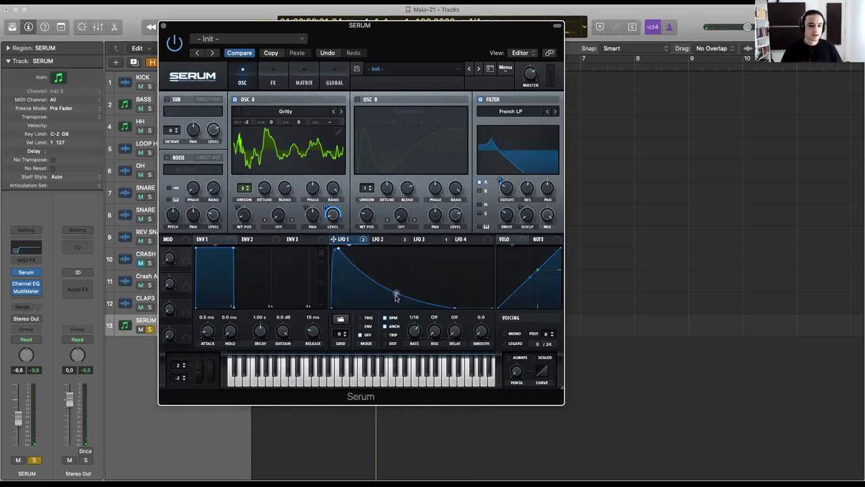
left_click_drag(396, 293, 396, 287)
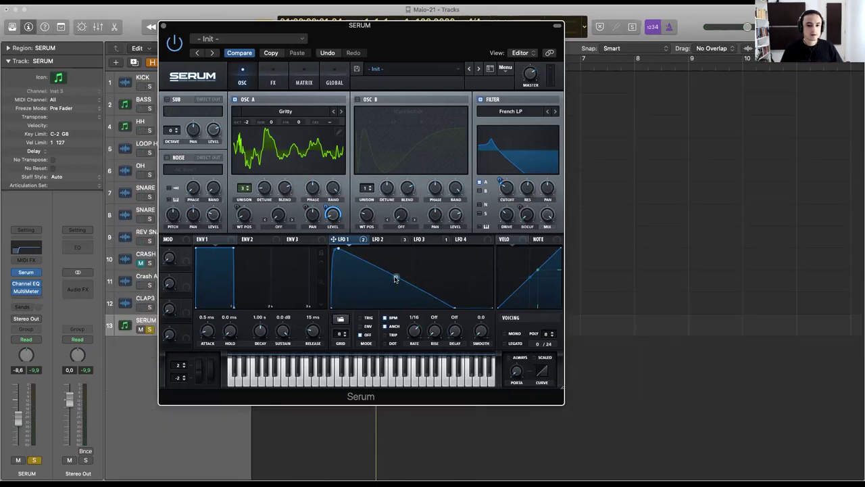
right_click(396, 278)
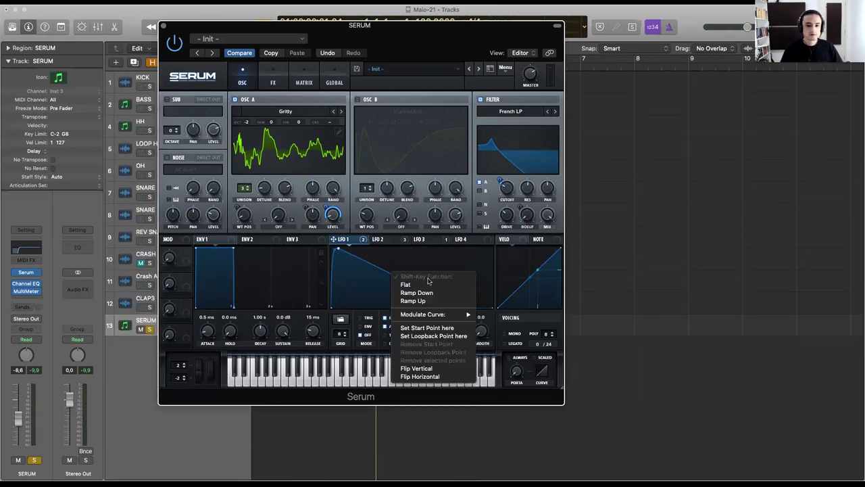
mouse_move(424, 316)
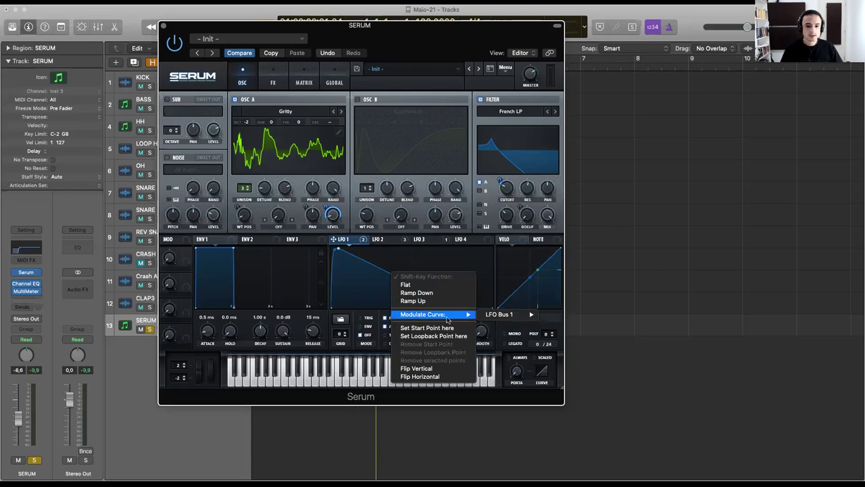
mouse_move(520, 316)
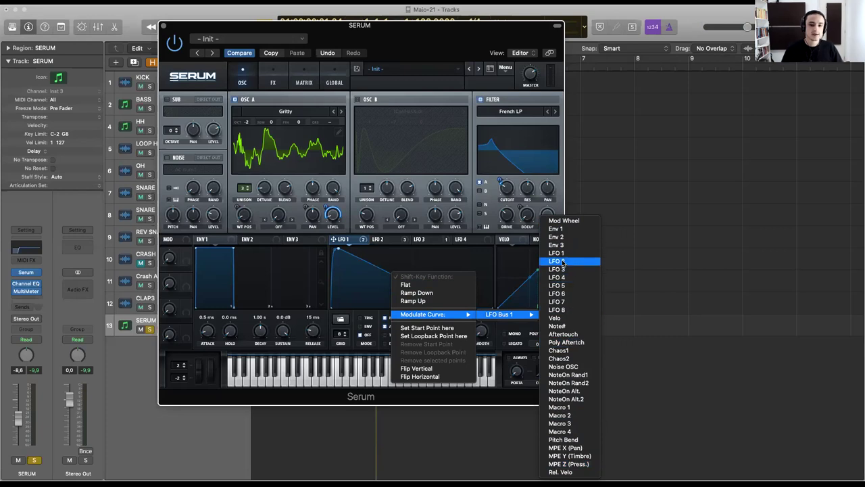
left_click(557, 351)
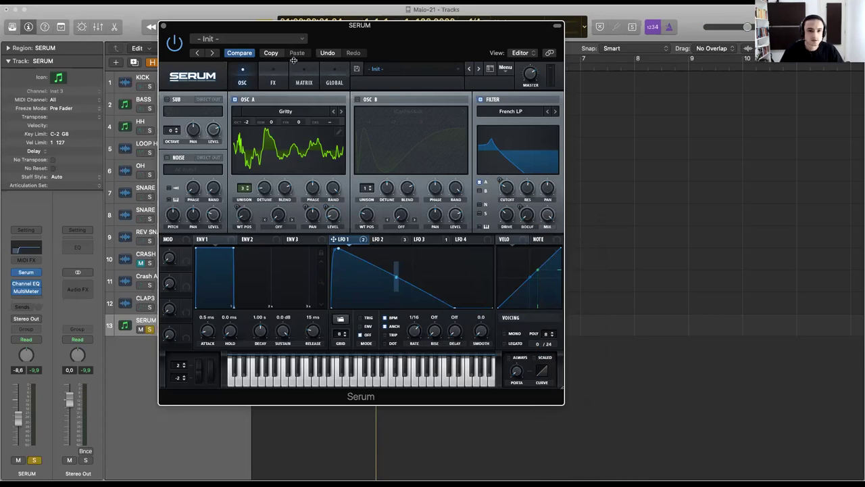
Enable BPM sync, mono and S&H for Chaos 1 and adjust its rate.
left_click(330, 81)
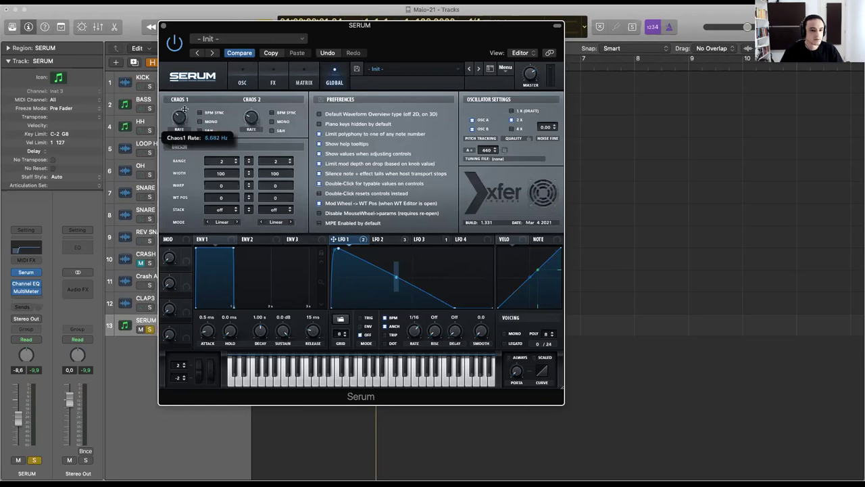
left_click(199, 113)
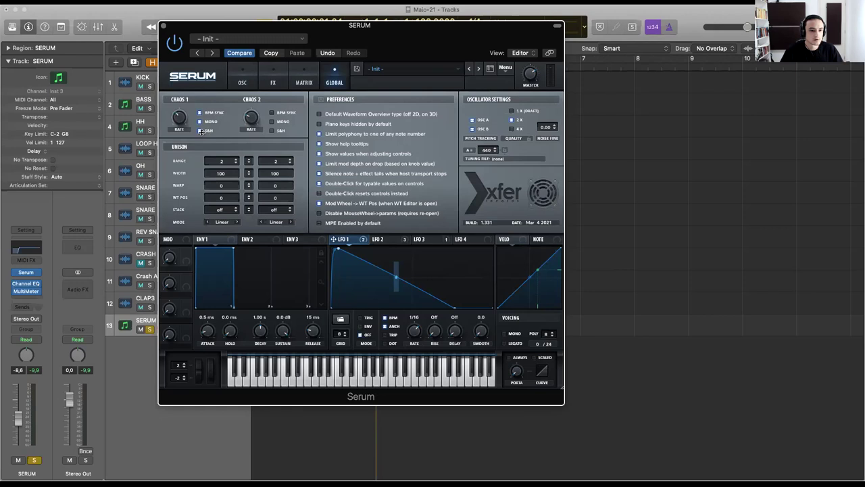
left_click_drag(179, 125, 180, 93)
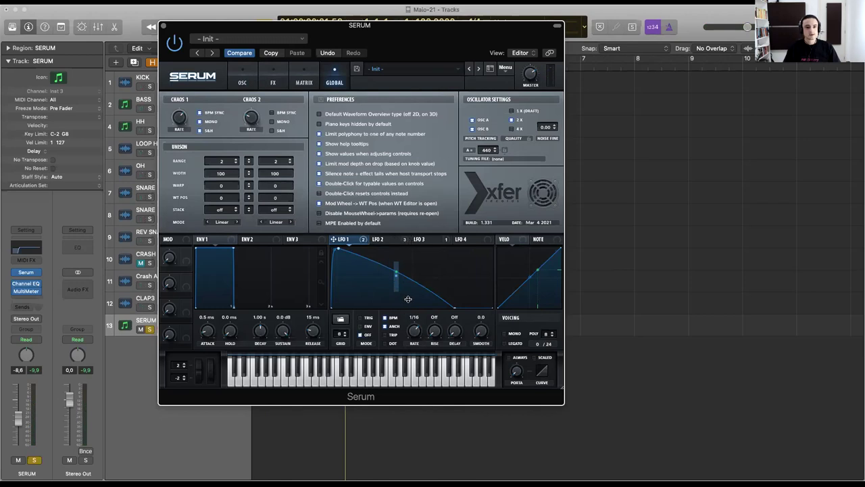
Review the modulation matrix, including the source of the Chaos1 to LFO Bus 1 routing, and play the loop.
left_click(305, 77)
scroll(181, 179, "down", 5)
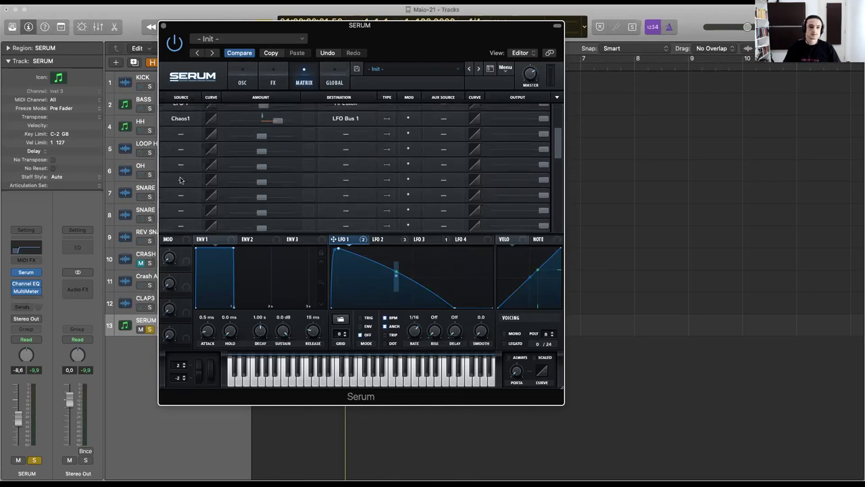
scroll(183, 156, "up", 5)
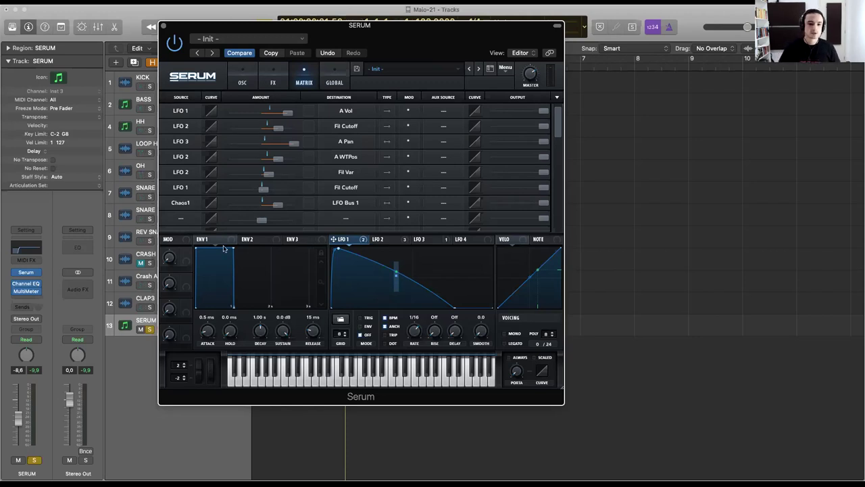
left_click(180, 204)
left_click(182, 204)
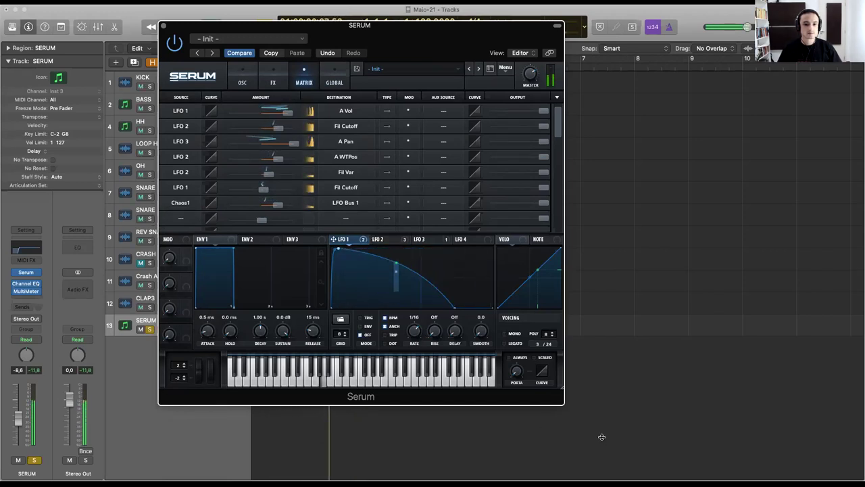
Reduce the Chaos1 amount on LFO Bus 1 and modulate the Y position of LFO 1's lower end point with LFO Bus 1.
left_click_drag(263, 203, 266, 206)
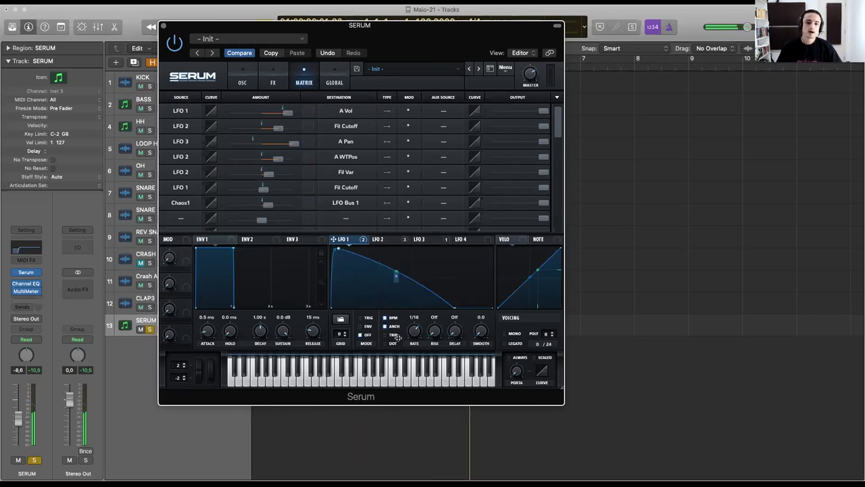
right_click(454, 306)
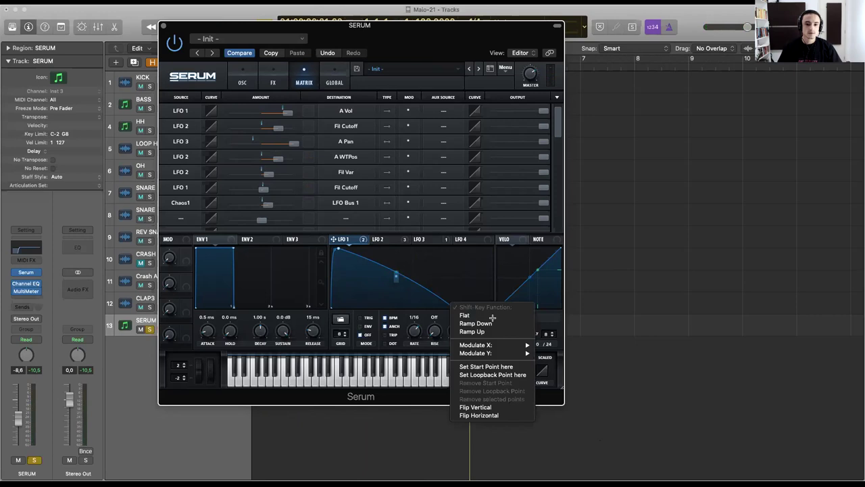
mouse_move(489, 345)
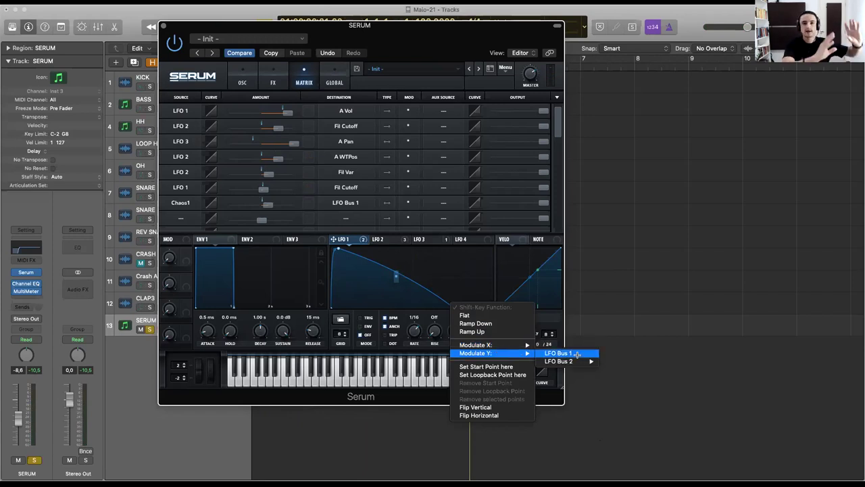
left_click(576, 354)
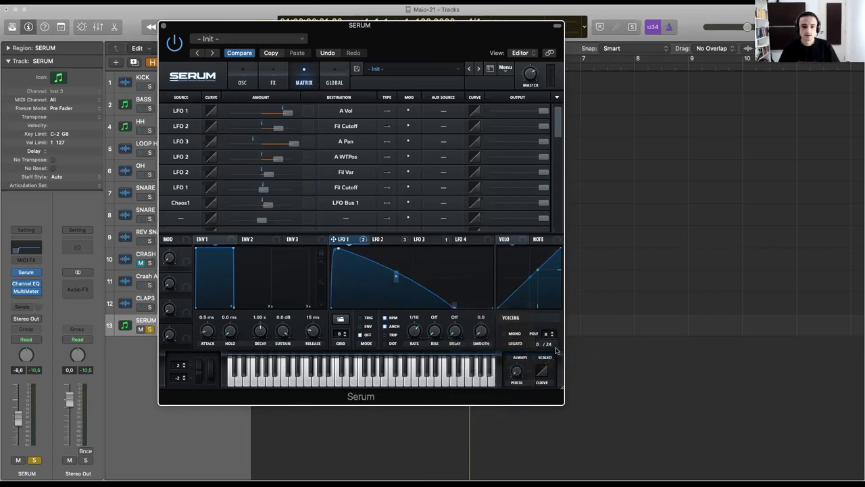
key("space")
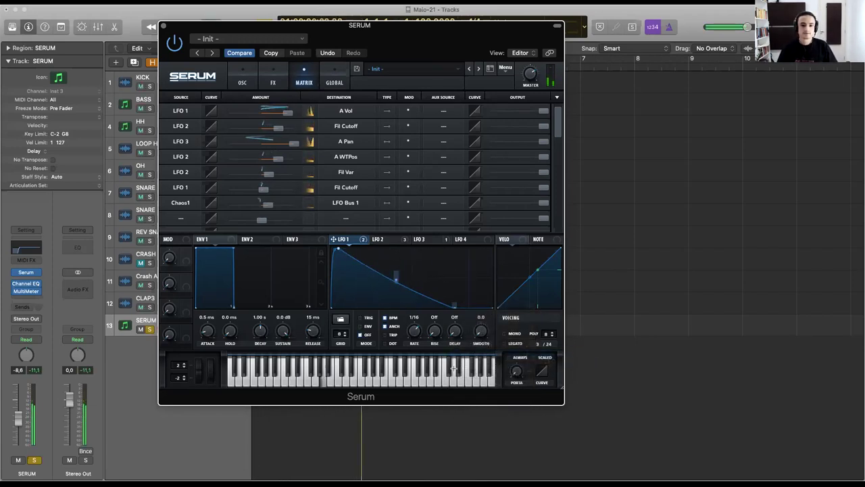
mouse_move(462, 313)
left_mouse_down()
mouse_move(432, 300)
mouse_move(433, 310)
mouse_move(433, 300)
mouse_move(455, 301)
left_mouse_up()
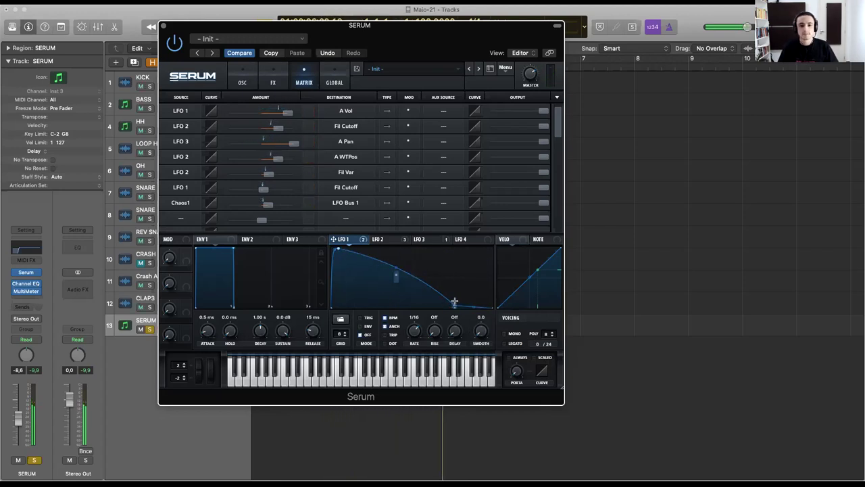
Modulate the X position of LFO 1's lower end point through LFO Bus 2 with Chaos2 as the source.
right_click(454, 304)
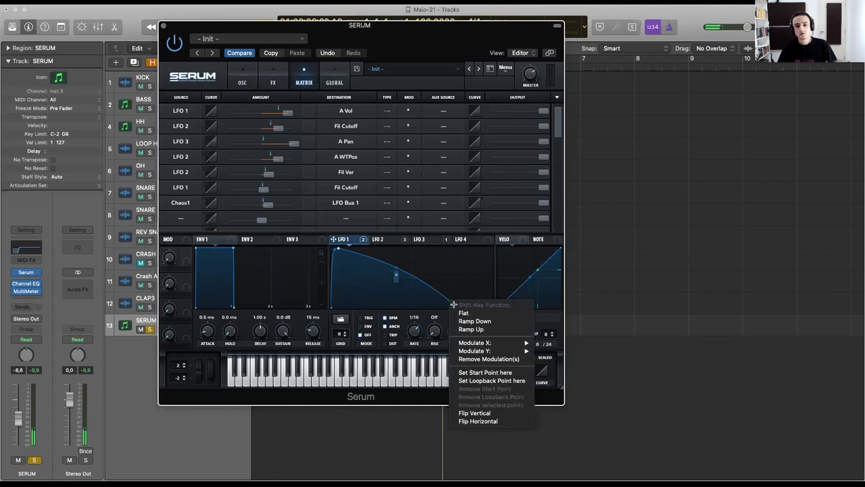
mouse_move(493, 343)
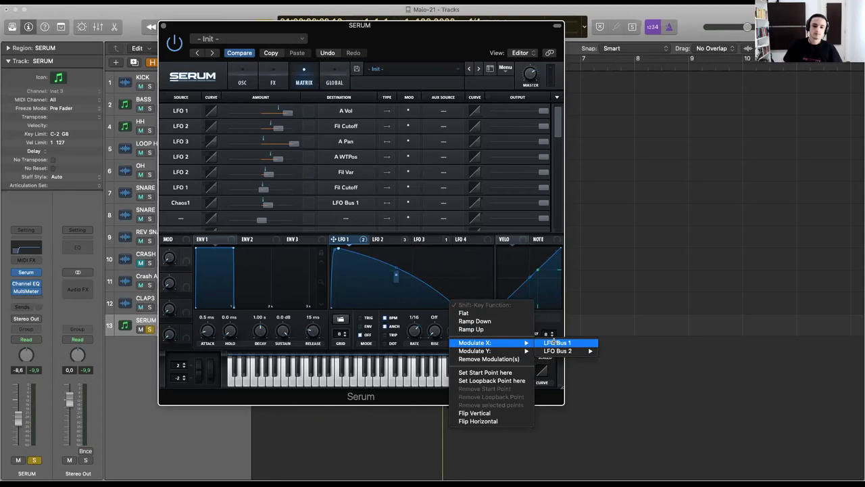
mouse_move(573, 350)
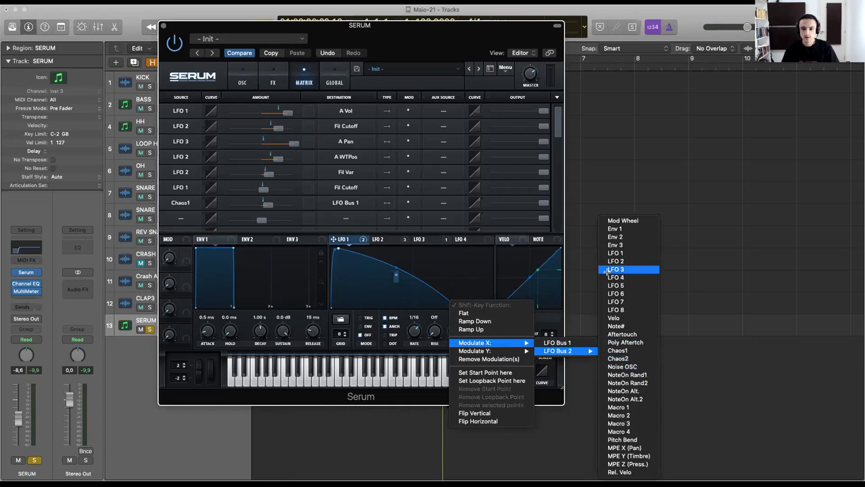
left_click(635, 359)
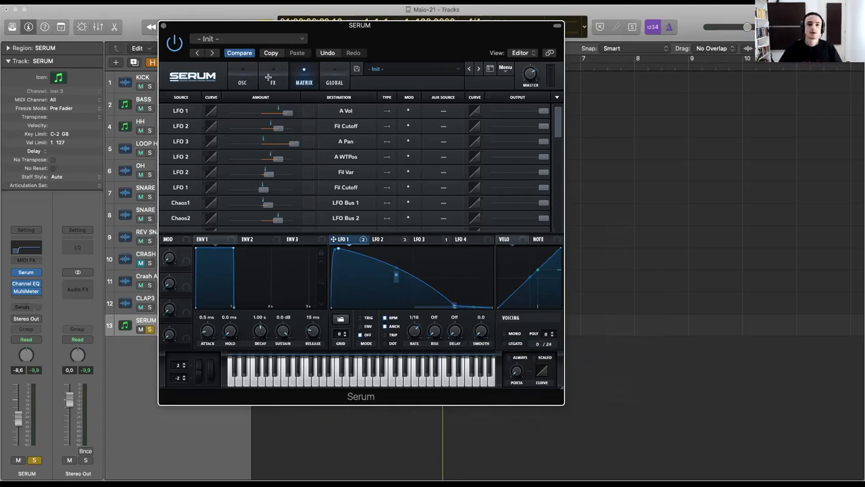
Set the oscillator quality to 4X in Serum's global settings.
left_click(268, 78)
left_click(334, 78)
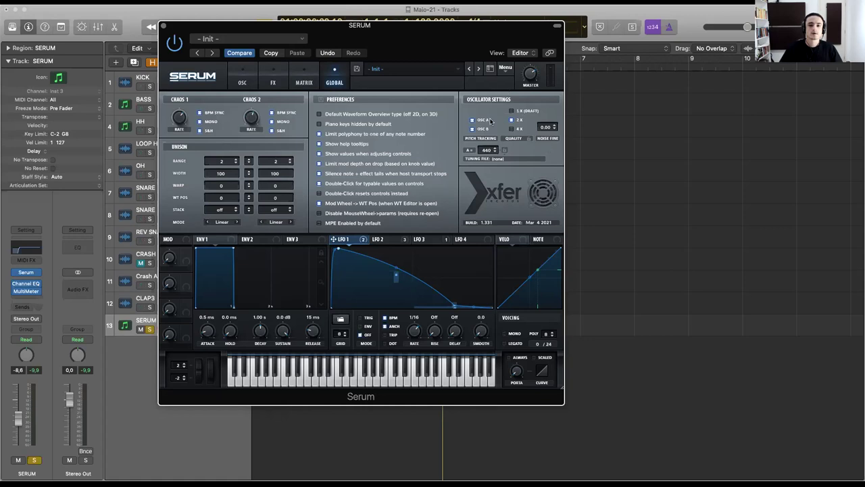
left_click(511, 128)
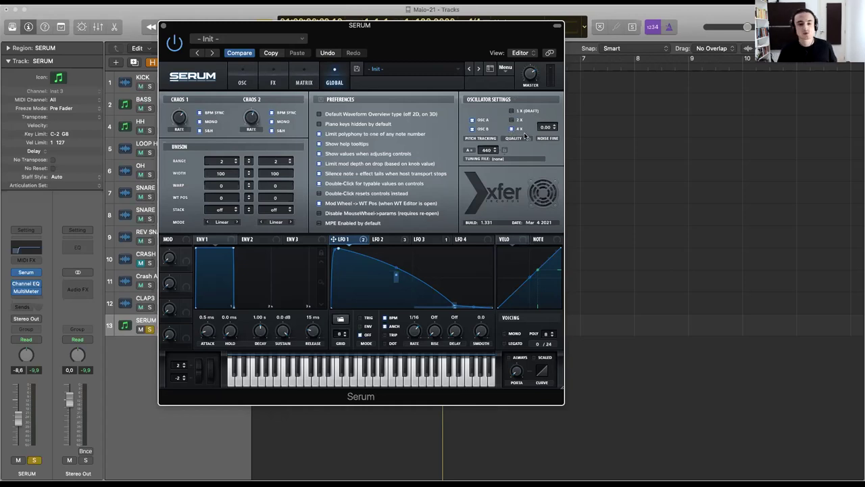
Play the loop with the oscillator view open and adjust oscillator A's level.
left_click(243, 83)
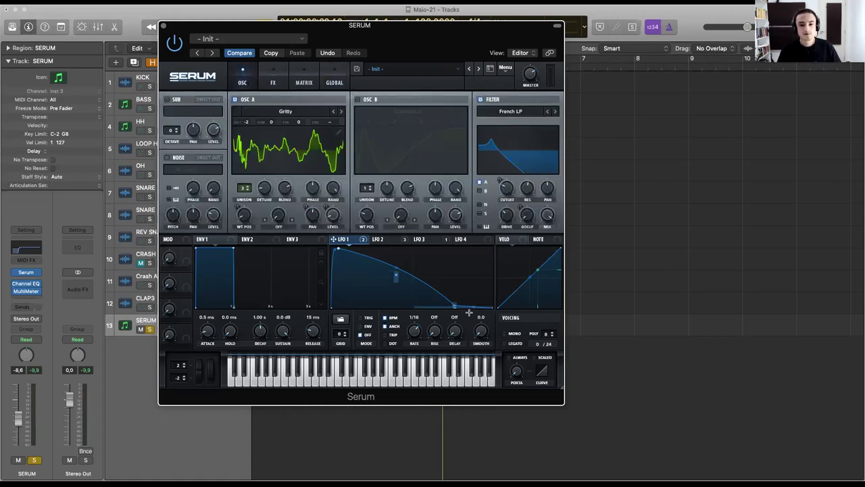
key("space")
left_click_drag(380, 295, 307, 284)
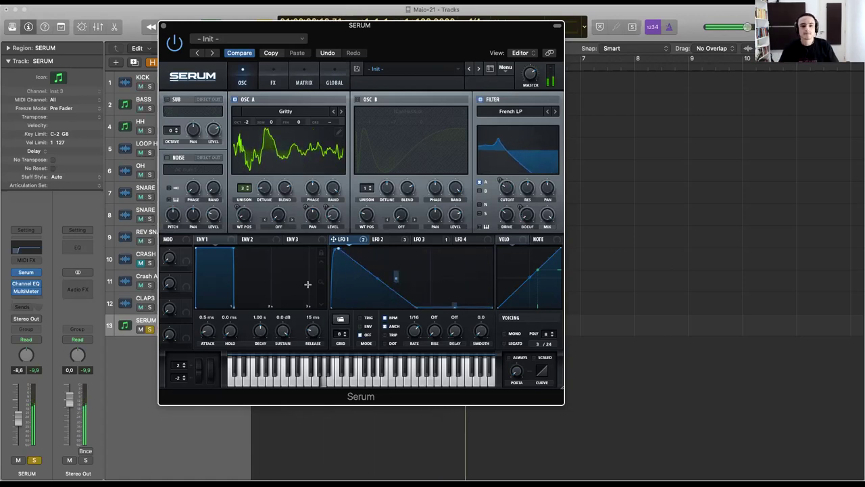
left_click_drag(308, 283, 361, 249)
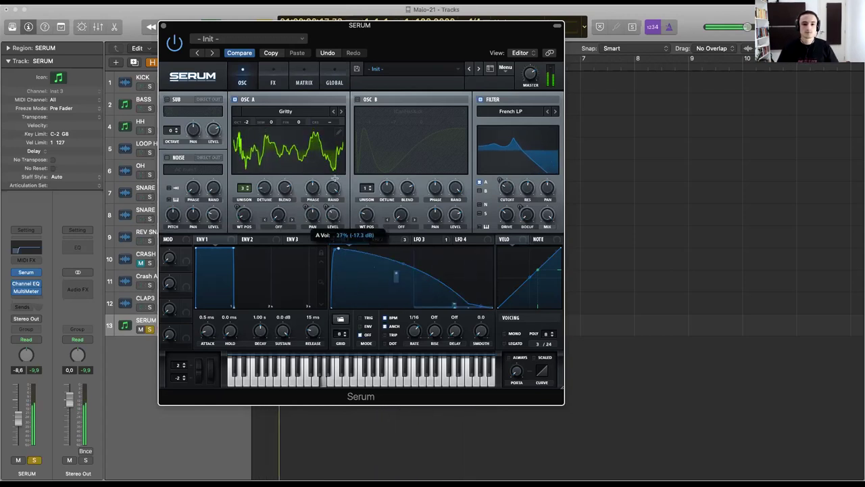
left_click_drag(331, 198, 506, 187)
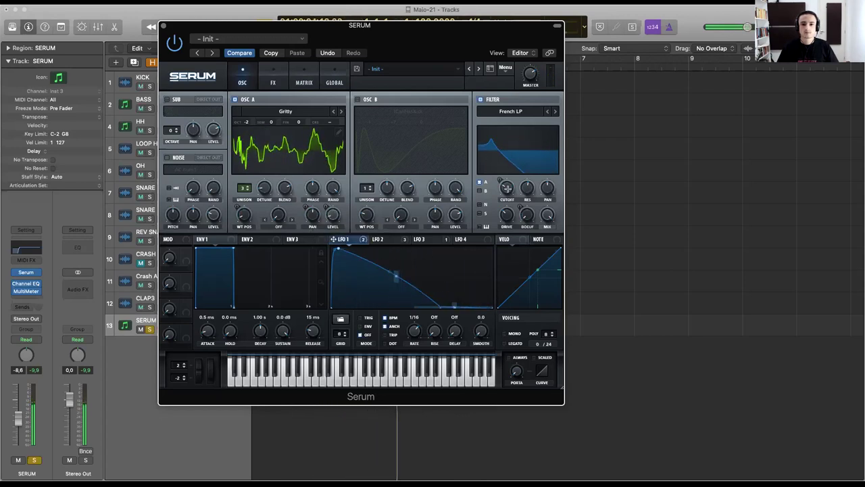
Reduce LFO 2's modulation depth on the filter cutoff while the loop plays.
mouse_move(506, 188)
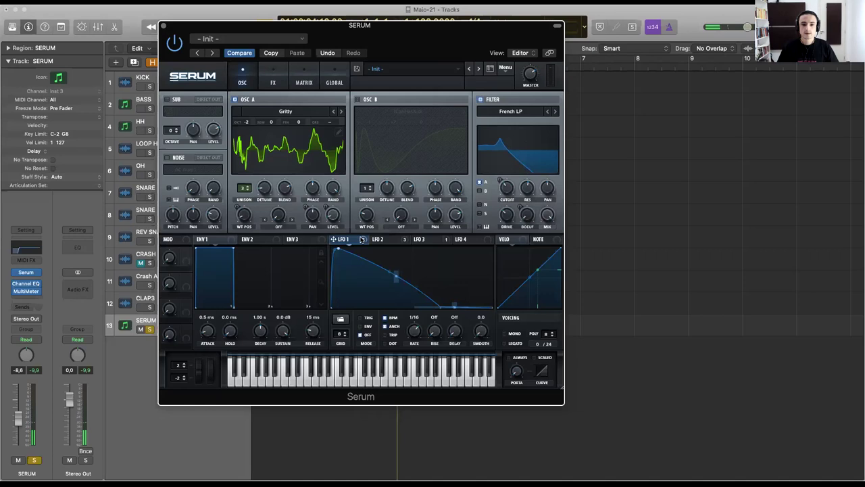
left_click(382, 239)
left_click_drag(490, 178, 503, 181)
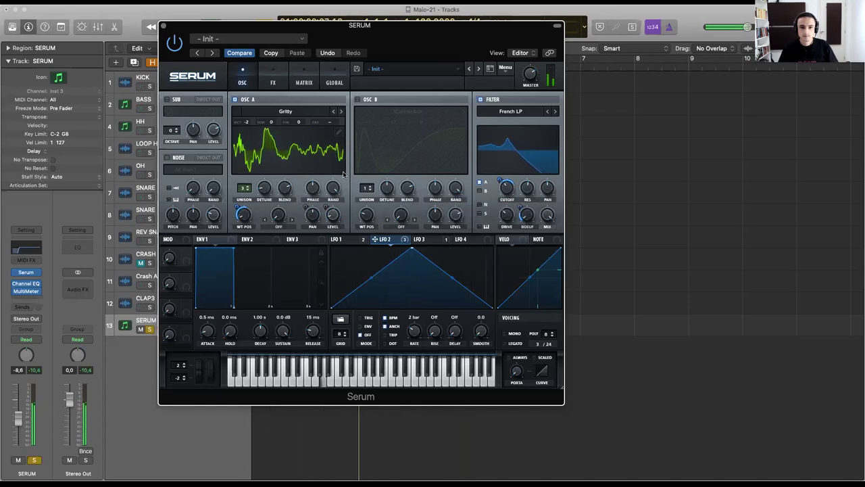
Flatten LFO 4's shape to the baseline, set its rate to one bar and its grid to 16.
left_click(479, 239)
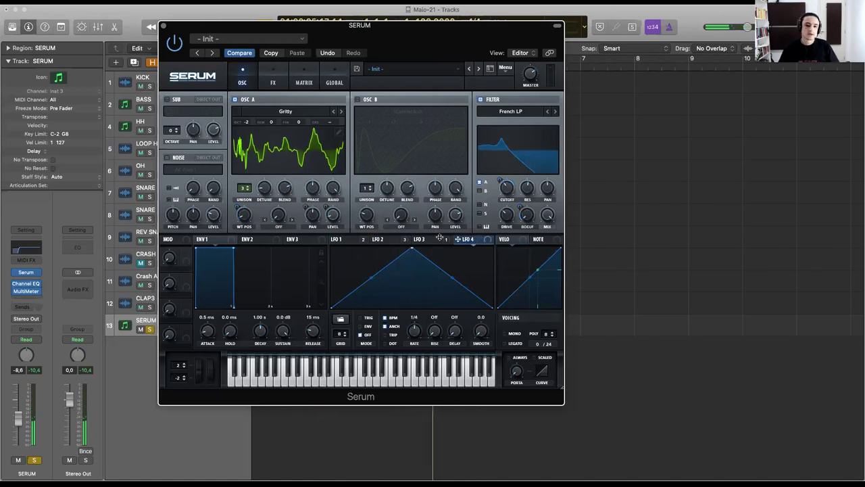
left_click_drag(412, 248, 409, 346)
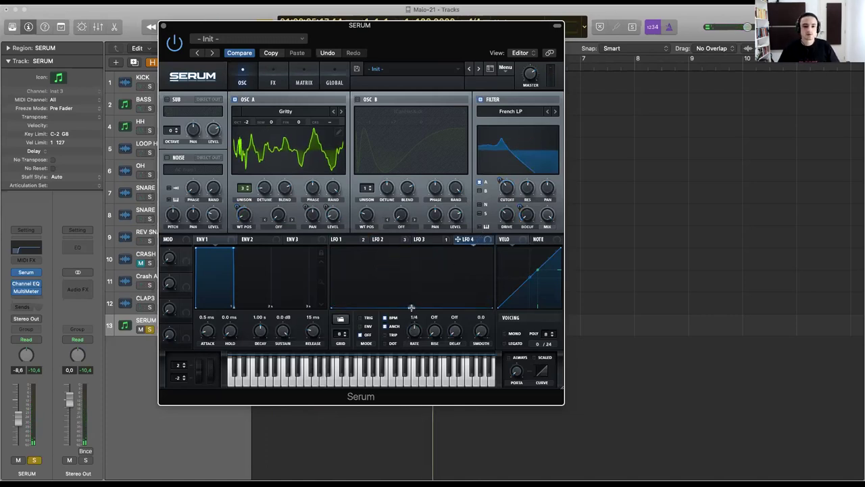
left_click_drag(417, 331, 417, 347)
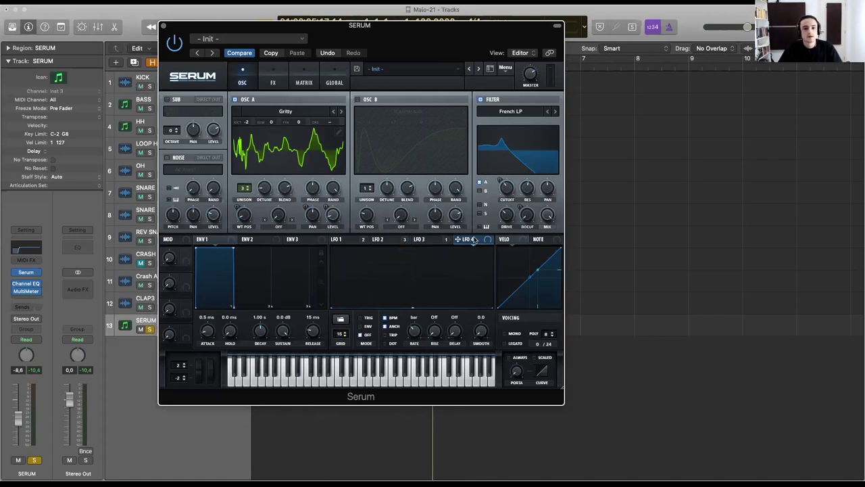
Assign LFO 4 to oscillator A's octave and lower that routing's amount in the modulation matrix.
left_click_drag(474, 241, 247, 130)
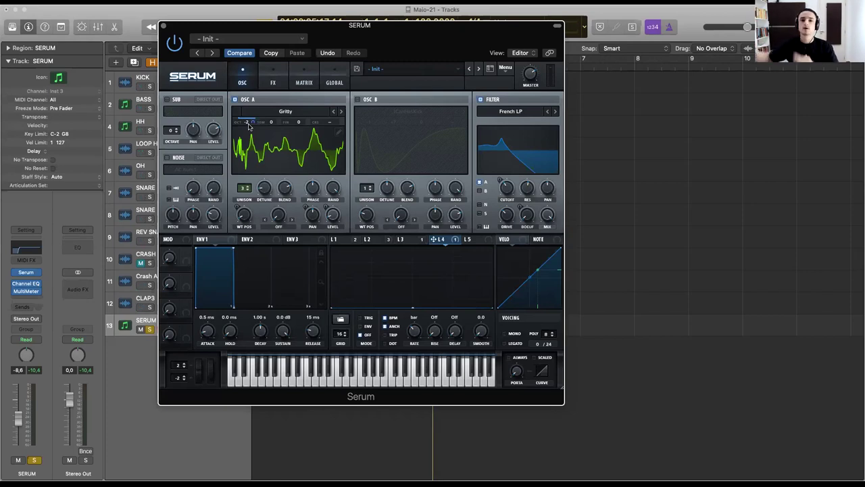
left_click(304, 83)
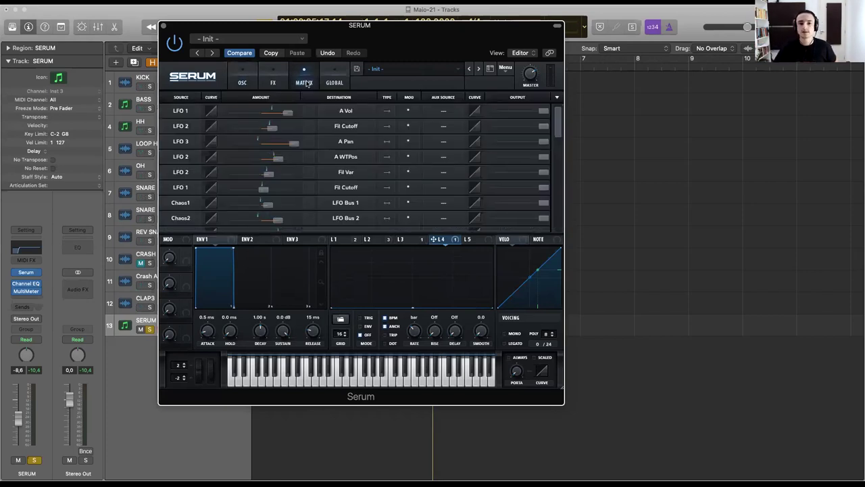
scroll(213, 170, "down", 5)
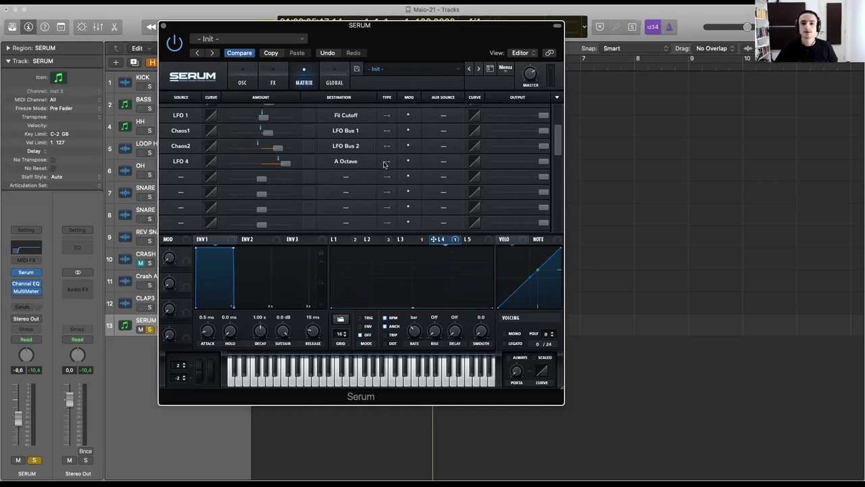
left_click_drag(287, 165, 277, 166)
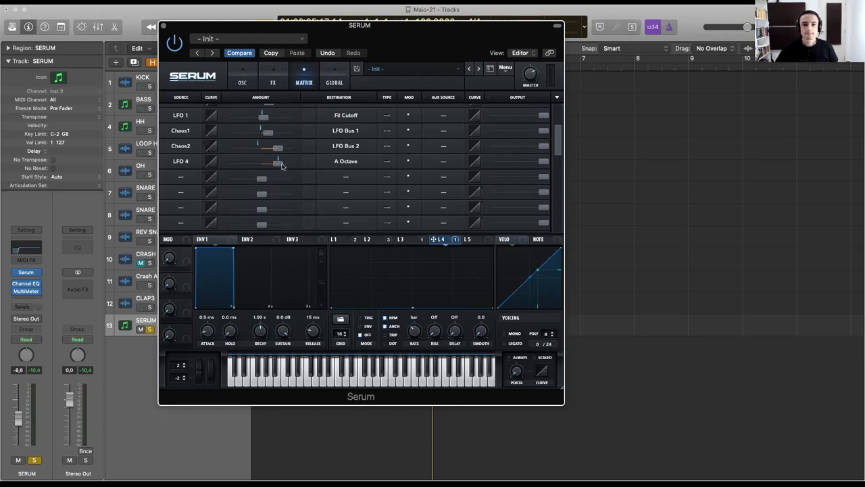
Add flat grid points along LFO 4's baseline and raise the second of the 16 steps to about a third of full height.
left_click(243, 82)
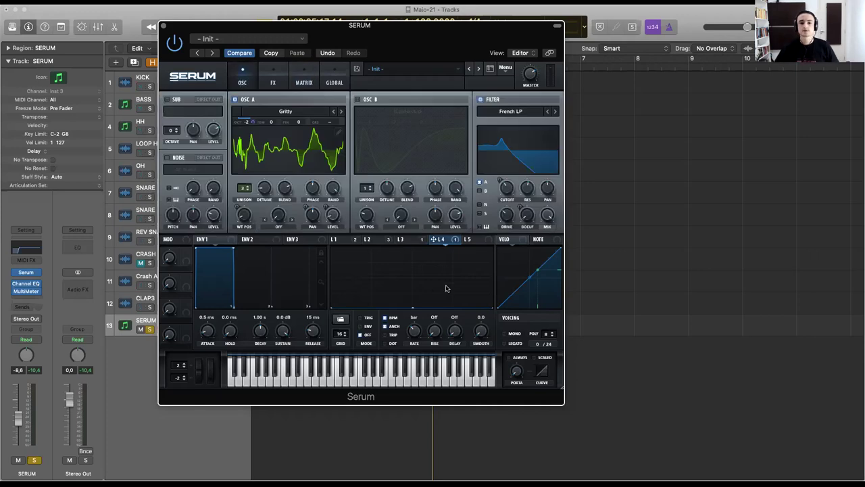
key("space")
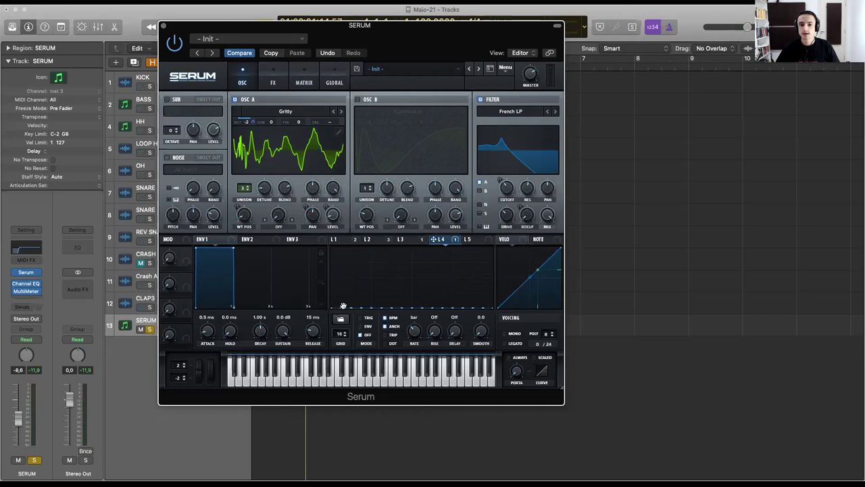
mouse_move(358, 306)
left_mouse_down()
mouse_move(352, 256)
mouse_move(354, 308)
mouse_move(349, 245)
mouse_move(343, 311)
left_mouse_up()
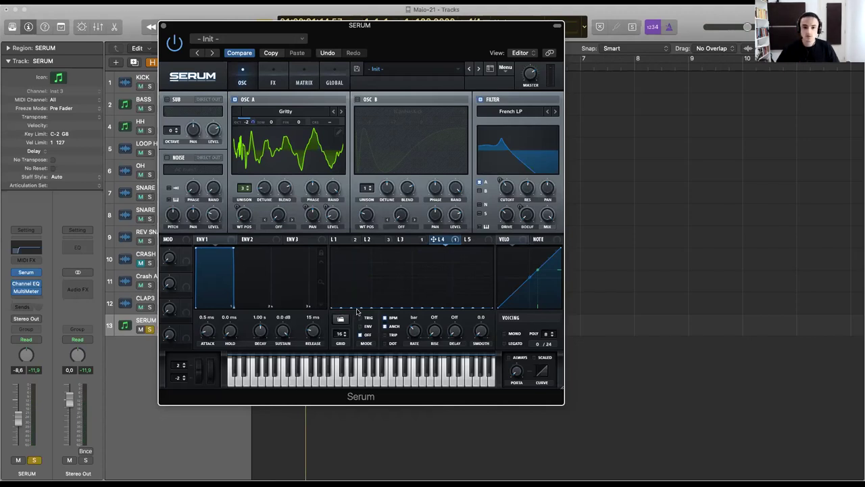
left_click_drag(347, 306, 347, 300)
mouse_move(346, 299)
left_mouse_down()
mouse_move(347, 247)
mouse_move(345, 294)
mouse_move(346, 277)
mouse_move(347, 286)
left_mouse_up()
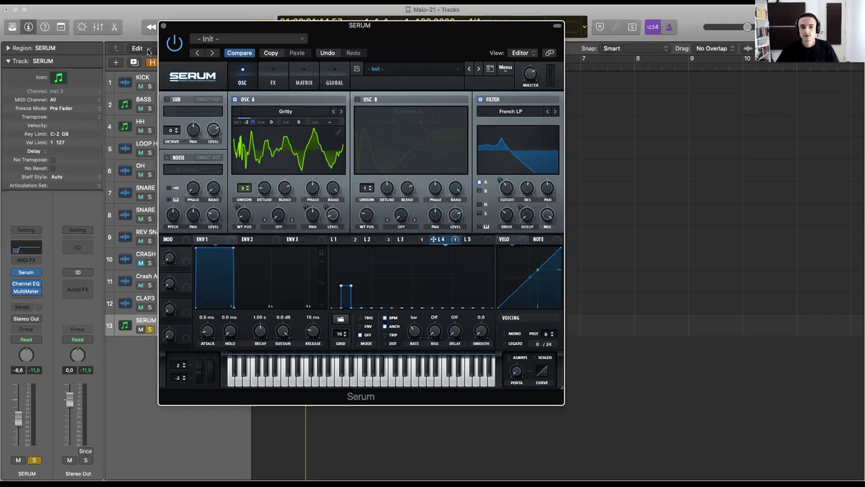
Play the loop and raise LFO 4's third, eighth and fifteenth steps to different heights for octave jumps.
key("space")
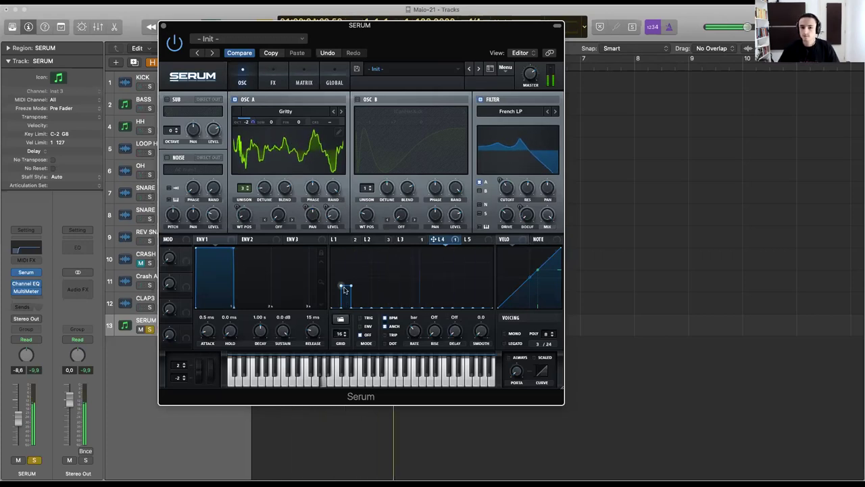
left_click_drag(358, 308, 353, 287)
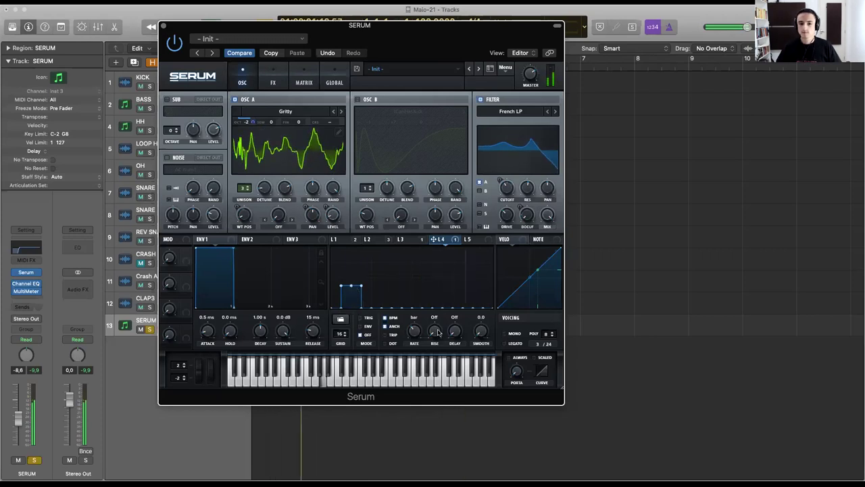
left_click_drag(362, 288, 356, 274)
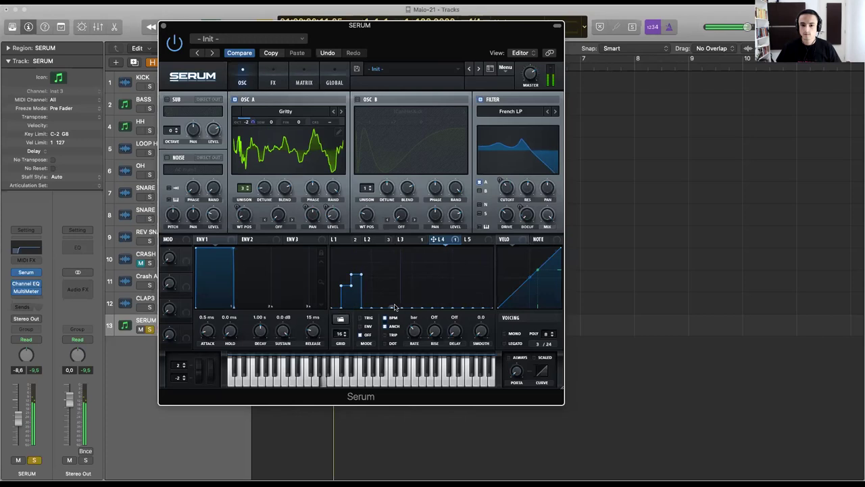
mouse_move(395, 306)
left_mouse_down()
mouse_move(396, 287)
mouse_move(405, 307)
mouse_move(406, 272)
left_mouse_up()
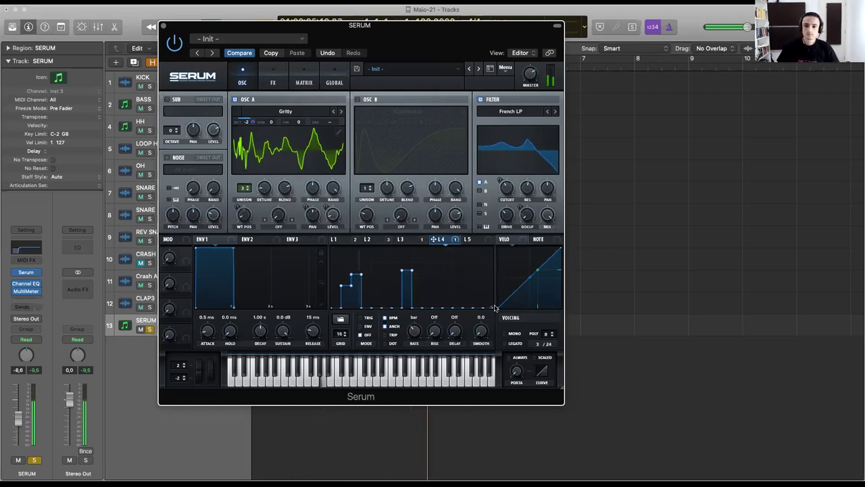
left_click_drag(479, 308, 475, 283)
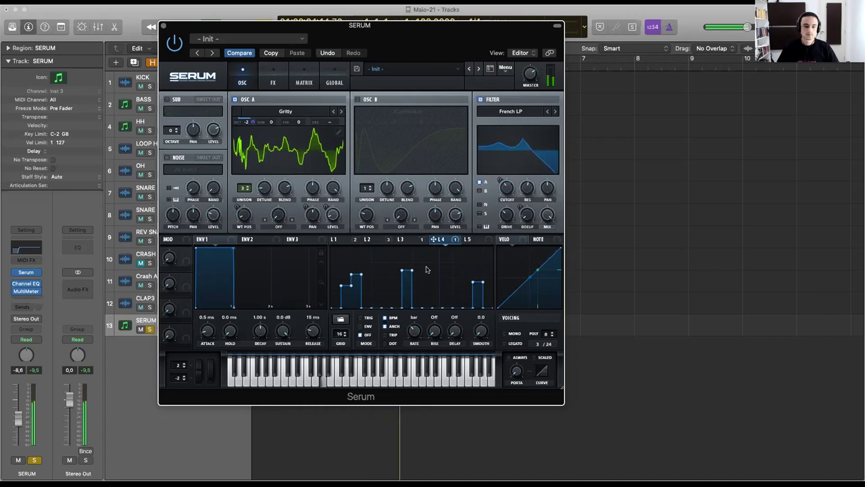
Adjust oscillator A's level to about 15% while the loop plays.
left_click_drag(338, 216, 338, 212)
left_click_drag(339, 144, 332, 204)
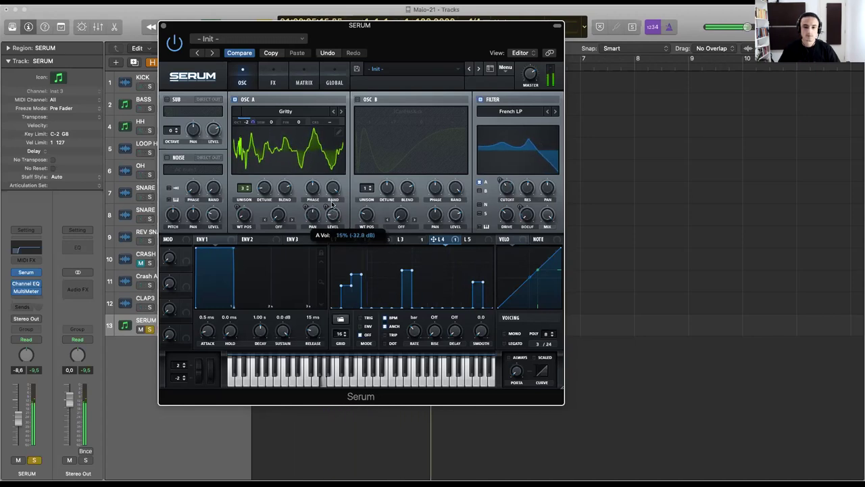
Flatten LFO 5 to its baseline and assign it to oscillator A's coarse pitch, bringing up its routing in the modulation matrix.
left_click(476, 239)
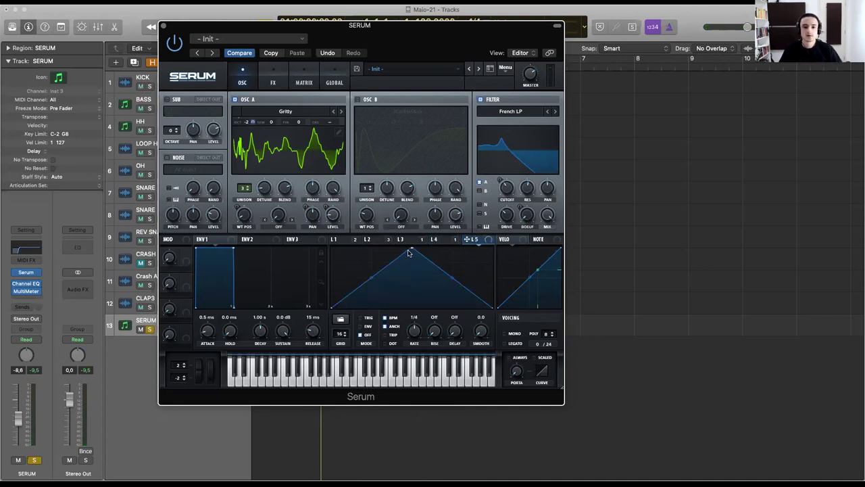
left_click_drag(408, 253, 411, 327)
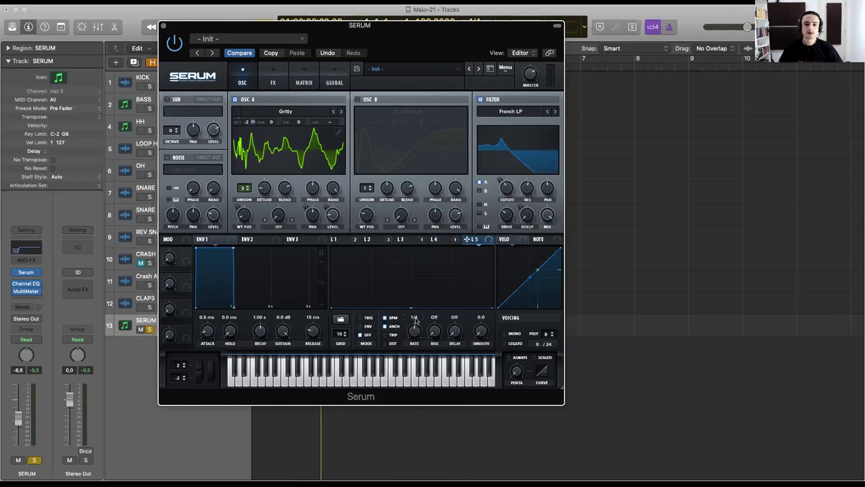
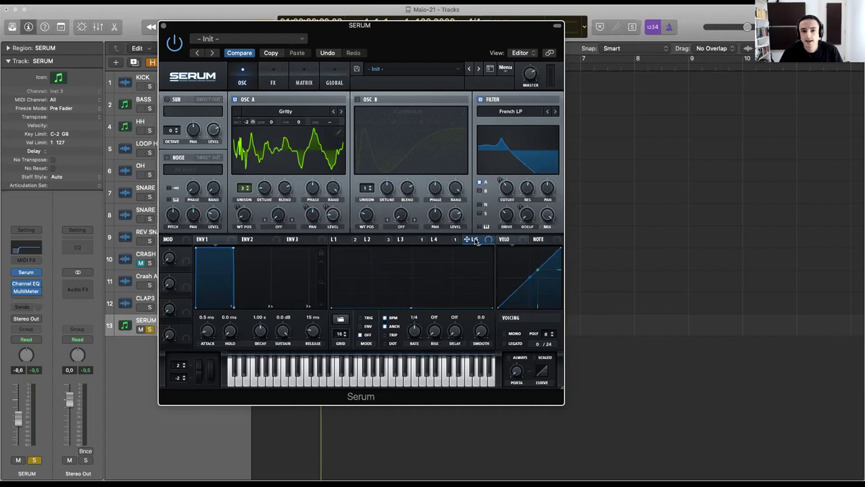
left_click_drag(457, 192, 330, 130)
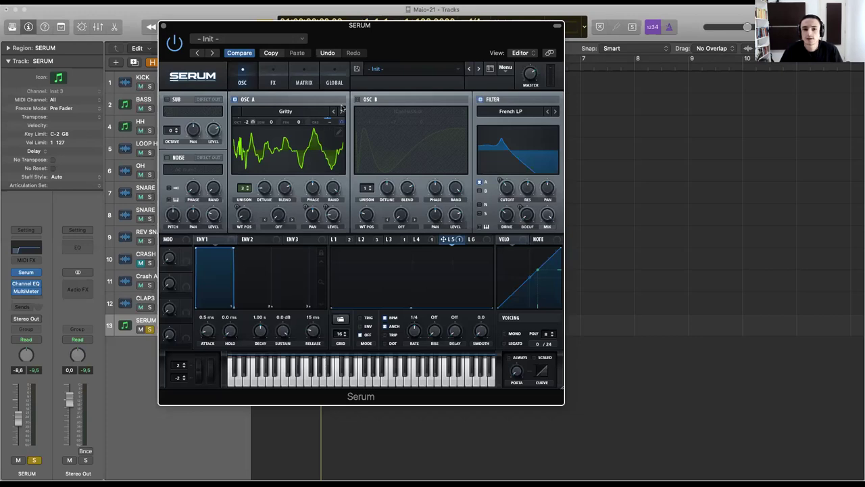
left_click(310, 84)
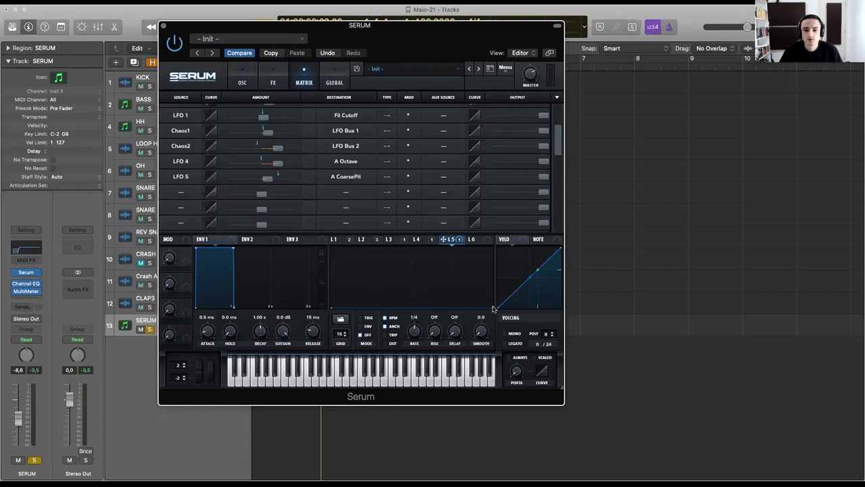
Raise LFO 5 to a mid-height line with points at every 16-step grid division and set its rate to one bar.
left_click_drag(492, 309, 488, 277)
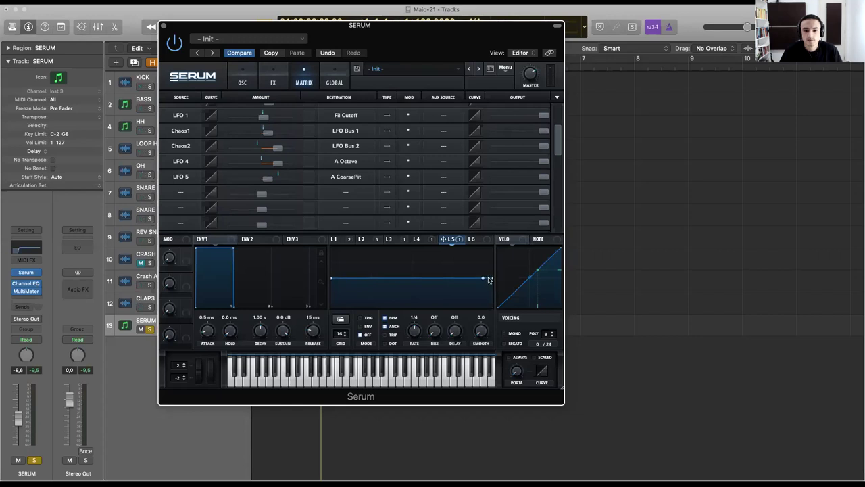
left_click_drag(455, 277, 342, 278)
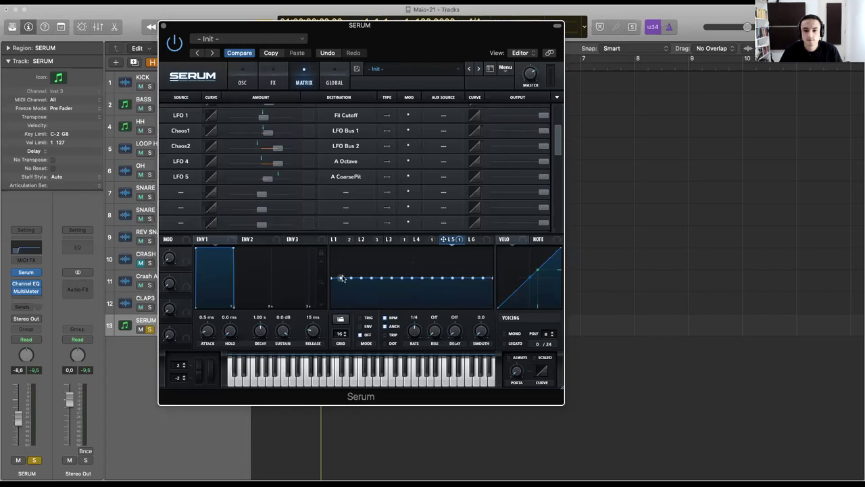
left_click(243, 82)
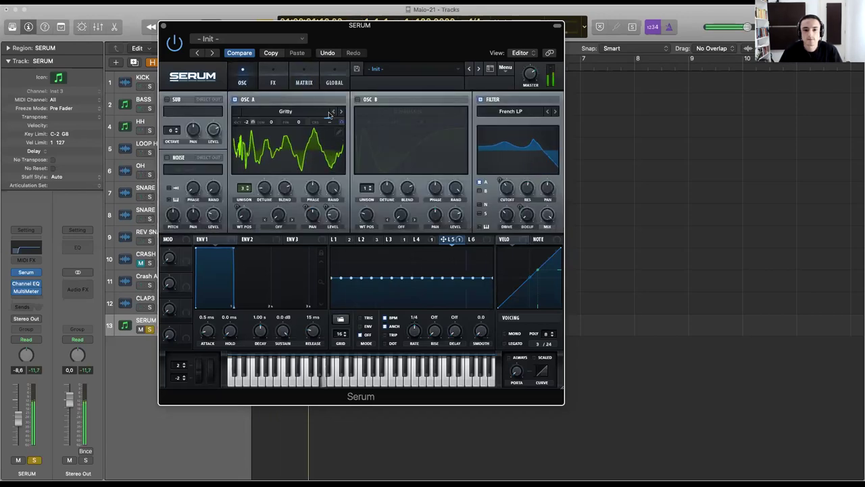
left_click_drag(415, 340, 414, 343)
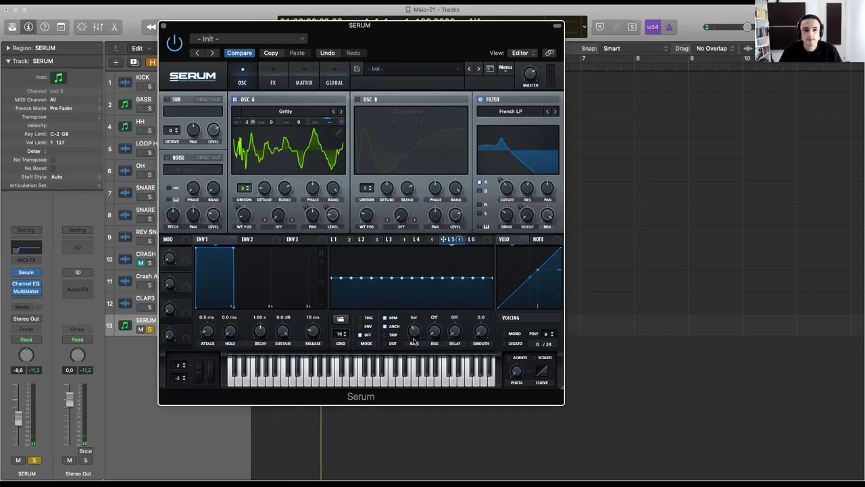
Play the loop and adjust the bend of LFO 1's decay curve.
key("space")
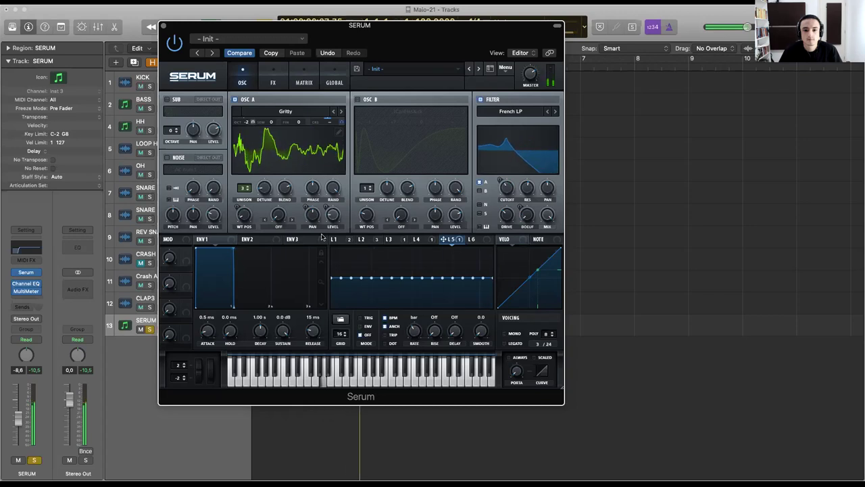
left_click(361, 239)
left_click(338, 239)
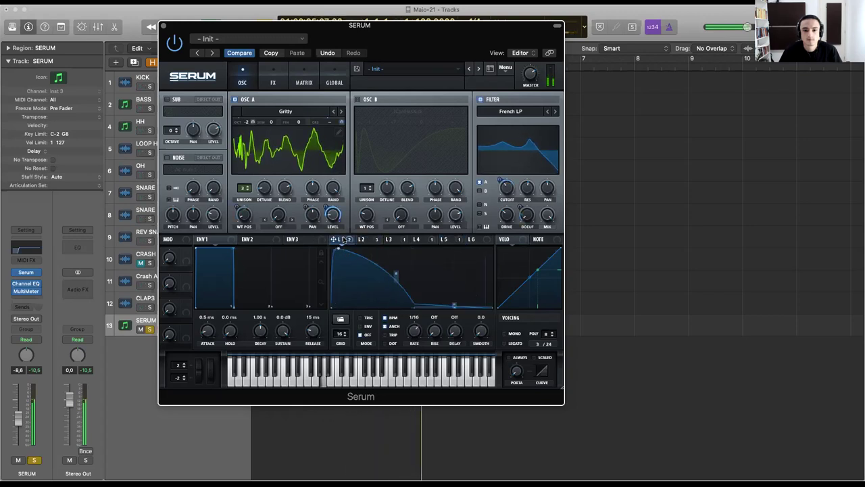
left_click_drag(415, 277, 416, 314)
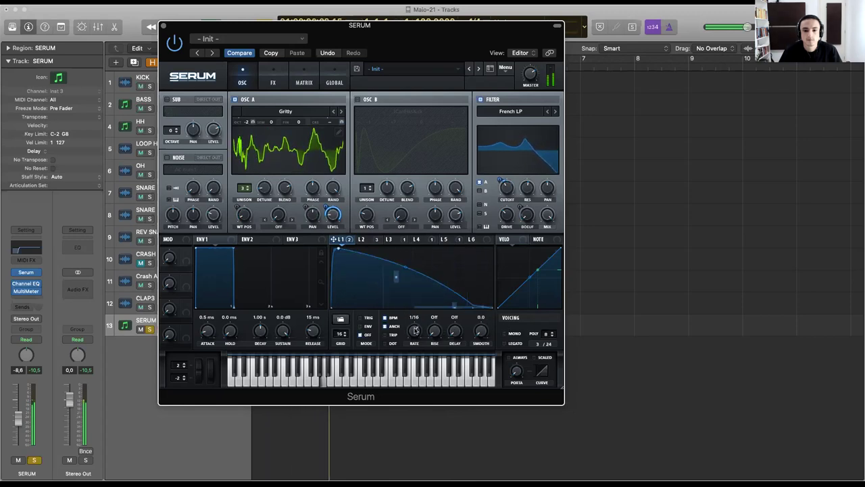
left_click_drag(414, 330, 415, 329)
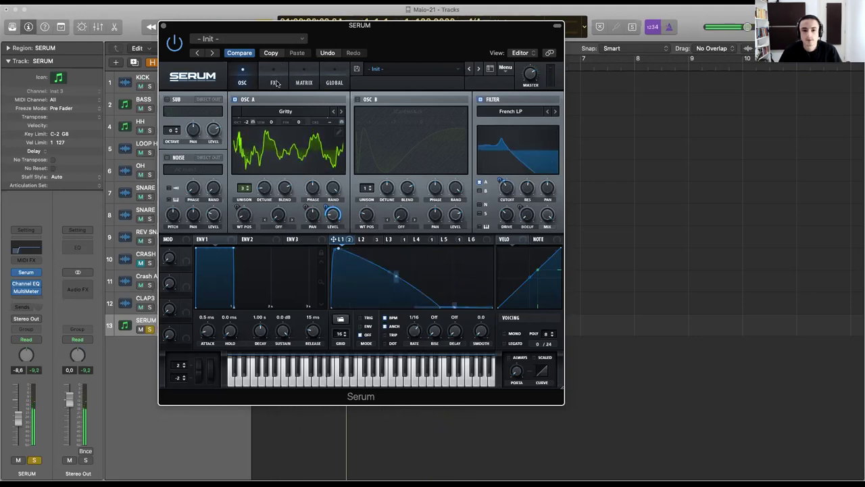
Reduce the amount of the LFO 5 to oscillator A coarse pitch routing in the modulation matrix.
left_click(459, 240)
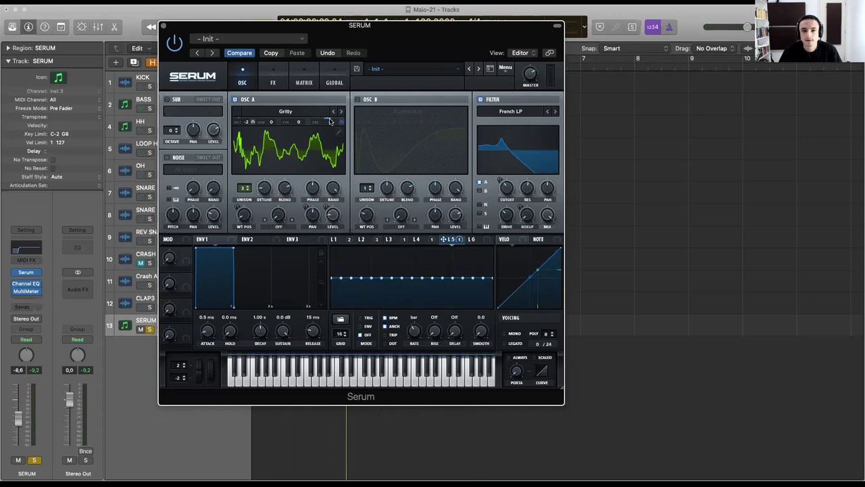
left_click(301, 82)
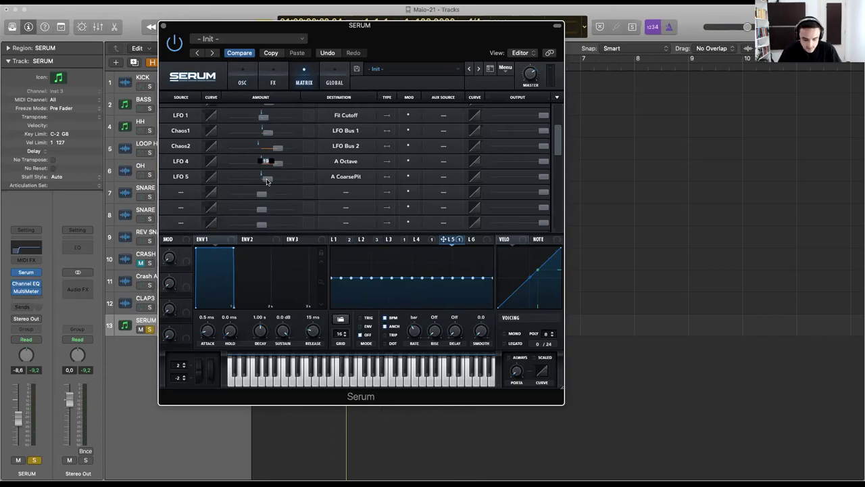
type("2")
key("Return")
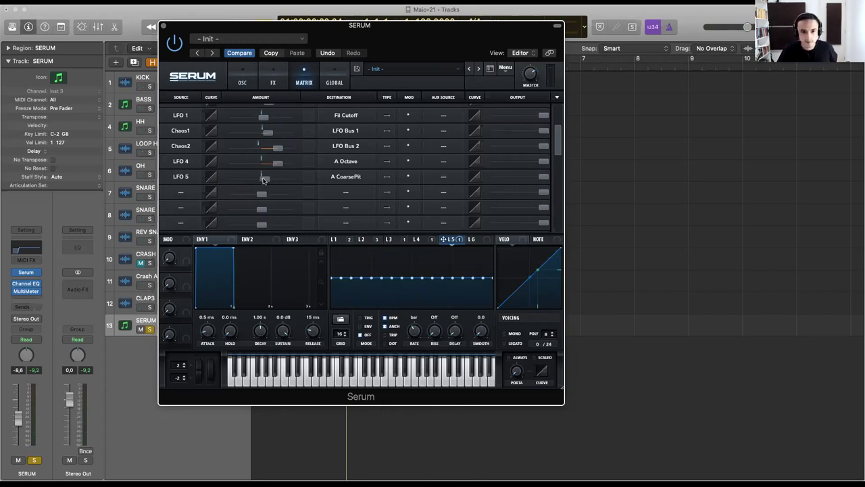
Shape LFO 5 for pitch jumps by slightly raising its fourth, twelfth and fifteenth steps and lowering the eighth and fourteenth.
left_click(241, 83)
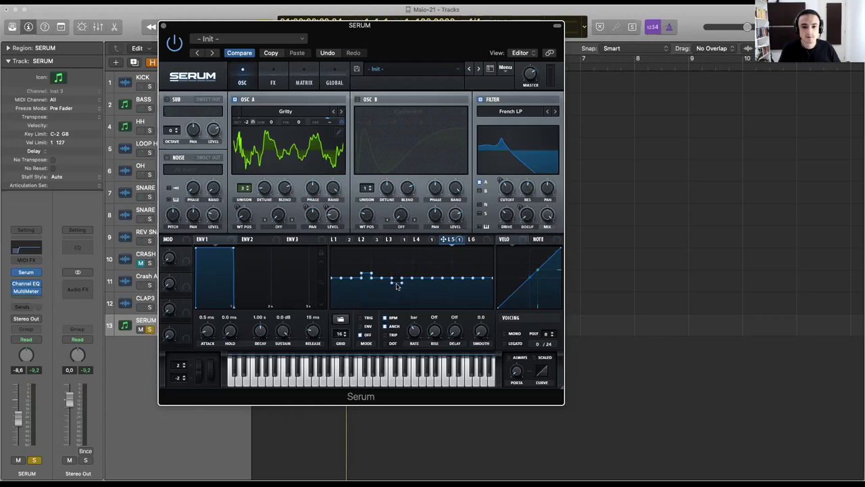
key("space")
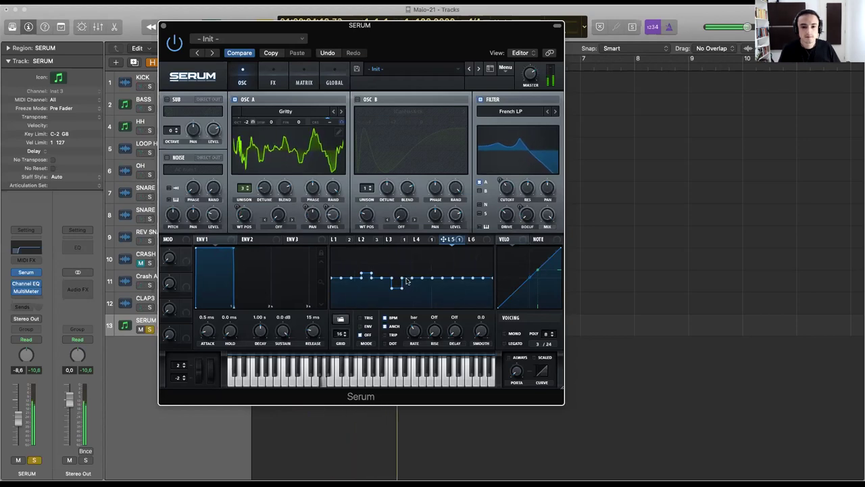
left_click_drag(397, 288, 411, 288)
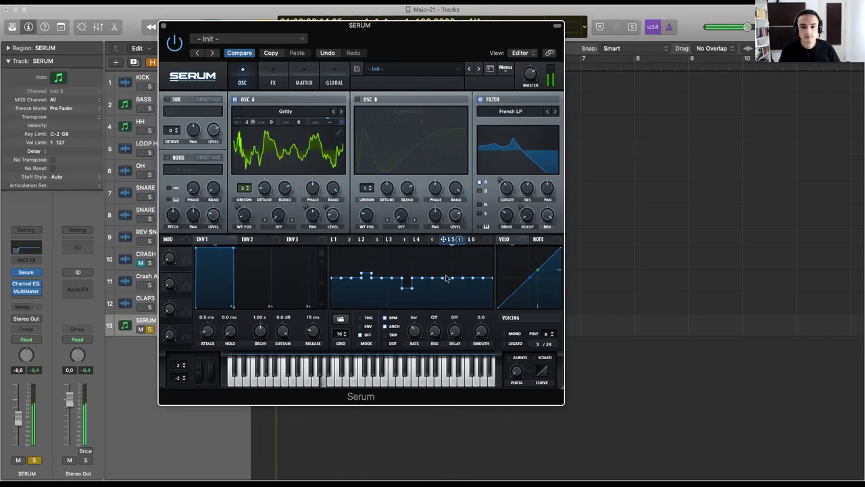
left_click_drag(446, 277, 446, 275)
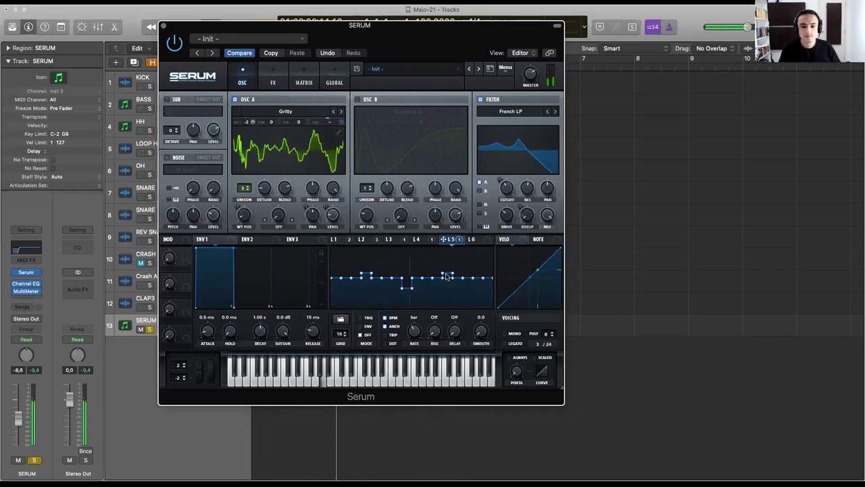
left_click_drag(475, 278, 476, 274)
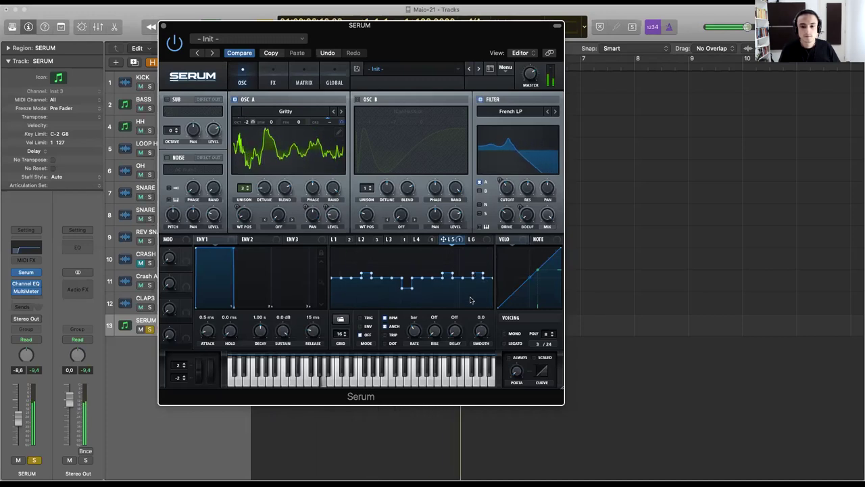
left_click_drag(470, 279, 469, 285)
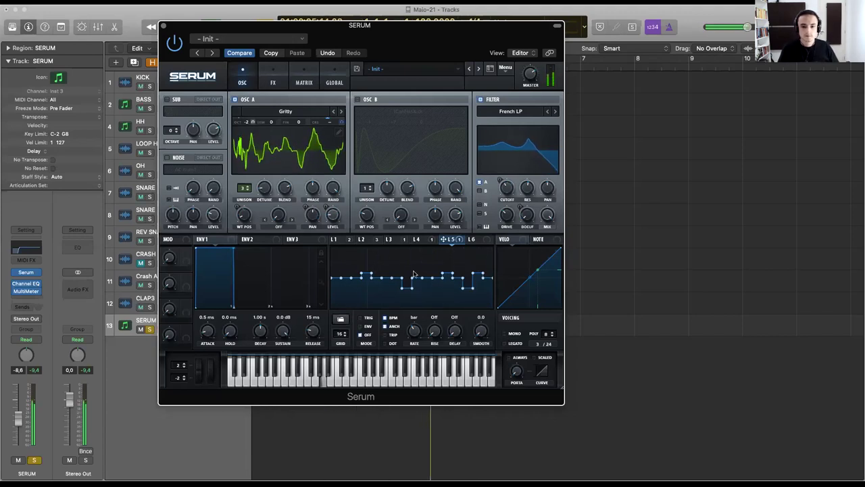
Remove the curve and point modulations attached to LFO 1's decay shape.
left_click(340, 240)
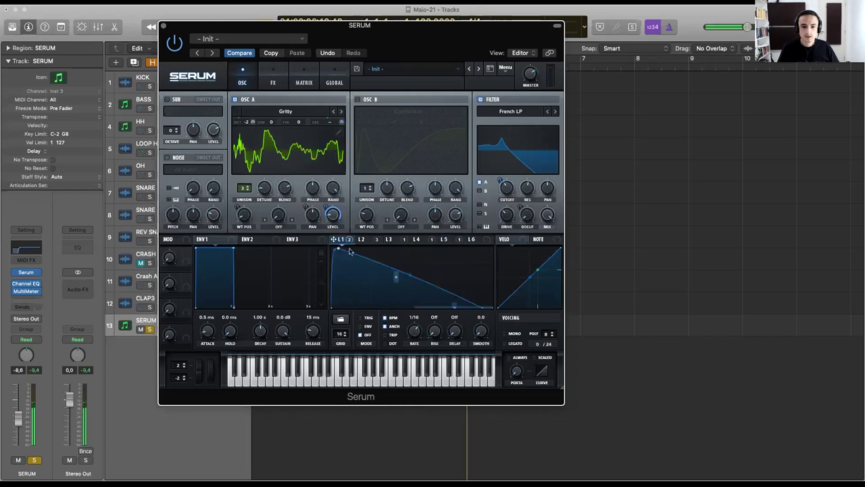
right_click(410, 276)
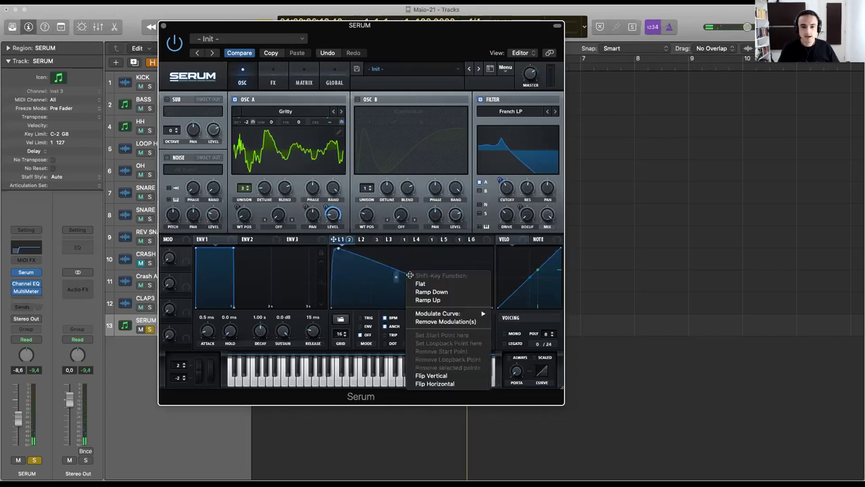
left_click(333, 214)
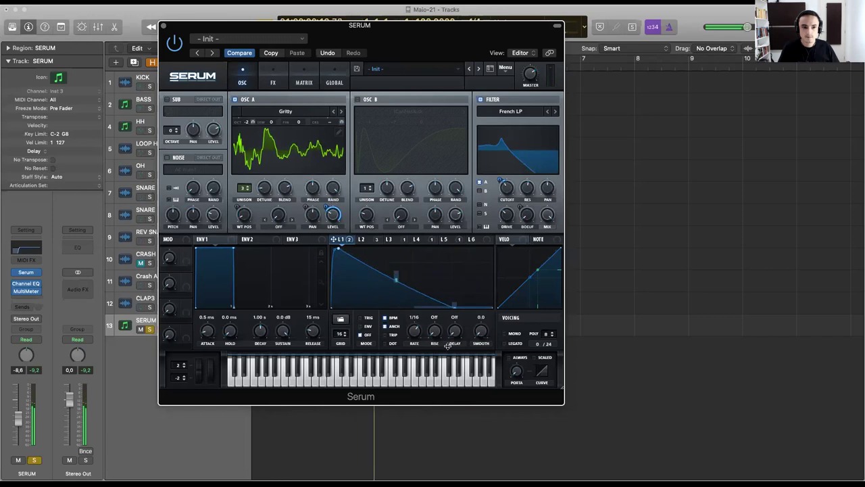
right_click(395, 280)
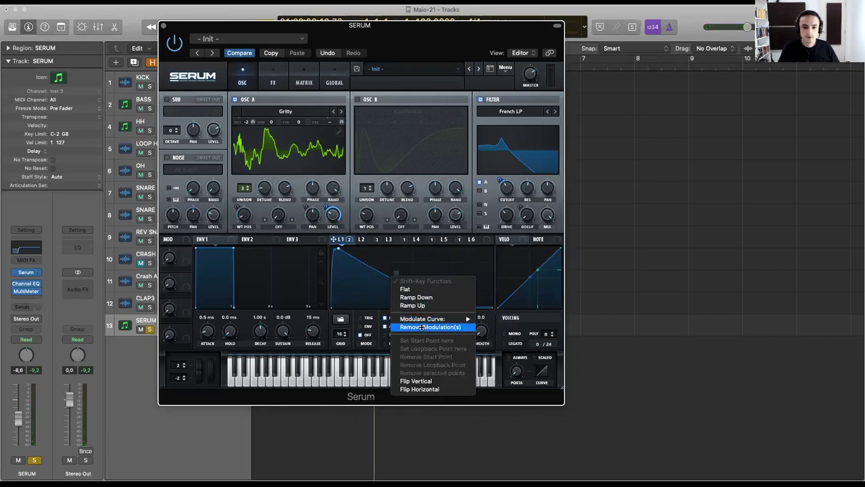
left_click(421, 327)
key("space")
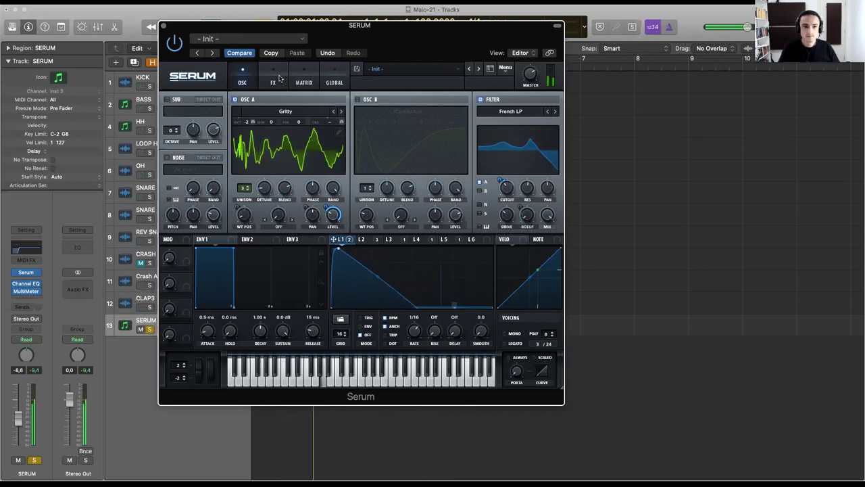
left_click_drag(417, 306, 488, 336)
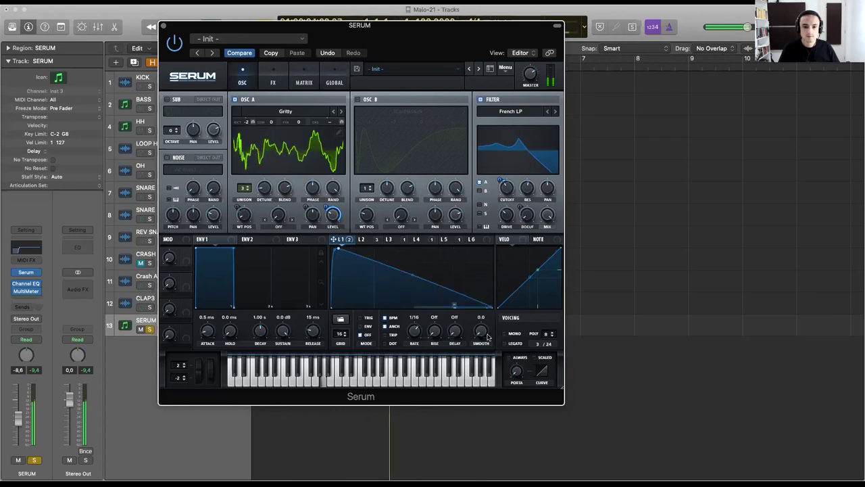
right_click(454, 307)
left_click(494, 360)
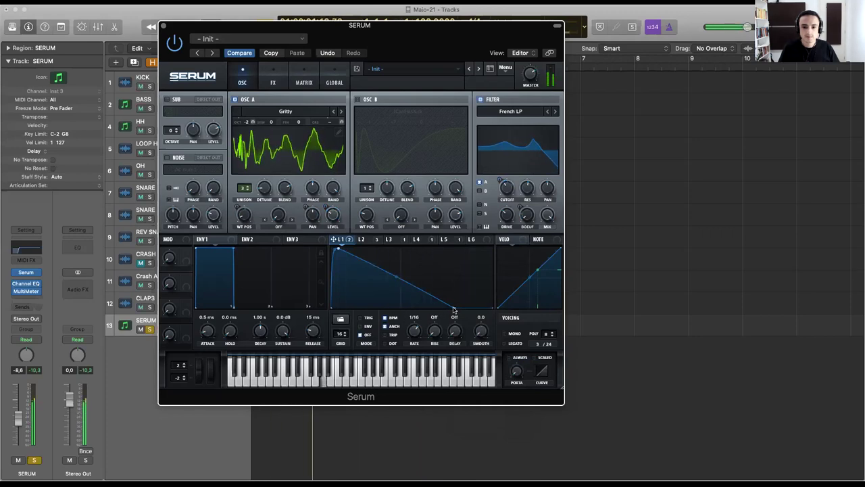
Reshape LFO 1's decay across the full cycle with a new midpoint at about a quarter height, and readjust oscillator A's level.
left_click_drag(413, 276, 410, 288)
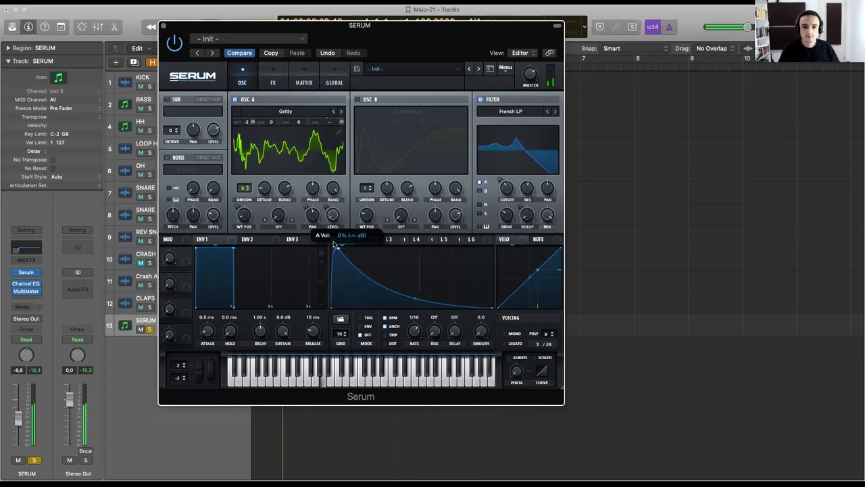
left_click_drag(334, 244, 334, 233)
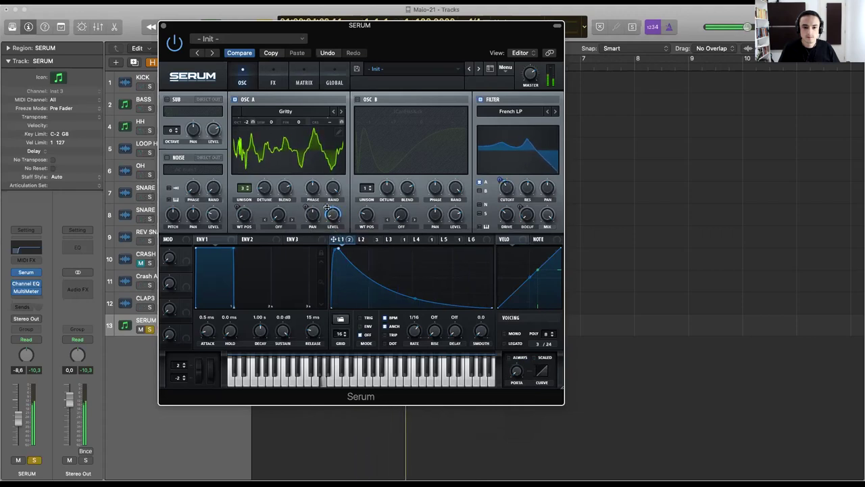
double_click(413, 299)
left_click_drag(413, 299, 377, 272)
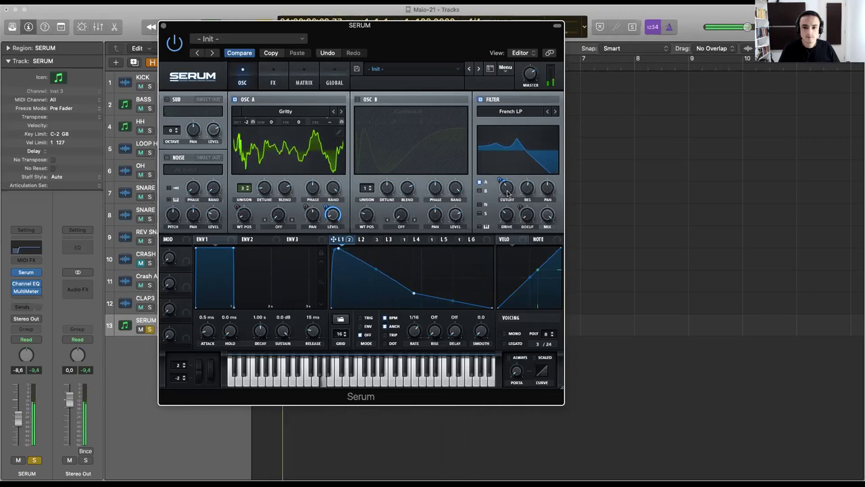
Change the filter type from French LP to Band 12.
left_click(514, 112)
mouse_move(509, 138)
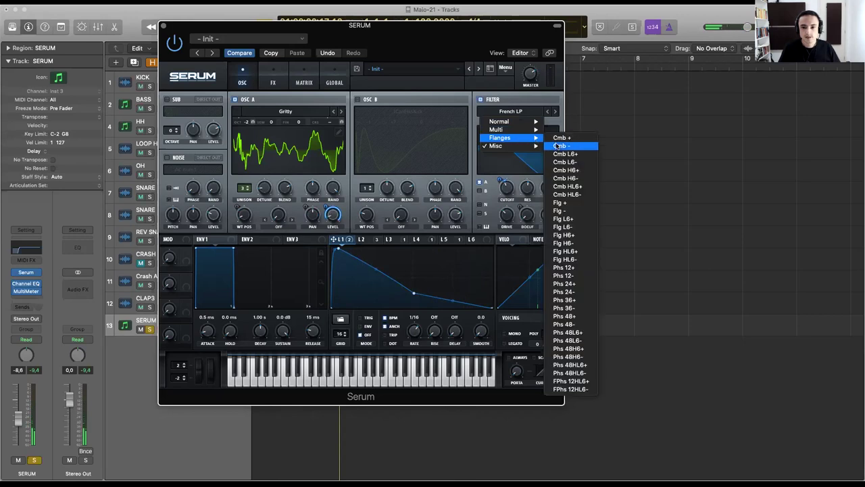
mouse_move(521, 121)
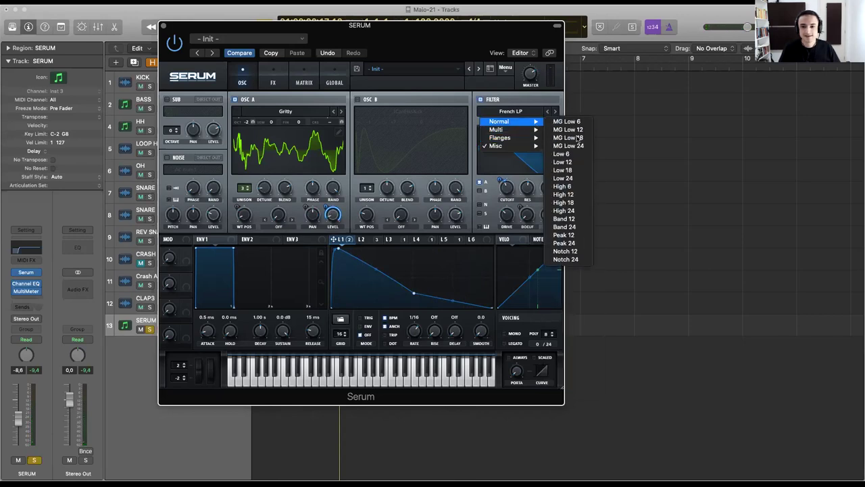
left_click(572, 219)
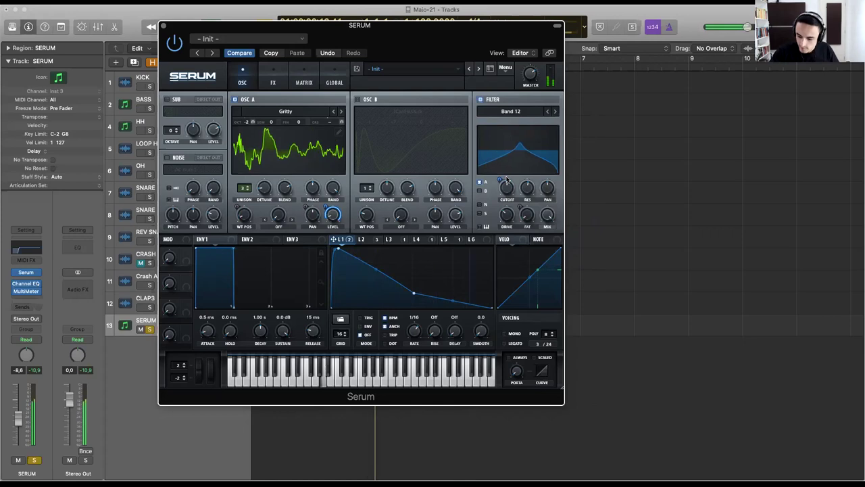
Replace LFO 1 with LFO 2 as the modulator of the filter cutoff and start playback.
mouse_move(503, 205)
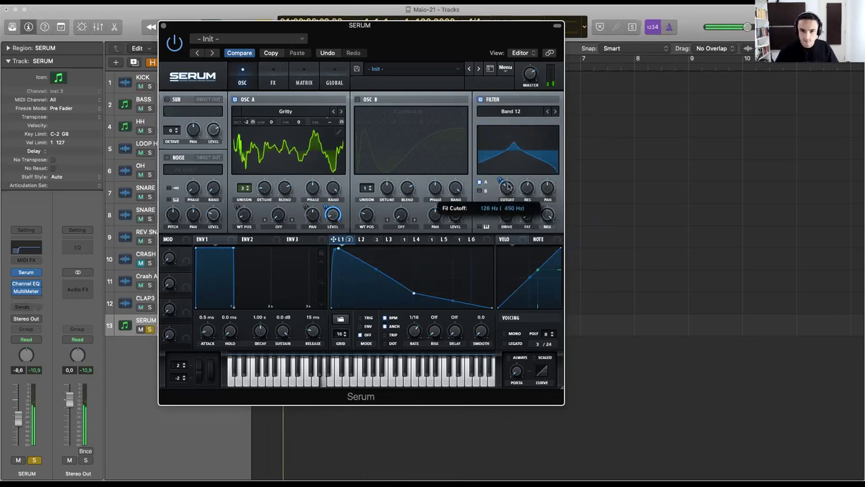
left_click(369, 240)
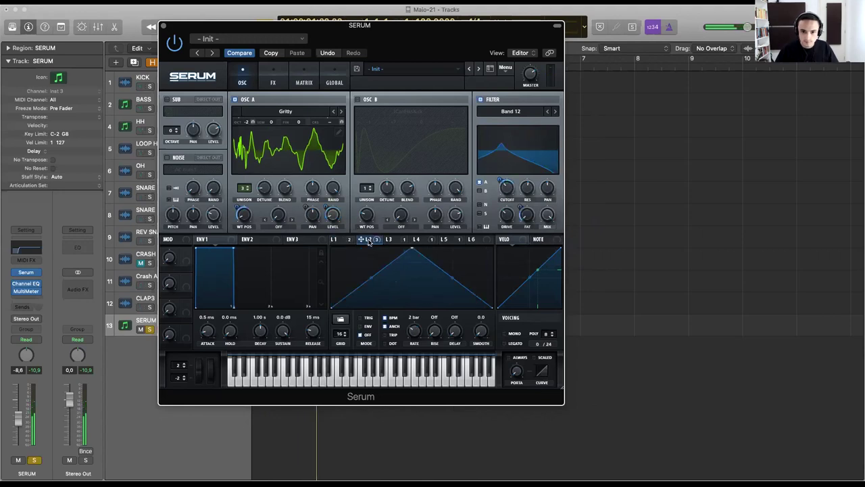
left_click(338, 239)
right_click(500, 181)
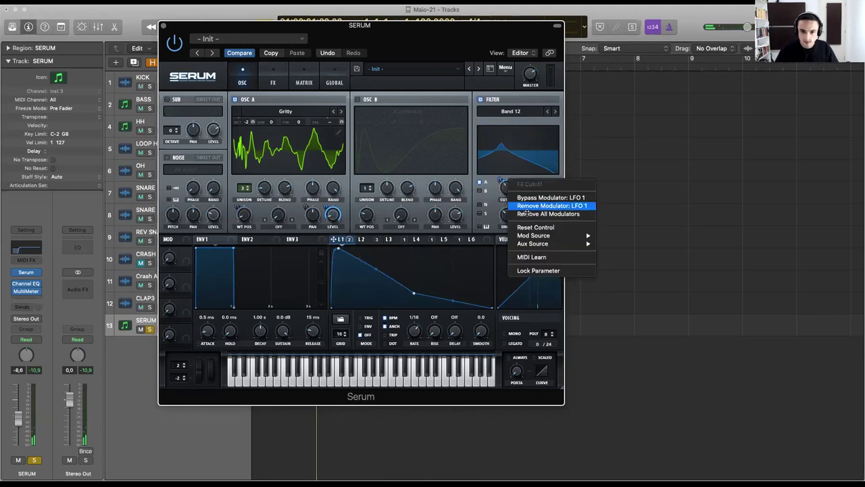
left_click(534, 212)
left_click(369, 240)
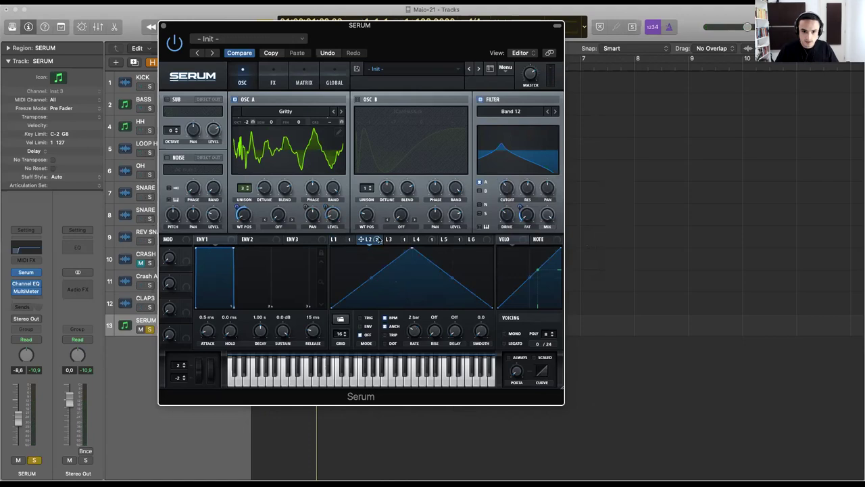
left_click_drag(365, 239, 507, 194)
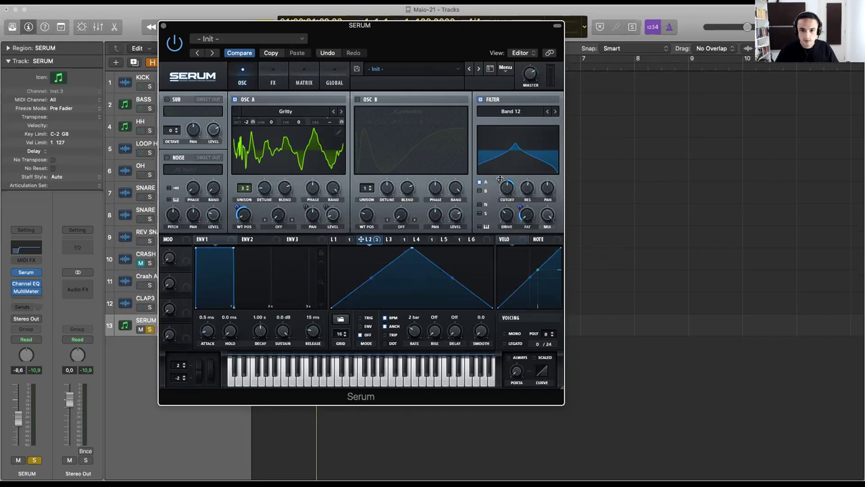
key("space")
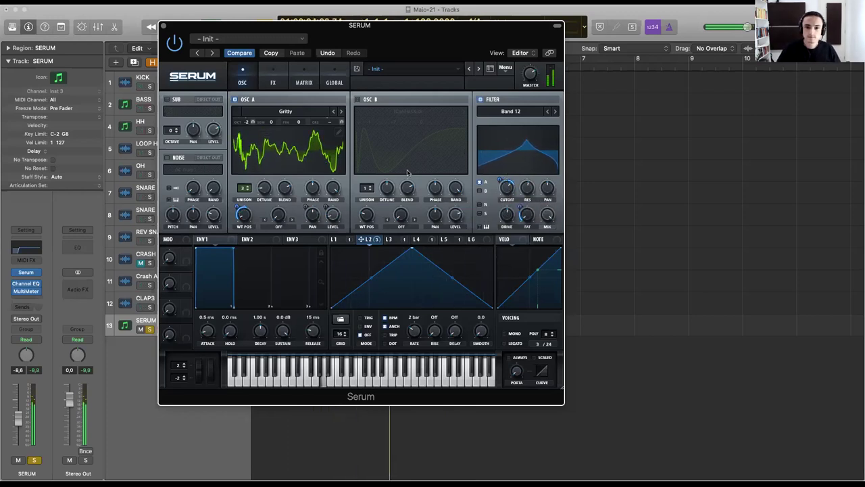
Adjust the depth of LFO 2's modulation on the filter cutoff to about 28.
mouse_move(332, 210)
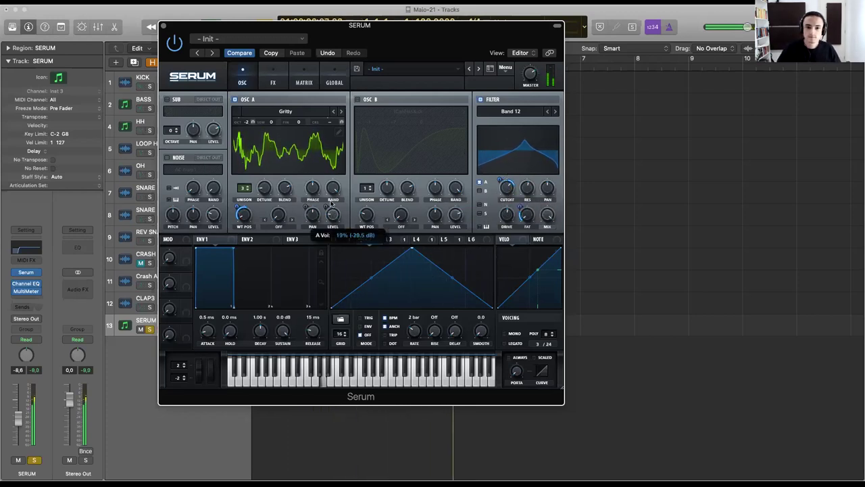
mouse_move(502, 182)
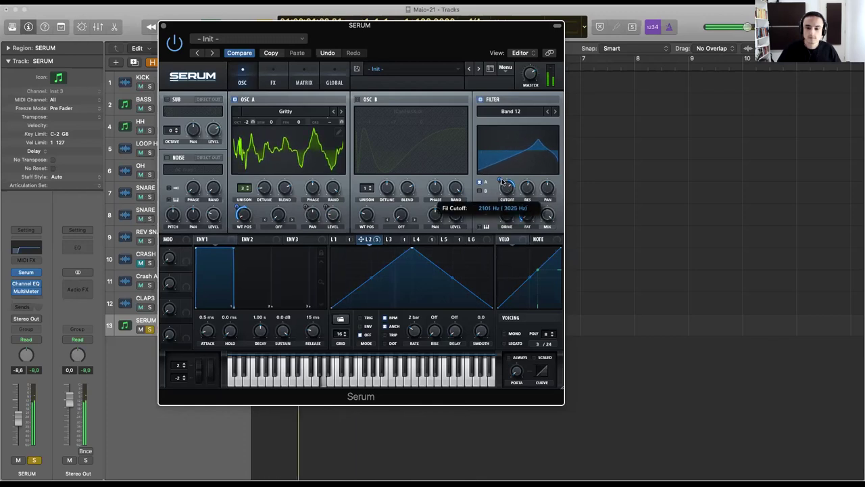
left_click_drag(502, 182, 494, 163)
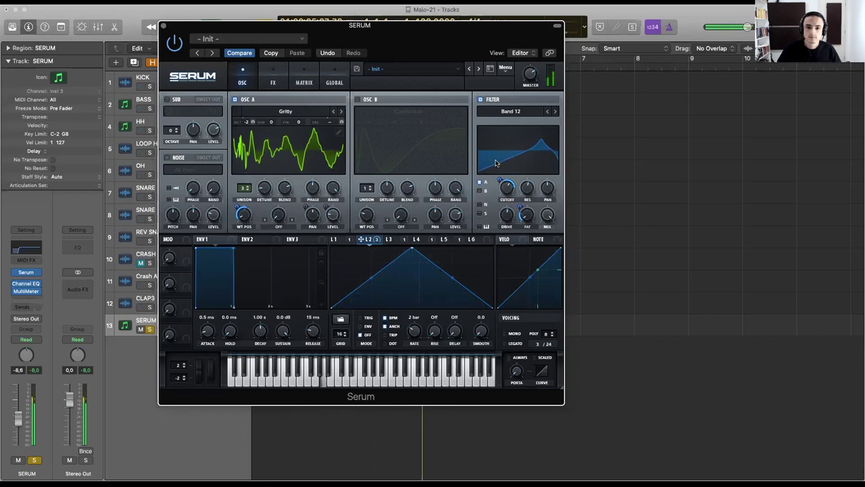
mouse_move(499, 180)
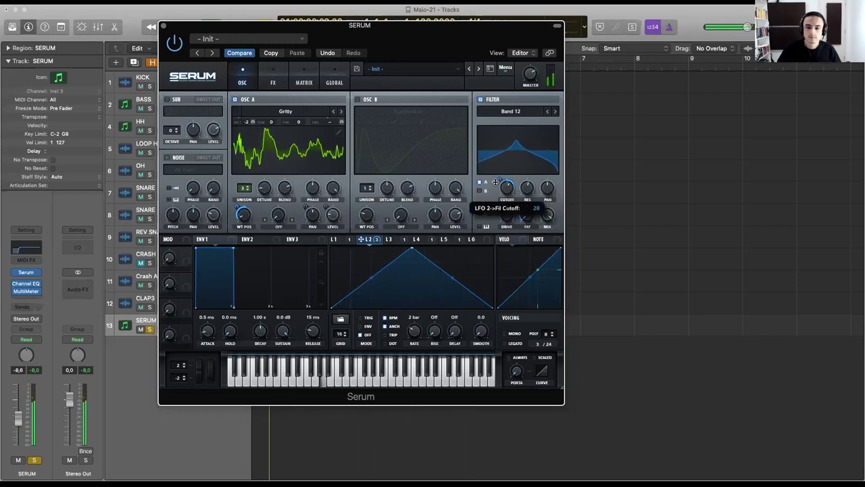
Move LFO 1's decay midpoint slightly later and bend the falling segment before it into a concave curve.
left_click(334, 239)
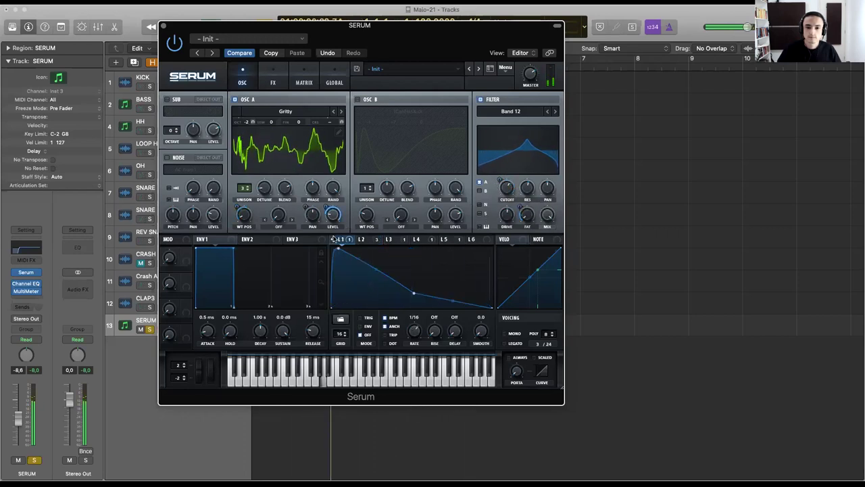
left_click_drag(414, 295, 448, 296)
mouse_move(392, 273)
left_mouse_down()
mouse_move(391, 284)
mouse_move(392, 249)
mouse_move(383, 280)
left_mouse_up()
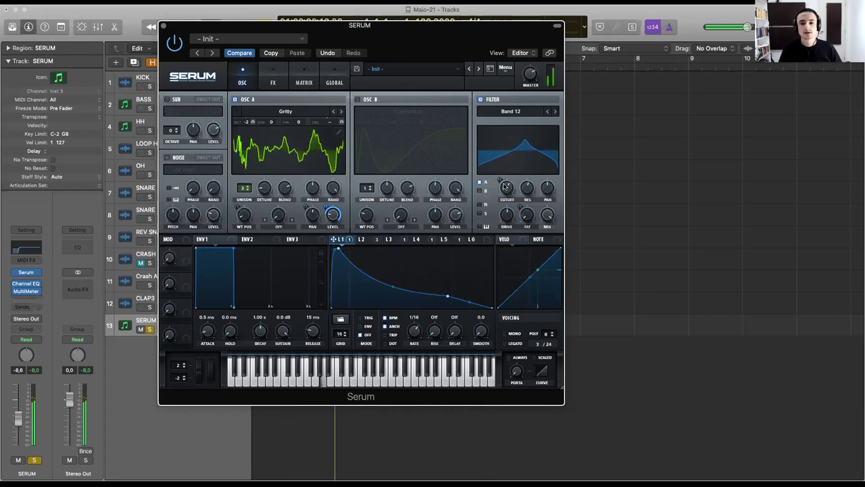
Try the Band 24 filter type while adjusting the cutoff, and return to Band 12 with the cutoff around 982 Hz.
mouse_move(503, 189)
left_click_drag(515, 169, 524, 201)
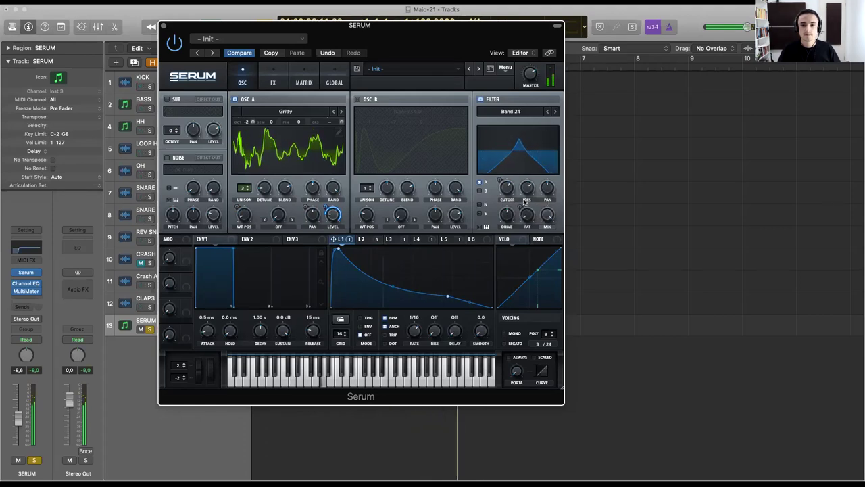
mouse_move(504, 195)
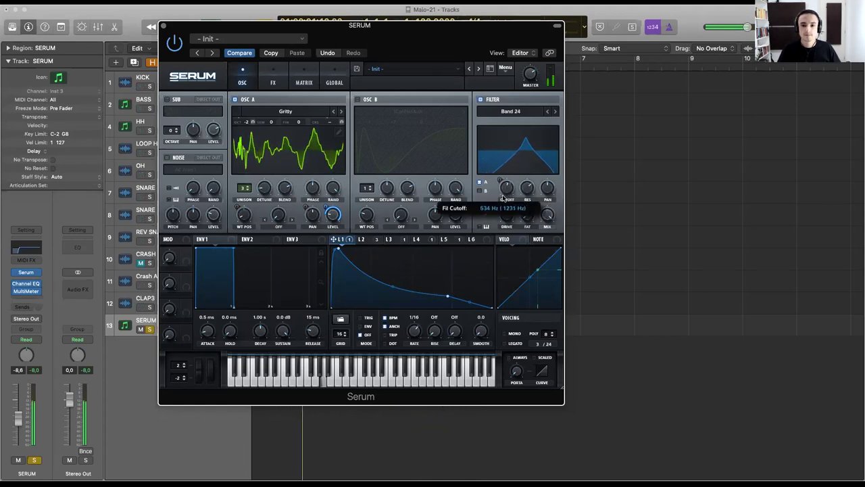
left_click_drag(522, 199, 528, 193)
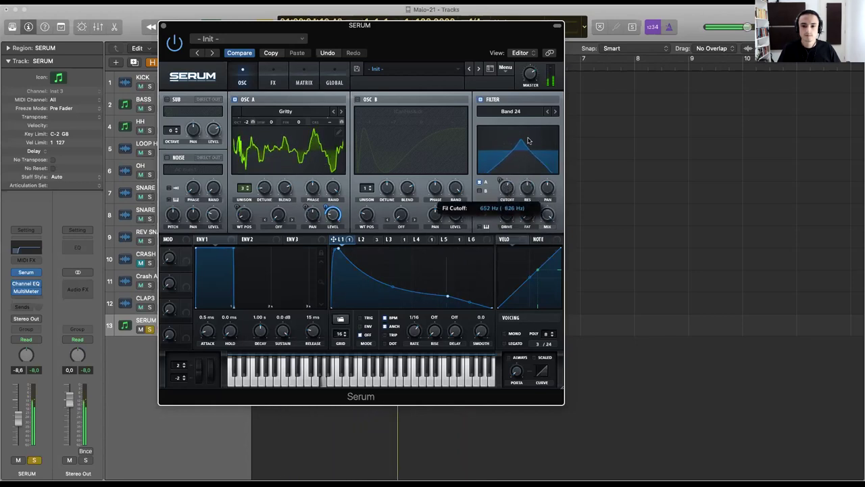
left_click(553, 112)
left_click(547, 113)
left_click(548, 112)
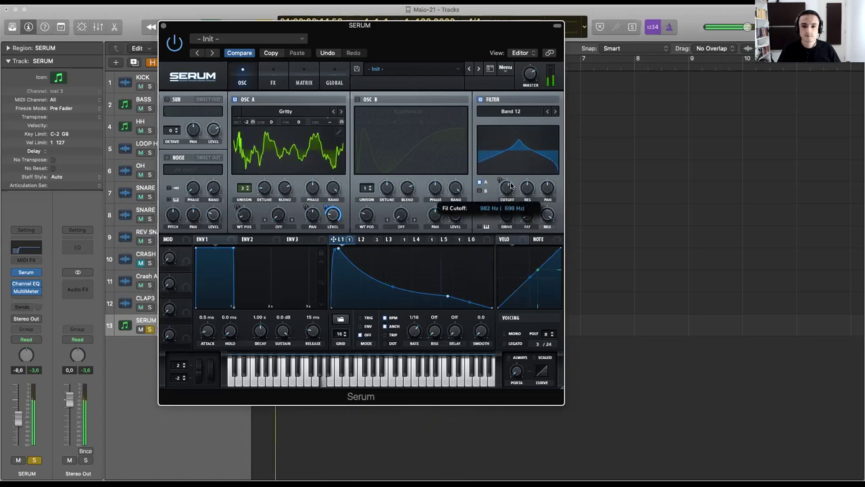
Deepen LFO 1's decay curve, readjust oscillator A's level modulation, and shift the curve's midpoint slightly later and higher.
mouse_move(391, 287)
left_mouse_down()
mouse_move(390, 267)
mouse_move(391, 290)
left_mouse_up()
left_click_drag(331, 215, 318, 297)
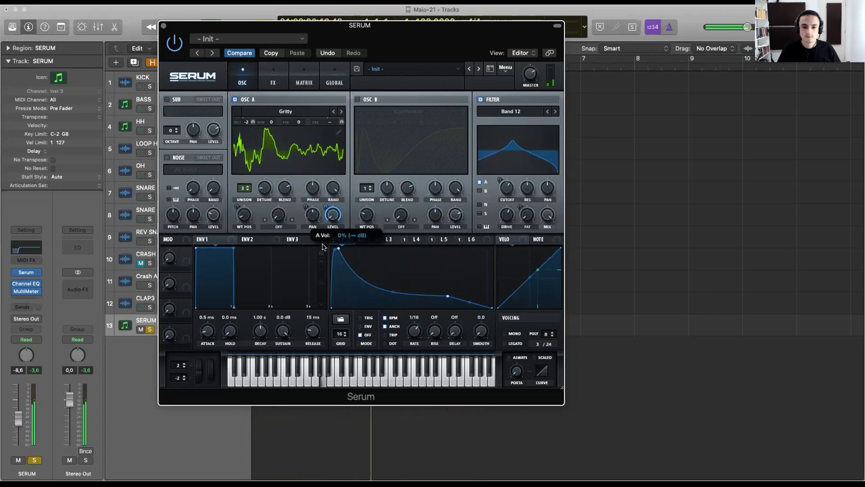
scroll(331, 215, "up", 3)
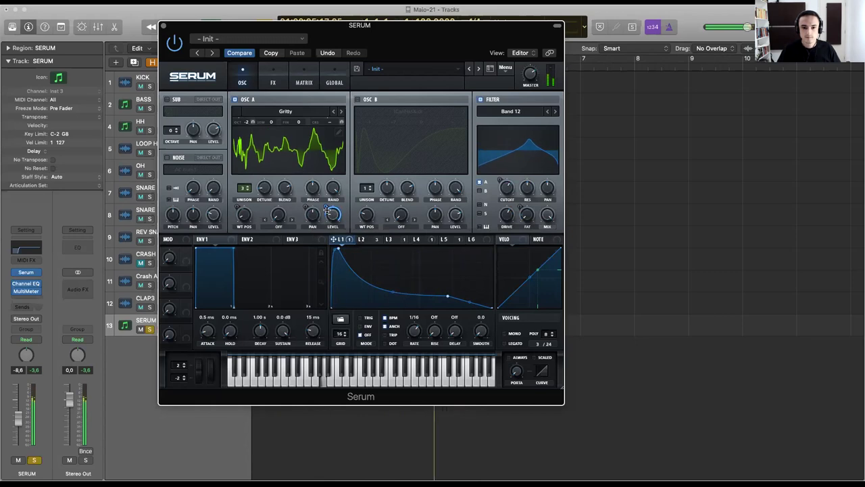
mouse_move(448, 296)
left_mouse_down()
mouse_move(458, 279)
mouse_move(456, 292)
left_mouse_up()
Remove LFO 4's modulation from oscillator A's octave.
left_click(367, 239)
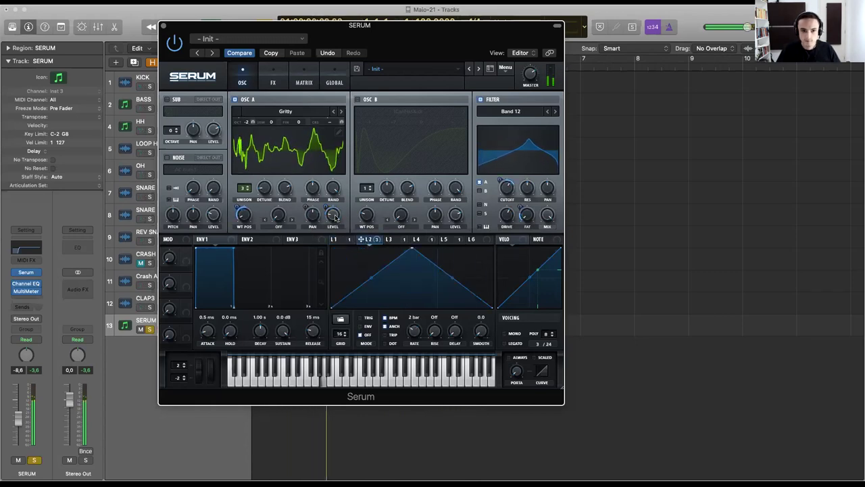
right_click(247, 122)
left_click(276, 157)
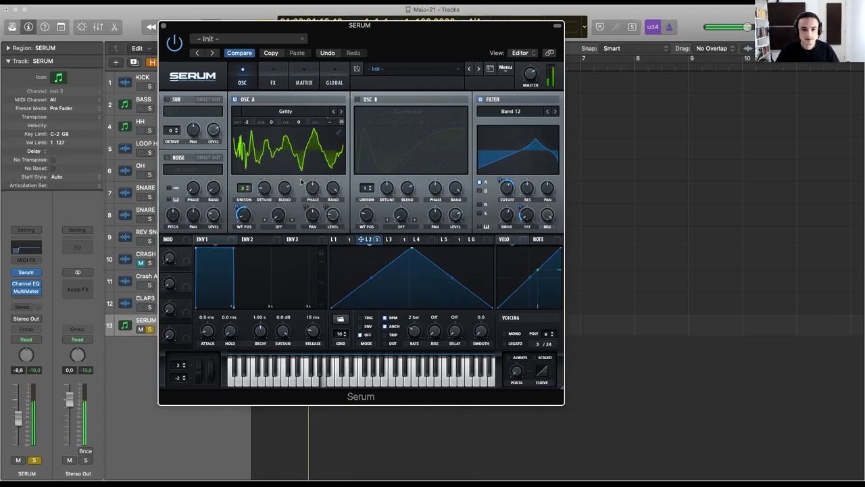
Lower LFO 1's late midpoint almost to the baseline and bend the decay before it more steeply.
left_click(334, 239)
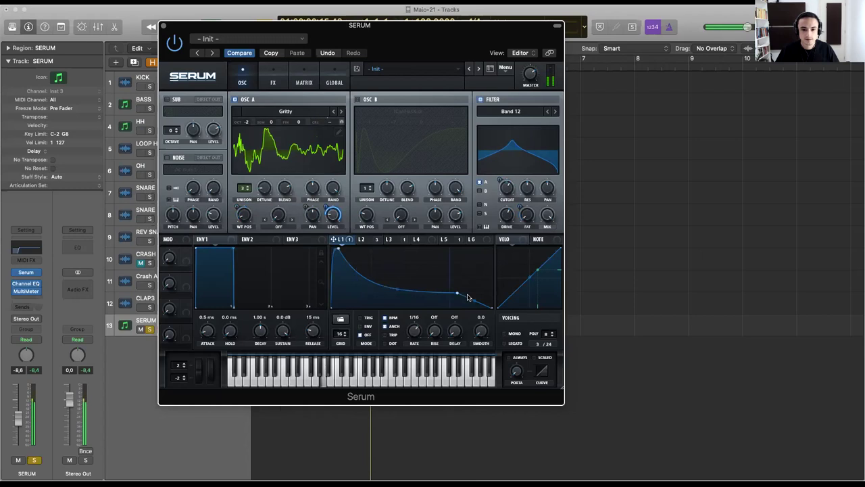
left_click_drag(458, 293, 456, 304)
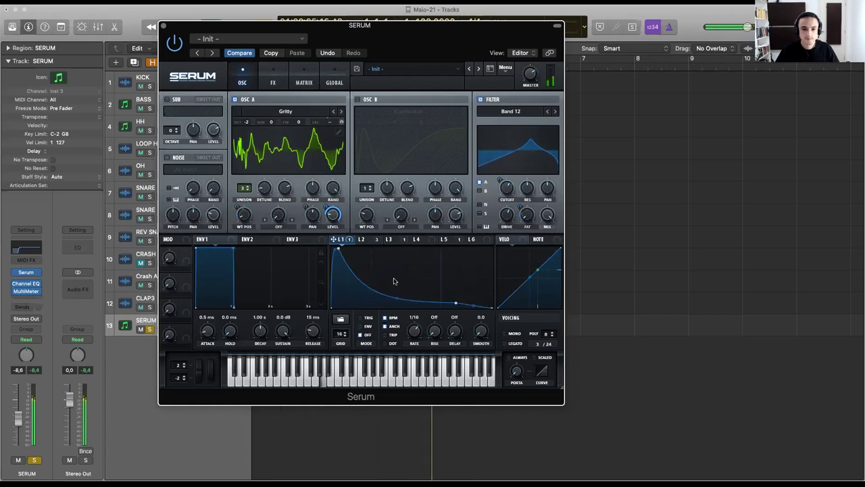
left_click_drag(396, 282, 391, 303)
Set oscillator A to octave -1 with 4 unison voices.
left_click(362, 239)
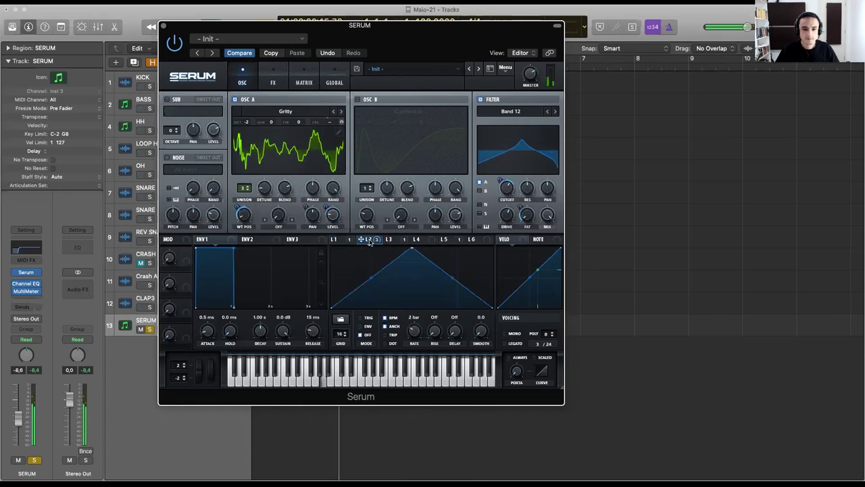
left_click(389, 240)
left_click(424, 239)
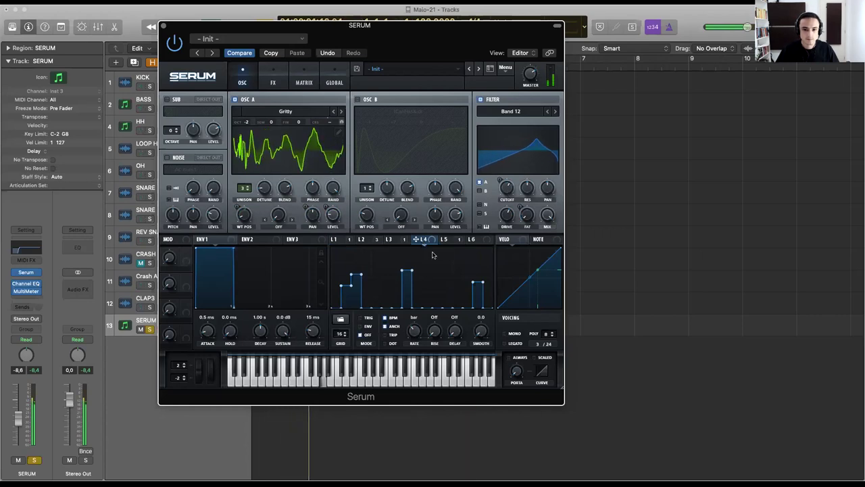
left_click(333, 240)
left_click(423, 239)
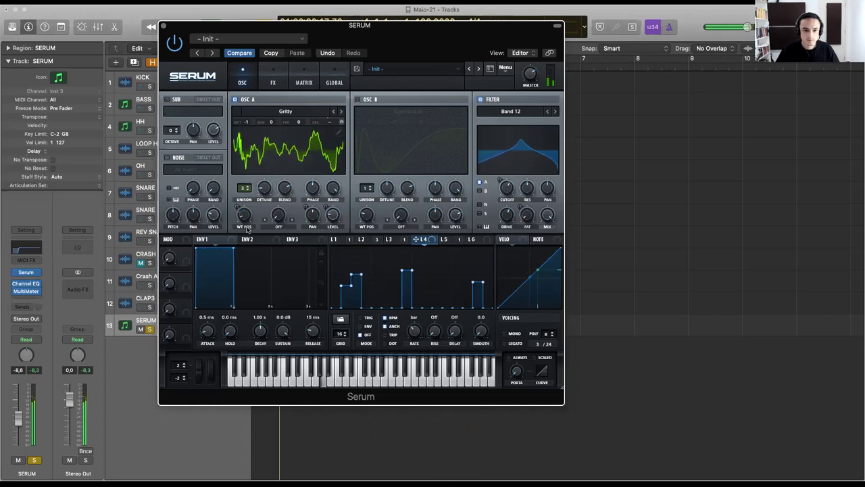
left_click(248, 190)
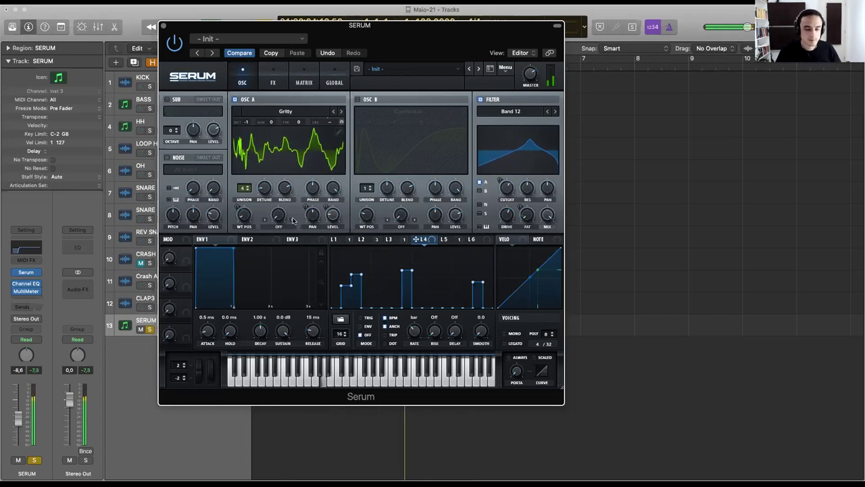
Review the shapes and assignments of LFO 1 through LFO 6.
left_click_drag(337, 240, 332, 215)
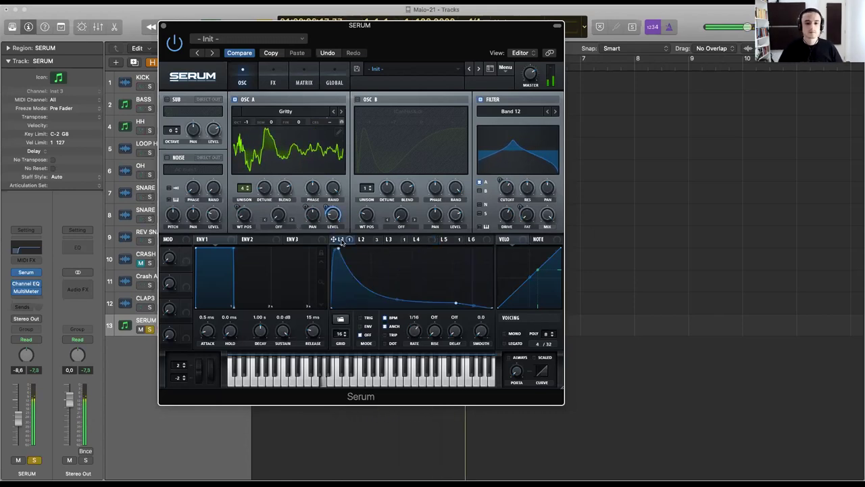
left_click(361, 239)
left_click(390, 239)
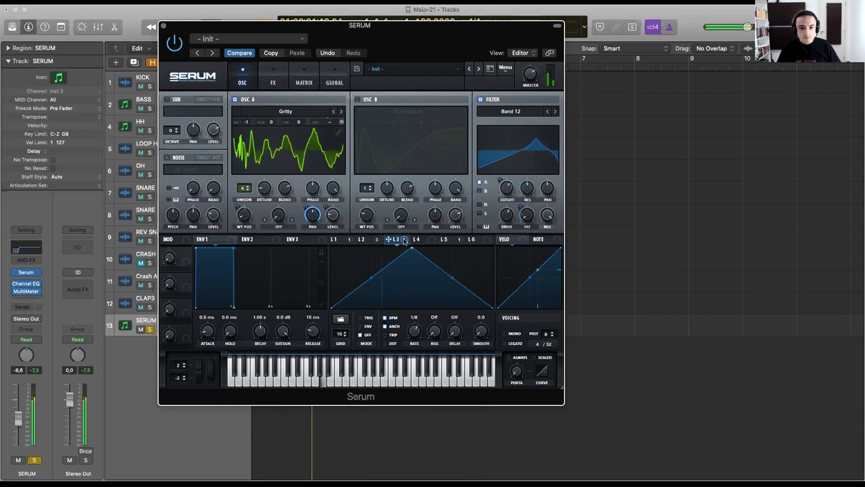
left_click(424, 239)
left_click(449, 239)
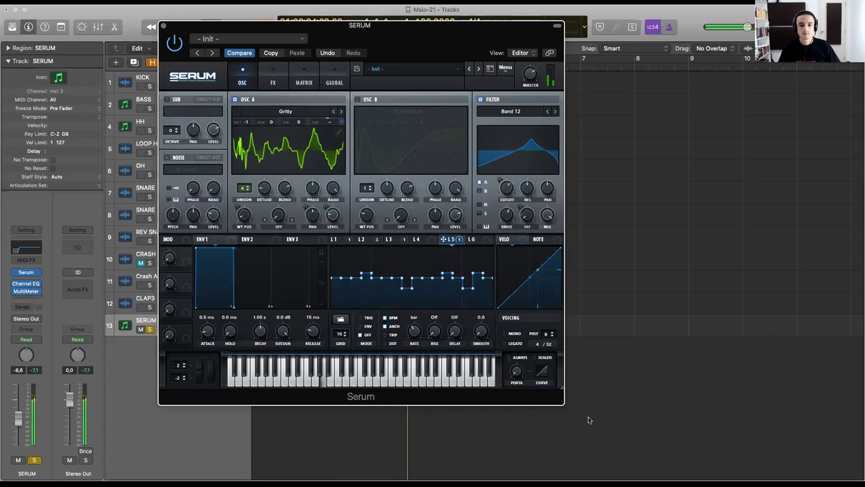
left_click(477, 239)
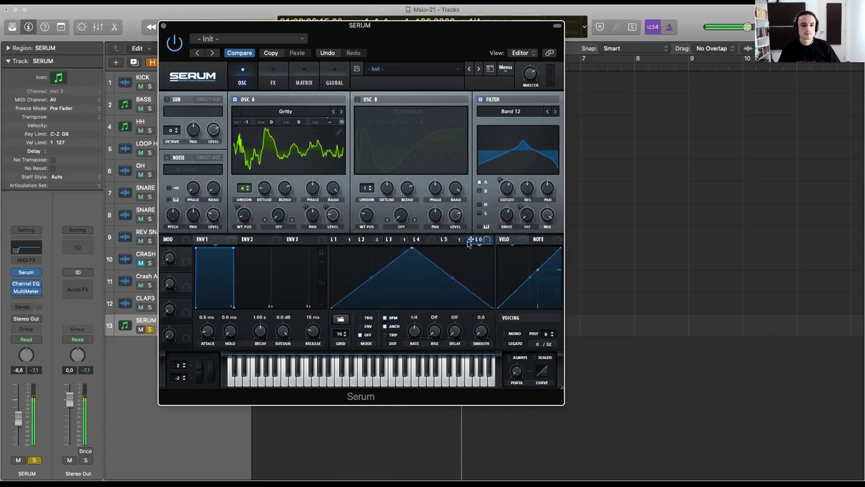
Enable the Filter effect with the MG Low 6 type and lower its cutoff to about 17 Hz.
left_click(304, 80)
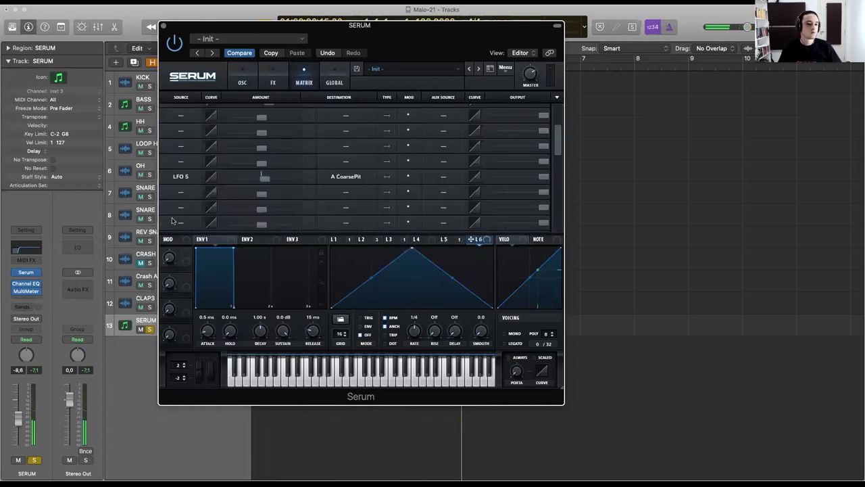
left_click(339, 84)
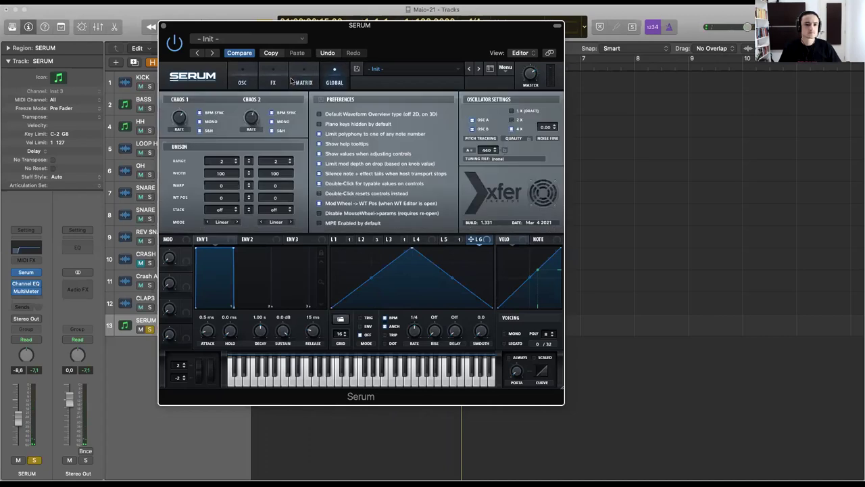
left_click(276, 82)
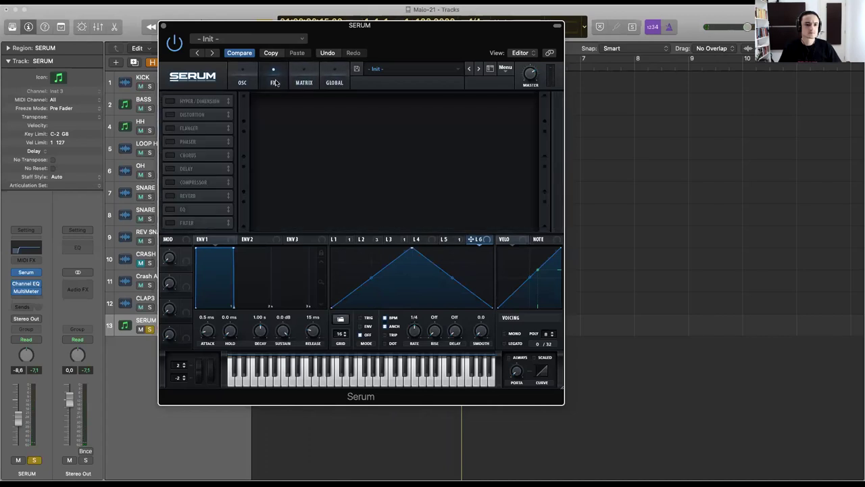
left_click(171, 102)
left_click(171, 102)
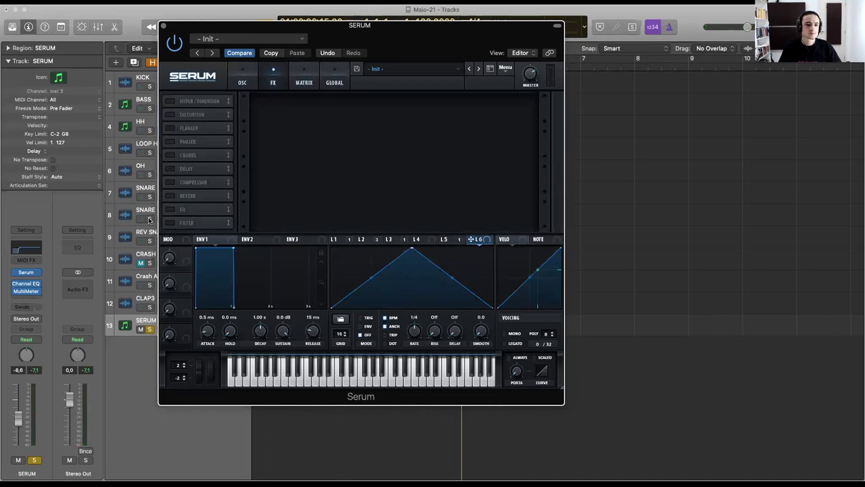
left_click(169, 222)
left_click_drag(360, 107, 369, 152)
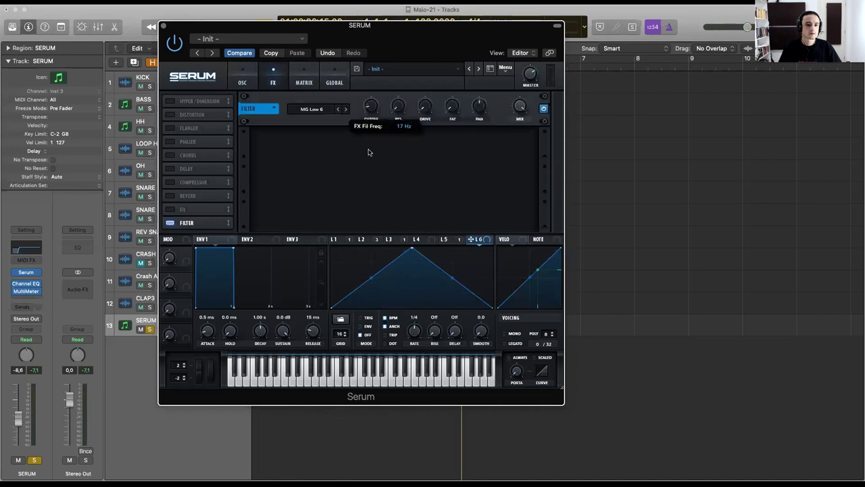
Reshape LFO 6 into a single downward-curving decay and assign it to the effect filter's cutoff.
left_click_drag(370, 99, 377, 170)
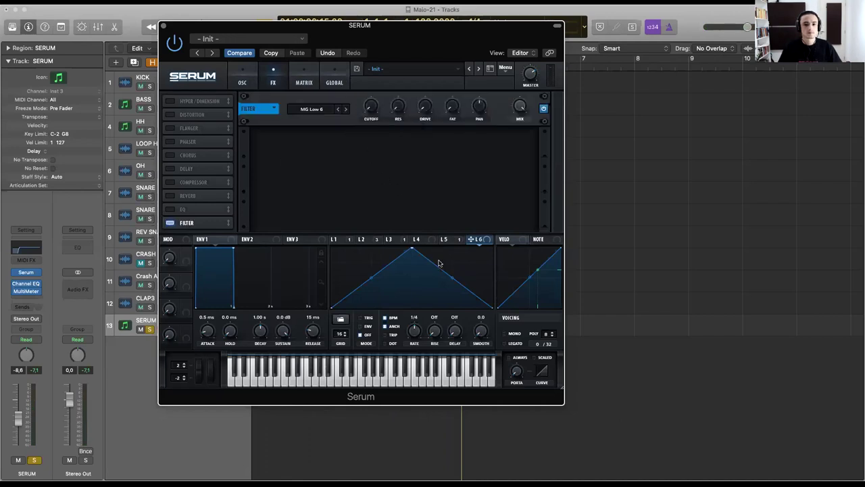
left_click_drag(415, 249, 332, 247)
left_click_drag(412, 278, 409, 263)
left_click_drag(471, 240, 369, 107)
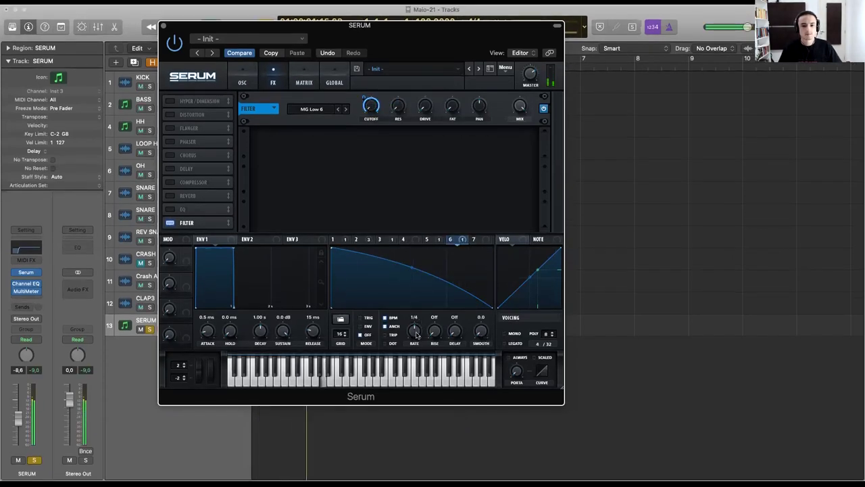
Set LFO 6's rate to a dotted 1/8.
left_click_drag(415, 333, 418, 328)
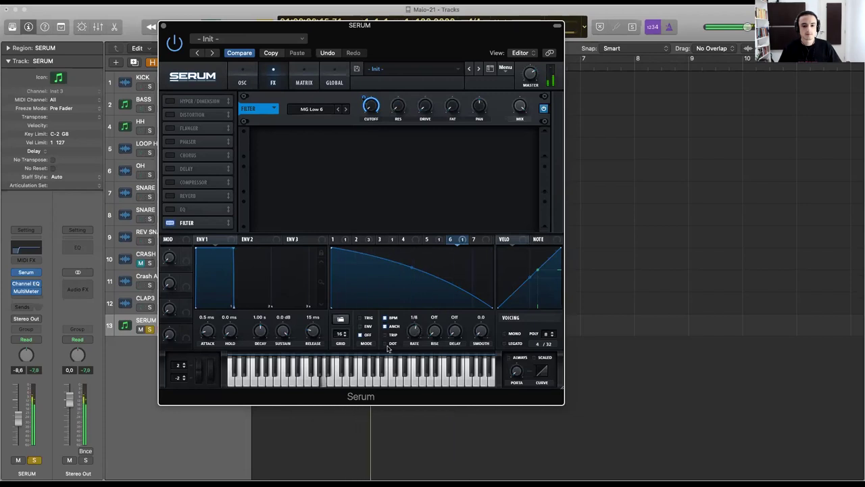
left_click_drag(414, 334, 415, 332)
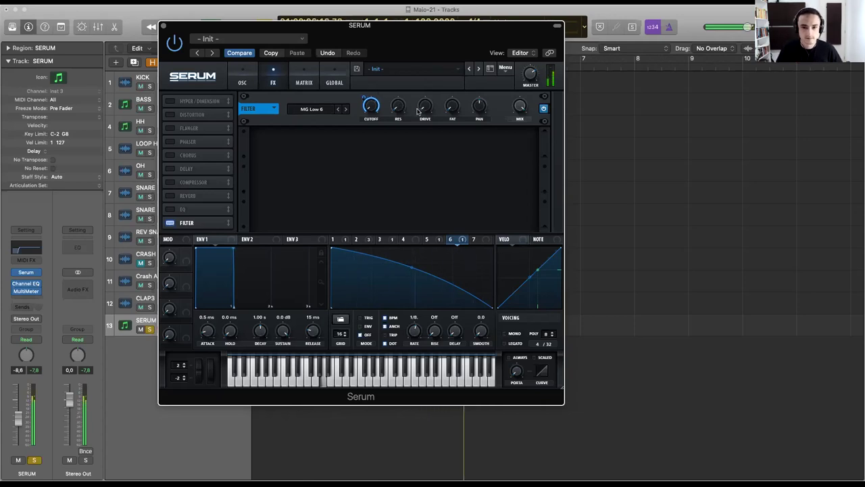
mouse_move(423, 90)
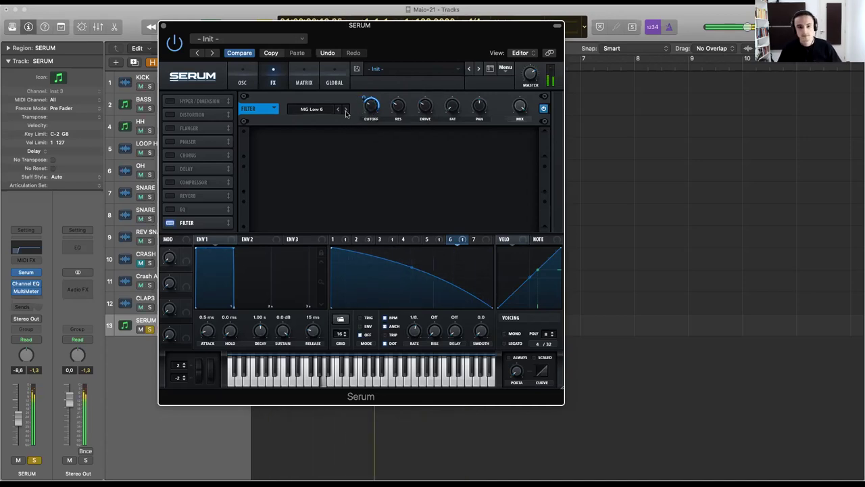
Lower the cutoff of the Band 12 filter in the oscillator section.
left_click(243, 80)
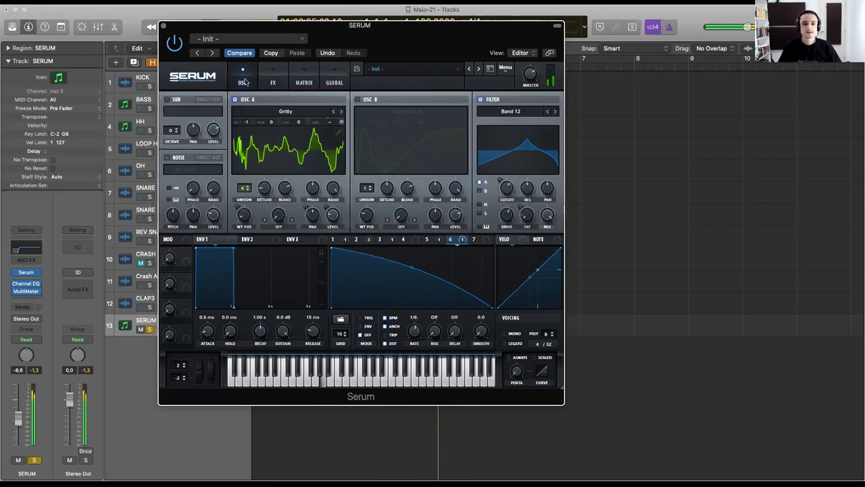
mouse_move(507, 186)
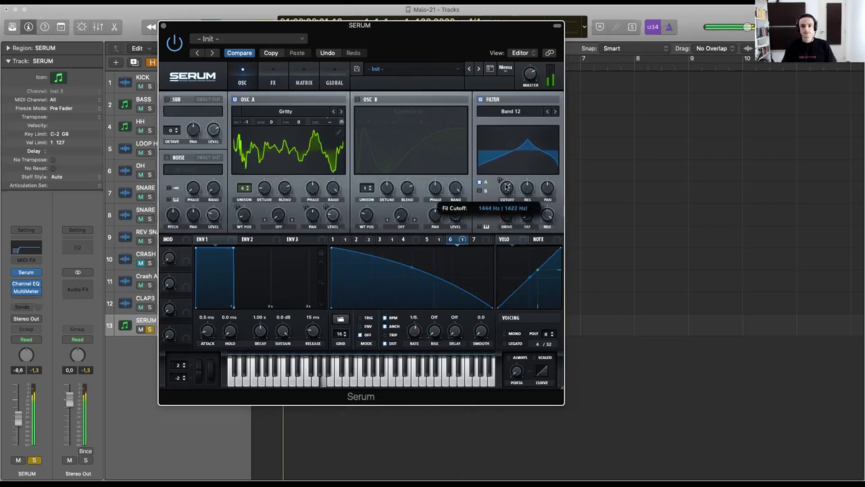
left_click_drag(505, 191, 503, 225)
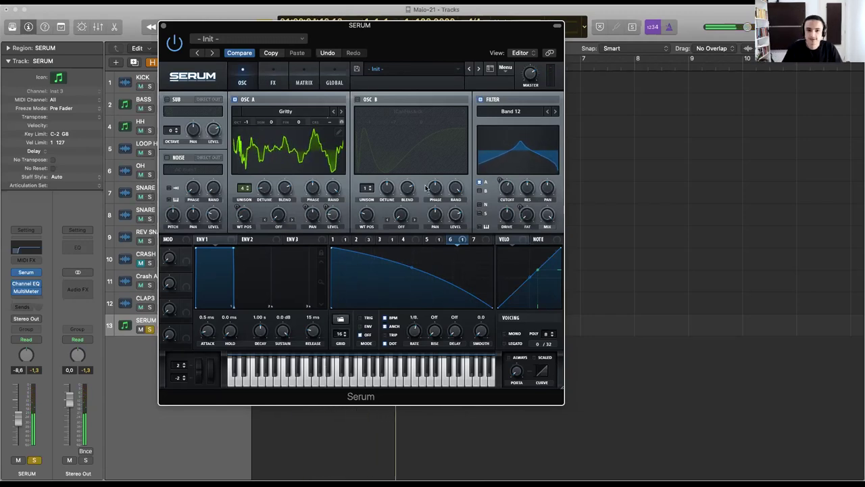
Review the shapes and rates of LFOs 1, 4, 5, 6 and 7.
left_click(474, 240)
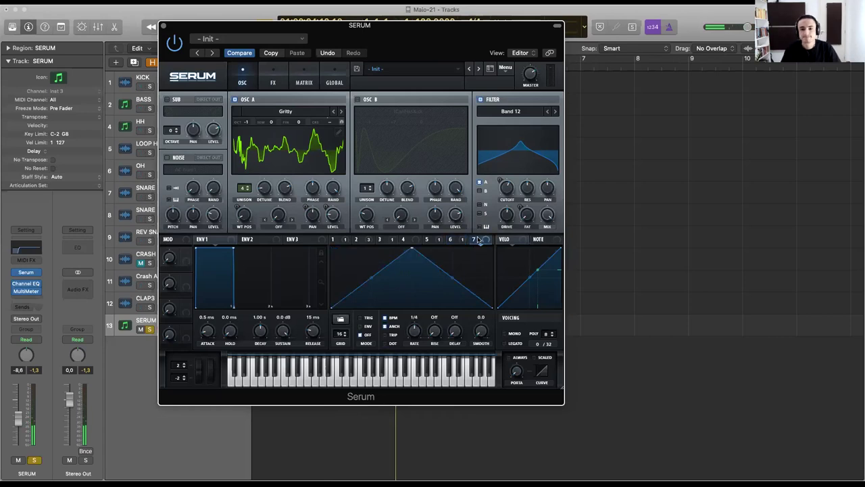
left_click(333, 239)
left_click(406, 240)
left_click(436, 240)
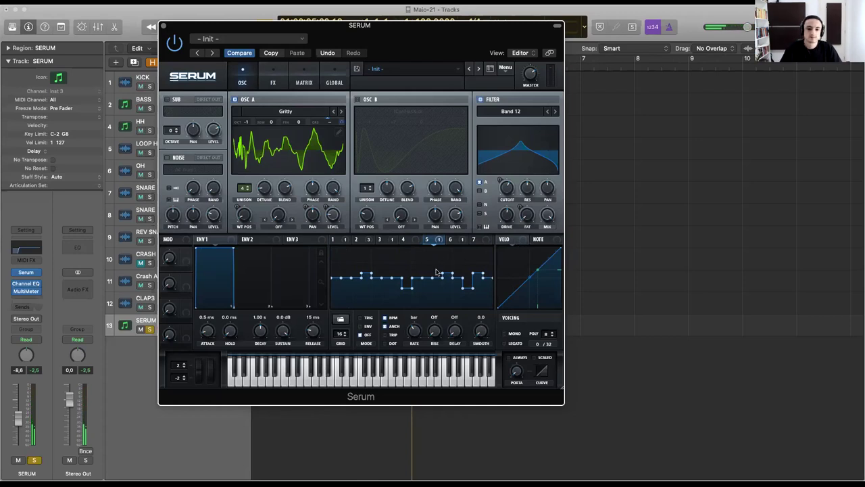
left_click(453, 240)
left_click(437, 241)
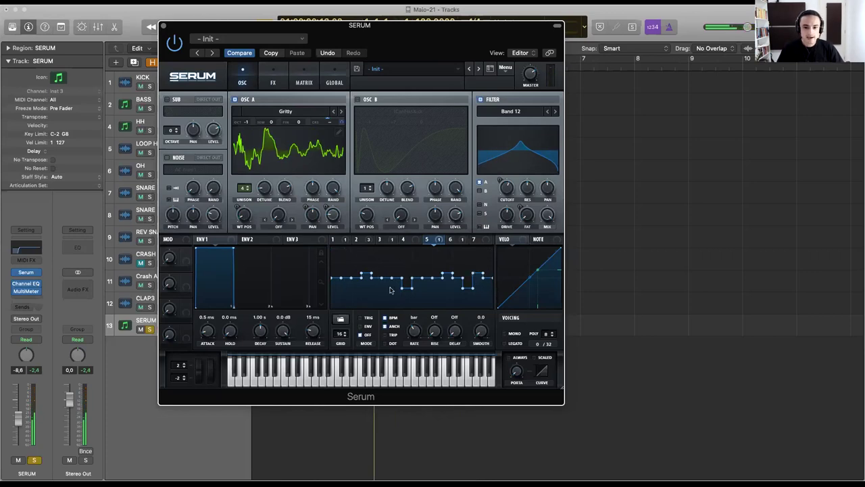
Draw LFO 7 as a flat row of evenly spaced mid-level points and set its rate to 2 bars.
left_click(476, 240)
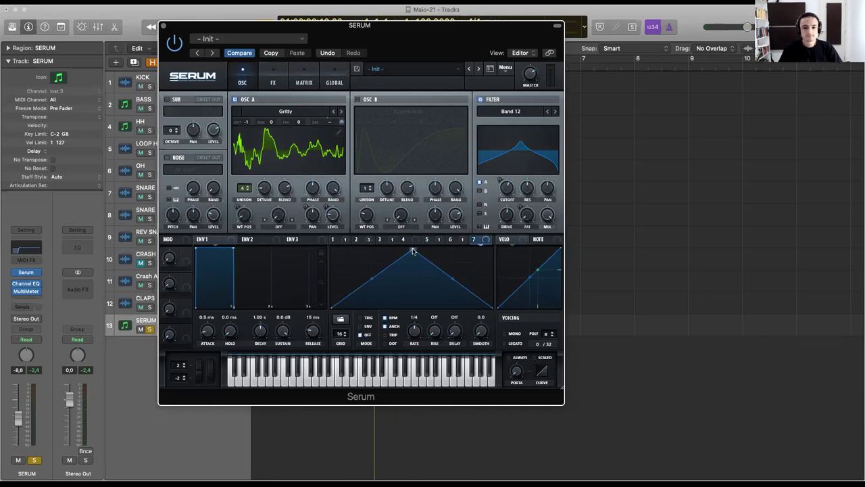
left_click_drag(334, 282, 491, 280)
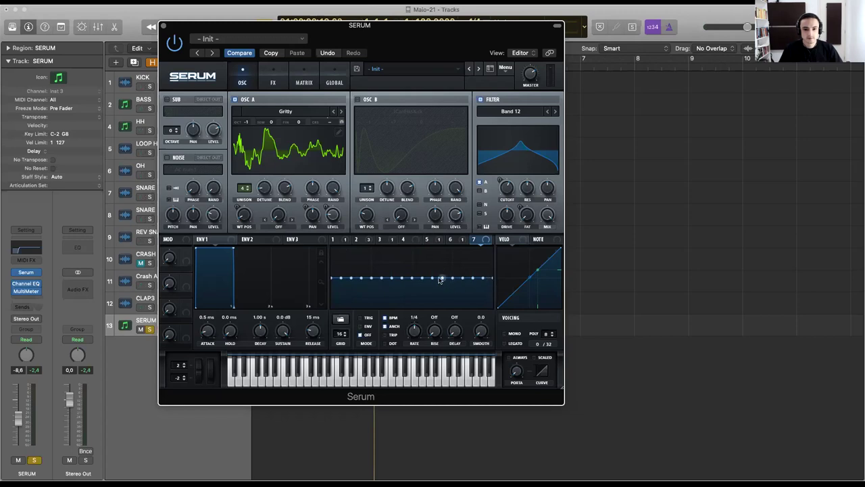
key("space")
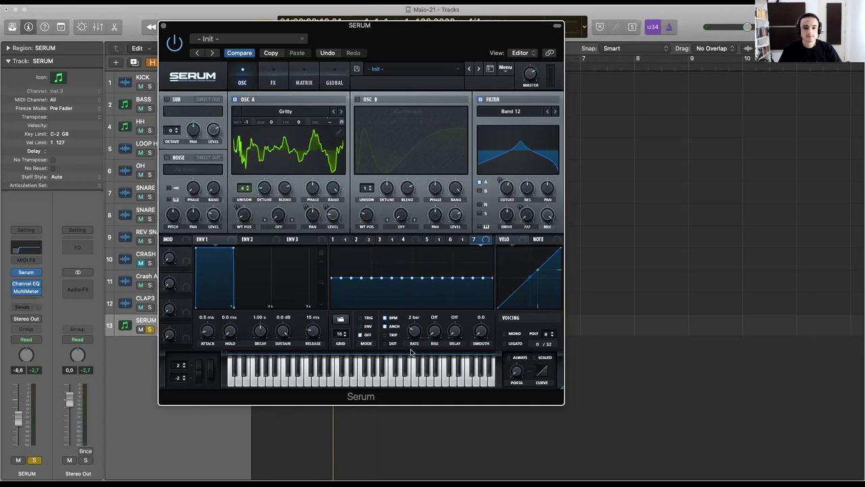
Play LFO 5 and examine the Modulate Y options for the first point of its last raised step.
left_click(427, 241)
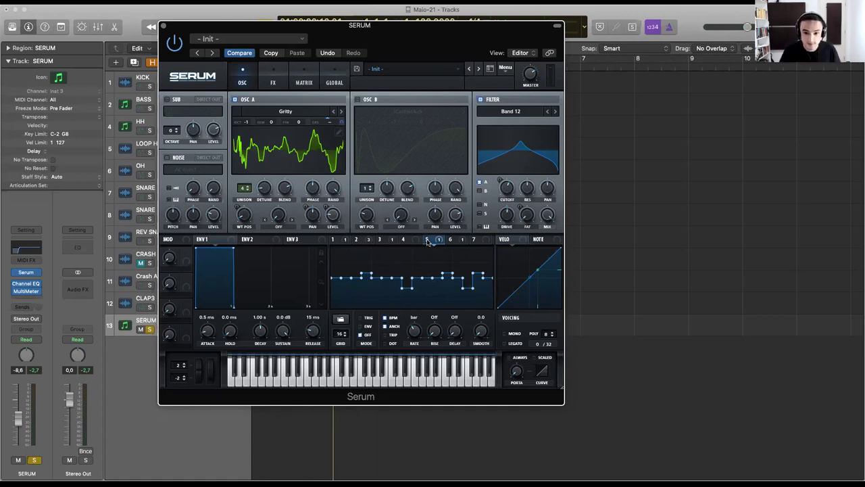
key("space")
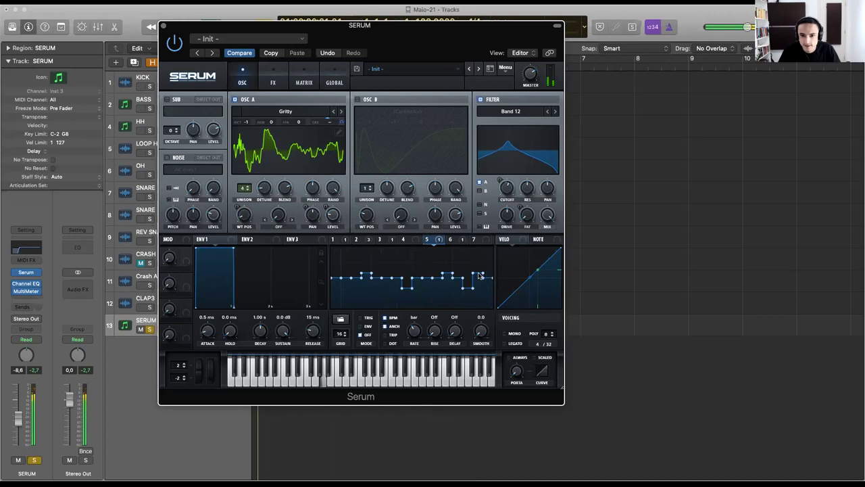
left_click_drag(471, 273, 484, 283)
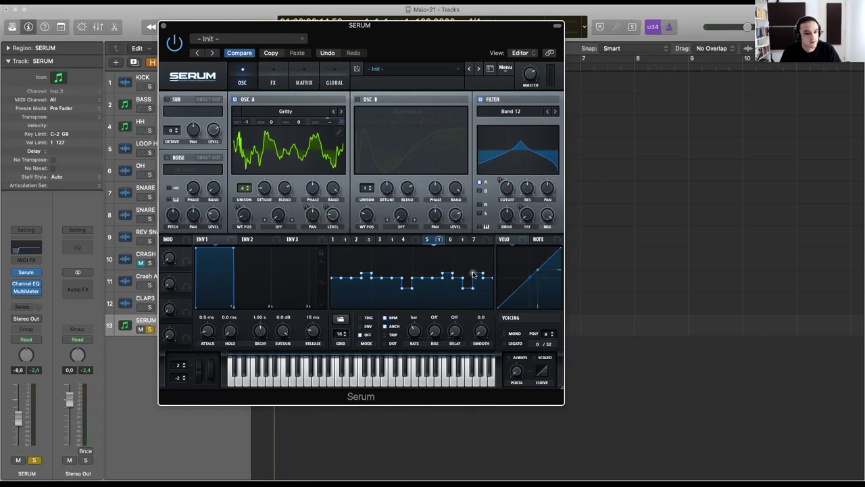
right_click(473, 274)
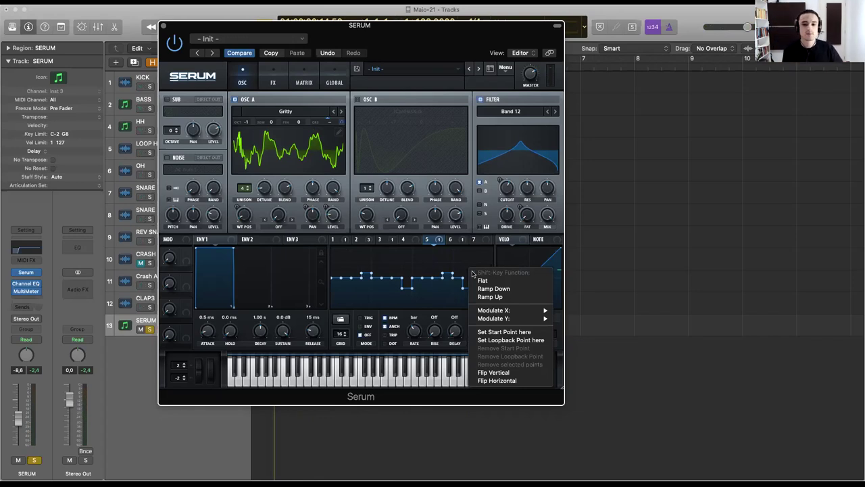
mouse_move(511, 318)
mouse_move(595, 319)
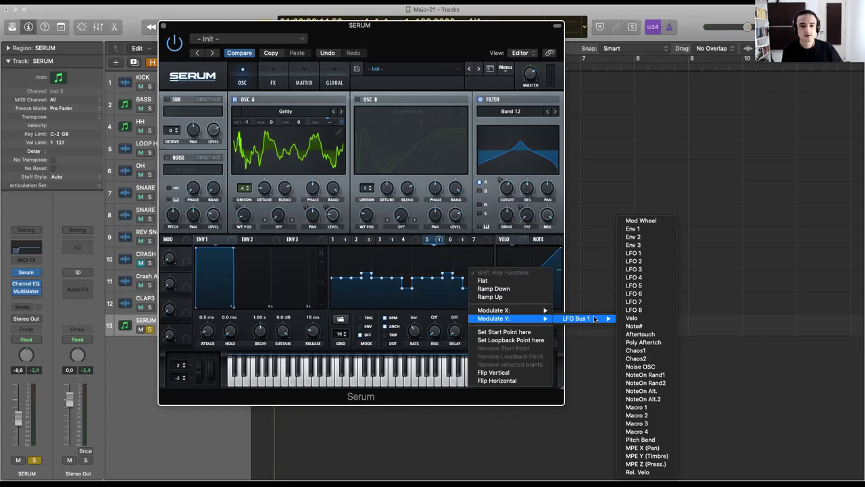
left_click(483, 280)
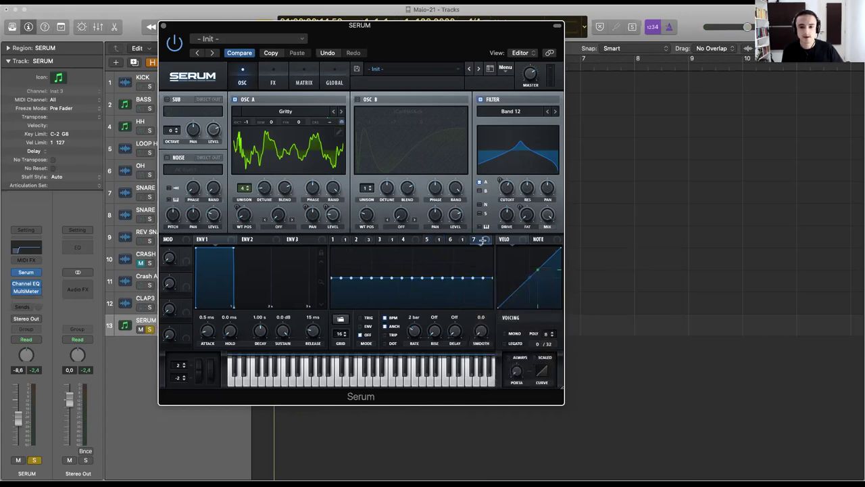
Compare the shapes of LFO 5, LFO 6 and LFO 7.
left_click(440, 240)
left_click(461, 240)
left_click(473, 240)
left_click(431, 240)
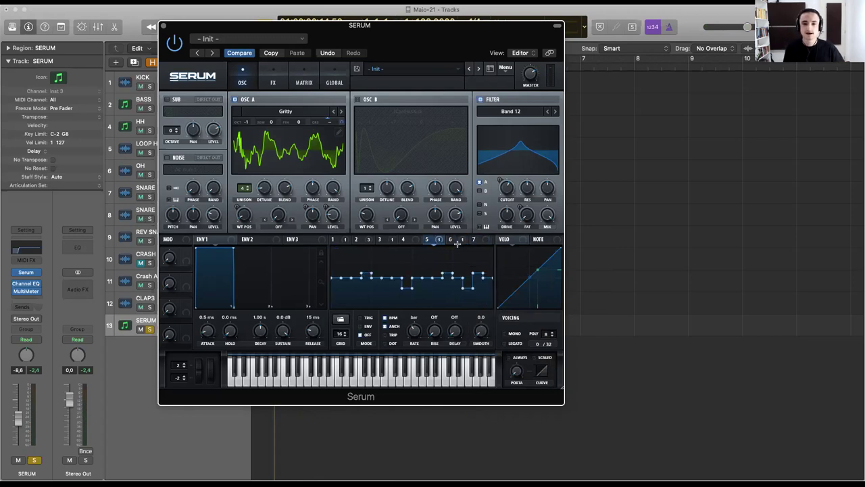
left_click(461, 240)
left_click(427, 240)
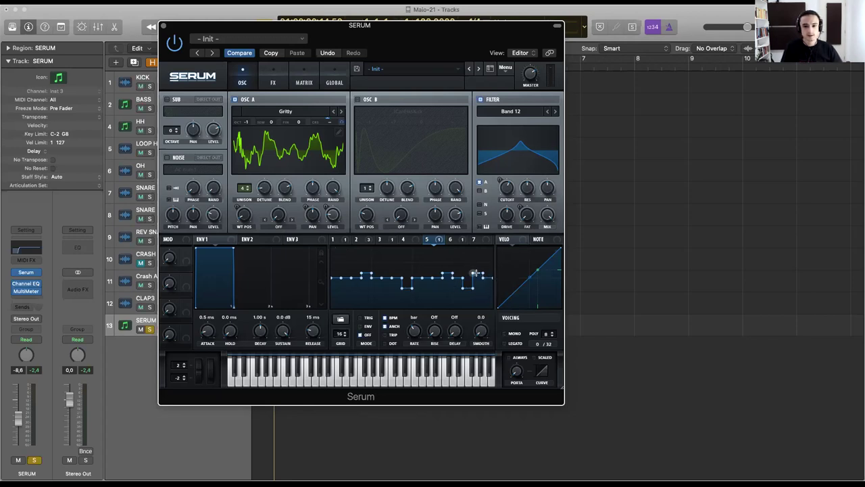
Modulate the Y position of both points of LFO 5's last raised step through LFO Bus 1, using LFO 7 as source.
right_click(472, 273)
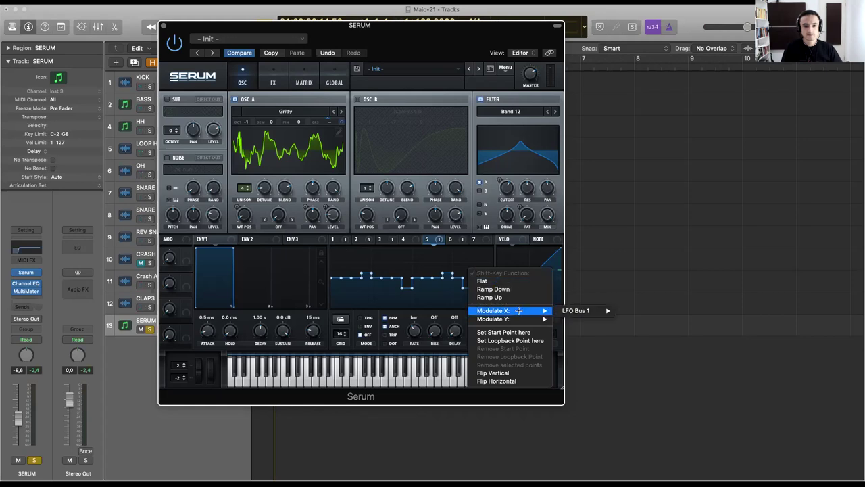
mouse_move(518, 317)
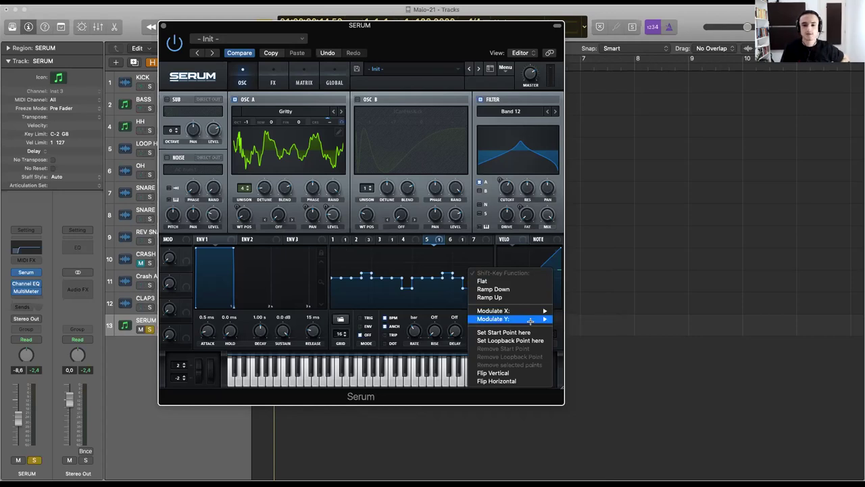
mouse_move(586, 321)
left_click(648, 301)
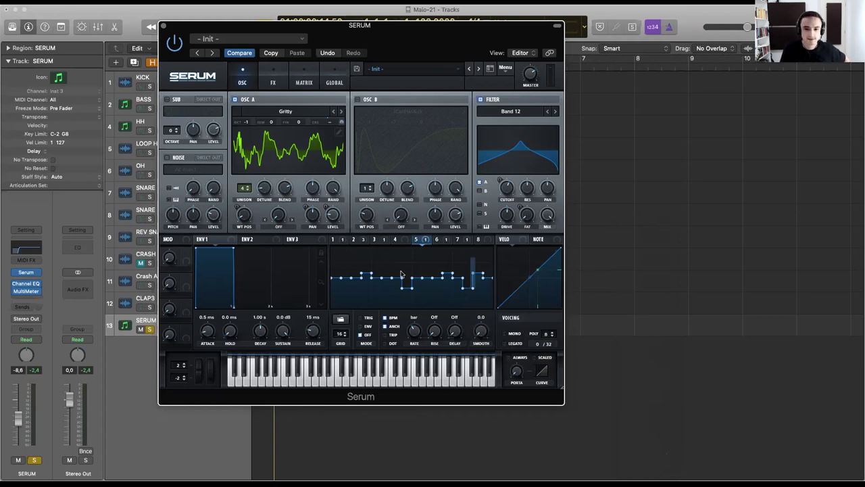
right_click(482, 273)
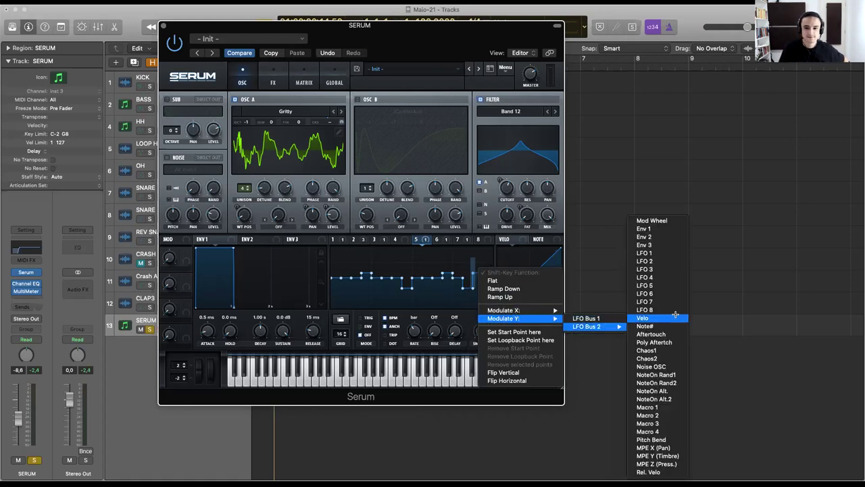
mouse_move(551, 318)
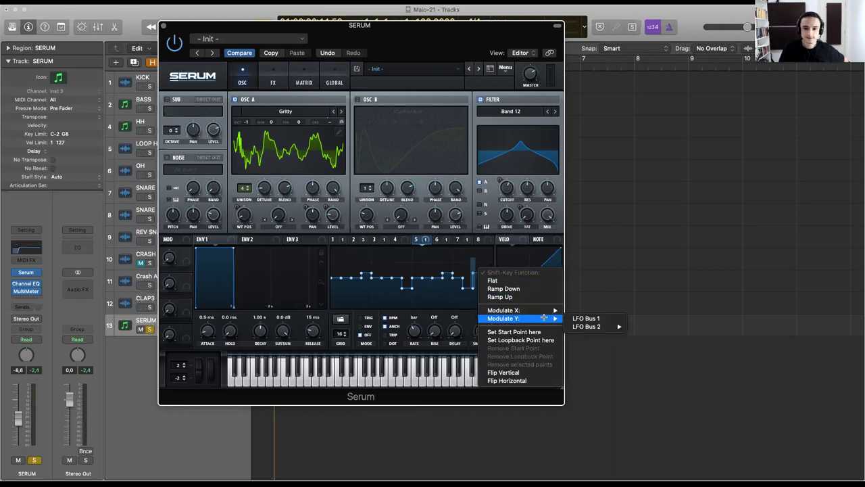
left_click(601, 318)
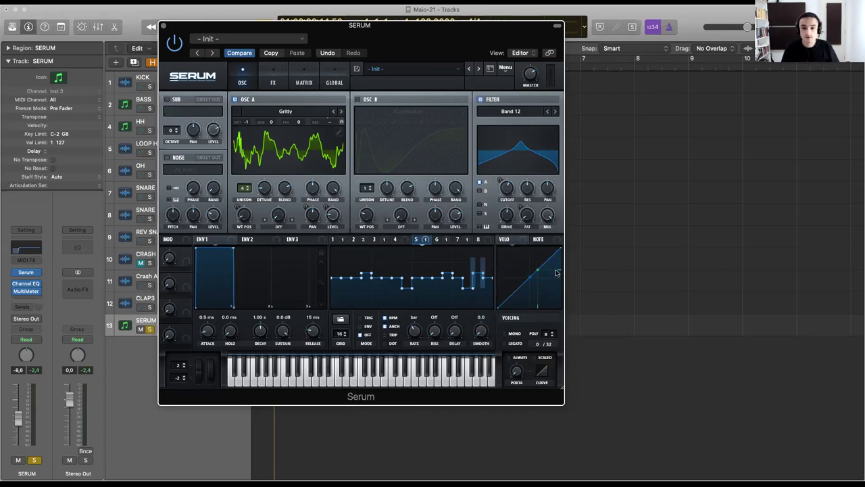
Raise the final step of LFO 7 above its flat midline.
key("space")
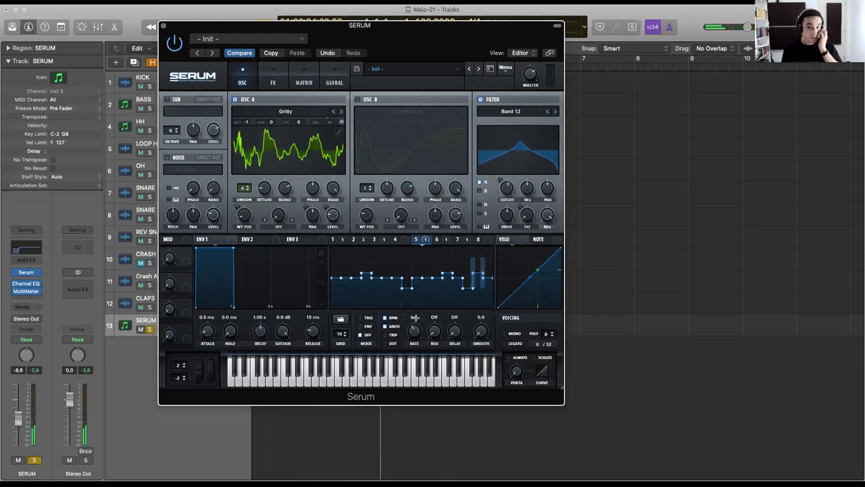
left_click(467, 240)
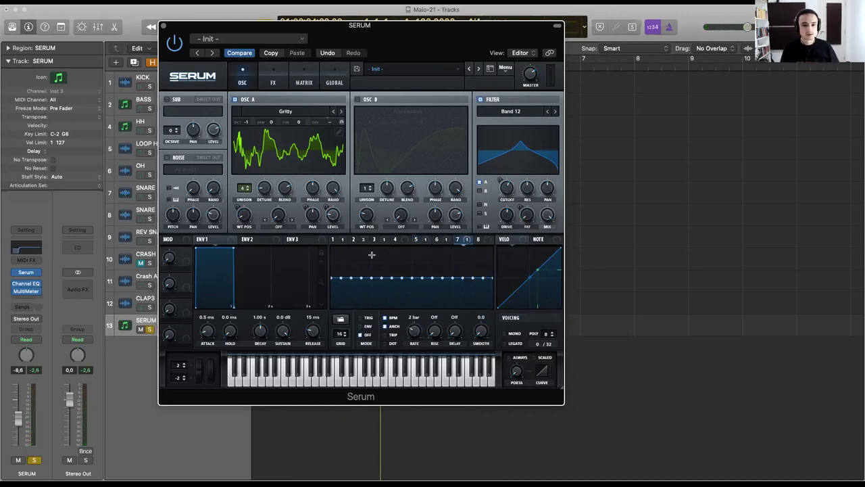
key("space")
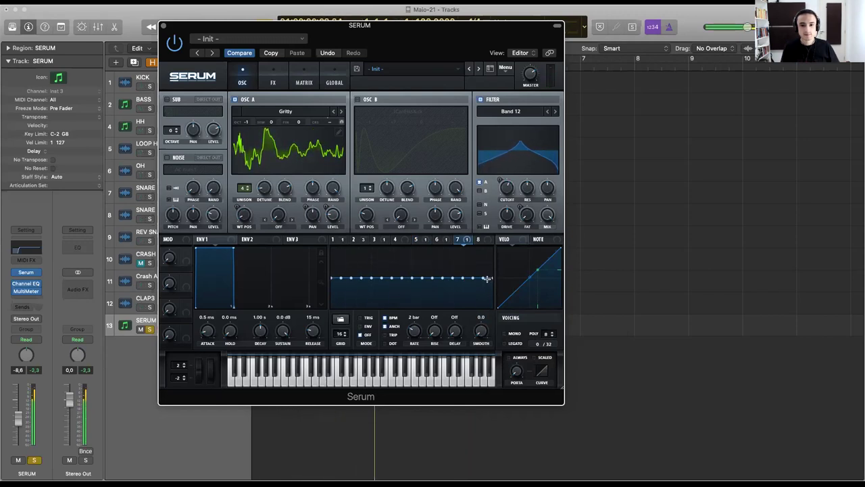
left_click_drag(489, 279, 490, 266)
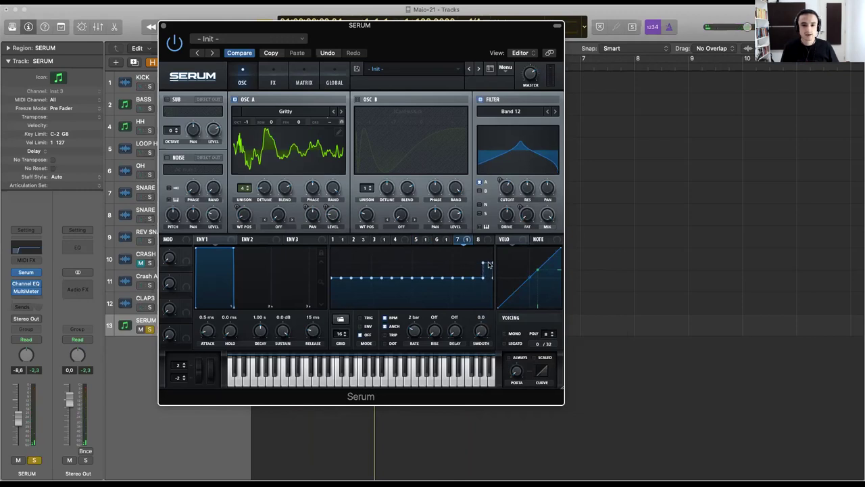
Play the loop and check the modulated points of LFO 5 against the shape of LFO 7.
left_click(415, 239)
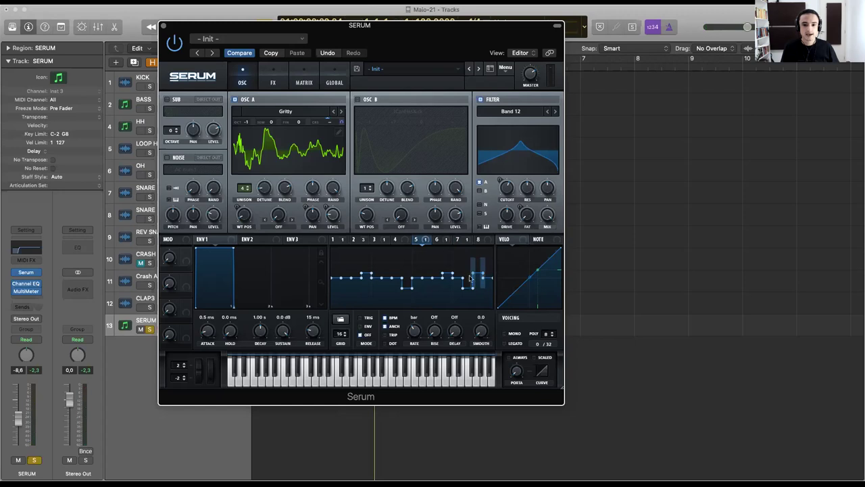
key("space")
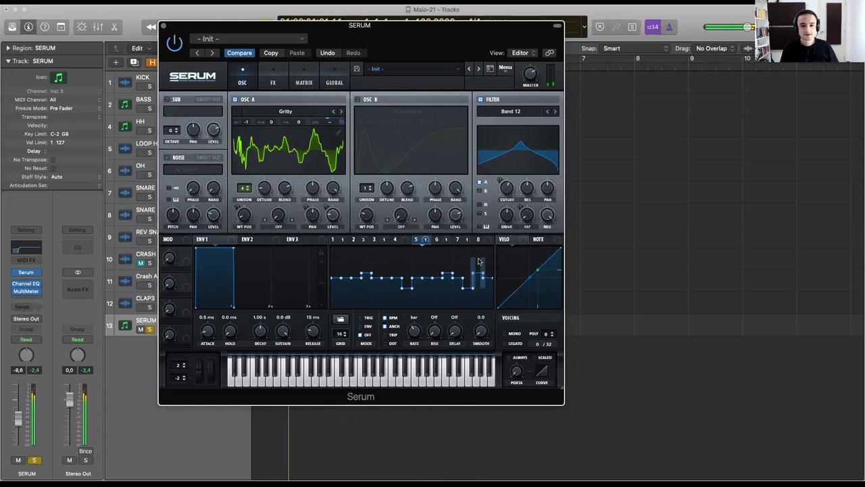
left_click(438, 239)
left_click(458, 239)
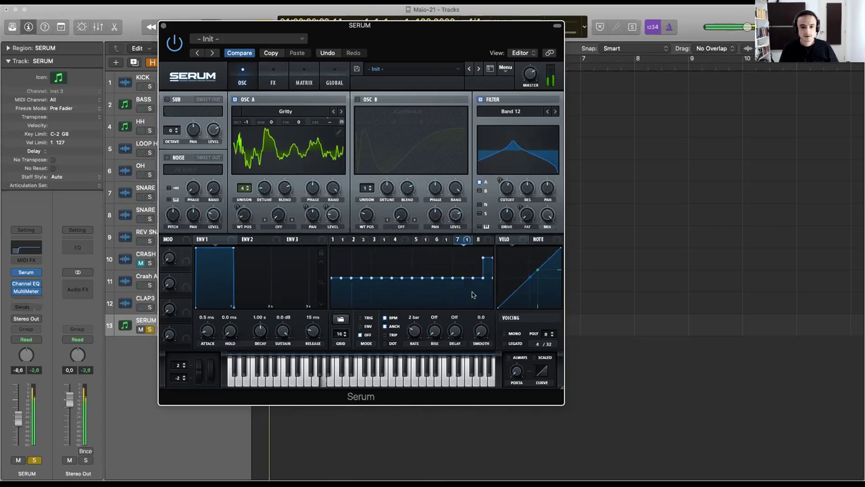
Check the shape of LFO 5, and raise the final step of LFO 7 further above its midline.
left_click(418, 240)
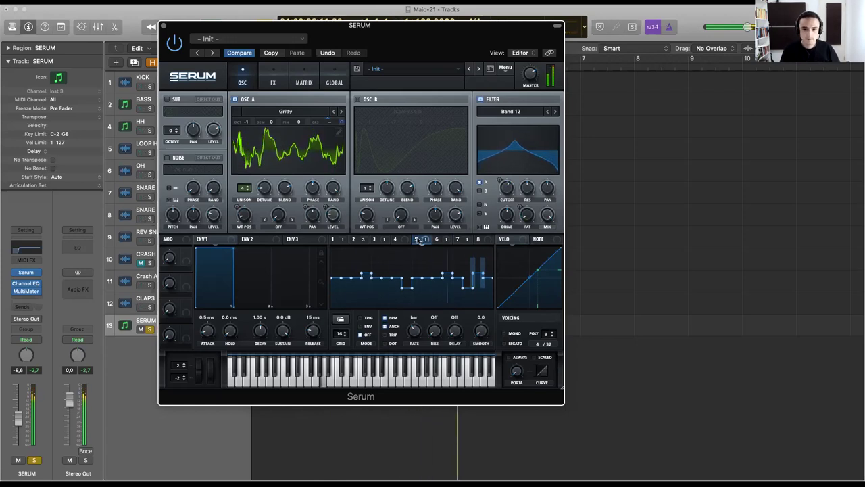
left_click(478, 240)
left_click(460, 239)
left_click_drag(487, 261, 486, 255)
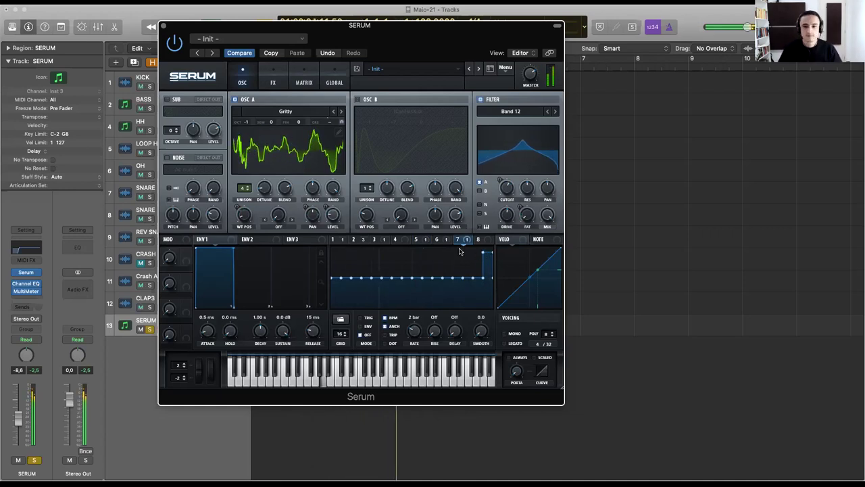
Audition the final step of LFO 7 below and above the midline, and leave it at the maximum height.
left_click(425, 240)
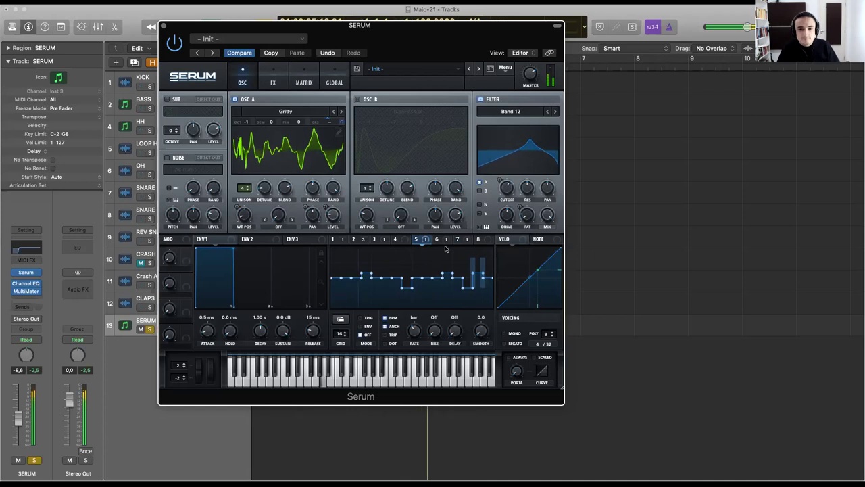
left_click(466, 240)
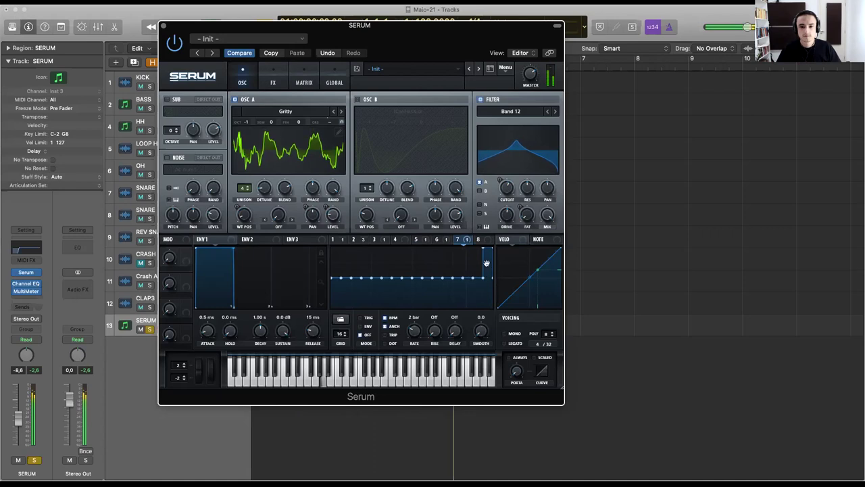
left_click_drag(486, 263, 489, 296)
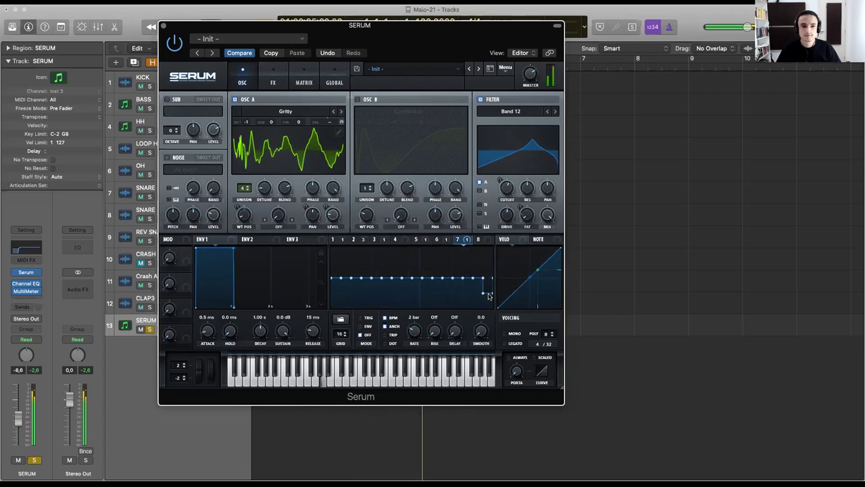
left_click_drag(489, 295, 483, 279)
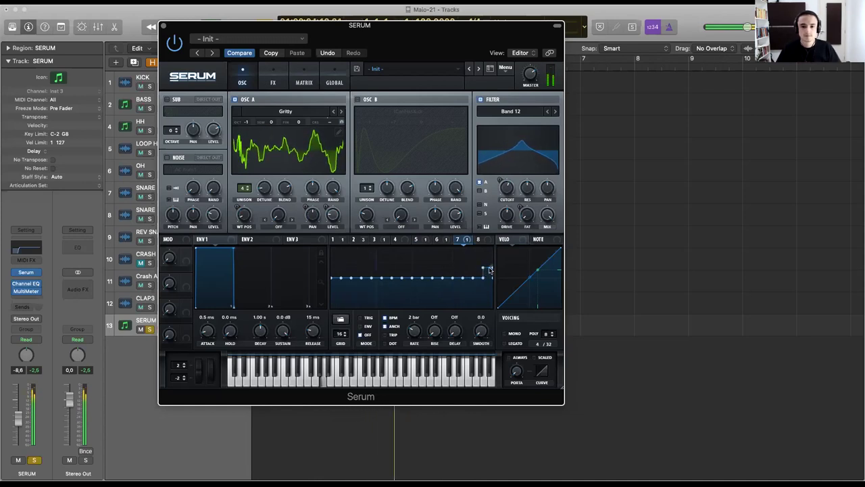
left_click_drag(490, 270, 487, 261)
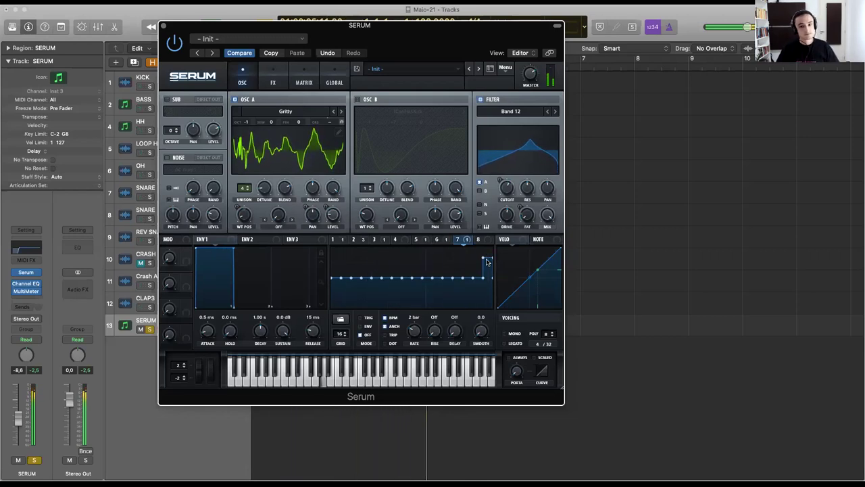
left_click_drag(486, 262, 487, 256)
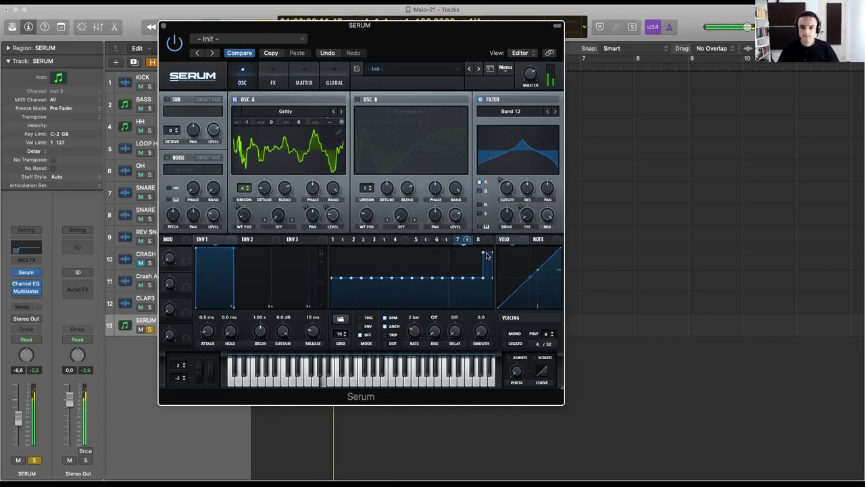
left_click_drag(487, 256, 487, 248)
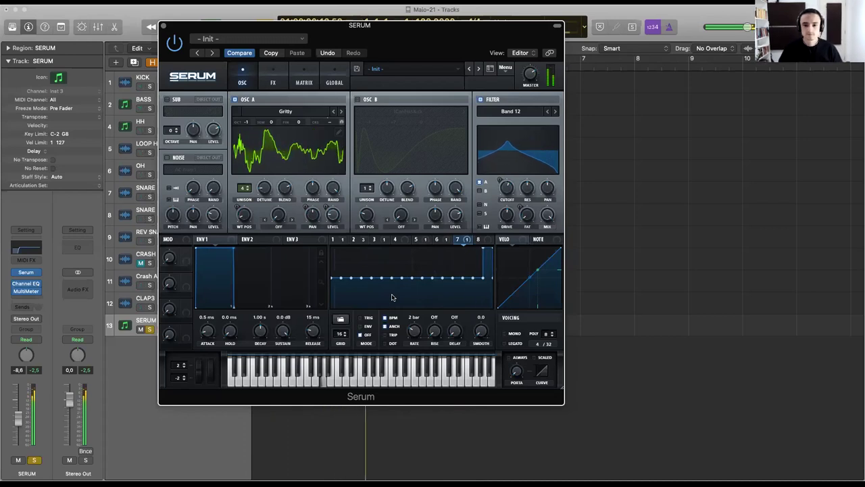
Open the modulation matrix, adjust the amount of LFO 7 on LFO Bus 1, and play the loop.
left_click(302, 82)
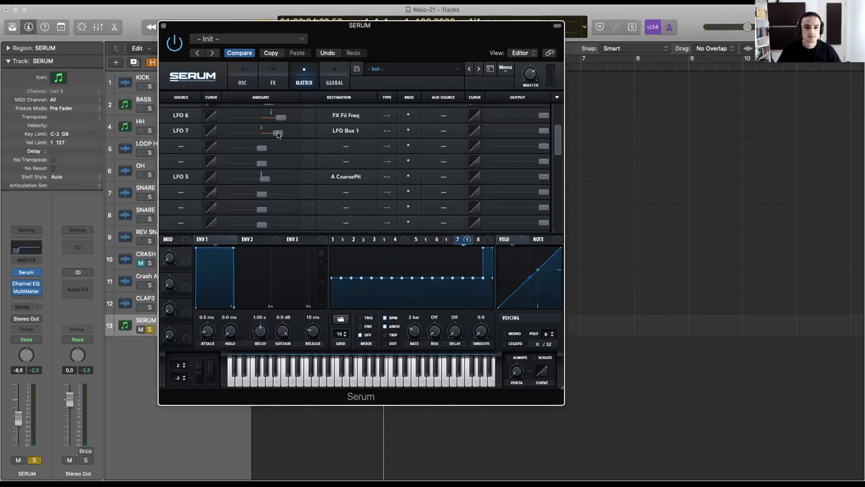
left_click_drag(278, 134, 281, 135)
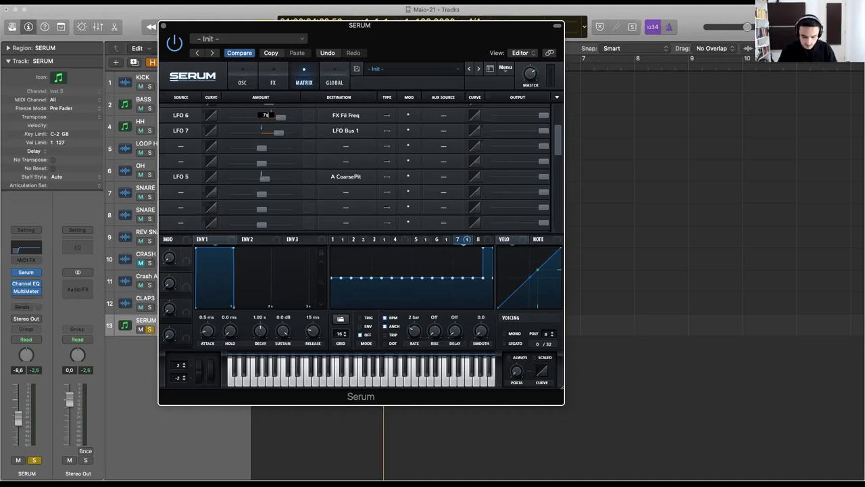
key("space")
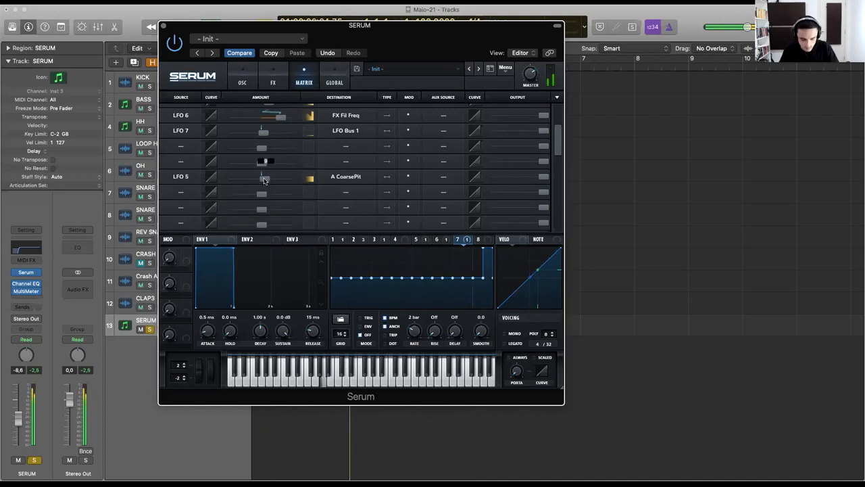
Try an amount of 29 for LFO 5 on oscillator A's coarse pitch, and restore the lower amount.
left_click(265, 161)
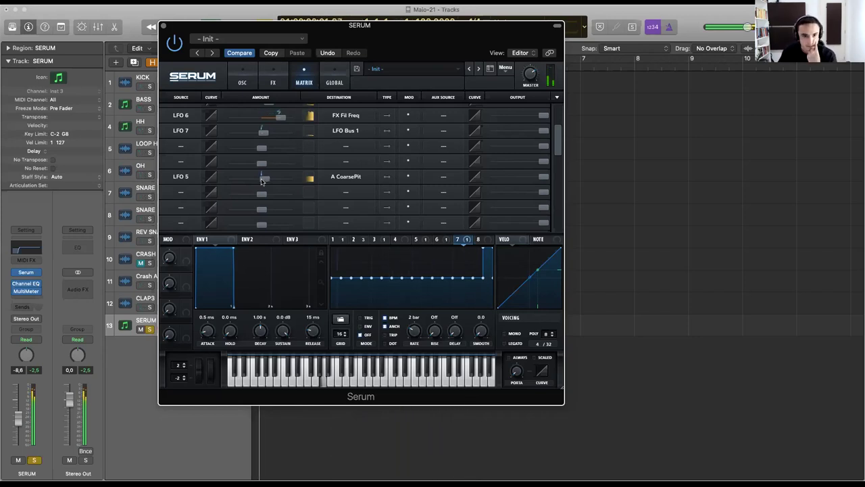
left_click_drag(263, 181, 271, 179)
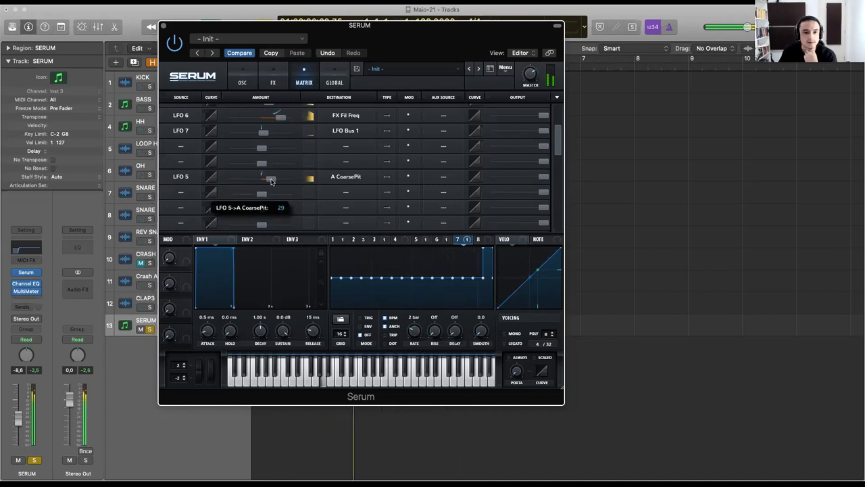
left_click_drag(270, 178, 270, 188)
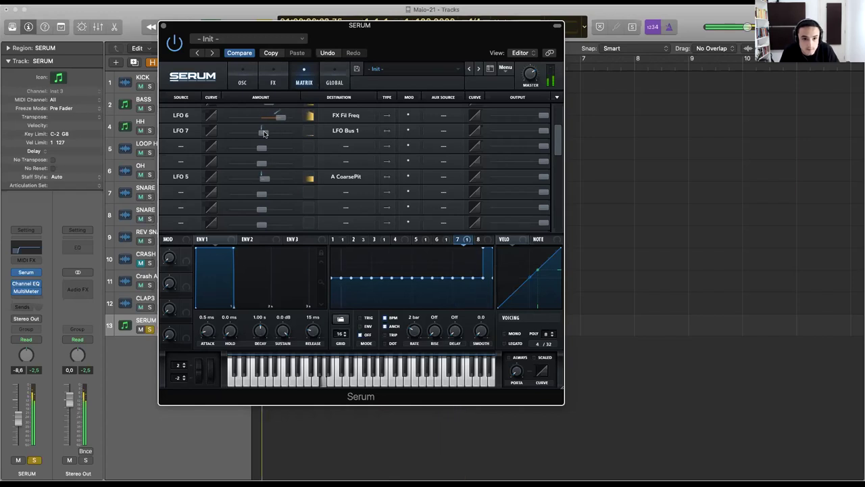
Raise the amount of LFO 7 on LFO Bus 1 to 50, and check the modulated points of LFO 5.
left_click_drag(265, 133, 264, 128)
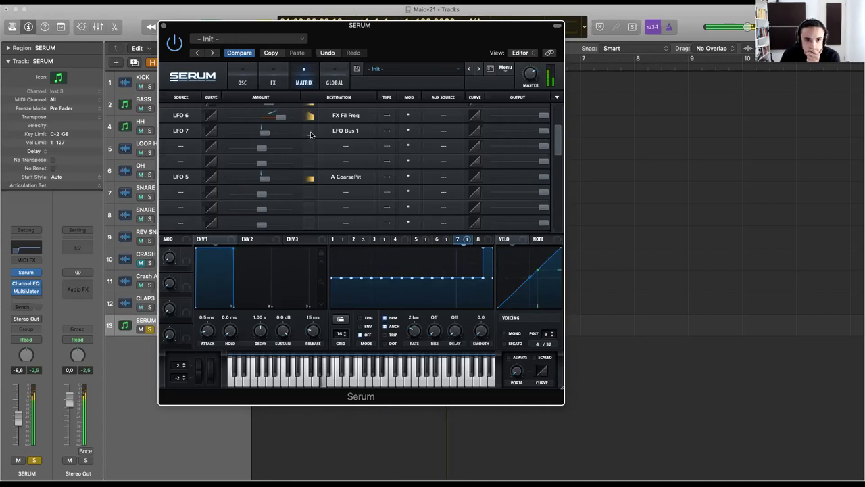
left_click_drag(265, 132, 280, 136)
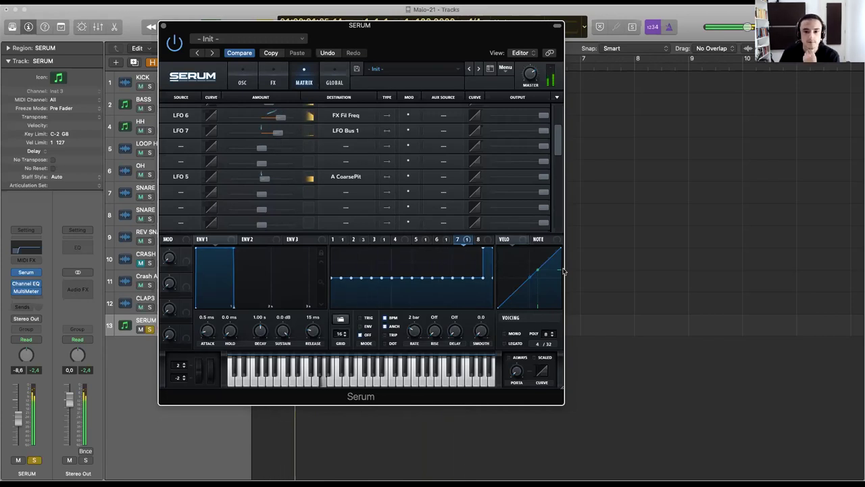
left_click(441, 240)
left_click(426, 240)
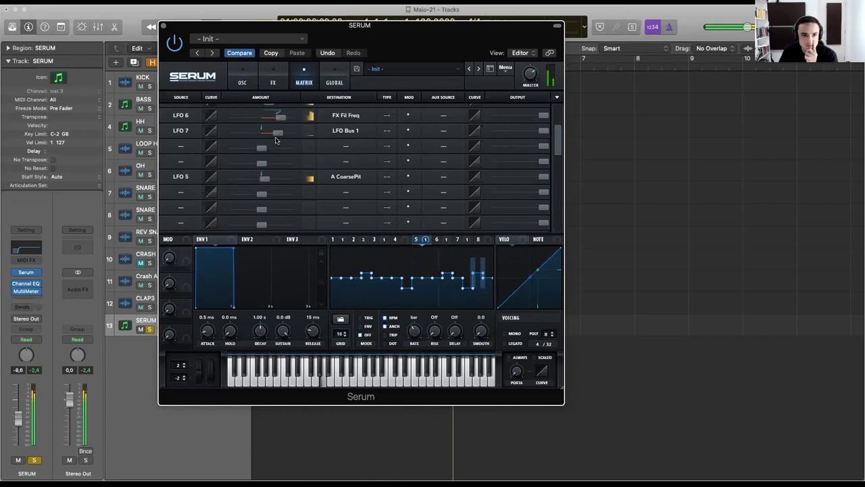
mouse_move(277, 134)
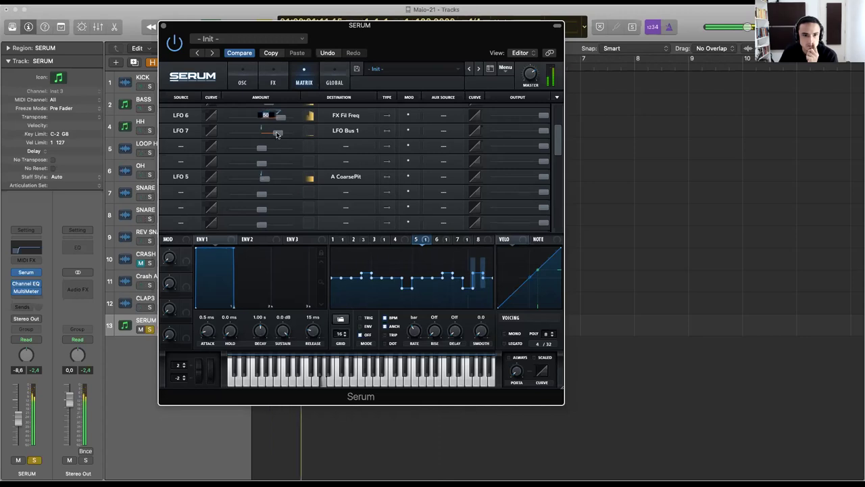
Compare the shapes of LFO 7, LFO 6 and LFO 5 while the loop plays.
left_click(463, 239)
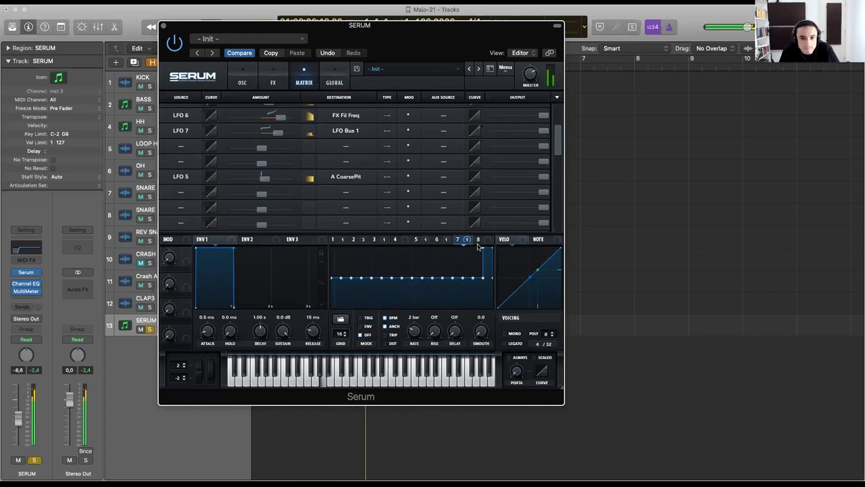
left_click(442, 241)
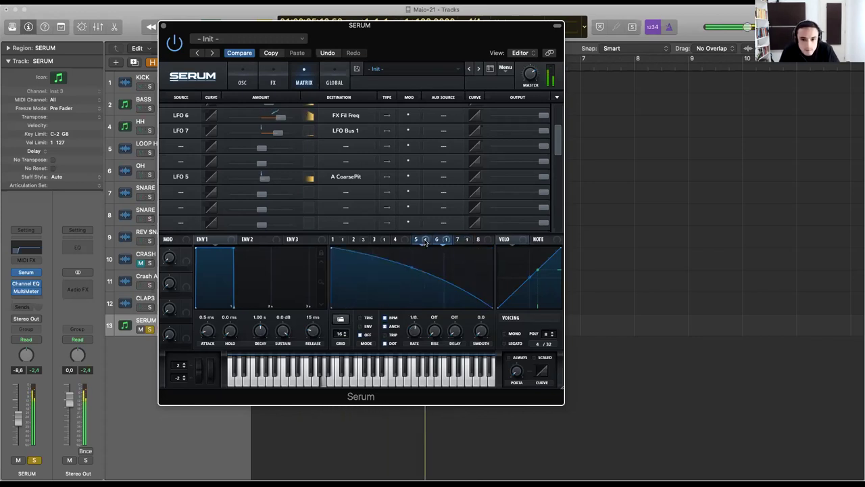
left_click(417, 241)
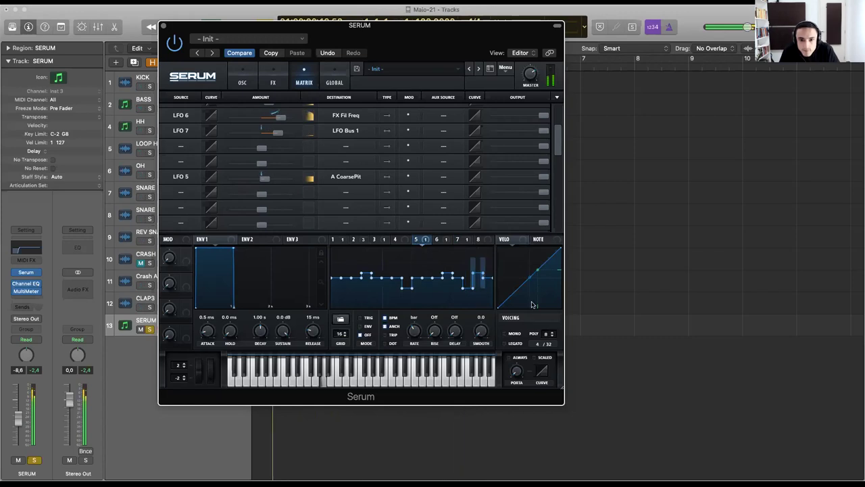
right_click(484, 281)
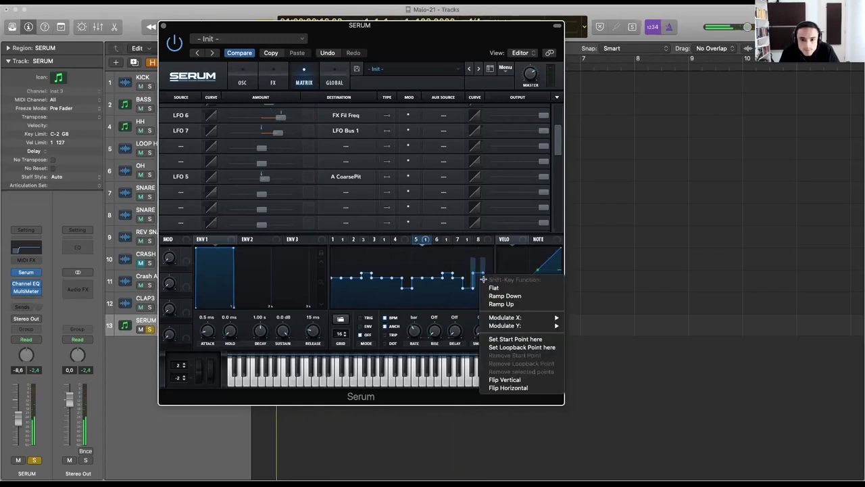
mouse_move(543, 326)
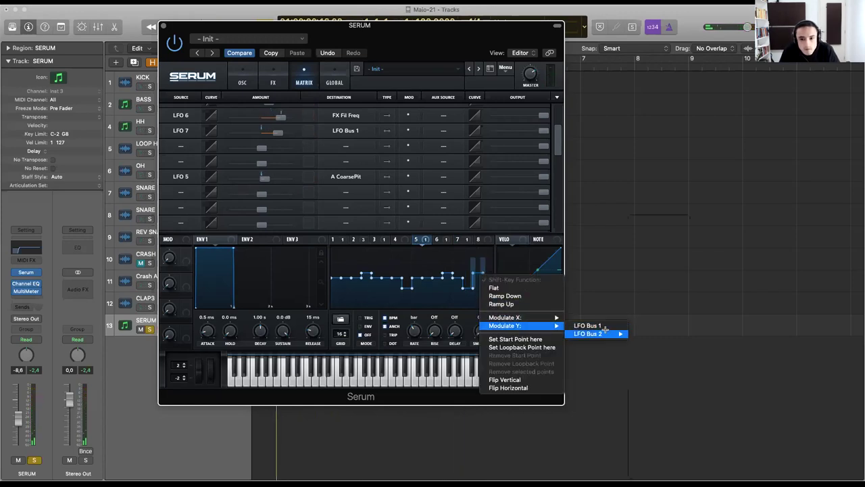
mouse_move(600, 334)
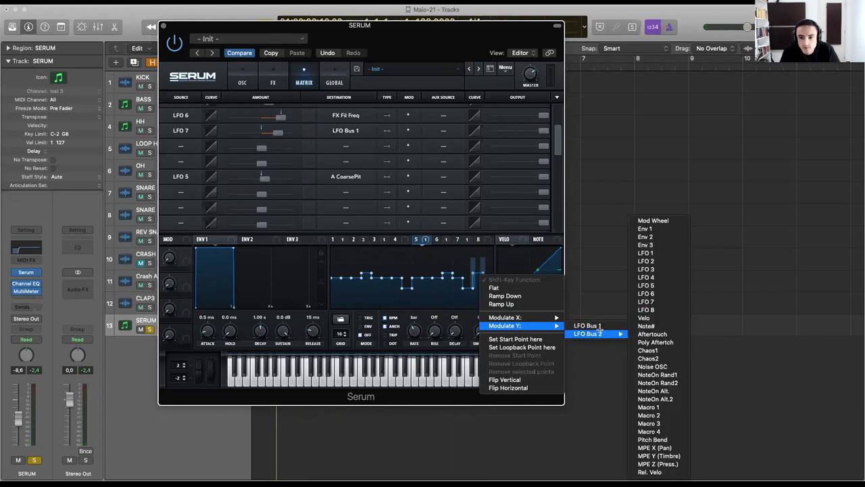
key("Escape")
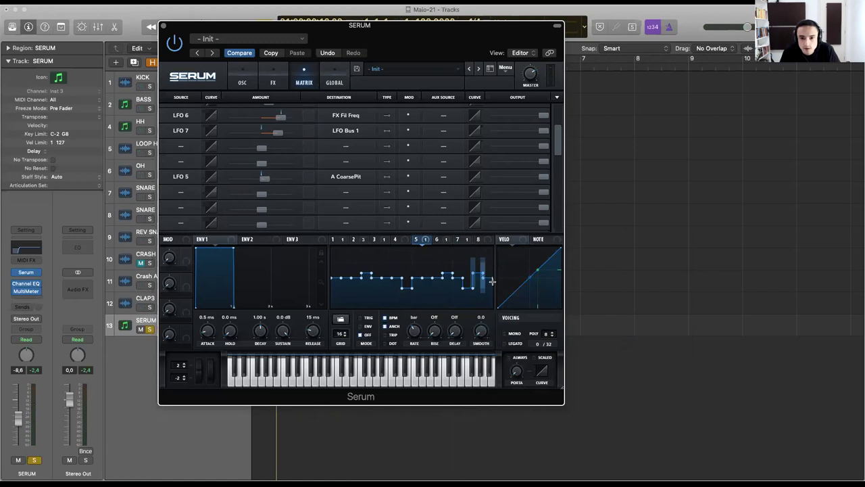
Modulate the Y position of LFO 5's very last point through LFO Bus 1, and play the loop.
right_click(492, 277)
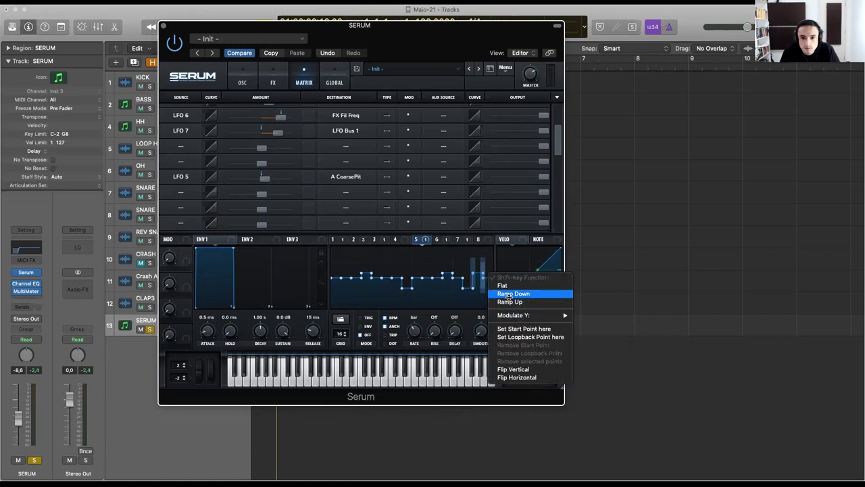
mouse_move(517, 316)
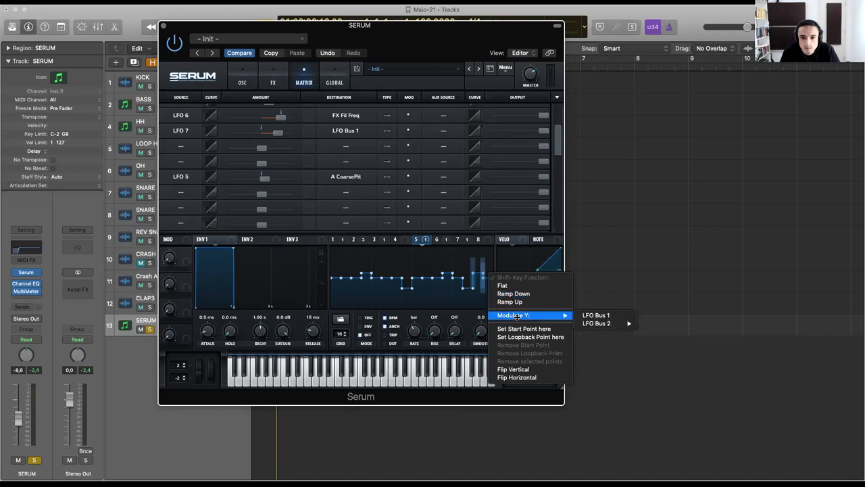
left_click(626, 315)
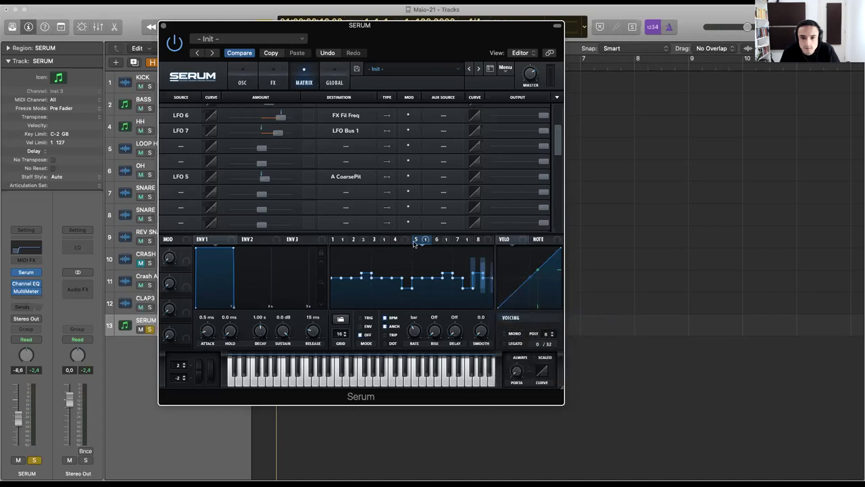
key("space")
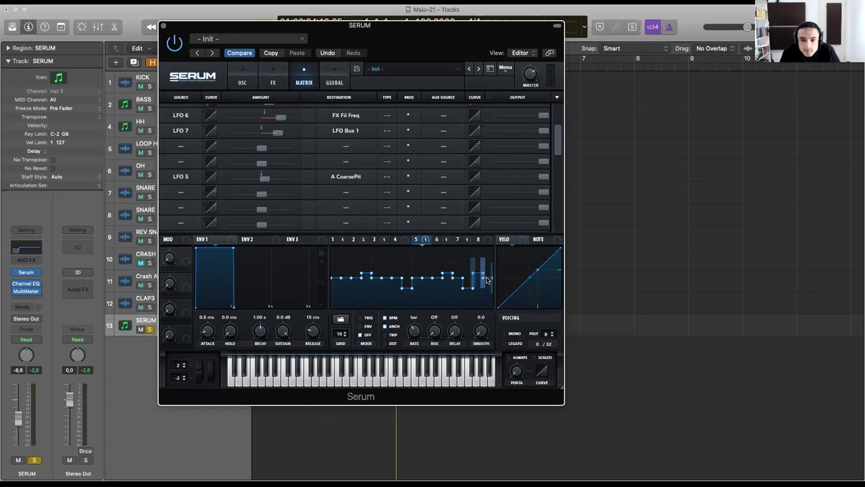
key("space")
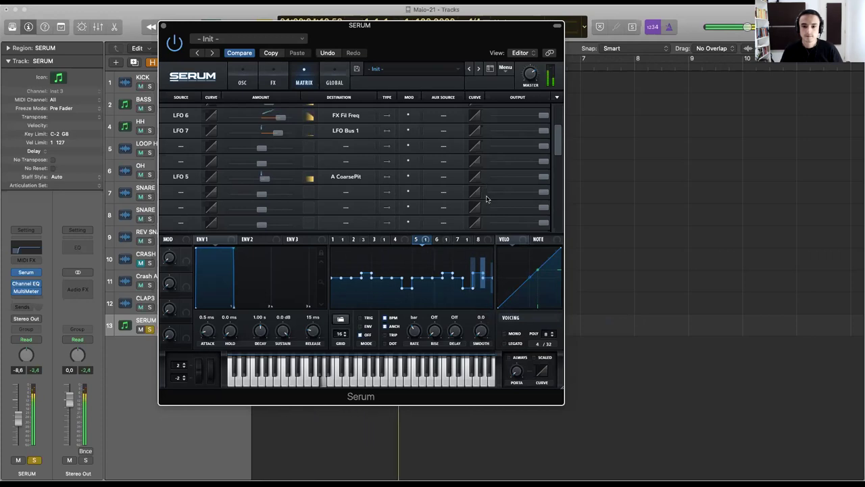
Modulate the X position of the end point of LFO 5's last raised step through LFO Bus 1, and raise the curve's final point.
right_click(483, 281)
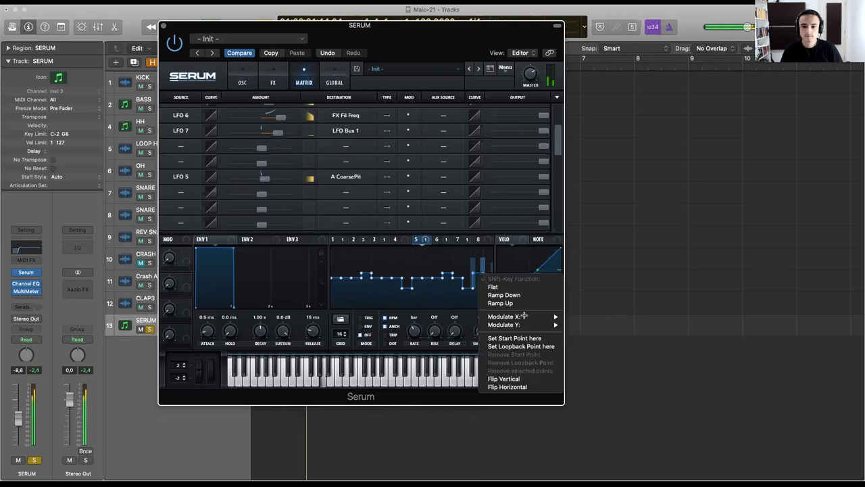
mouse_move(534, 316)
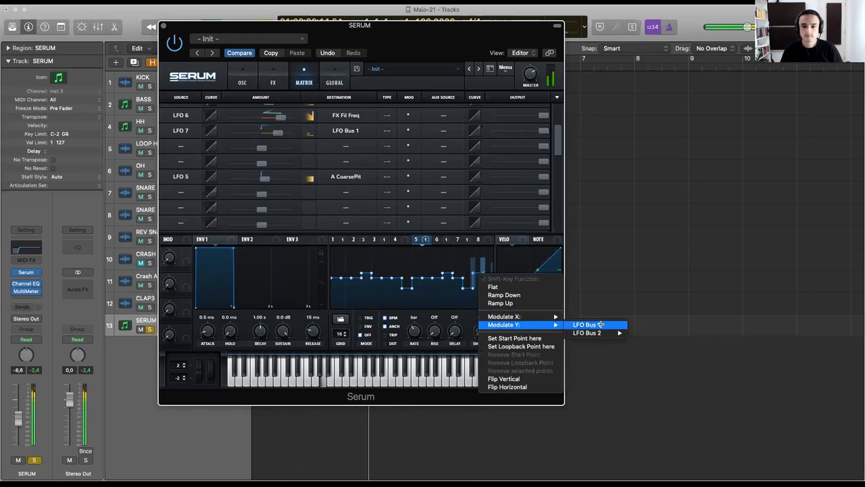
left_click(586, 316)
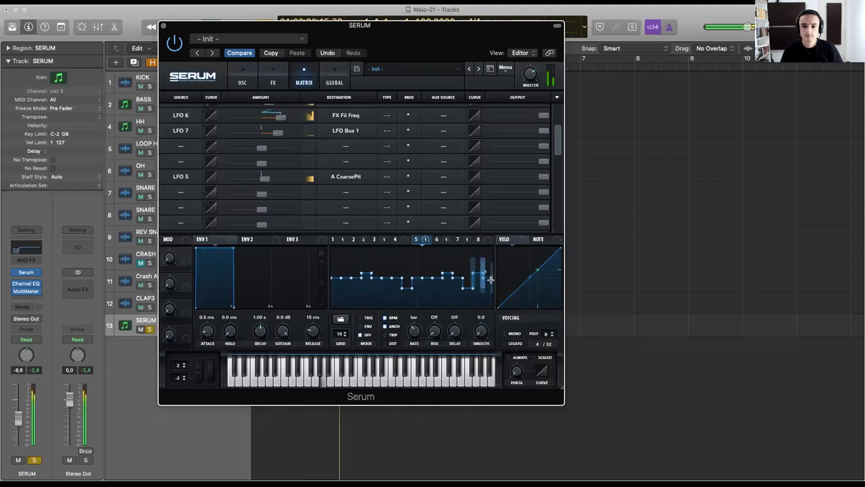
left_click_drag(491, 277, 492, 280)
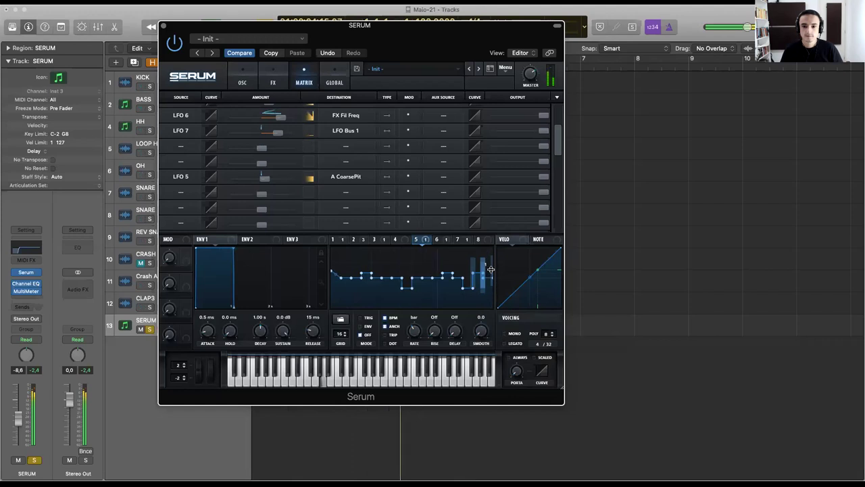
Modulate the Y position of the point at the end of LFO 5's curve.
right_click(492, 281)
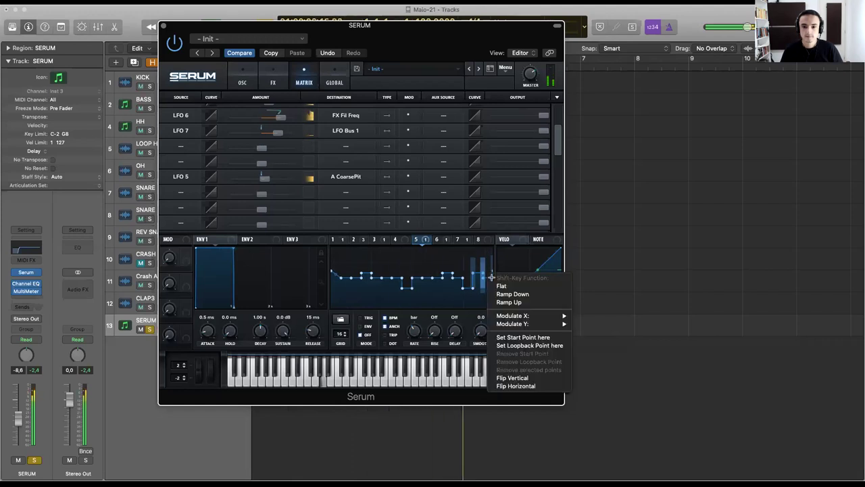
mouse_move(535, 324)
left_click(603, 324)
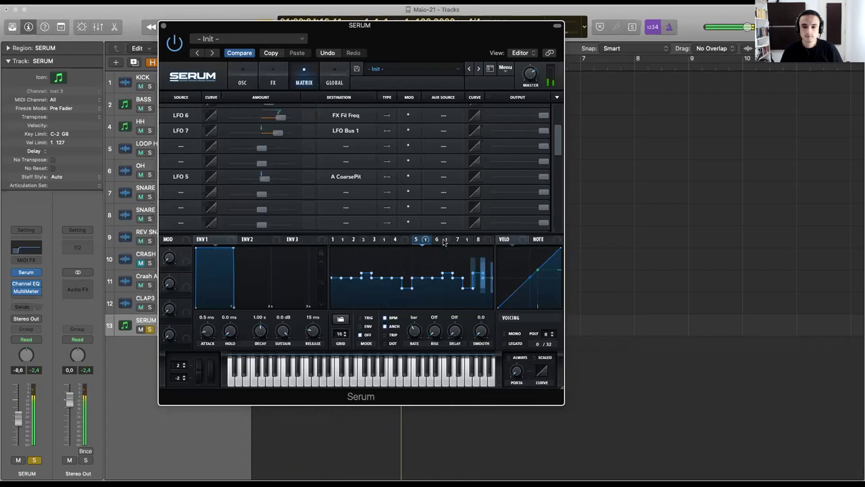
Reshape the end of LFO 7 into a narrow full-height spike dropping straight to the middle baseline, and level the first point with that baseline.
left_click(464, 240)
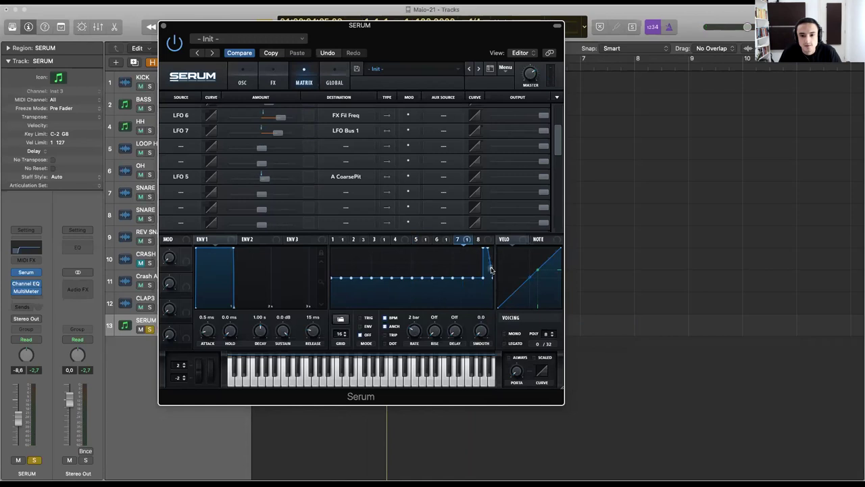
left_click_drag(488, 272, 488, 277)
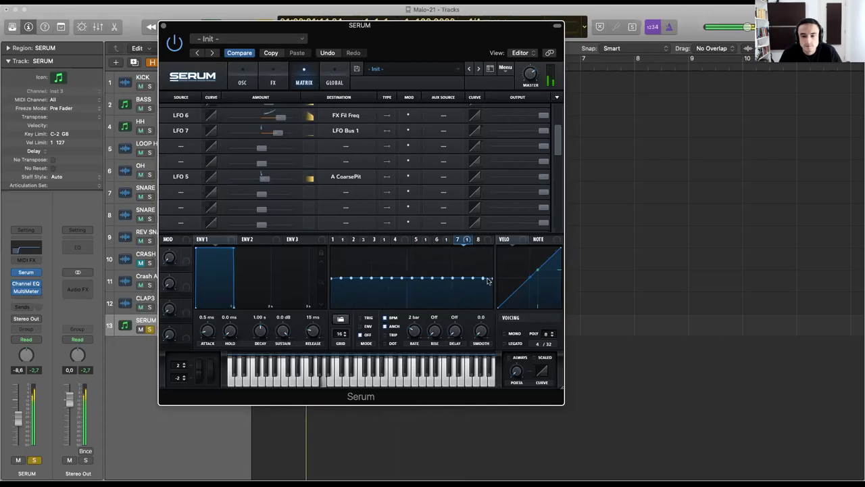
left_click_drag(489, 280, 485, 246)
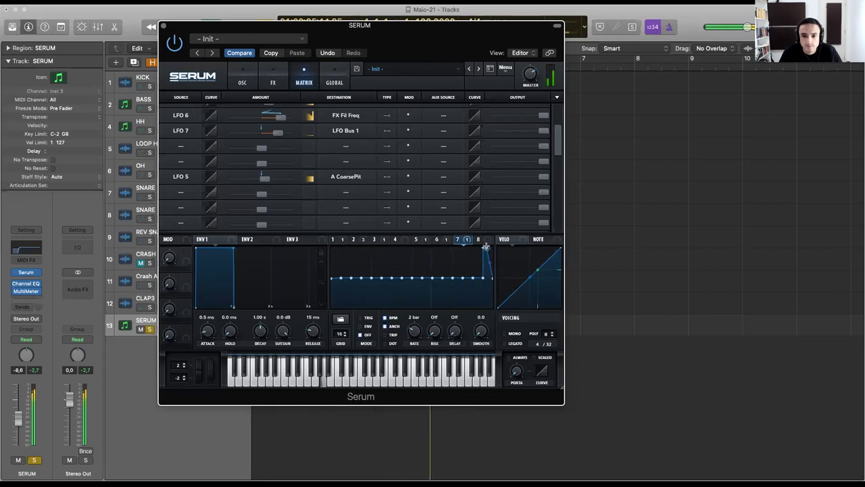
double_click(490, 276)
left_click_drag(490, 277, 487, 278)
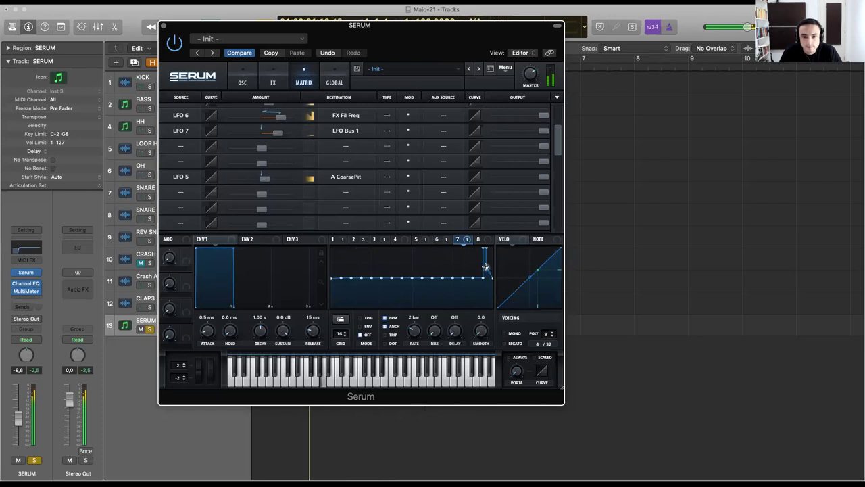
left_click_drag(486, 267, 491, 270)
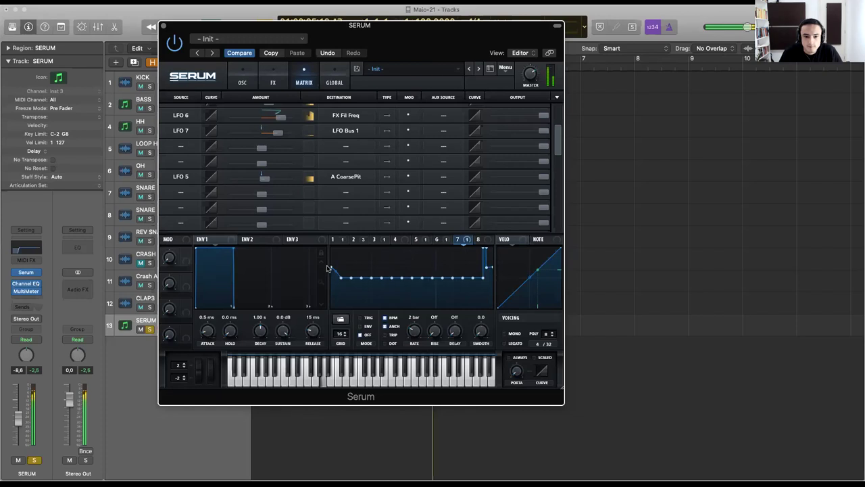
left_click_drag(331, 269, 331, 276)
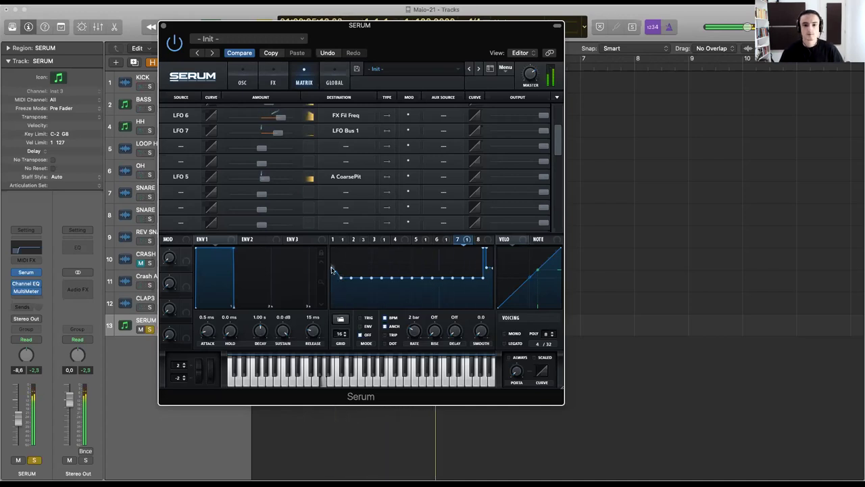
left_click_drag(331, 270, 330, 277)
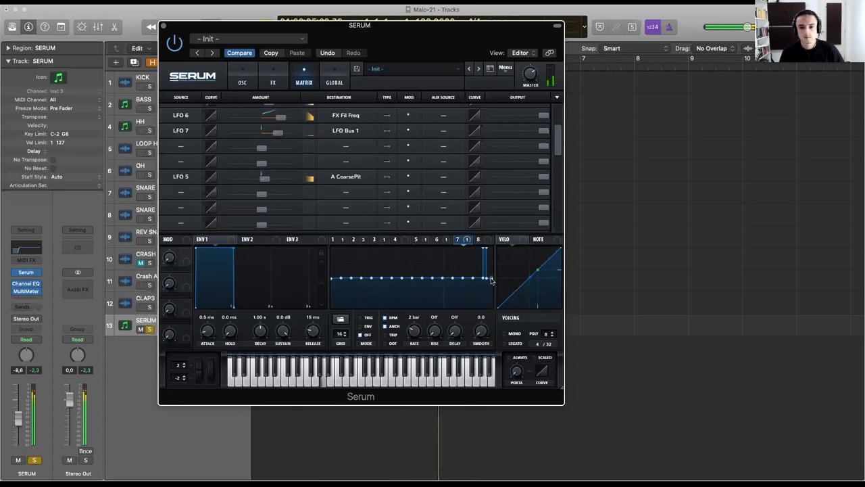
Return to LFO 5, play the loop, and remove the modulation from the lower end point of the last raised step.
left_click(446, 241)
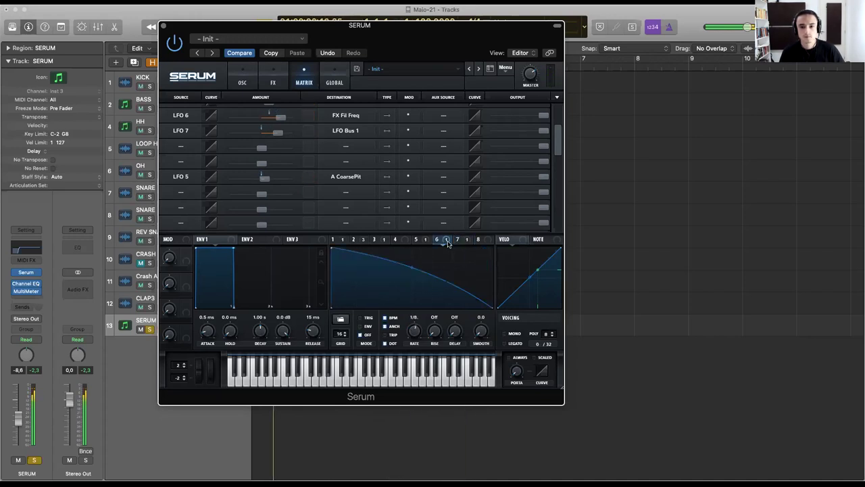
left_click(416, 240)
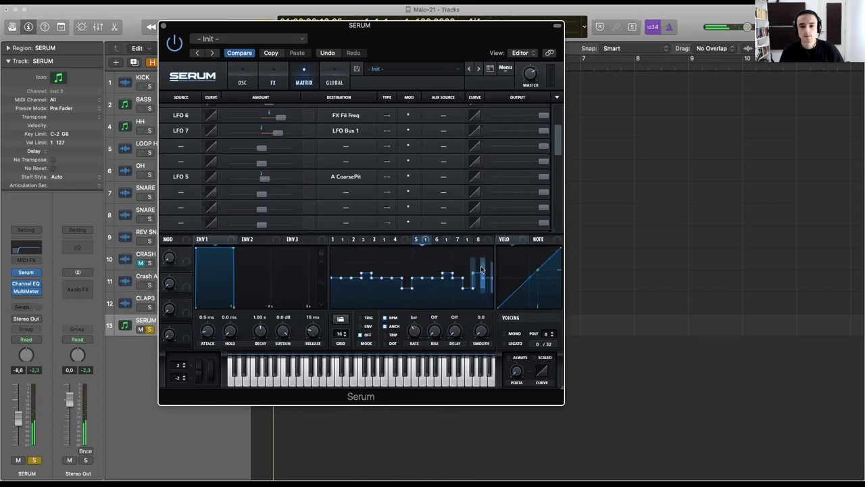
key("space")
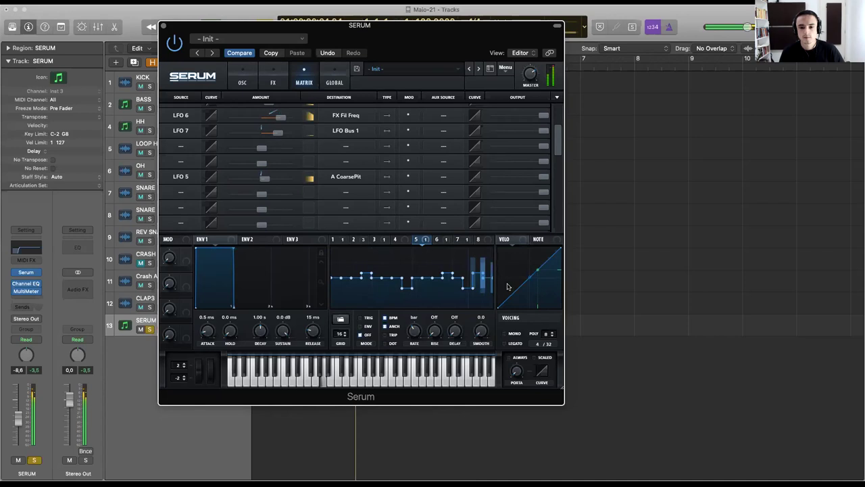
right_click(480, 275)
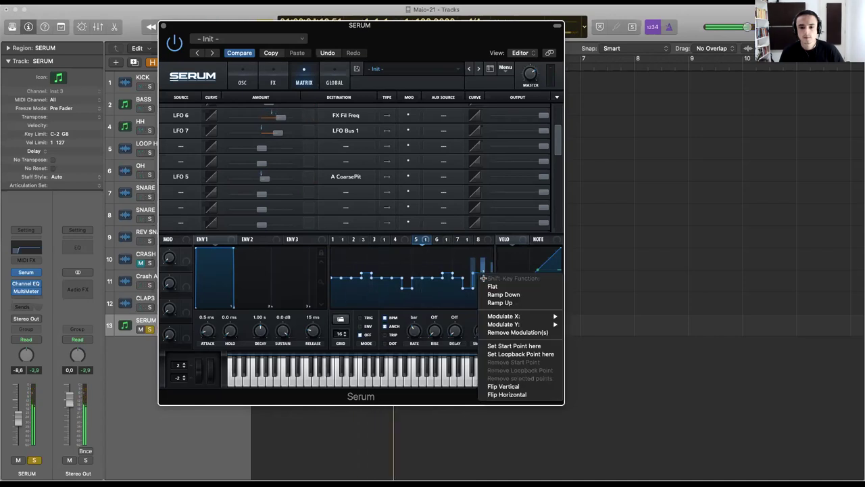
mouse_move(527, 324)
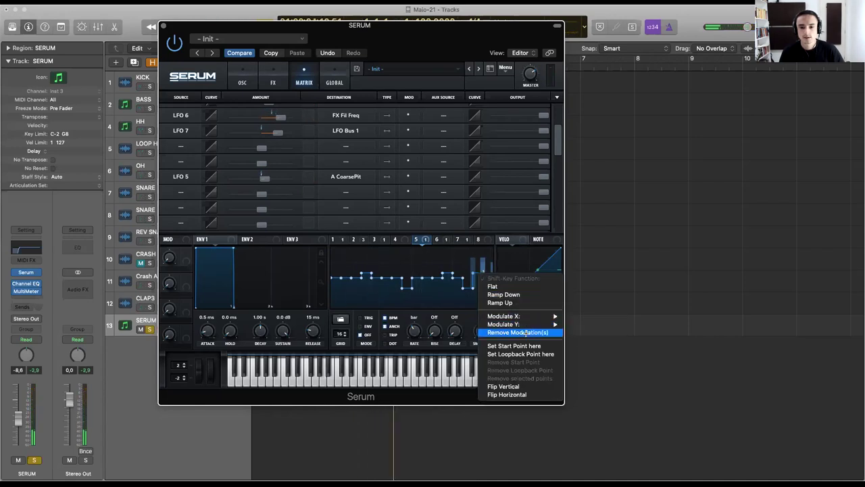
left_click(525, 333)
right_click(482, 281)
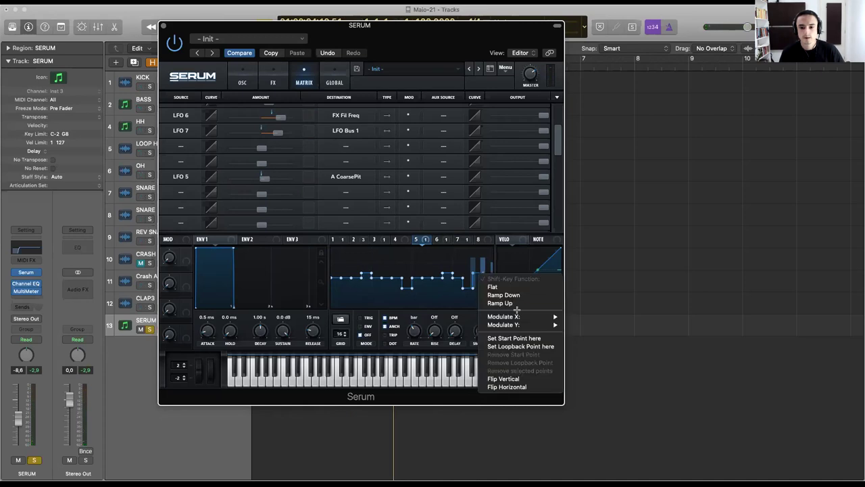
mouse_move(509, 325)
left_click(486, 281)
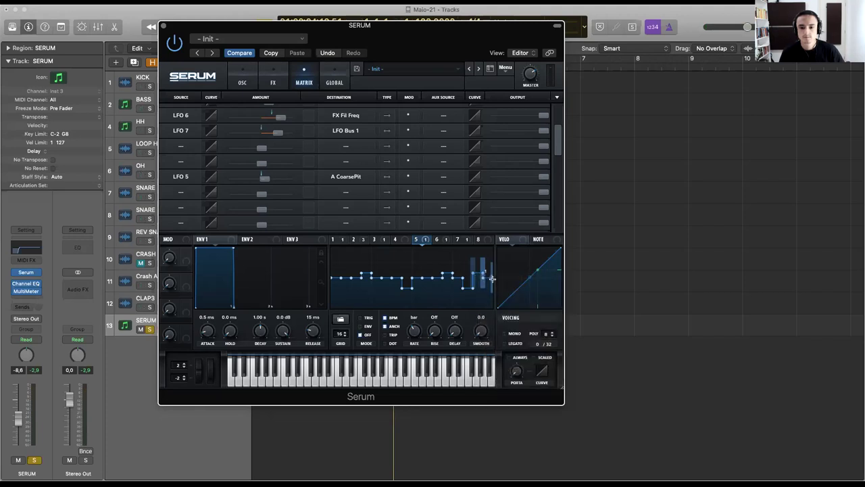
Remove the modulation from LFO 5's final point and play the loop.
right_click(492, 279)
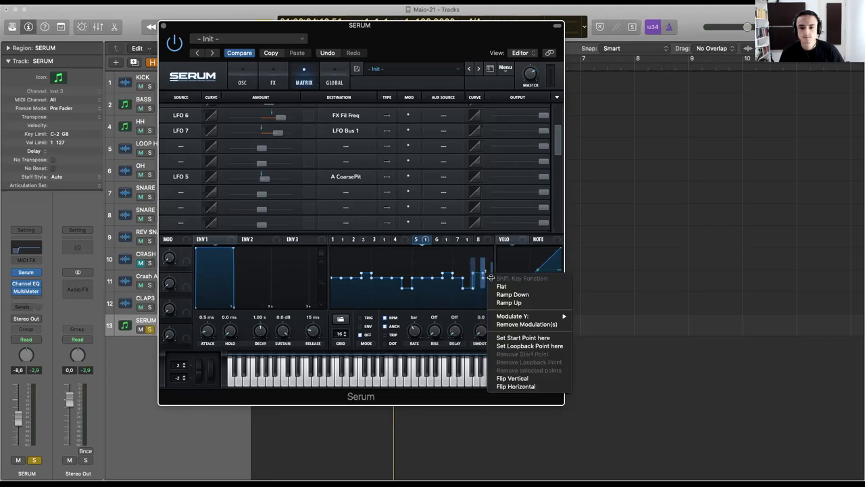
left_click(528, 324)
right_click(491, 280)
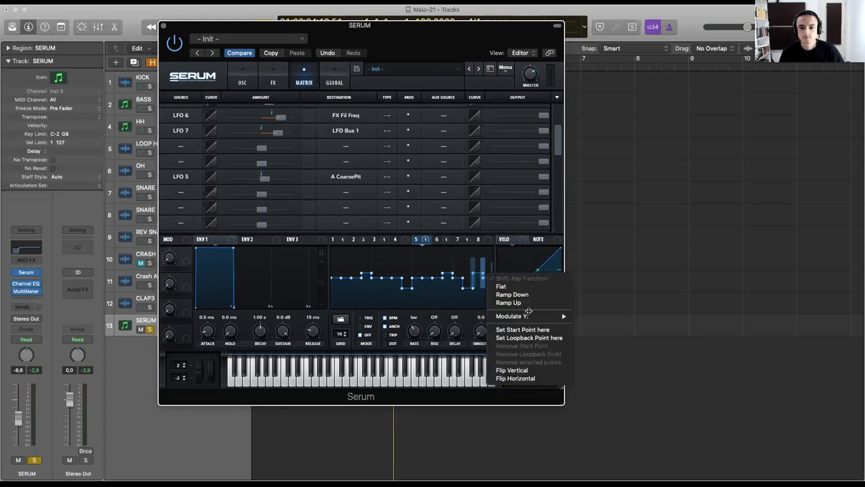
left_click(457, 308)
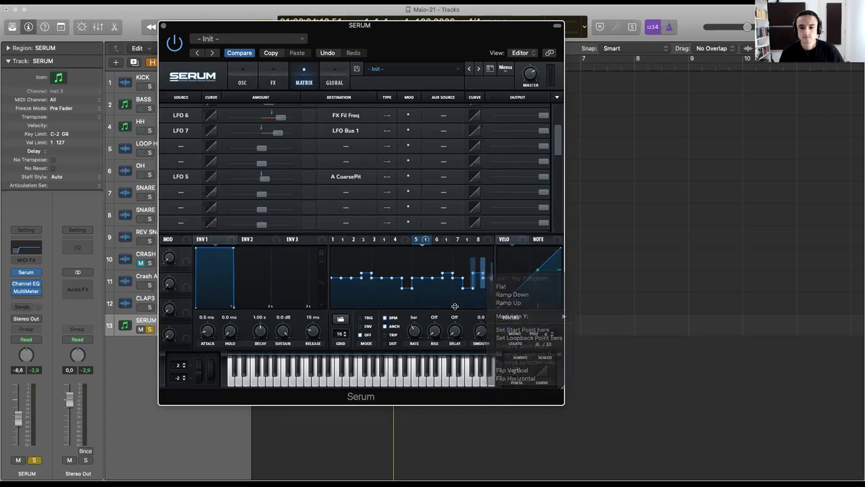
key("space")
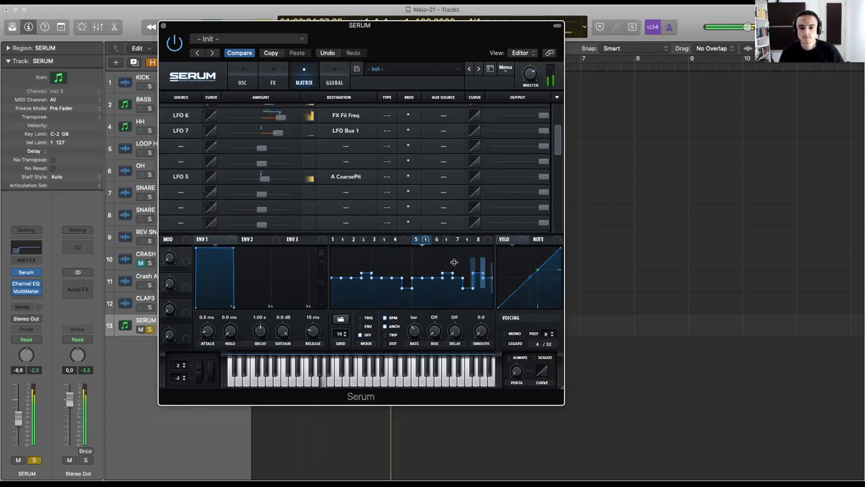
Check the modulation options of LFO 5's final point and of the lower end point of its last raised step.
right_click(491, 276)
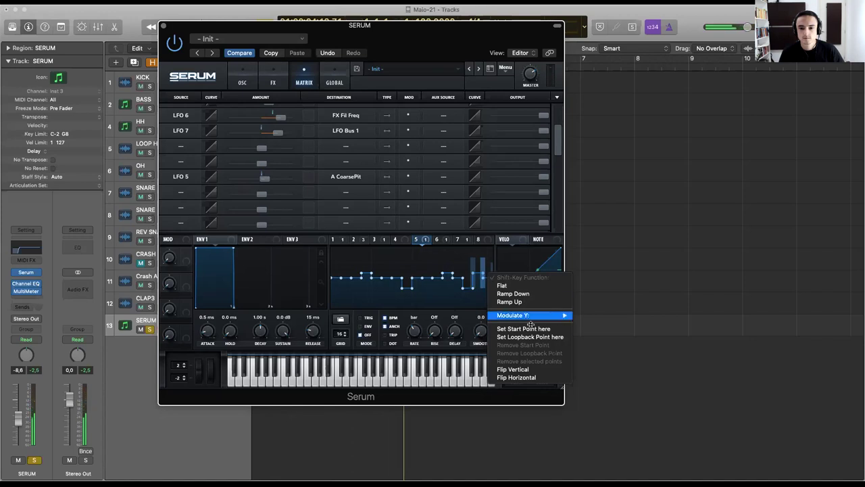
left_click(460, 312)
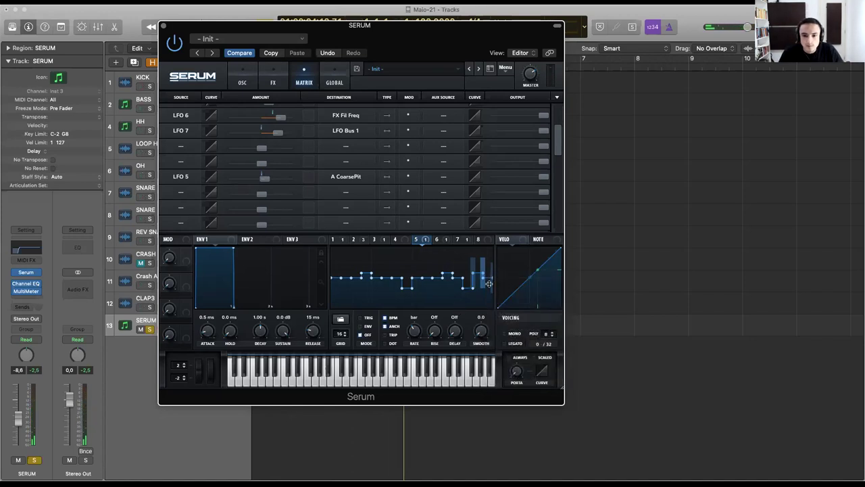
right_click(491, 277)
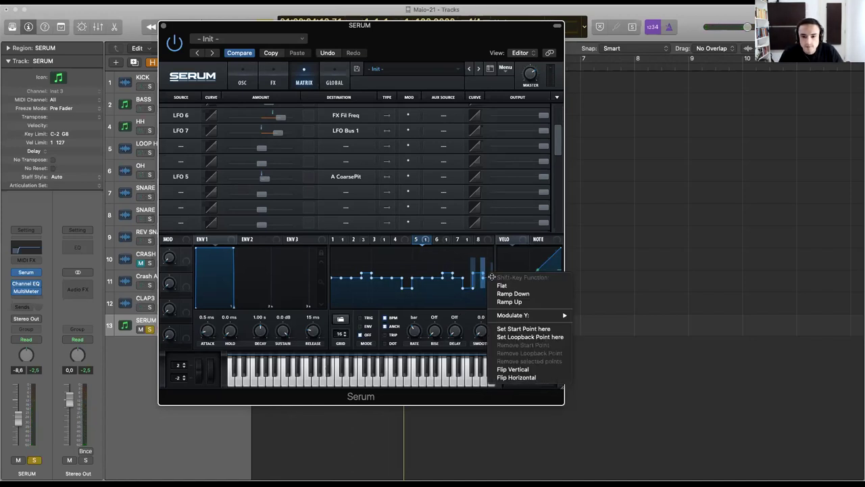
left_click(483, 278)
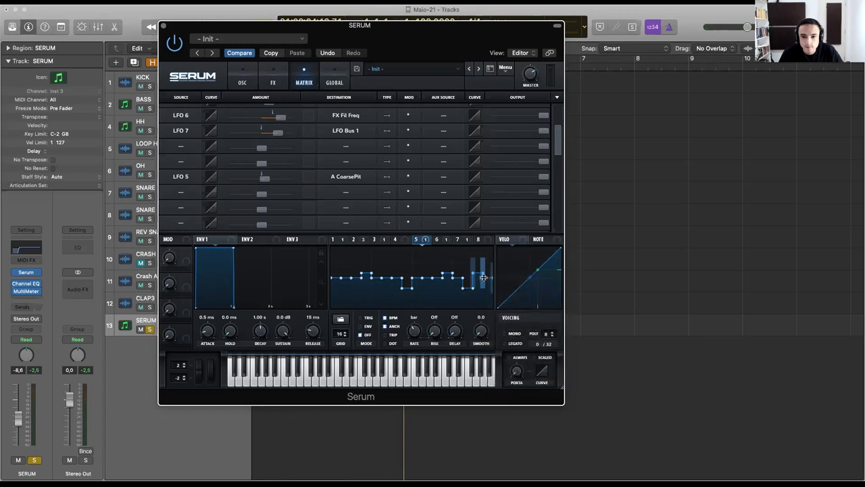
right_click(483, 277)
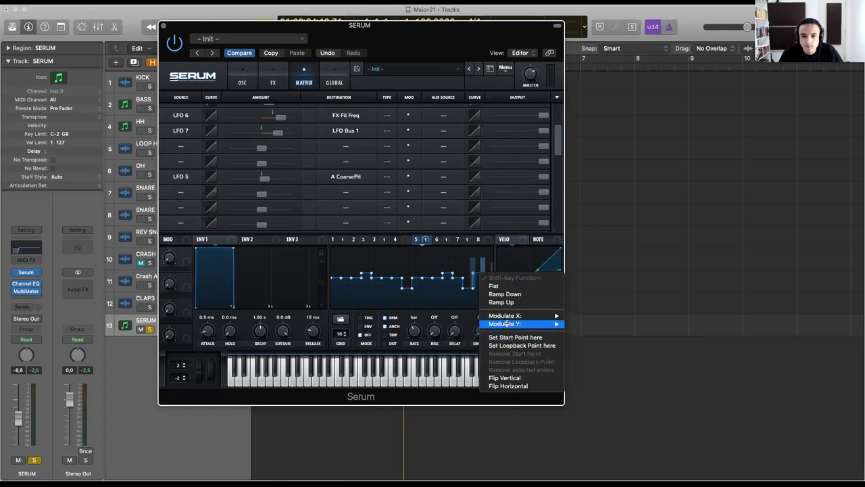
left_click(436, 302)
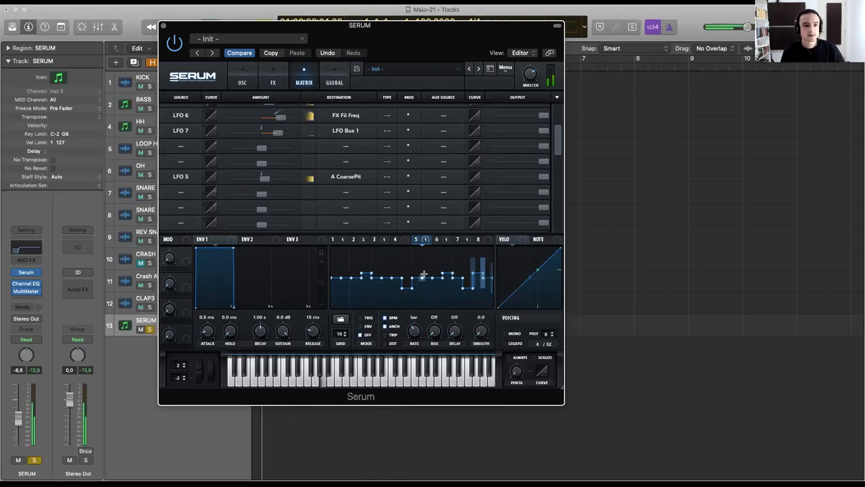
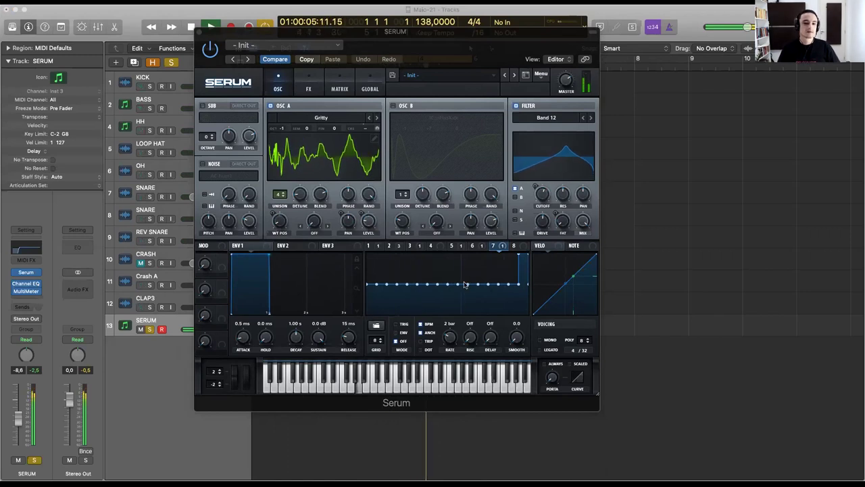
Stop playback, move the Serum window higher on the screen, and bring up LFO 5's curve after viewing LFO 6.
key("space")
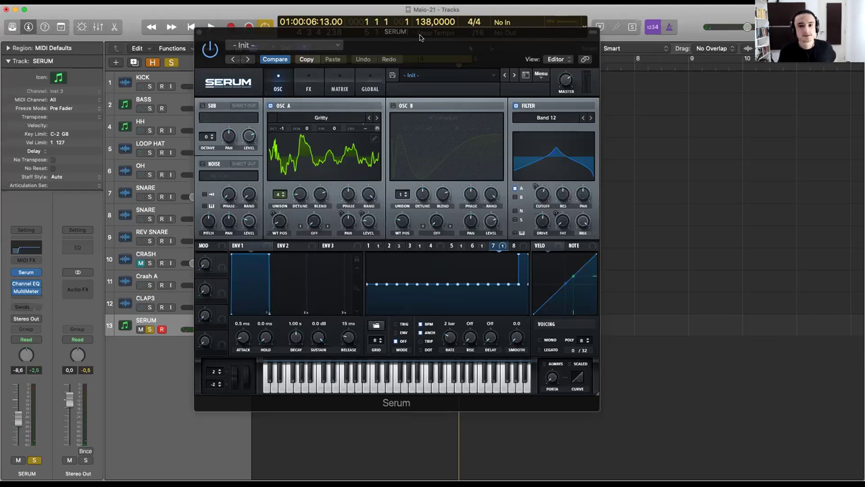
left_click_drag(514, 54, 490, 33)
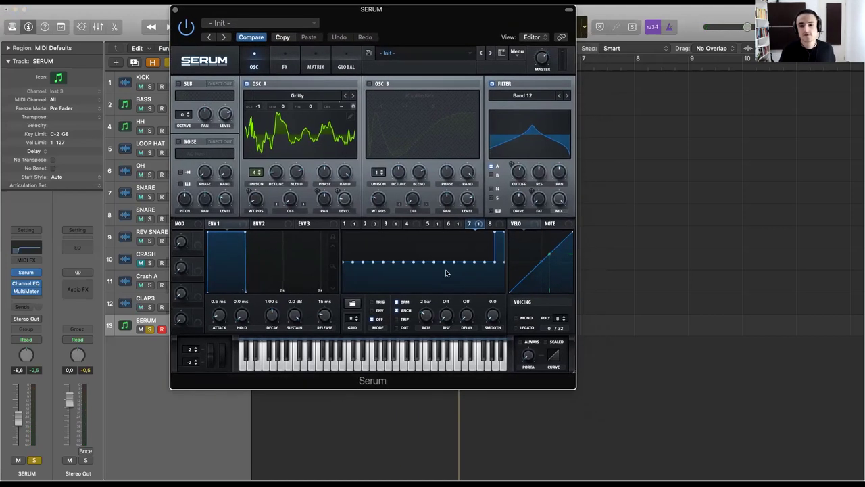
left_click(449, 223)
left_click(427, 224)
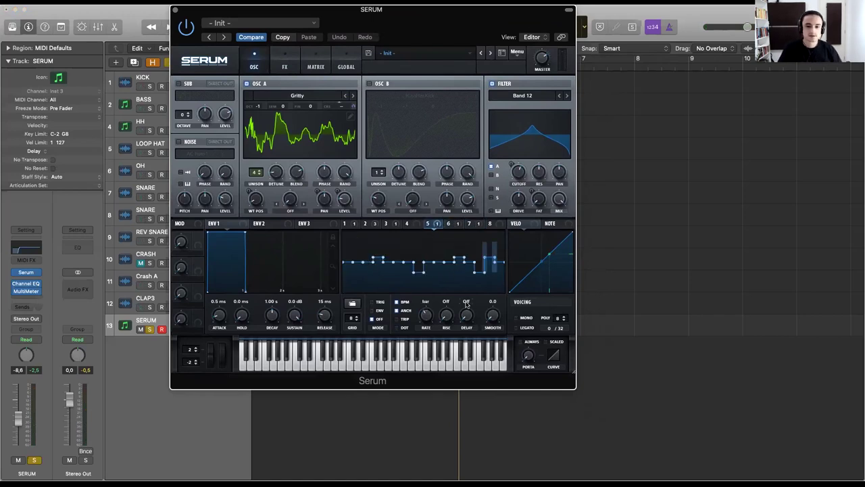
Play the loop while watching LFO 5's modulated points, and open LFO 8.
key("space")
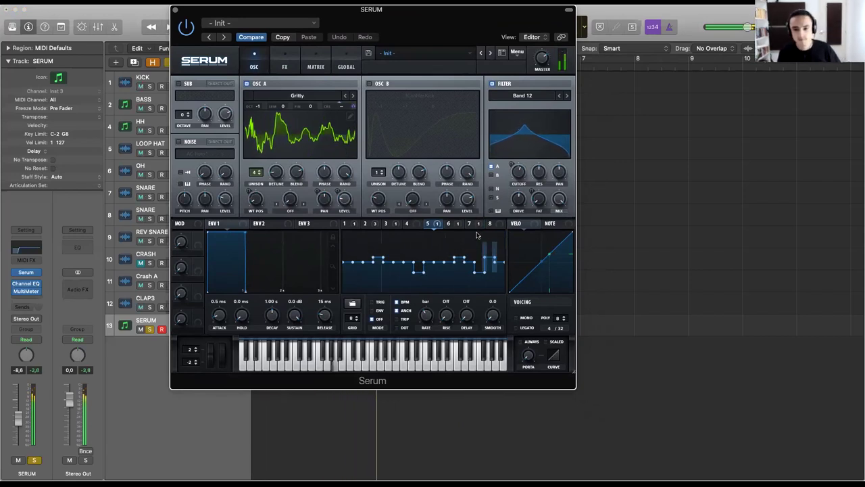
key("space")
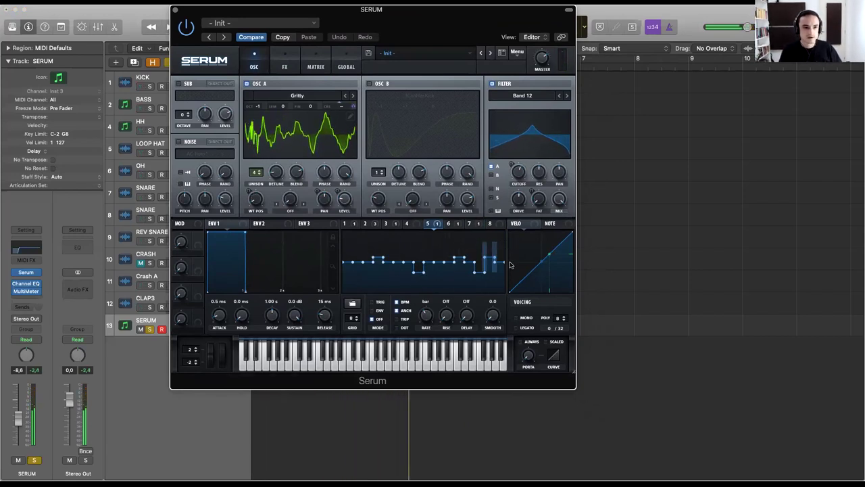
key("space")
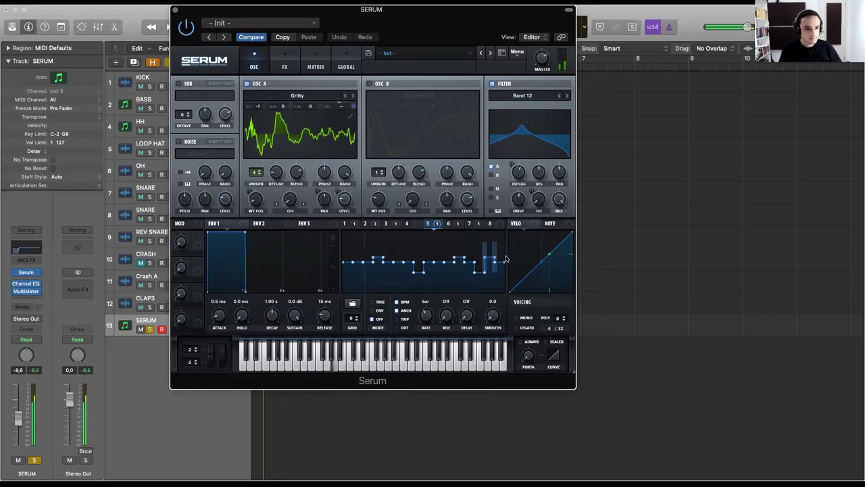
left_click_drag(483, 269, 490, 242)
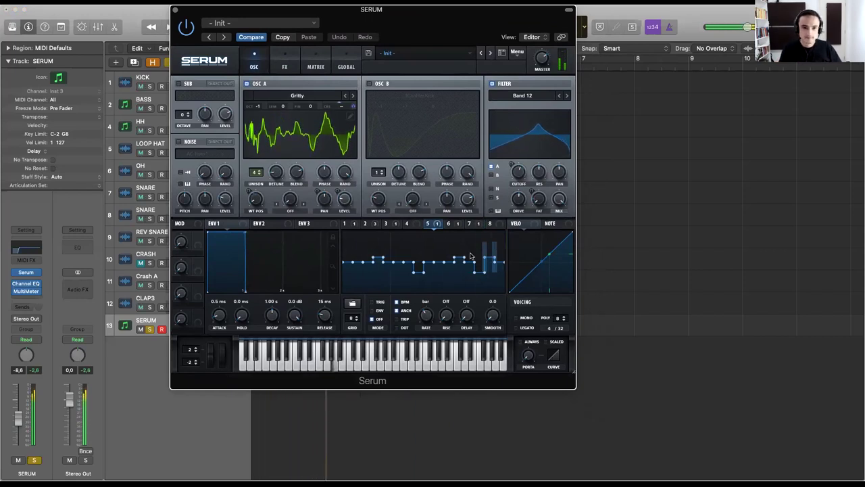
left_click(499, 225)
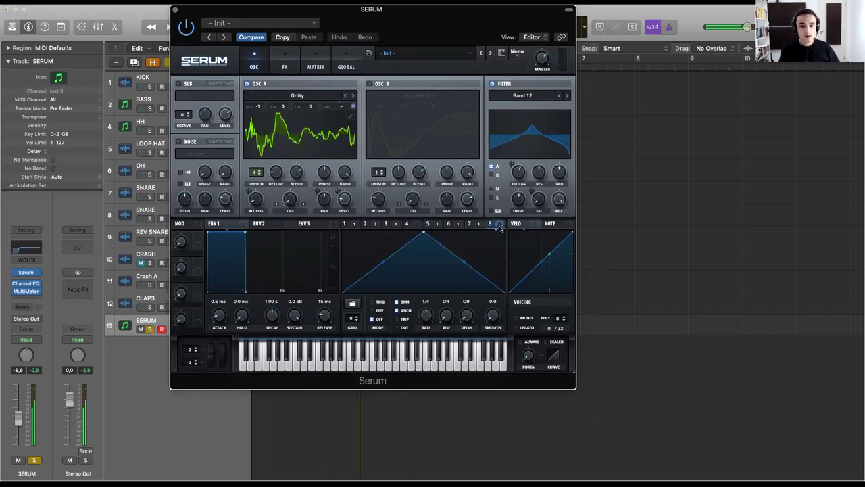
Enable oscillator B with the Kream wavetable, lower its level, and assign LFO 1 to modulate that level.
left_click(369, 84)
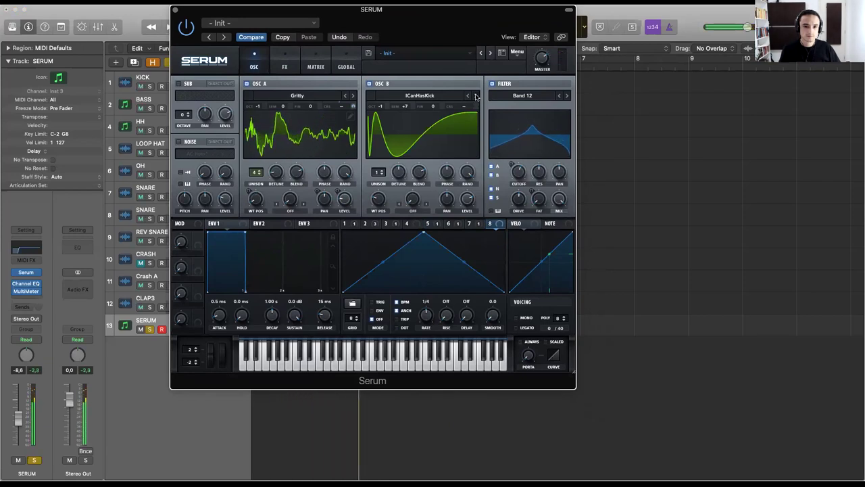
left_click(475, 97)
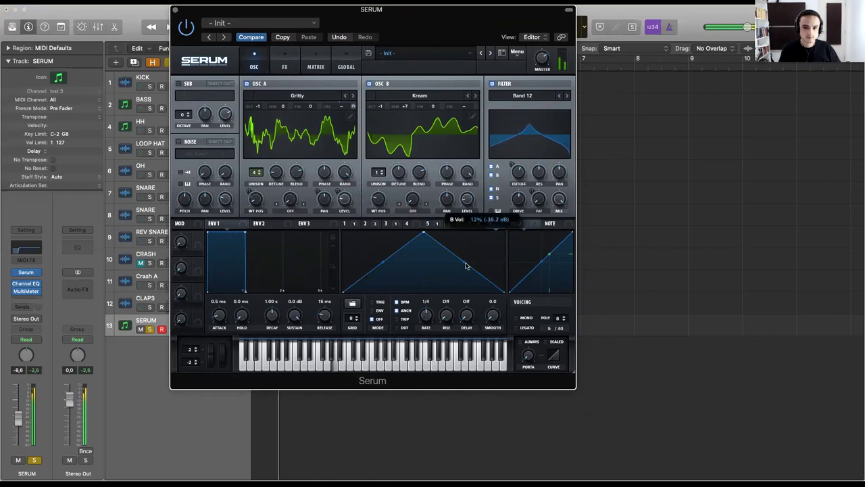
left_click(346, 224)
left_click_drag(349, 228, 467, 200)
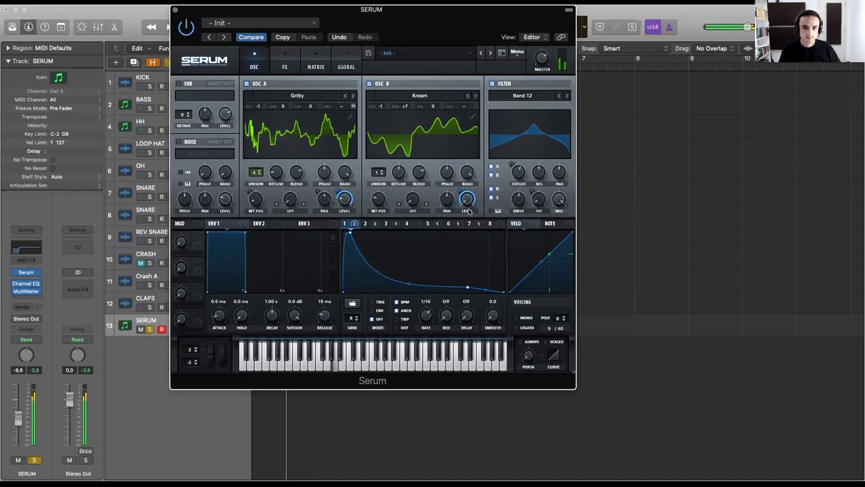
Set oscillator B's unison to 7 voices.
left_click_drag(378, 171, 382, 123)
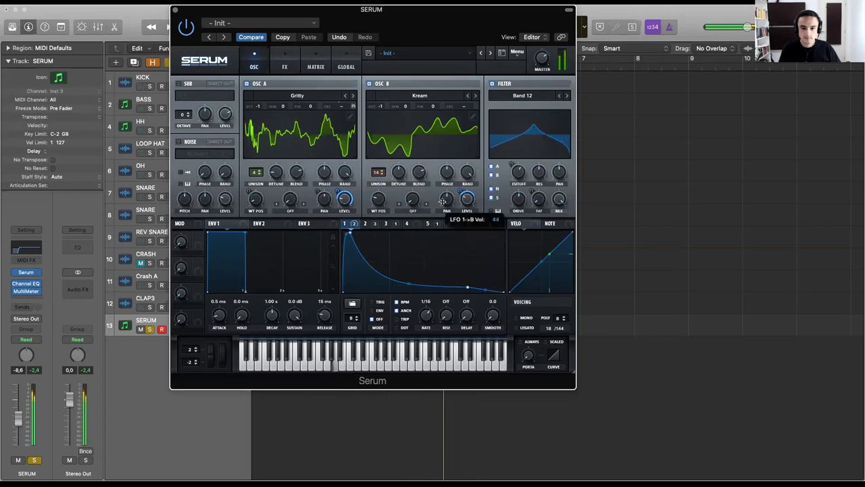
left_click_drag(378, 171, 381, 235)
mouse_move(381, 201)
left_mouse_down()
mouse_move(388, 131)
mouse_move(378, 215)
left_mouse_up()
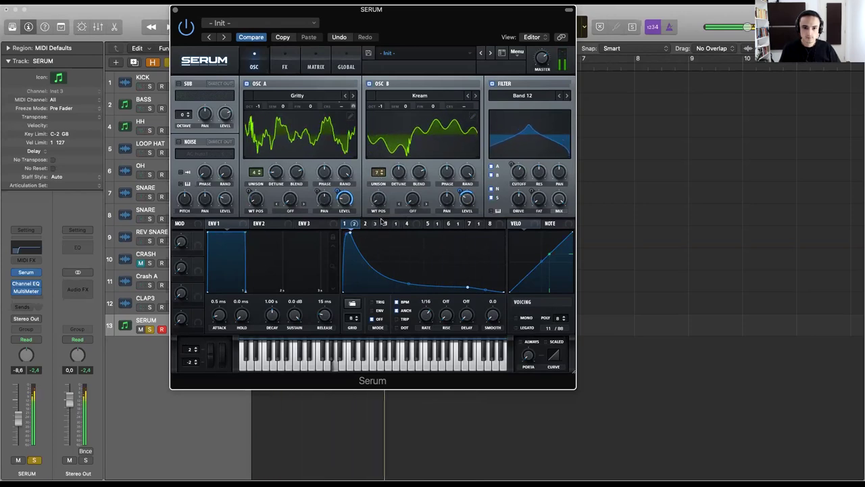
Find the stepped pitch curve of LFO 5 and assign it to oscillator B's coarse pitch.
left_click(366, 223)
left_click(406, 224)
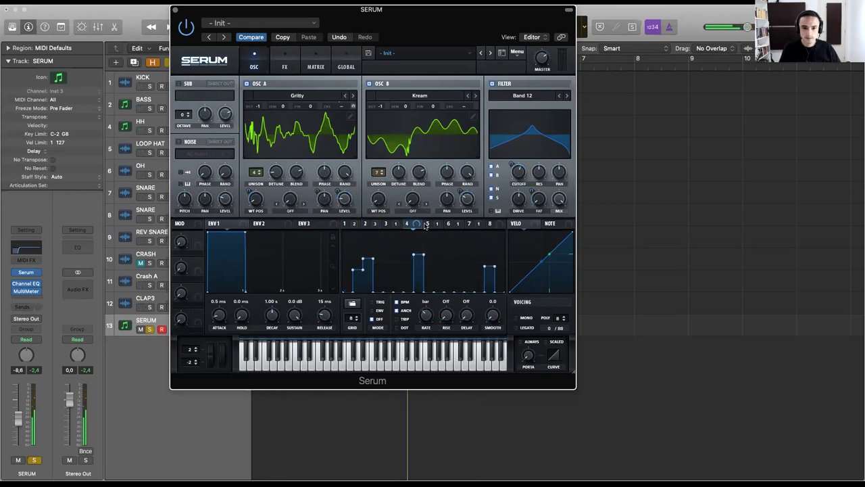
left_click(449, 225)
left_click(438, 224)
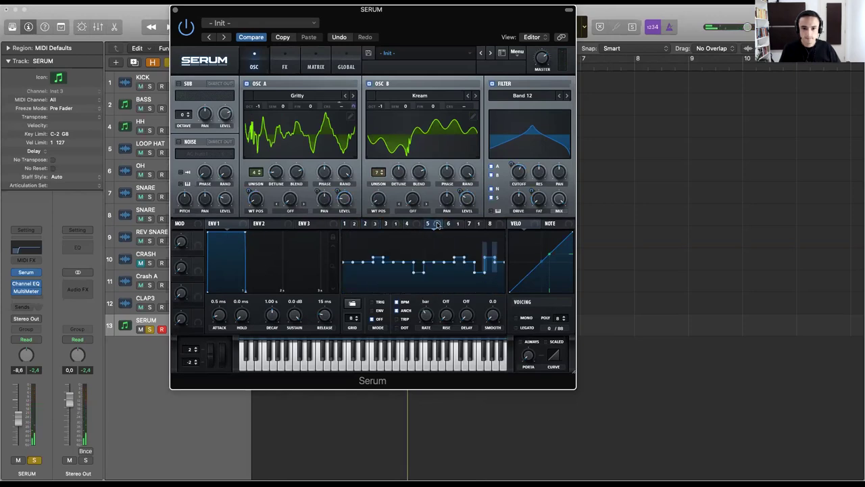
left_click_drag(437, 208, 465, 113)
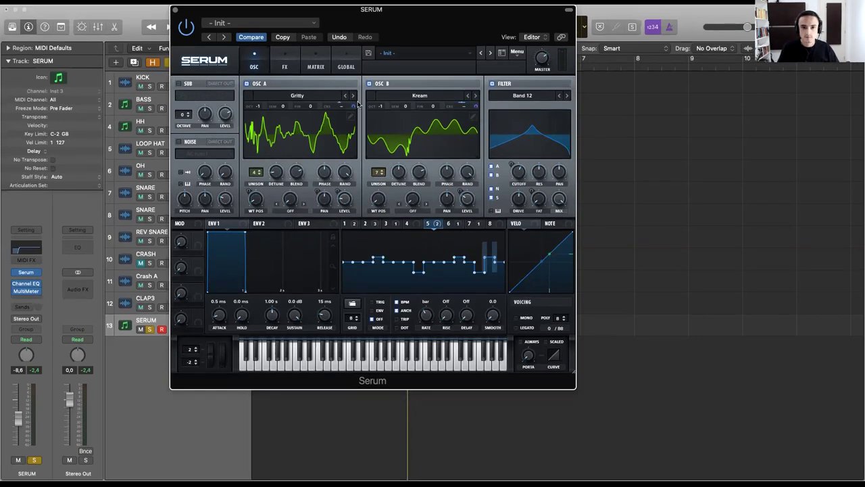
Adjust LFO 5's modulation amount on oscillator A's coarse pitch to about 9 in the modulation matrix.
left_click(316, 66)
scroll(200, 194, "down", 4)
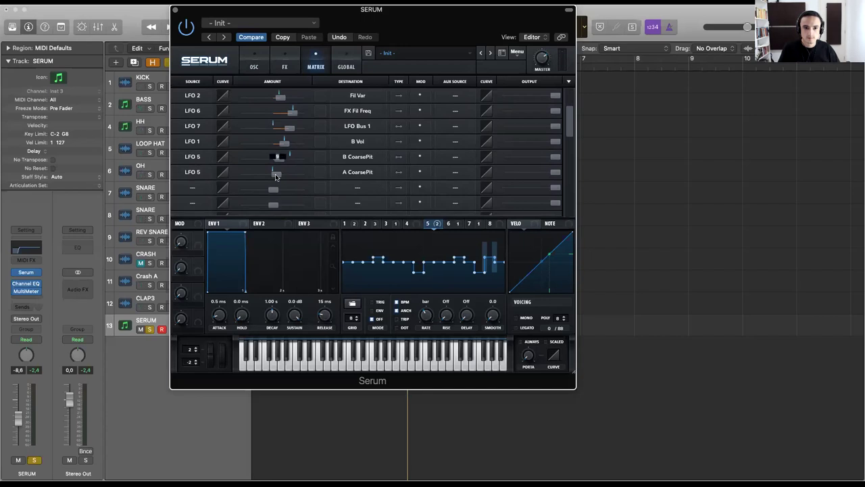
left_click_drag(275, 177, 276, 172)
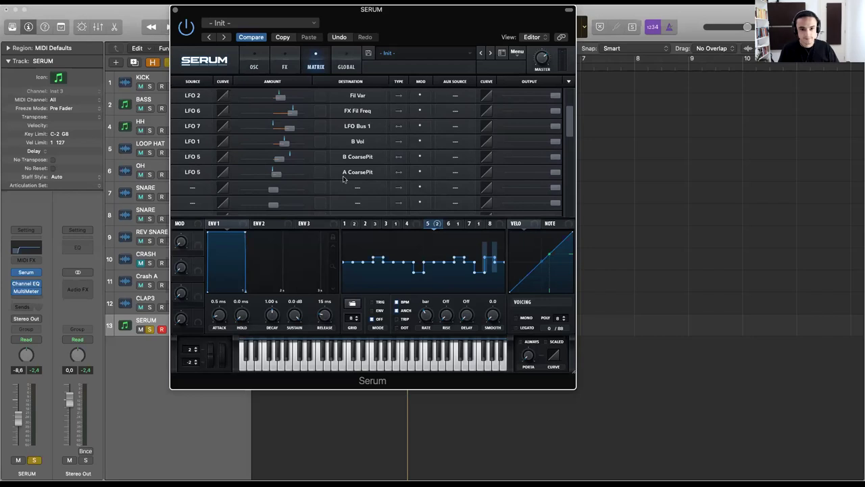
Play the loop with both oscillators pitch-modulated by LFO 5, and return to the oscillator view.
key("space")
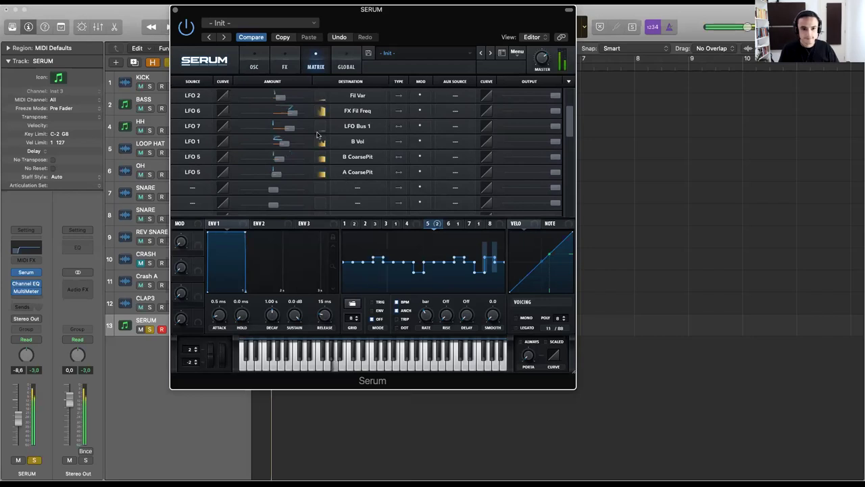
left_click(254, 67)
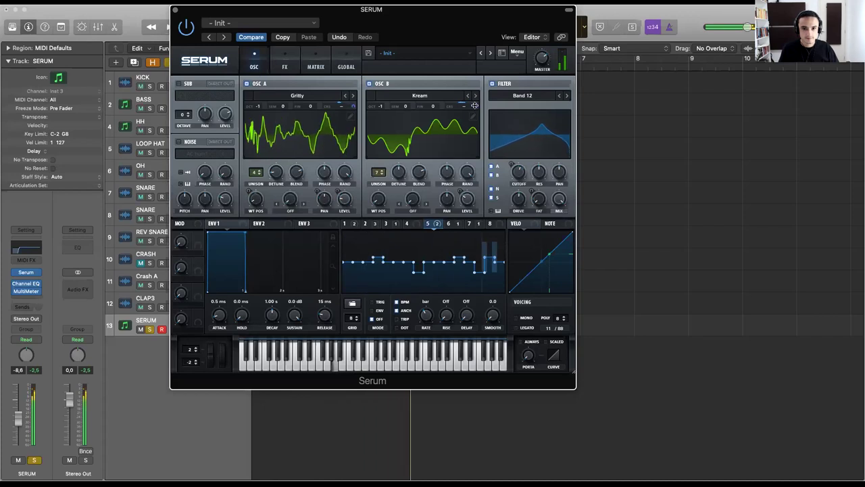
mouse_move(474, 110)
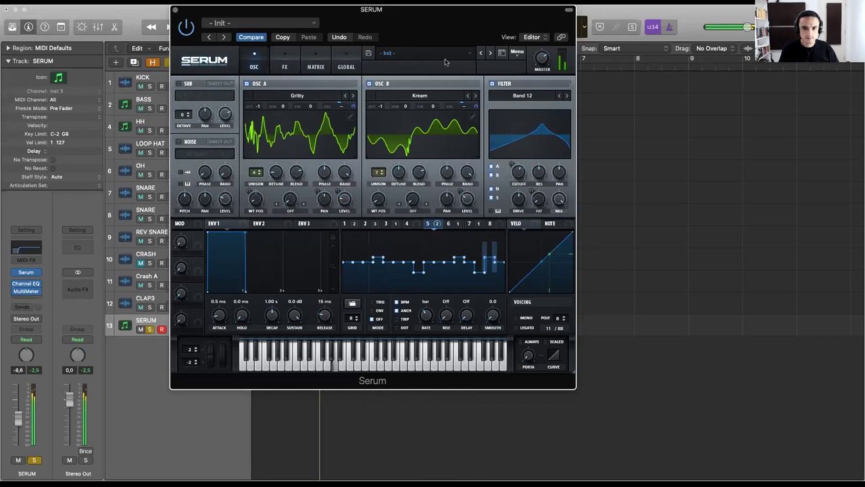
Remove all modulators from oscillator B's coarse pitch and raise its wavetable position.
right_click(464, 107)
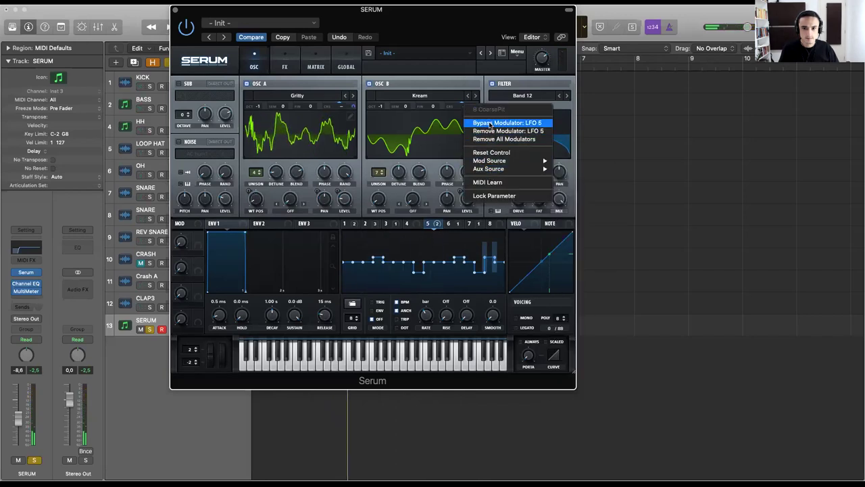
left_click(486, 140)
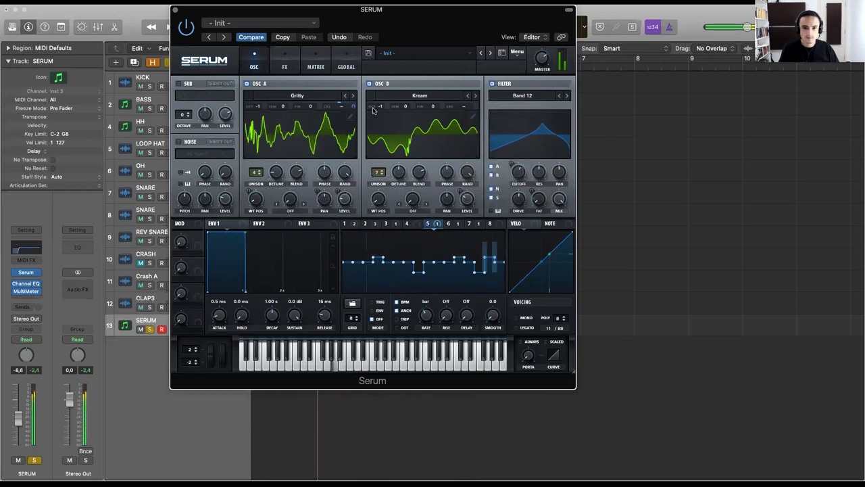
left_click_drag(408, 105, 409, 84)
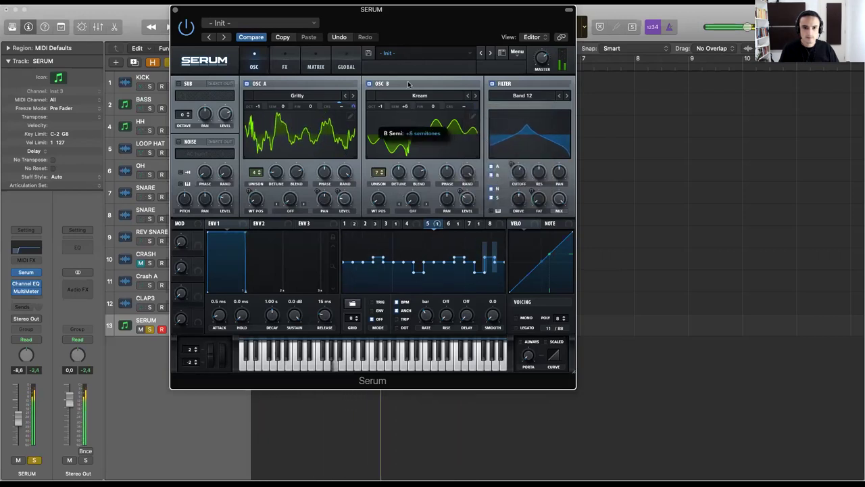
left_click_drag(379, 199, 405, 135)
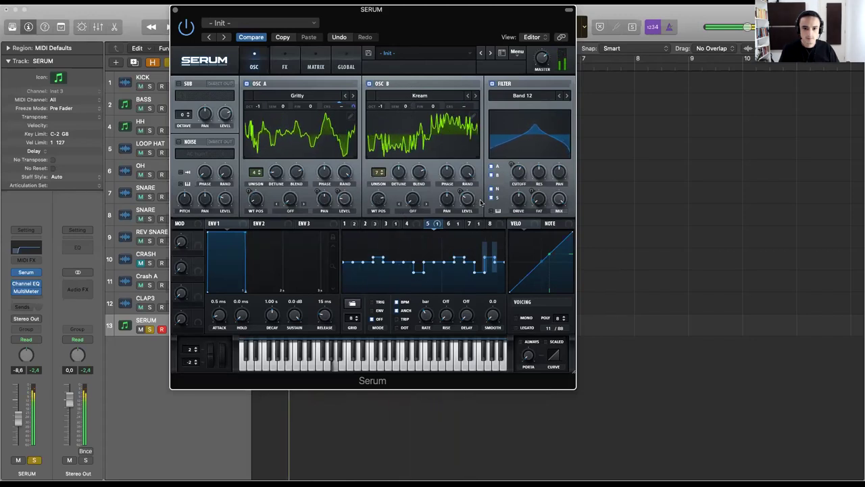
Remove all modulators from oscillator B's volume and readjust the volume level.
right_click(462, 195)
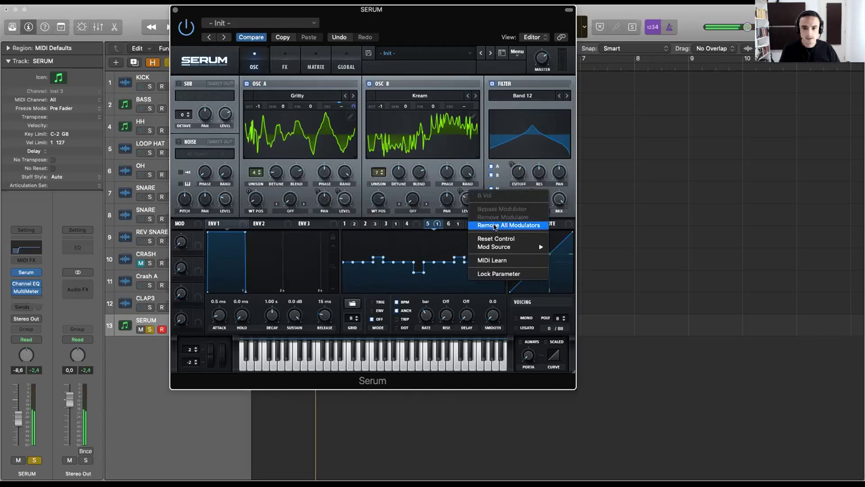
left_click(494, 226)
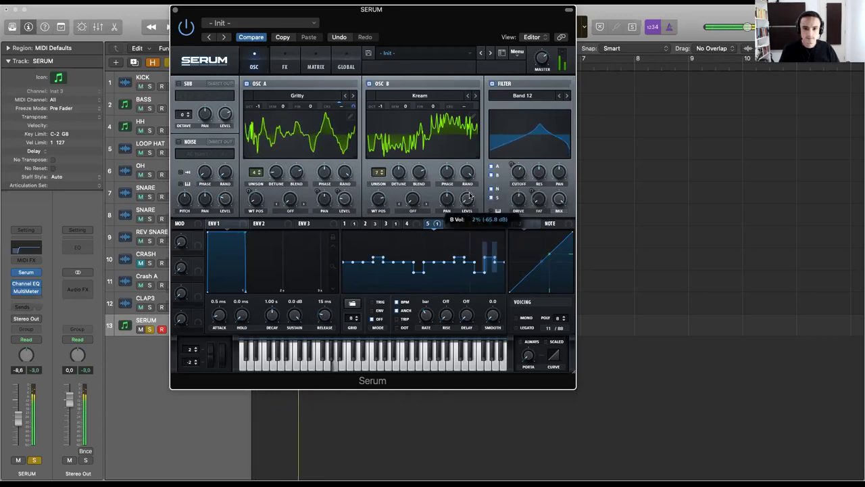
left_click_drag(467, 168, 471, 204)
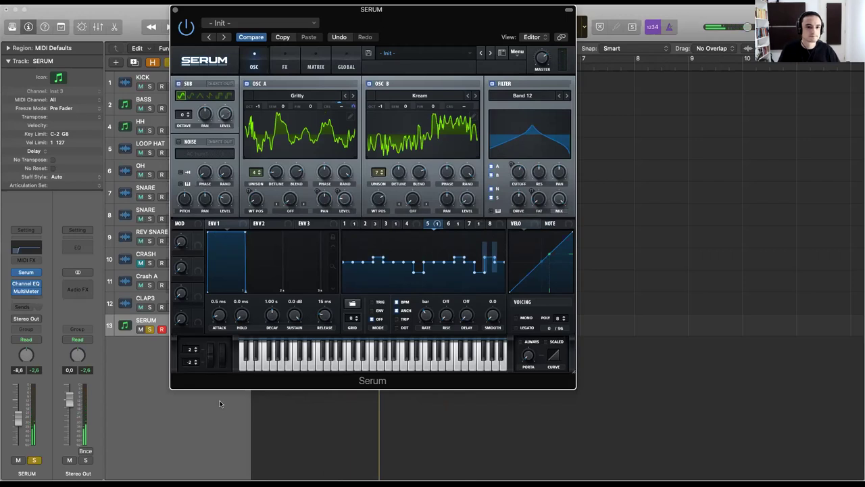
Set oscillator A's warp mode to FM Sub Osc, raise the sub oscillator to octave 2, and adjust the warp amount.
left_click(290, 211)
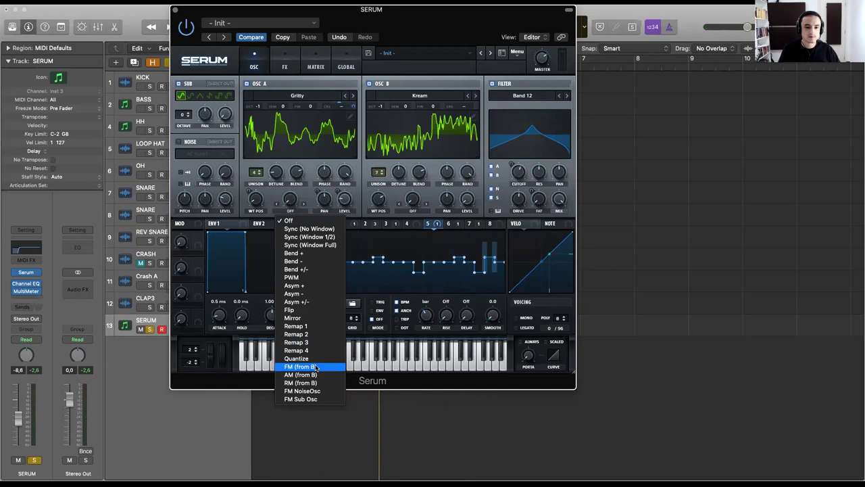
left_click(235, 138)
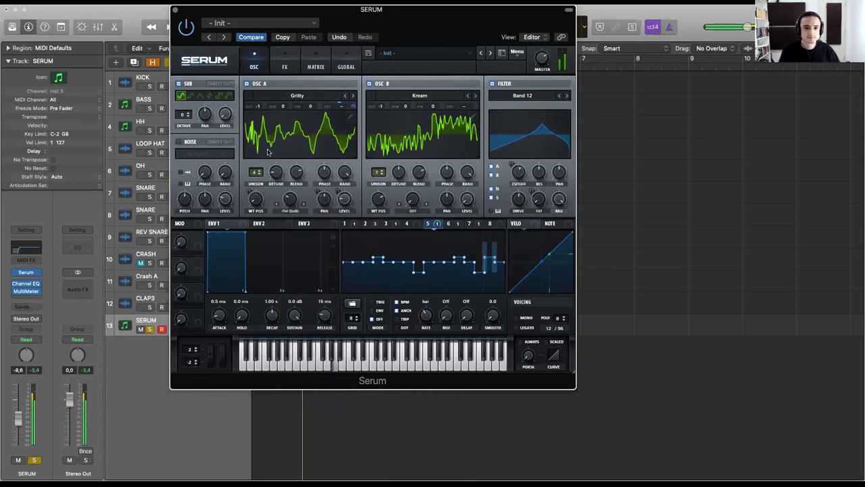
left_click_drag(185, 115, 184, 100)
mouse_move(281, 204)
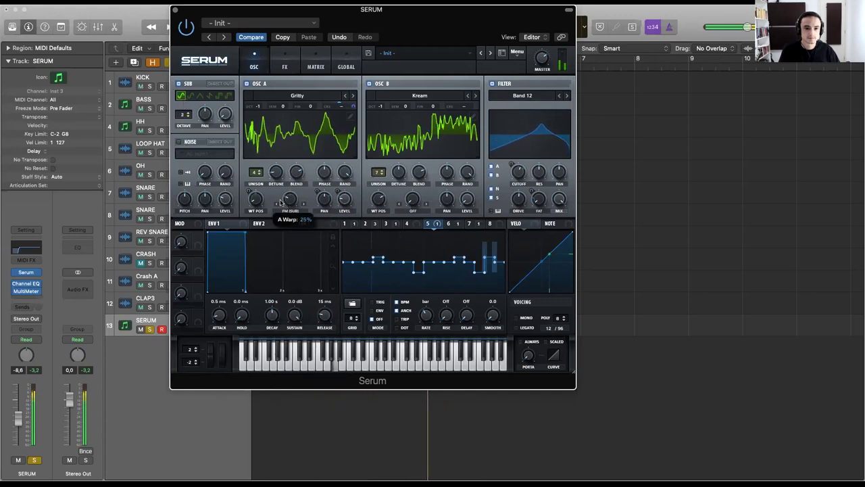
mouse_move(280, 208)
left_mouse_down()
mouse_move(286, 199)
mouse_move(286, 206)
left_mouse_up()
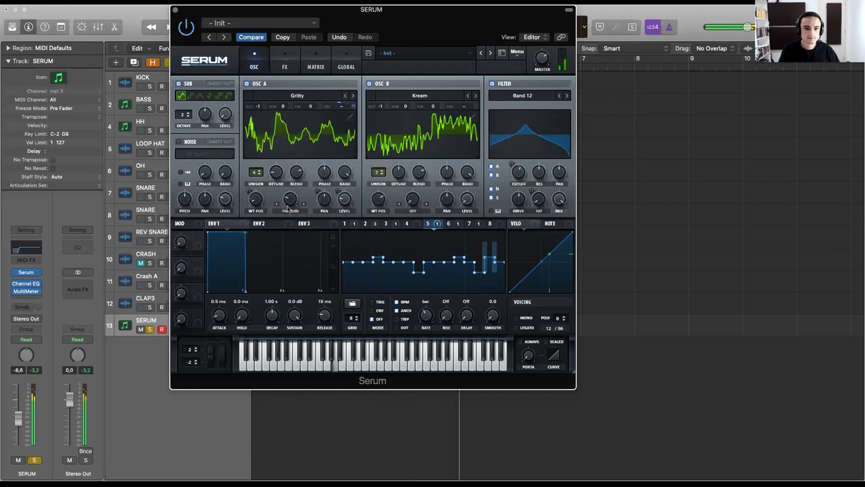
Enable the Hyper/Dimension effect with the Hyper mix at about 28%, and add distortion in Downsample mode.
left_click(285, 62)
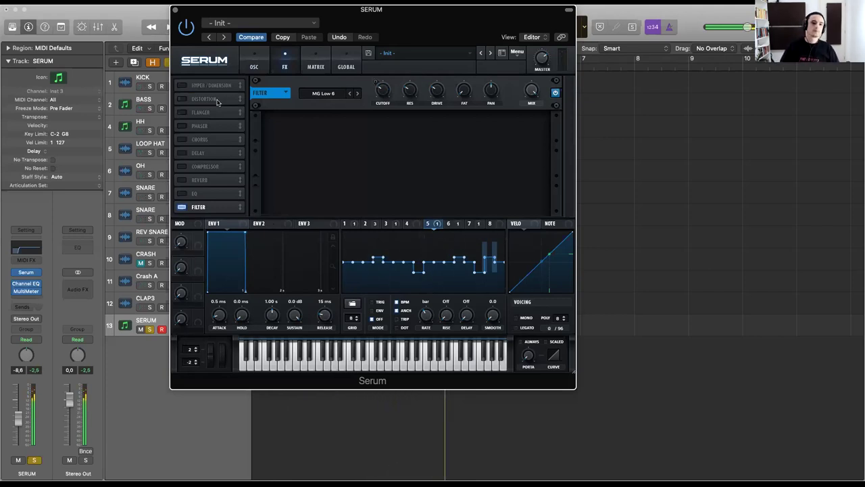
left_click(184, 86)
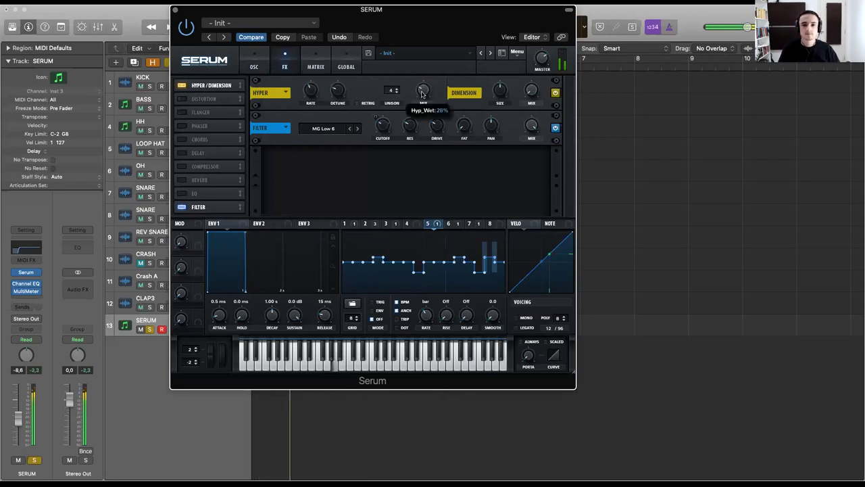
left_click(182, 99)
left_click(323, 128)
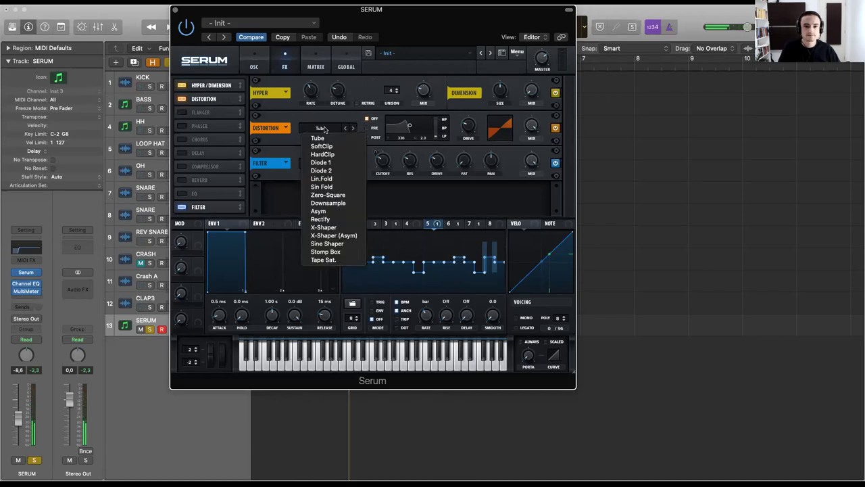
left_click(345, 202)
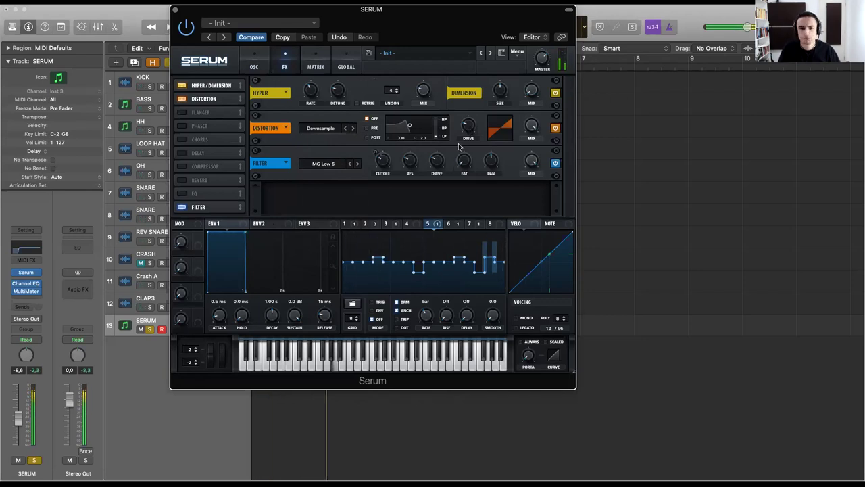
Adjust the distortion's drive and set its filter to Pre with the cutoff at about 3400 Hz.
mouse_move(472, 129)
mouse_move(473, 129)
left_mouse_down()
mouse_move(471, 105)
mouse_move(470, 130)
mouse_move(471, 112)
left_mouse_up()
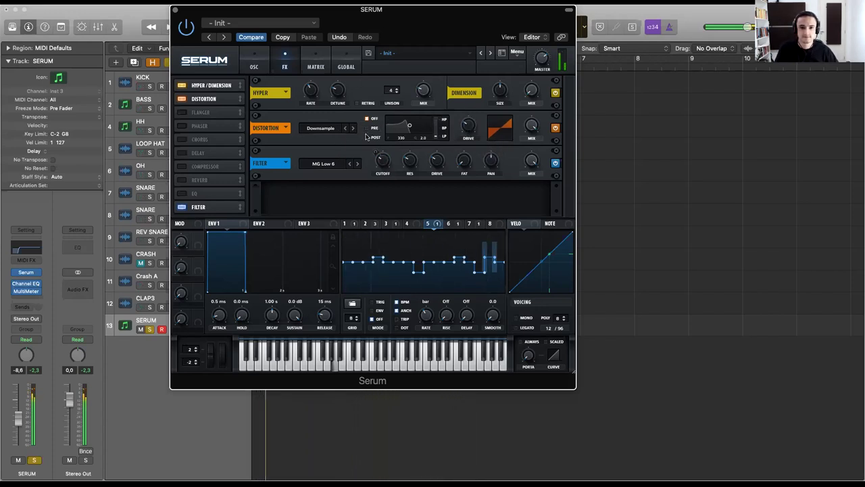
left_click(410, 127)
left_click_drag(424, 125, 424, 130)
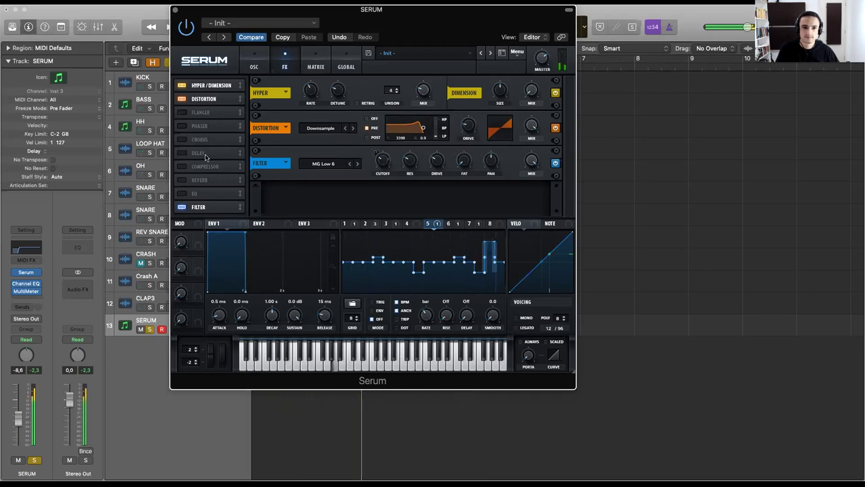
Try out the flanger and chorus effects, switching each one off again.
left_click(181, 112)
left_click(181, 112)
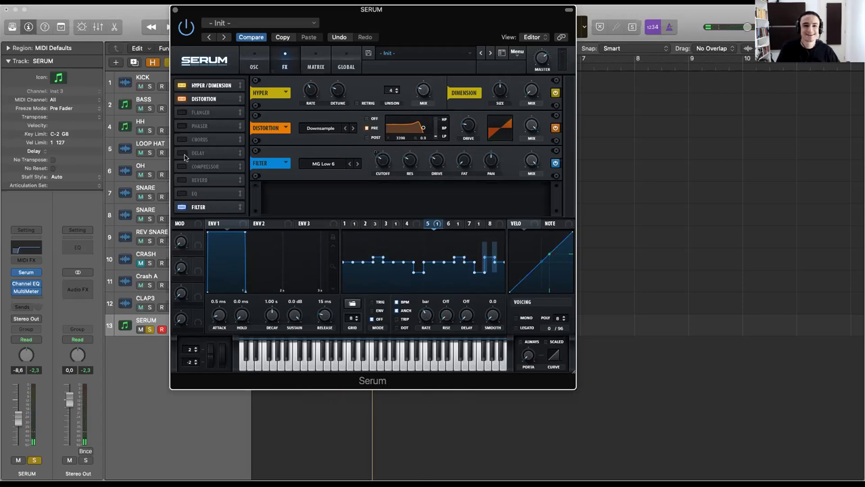
left_click(181, 140)
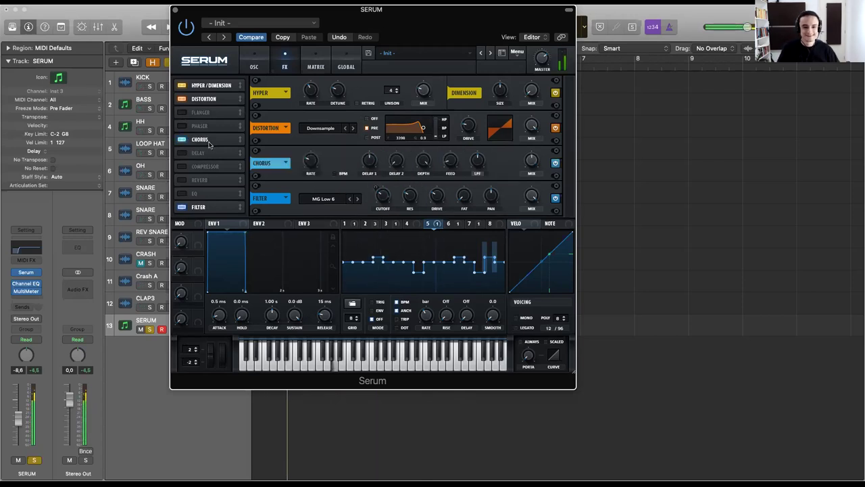
mouse_move(522, 184)
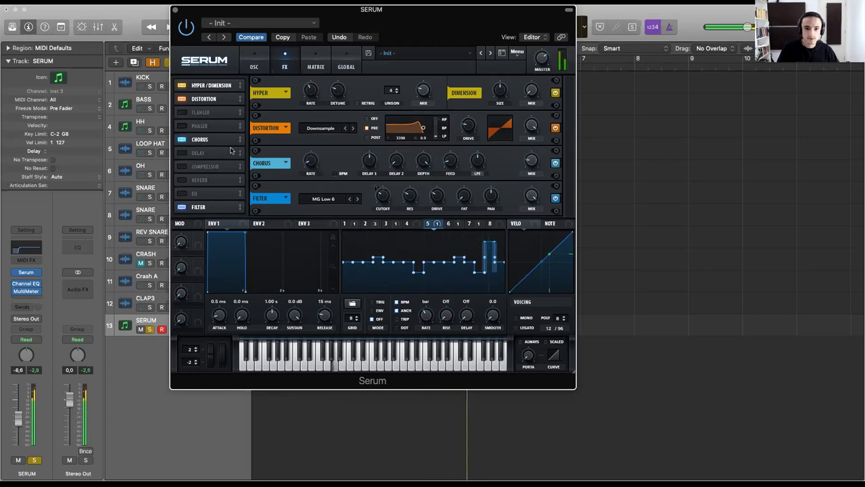
left_click(197, 139)
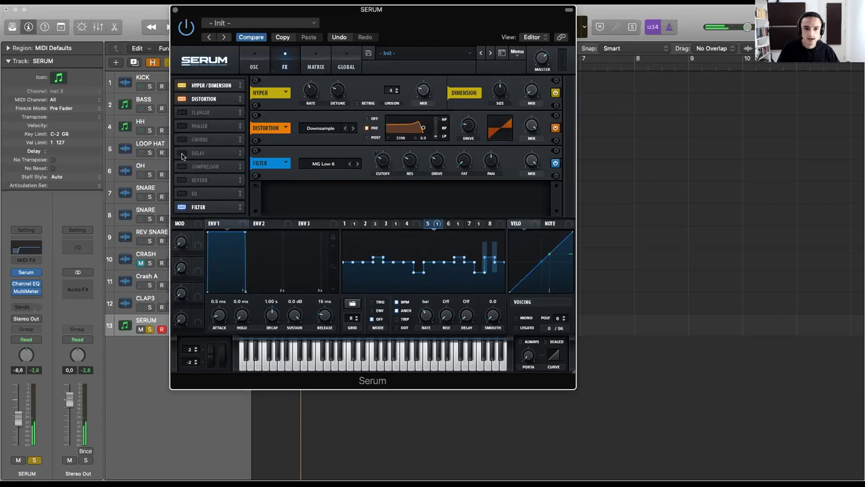
Enable the compressor, place it directly after the distortion in the effects chain, and turn on its multiband mode.
left_click(180, 167)
left_click_drag(211, 167, 210, 108)
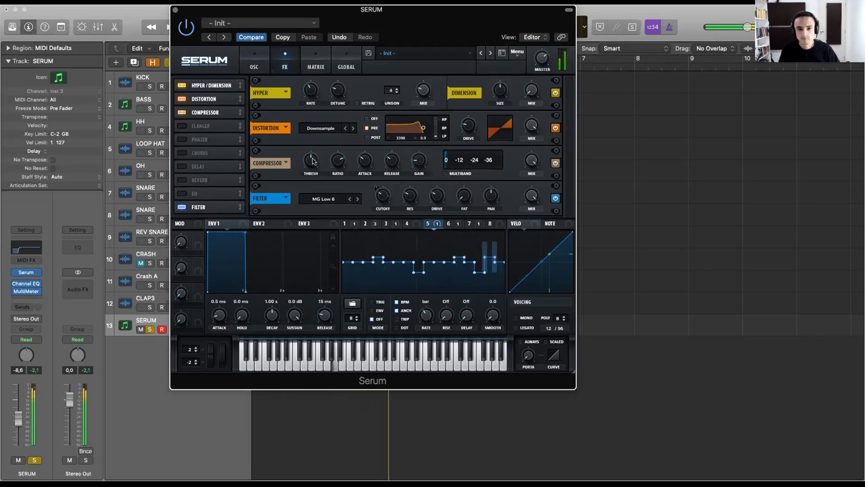
left_click(445, 175)
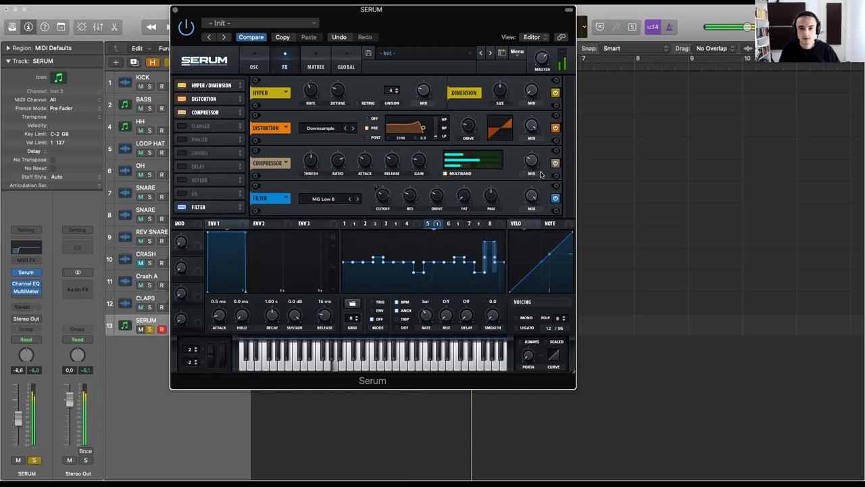
Adjust the multiband compressor's wet mix, threshold and ratio.
mouse_move(532, 167)
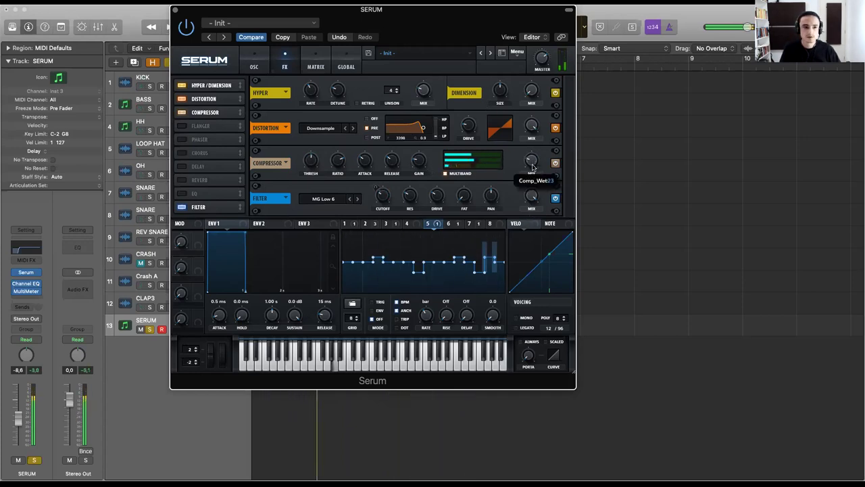
left_click_drag(532, 167, 538, 164)
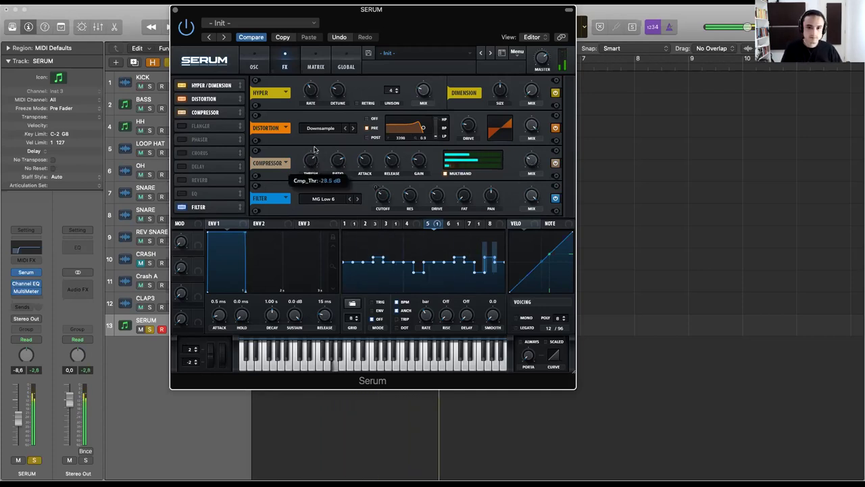
mouse_move(310, 169)
left_mouse_down()
mouse_move(298, 165)
mouse_move(303, 158)
left_mouse_up()
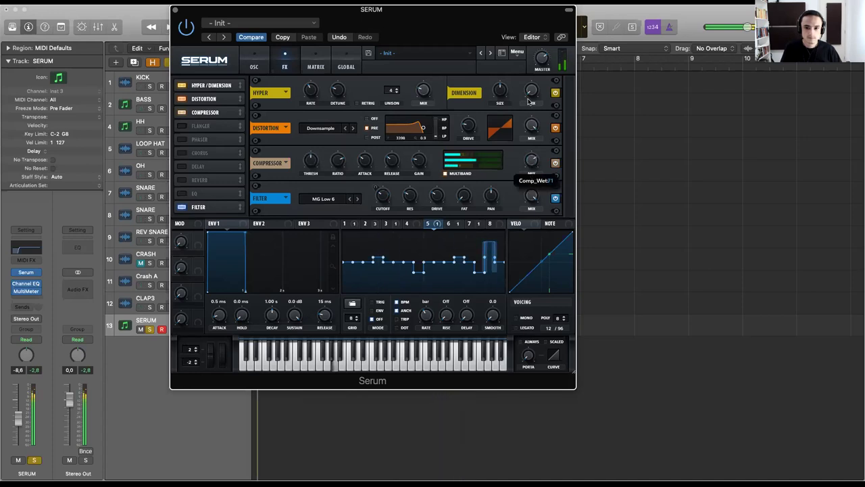
left_click_drag(532, 160, 524, 185)
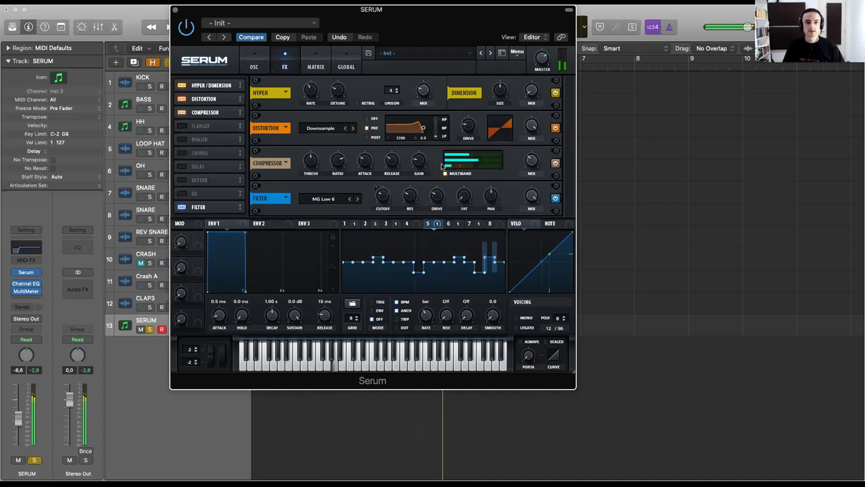
mouse_move(425, 180)
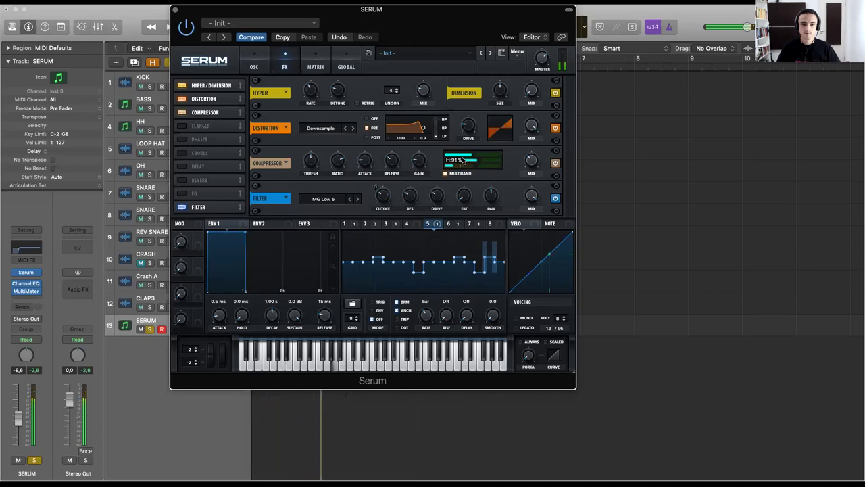
mouse_move(338, 160)
mouse_move(338, 161)
left_mouse_down()
mouse_move(337, 186)
mouse_move(335, 173)
left_mouse_up()
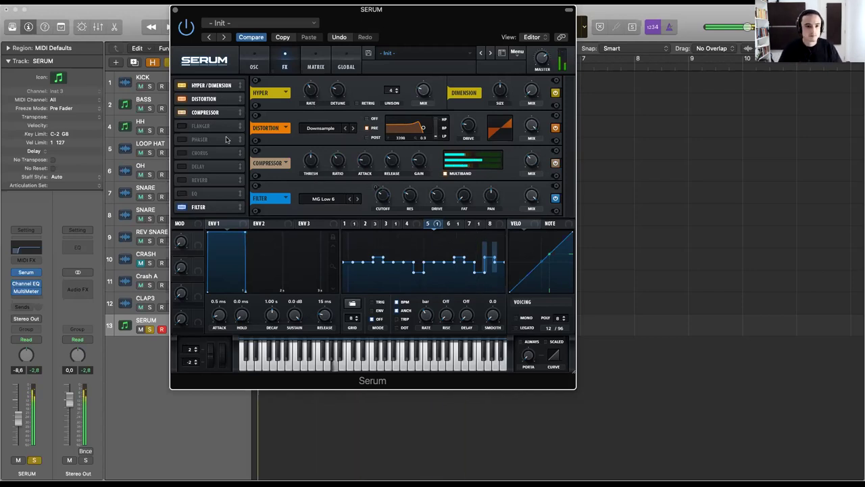
Enable the phaser with a 0.01 Hz rate, about 69% depth and 80% feedback, and adjust its frequency.
left_click(183, 139)
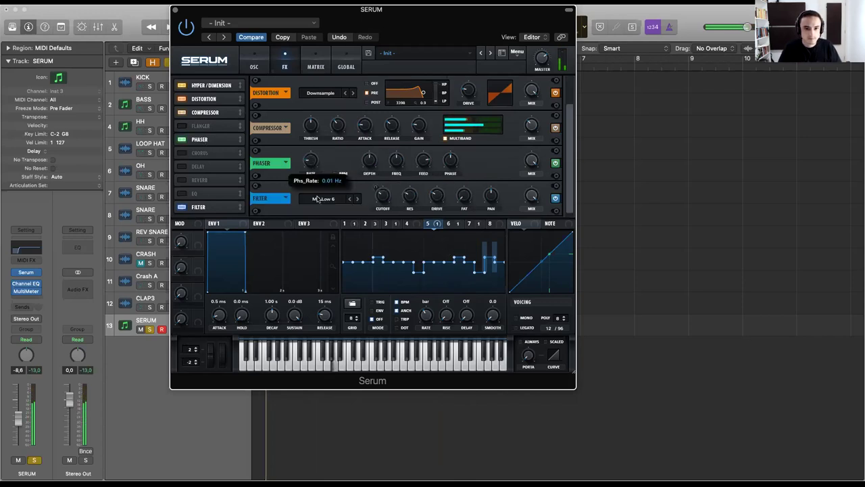
left_click_drag(367, 163, 367, 126)
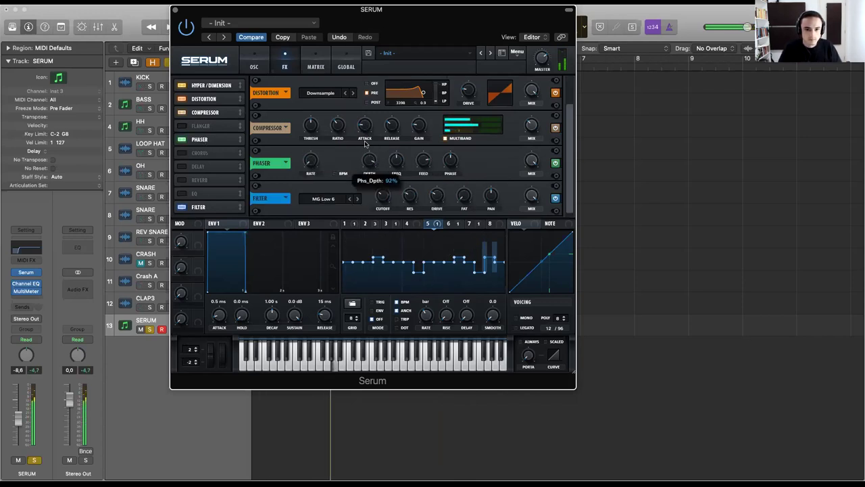
left_click_drag(396, 161, 396, 216)
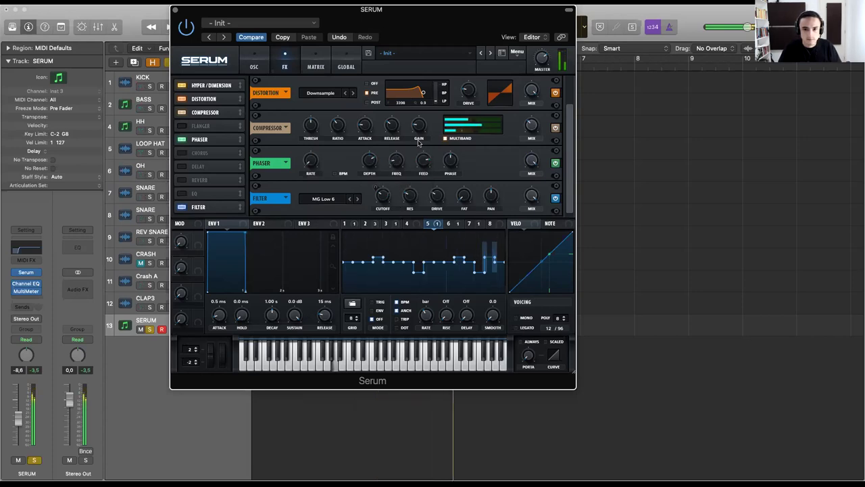
left_click_drag(424, 160, 415, 225)
left_click_drag(396, 160, 396, 100)
left_click_drag(483, 132, 469, 134)
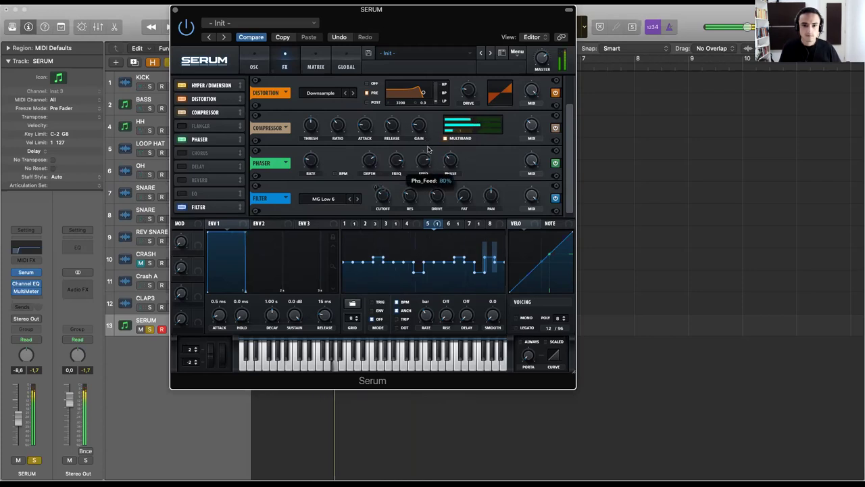
left_click_drag(392, 157, 390, 174)
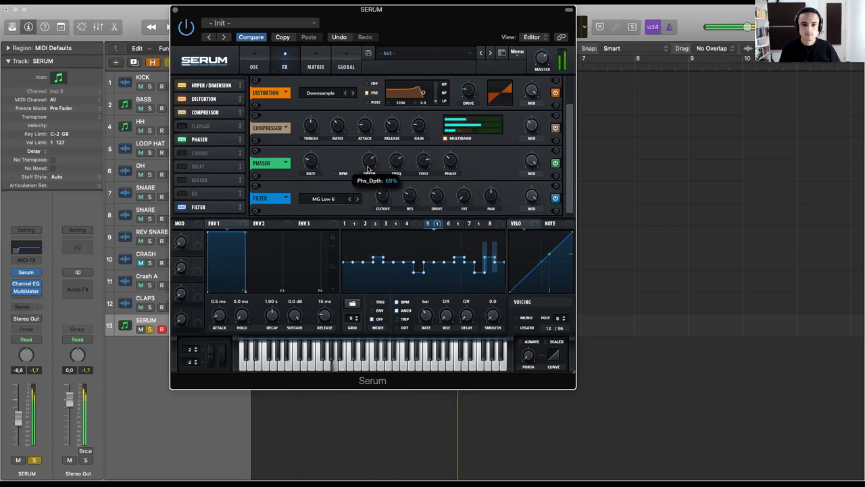
Enable the delay effect and place it directly after the phaser in the effects chain.
left_click(181, 167)
left_click_drag(220, 168, 216, 152)
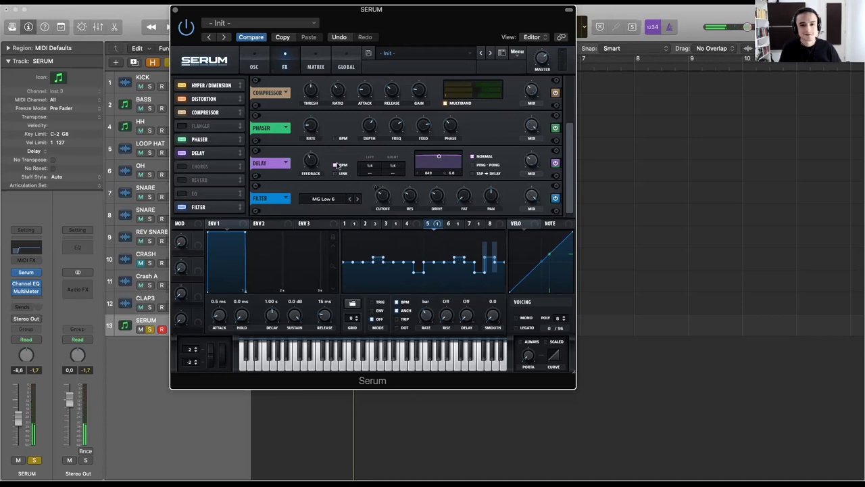
Set the delay to dotted 1/8 on both sides in ping-pong mode with 59% feedback, adjust its filter and mix, and audition the sound.
left_click_drag(400, 169, 397, 175)
left_click(393, 173)
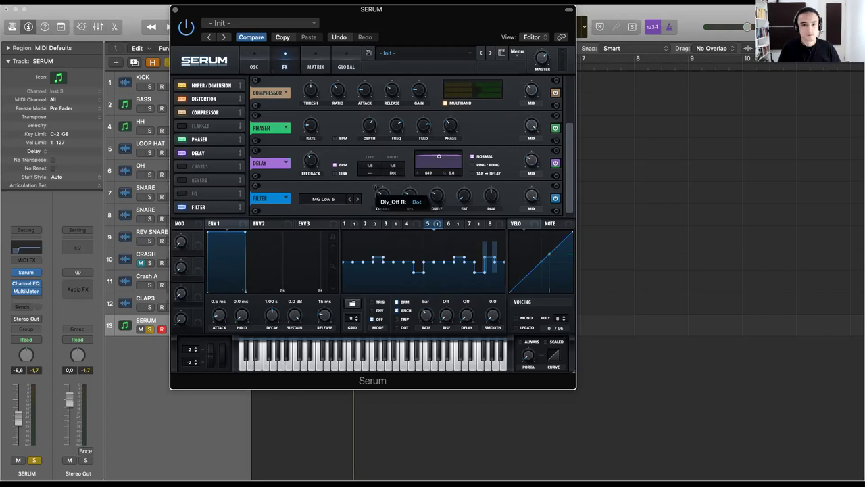
left_click(369, 173)
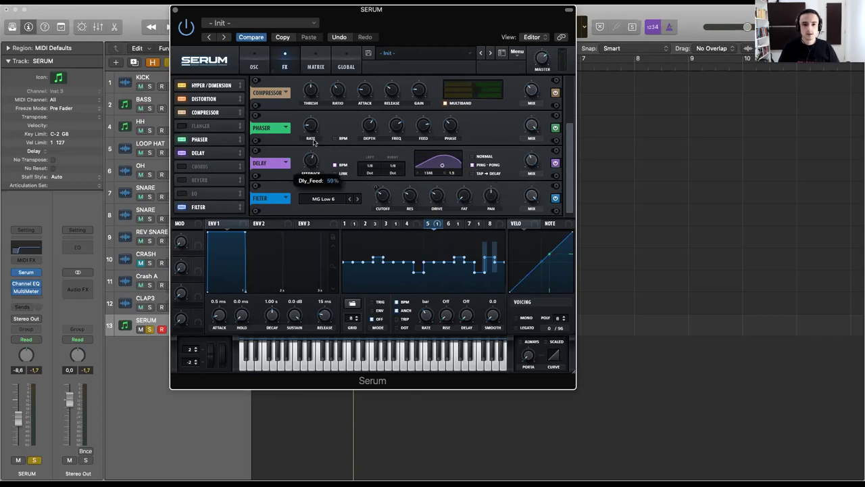
key("space")
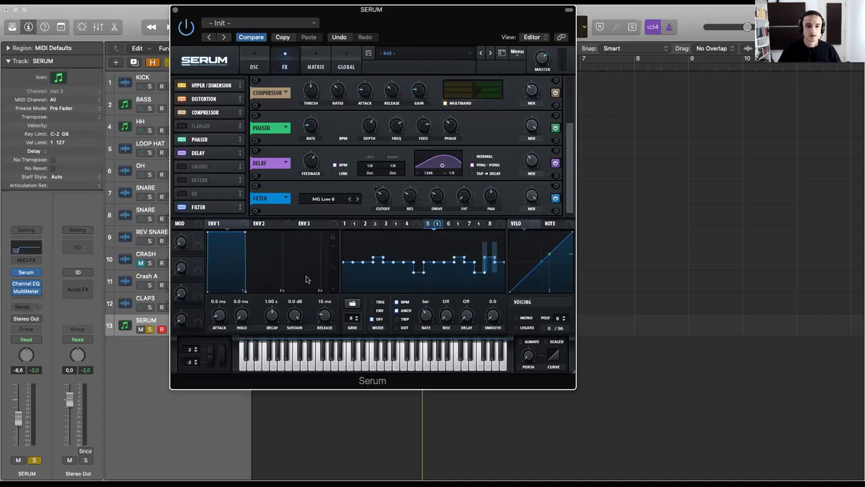
key("space")
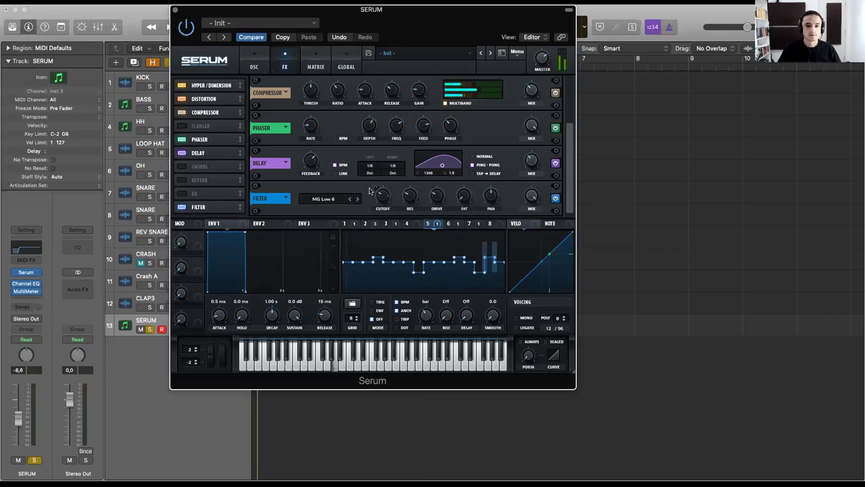
left_click_drag(415, 171, 409, 204)
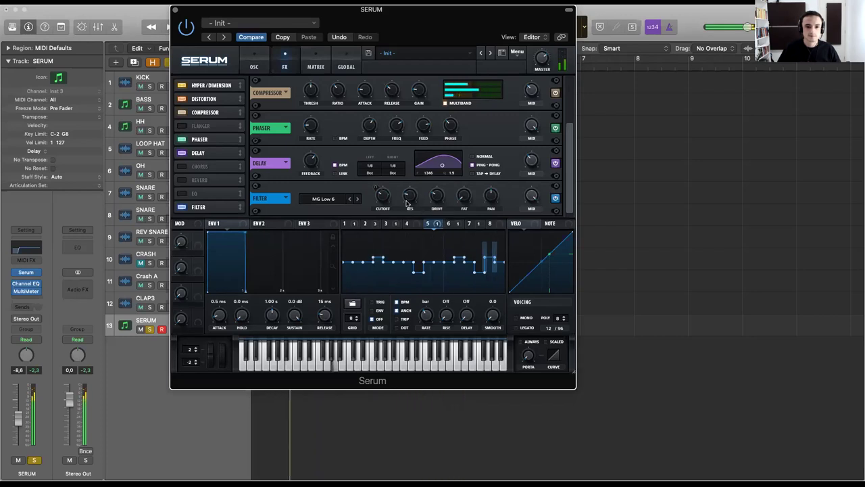
Enable the hall reverb, place it last in the effects chain after the filter, and set its decay to about 4.6 s.
left_click(183, 181)
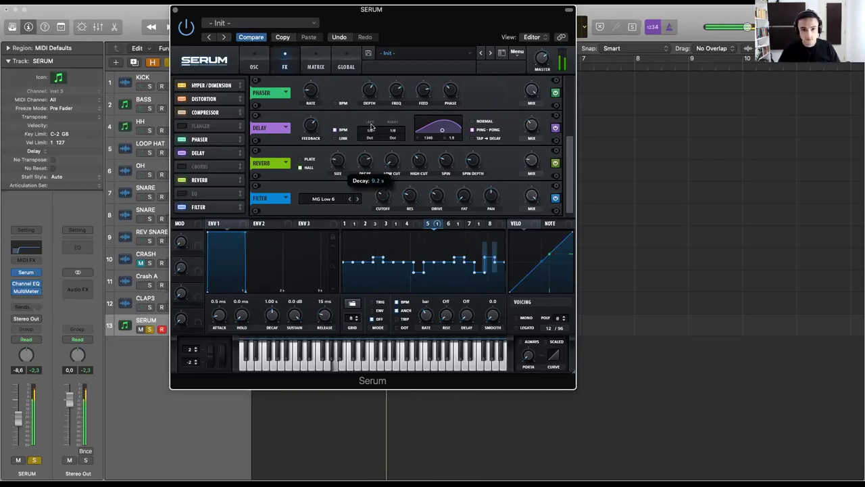
scroll(364, 167, "down", 5)
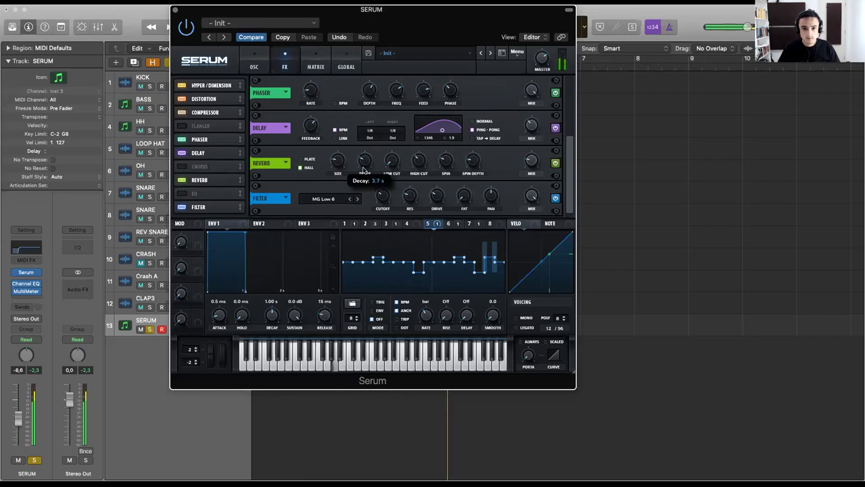
left_click_drag(216, 179, 220, 210)
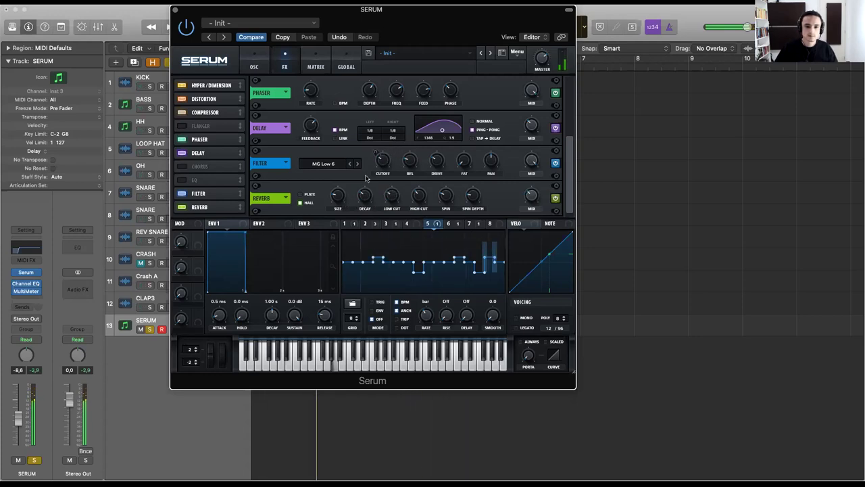
mouse_move(362, 194)
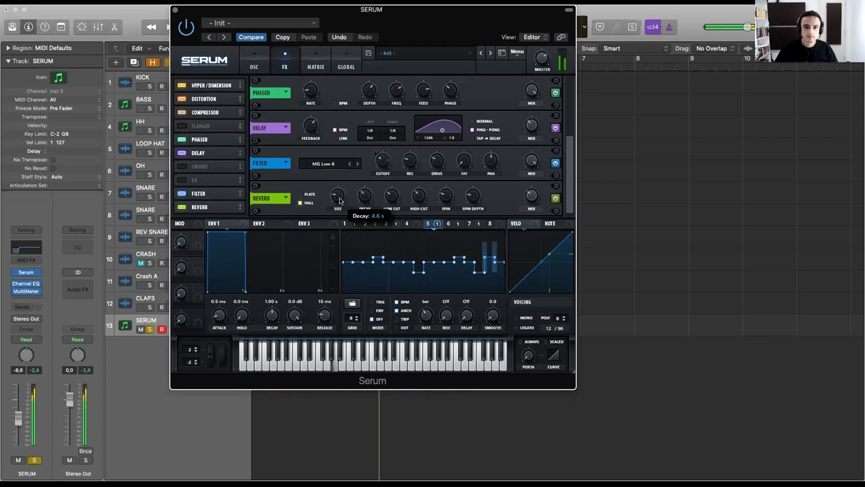
mouse_move(532, 207)
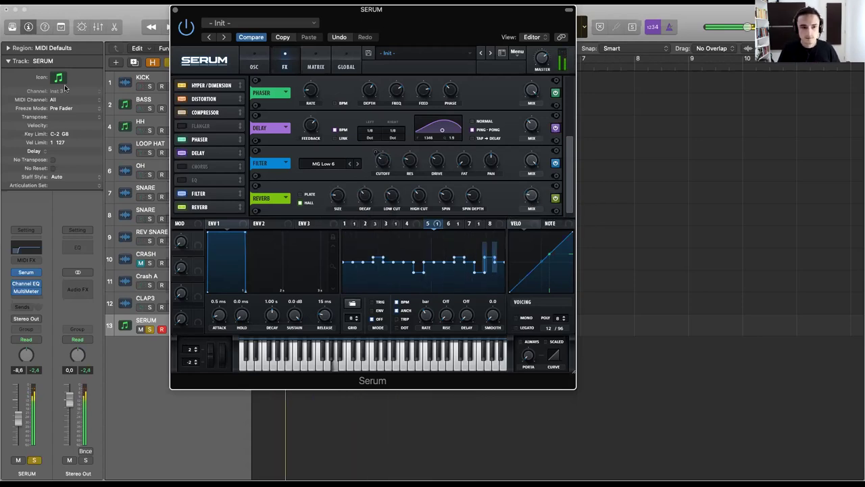
Enable the EQ, boost the lows by about 14.7 dB at 111 Hz, and raise the high band's gain.
left_click(182, 181)
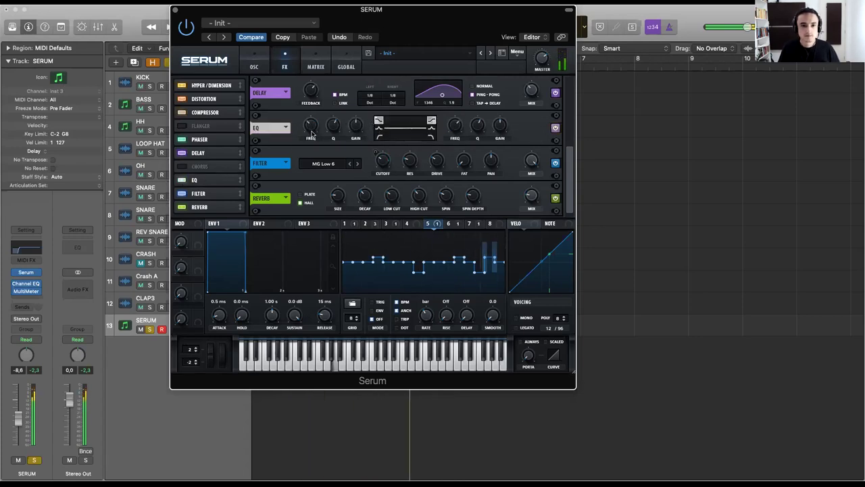
left_click_drag(355, 125, 358, 103)
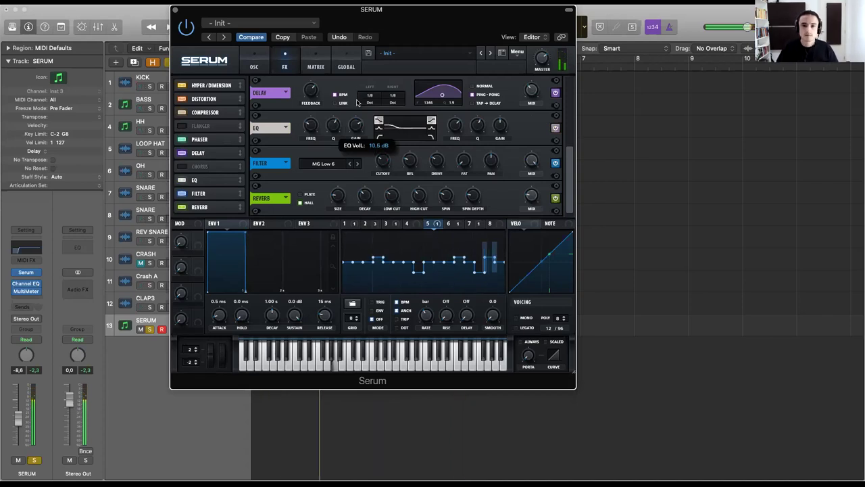
left_click_drag(500, 125, 498, 106)
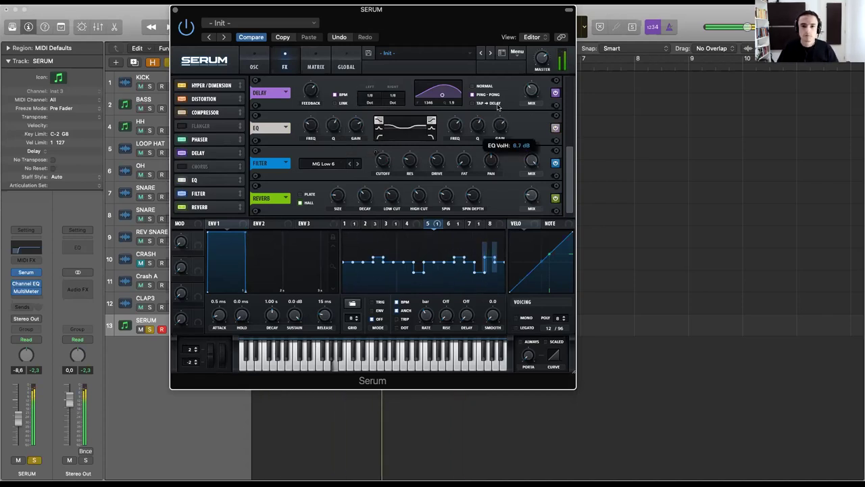
mouse_move(500, 113)
left_mouse_down()
mouse_move(498, 99)
mouse_move(495, 126)
left_mouse_up()
mouse_move(308, 123)
left_mouse_down()
mouse_move(317, 132)
mouse_move(310, 132)
left_mouse_up()
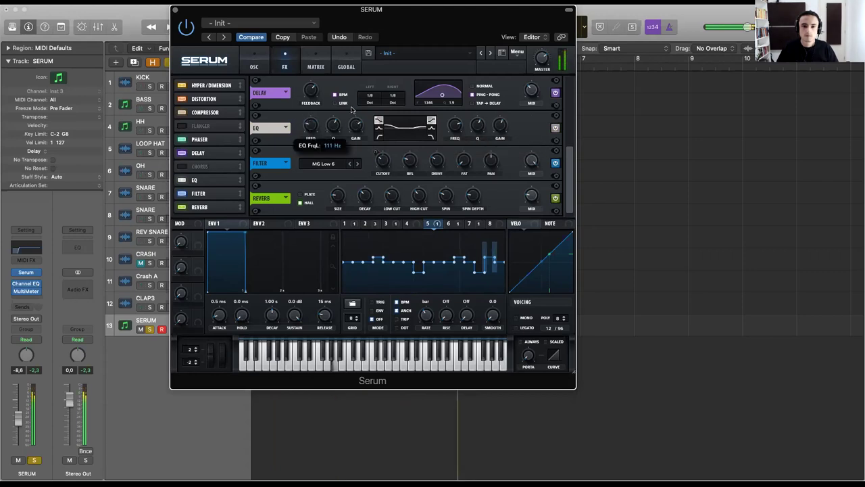
mouse_move(351, 109)
left_click_drag(350, 113, 465, 120)
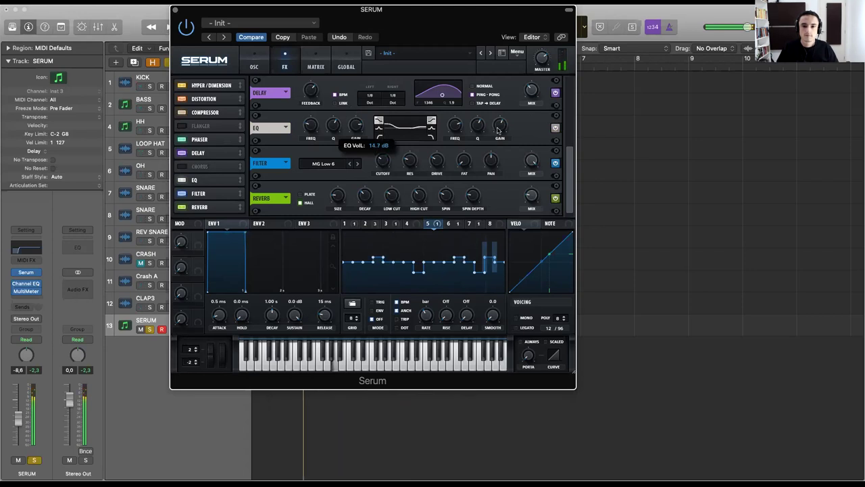
mouse_move(498, 129)
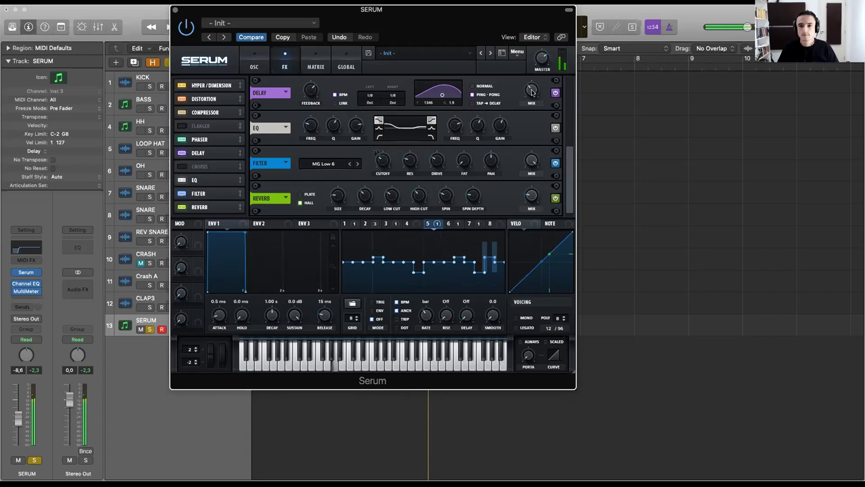
Adjust the synth's master volume to suit the equalized sound.
mouse_move(532, 92)
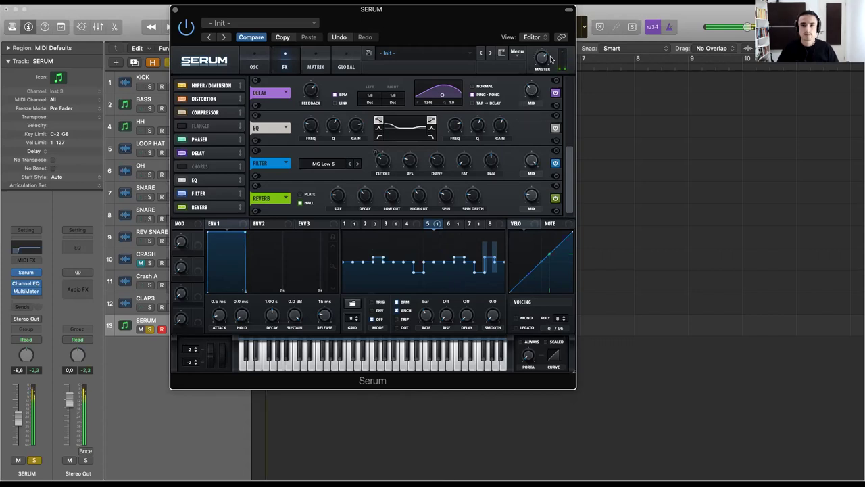
mouse_move(540, 68)
left_click_drag(539, 68, 540, 74)
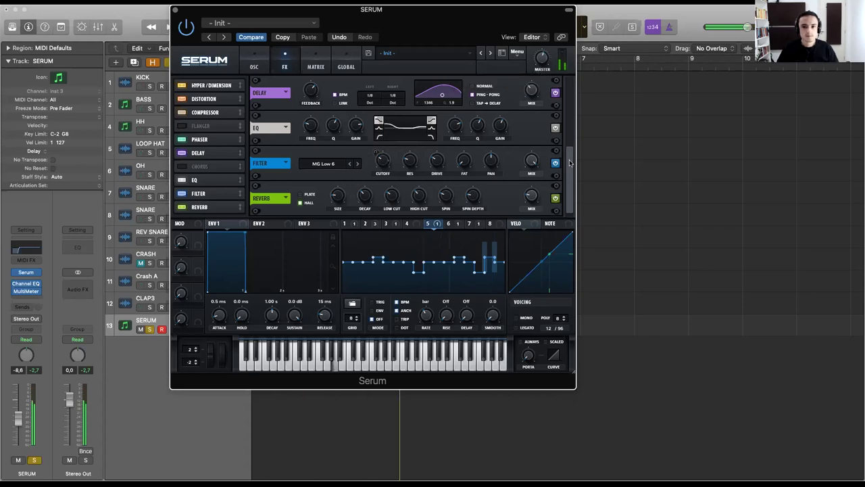
Adjust the distortion's drive and switch its filter to post, tuned to about 4443 Hz with a Q of 1.4.
left_click_drag(570, 163, 568, 96)
scroll(474, 118, "up", 3)
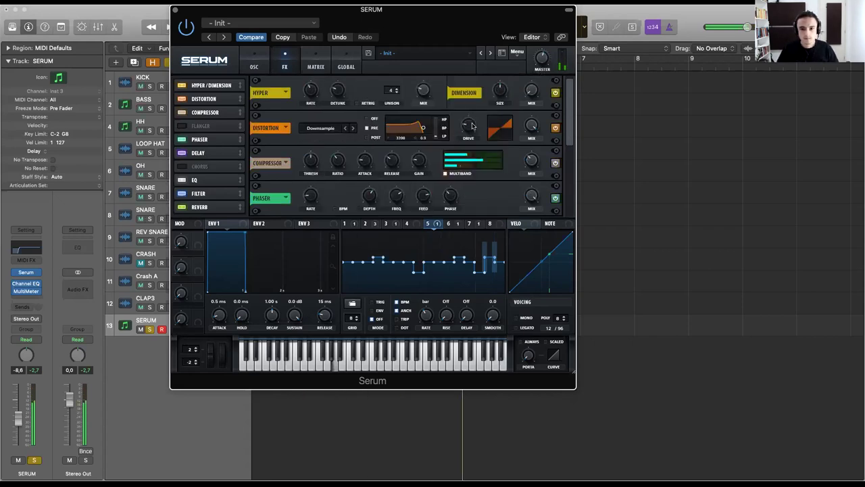
mouse_move(472, 127)
left_click_drag(472, 127, 436, 73)
left_click_drag(436, 42, 437, 28)
left_click_drag(477, 69, 466, 112)
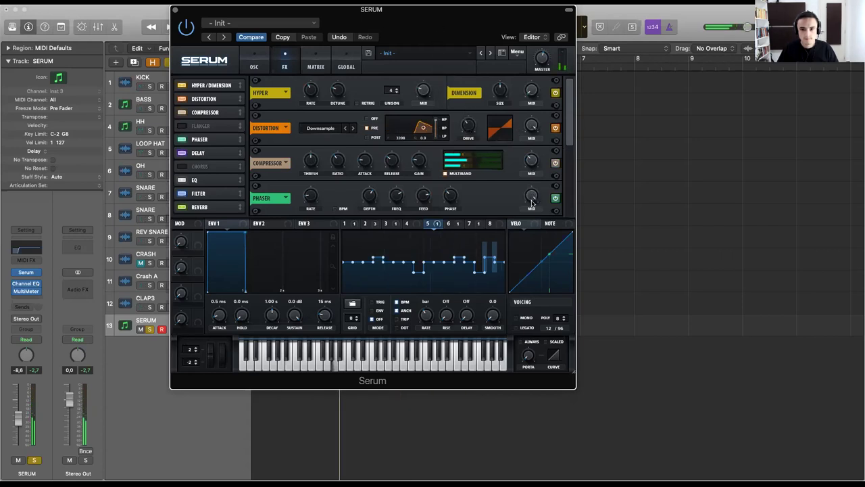
mouse_move(425, 128)
left_mouse_down()
mouse_move(427, 137)
mouse_move(424, 126)
left_mouse_up()
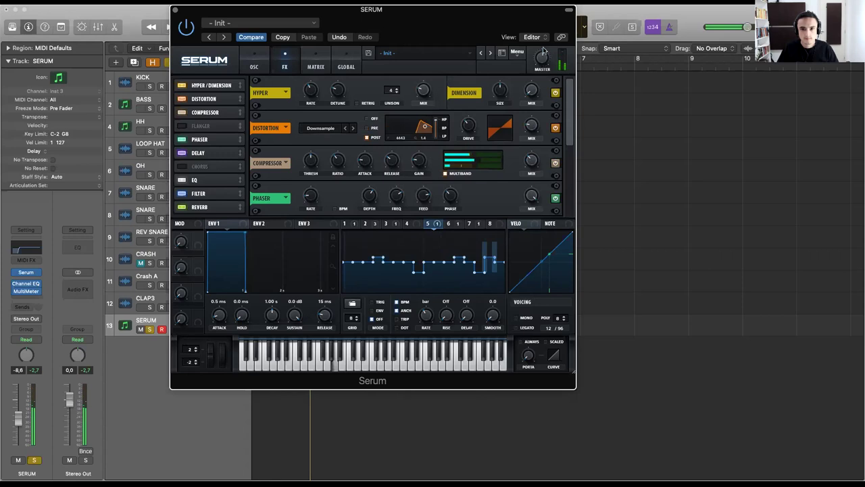
Set the master volume to 69%, then set the distortion's filter blend to about 57% and its drive to about 26%.
mouse_move(543, 52)
scroll(541, 52, "down", 2)
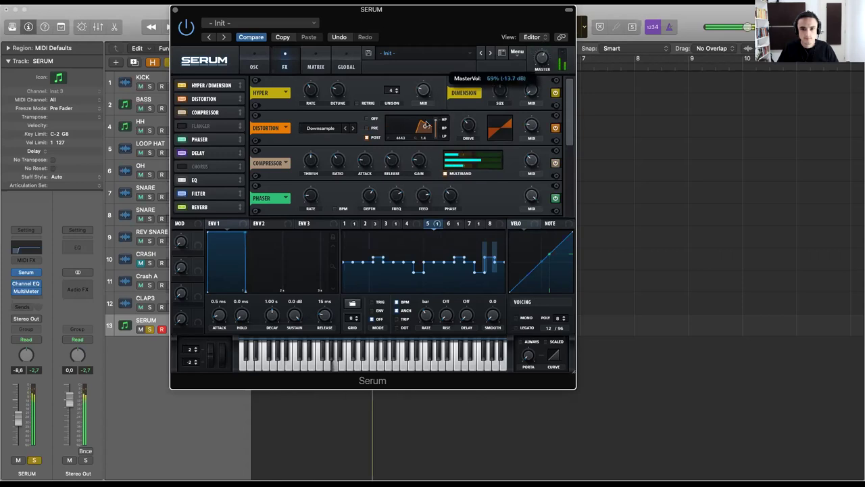
left_click_drag(409, 129, 434, 160)
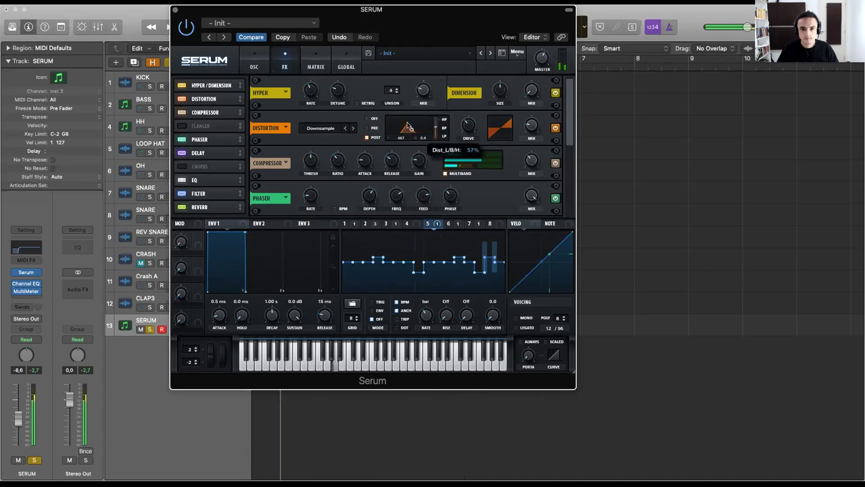
left_click_drag(416, 129, 468, 120)
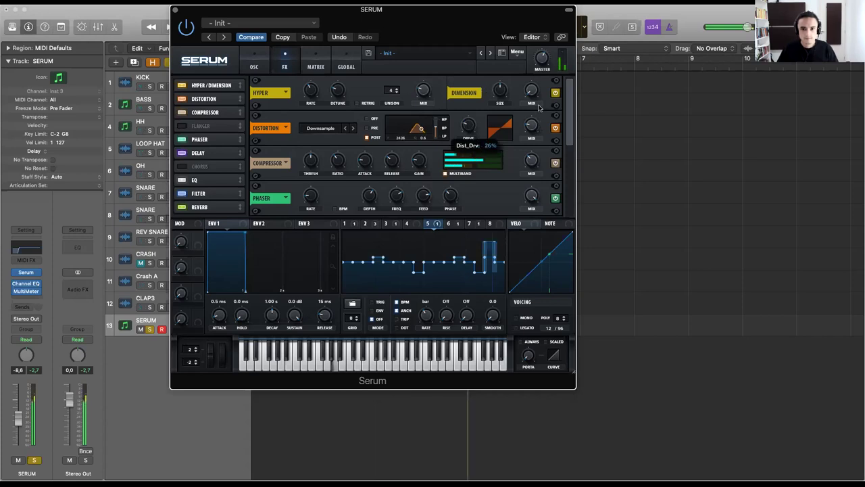
Readjust the master volume, turn the distortion's filter off, and set its wet mix to about 81%.
left_click_drag(545, 51, 544, 26)
left_click_drag(531, 122, 530, 123)
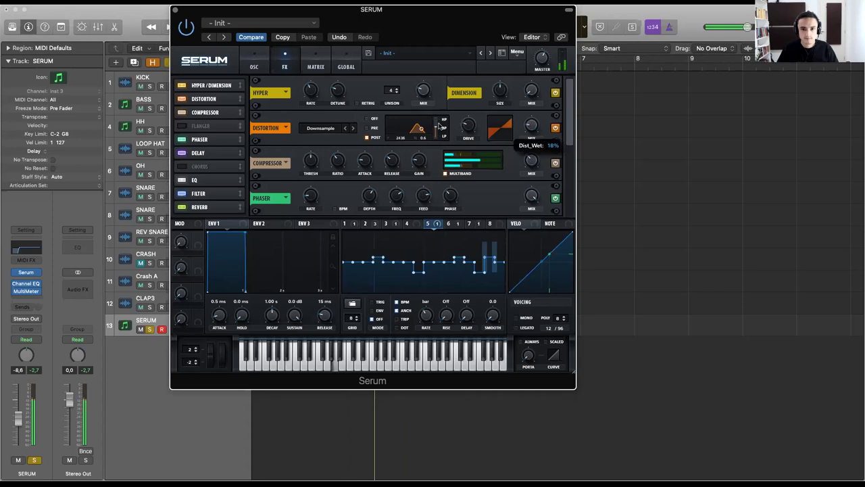
left_click_drag(420, 125, 420, 127)
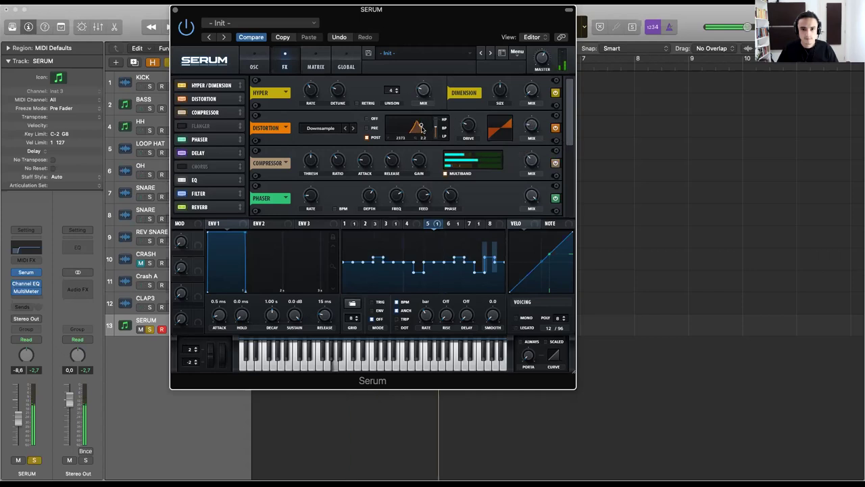
left_click(367, 119)
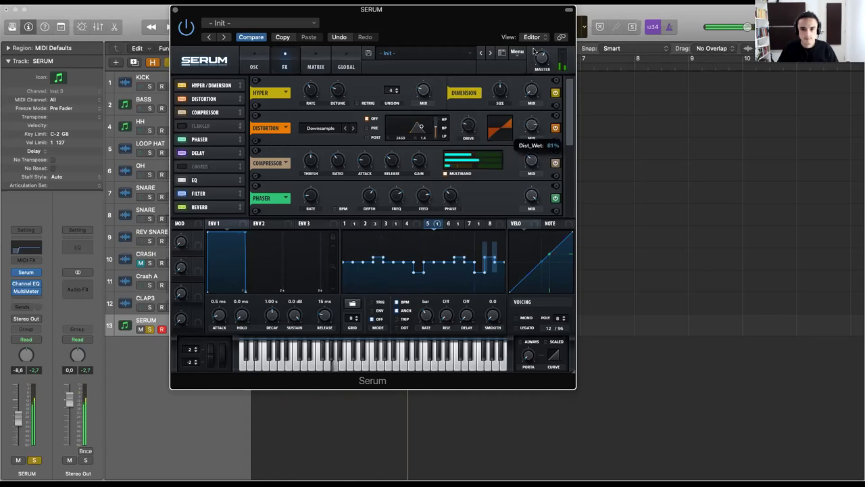
mouse_move(420, 91)
left_mouse_down()
mouse_move(419, 76)
mouse_move(420, 85)
left_mouse_up()
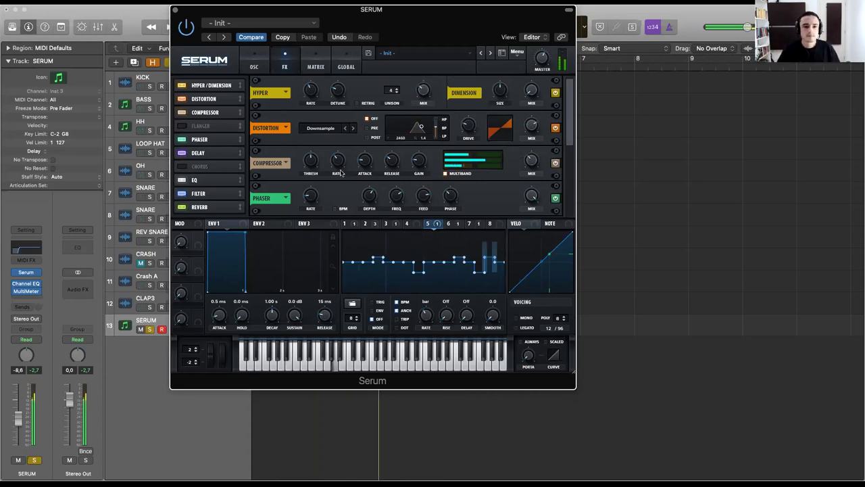
Enable the flanger between the compressor and phaser, and adjust the drive of the Band 12 filter in the oscillator section.
left_click(194, 126)
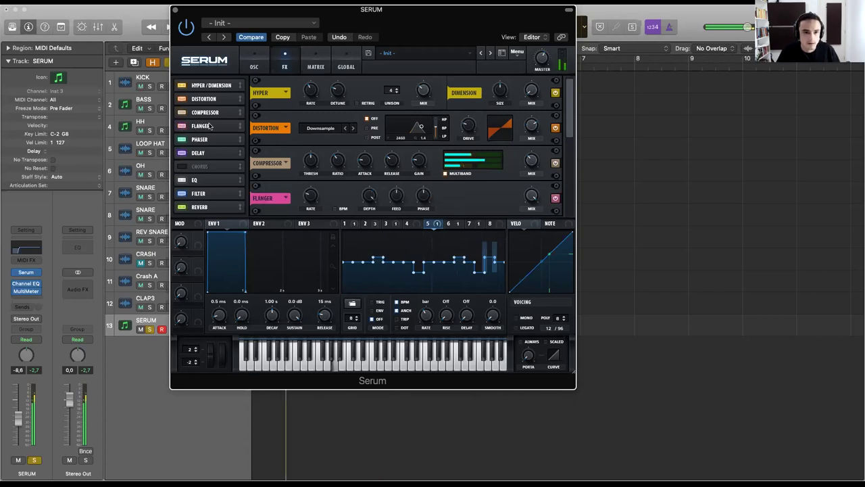
scroll(268, 96, "down", 3)
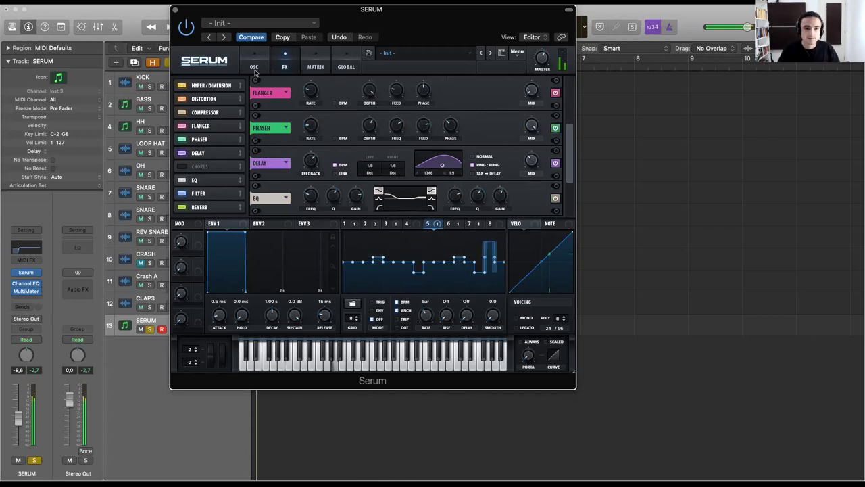
left_click(255, 68)
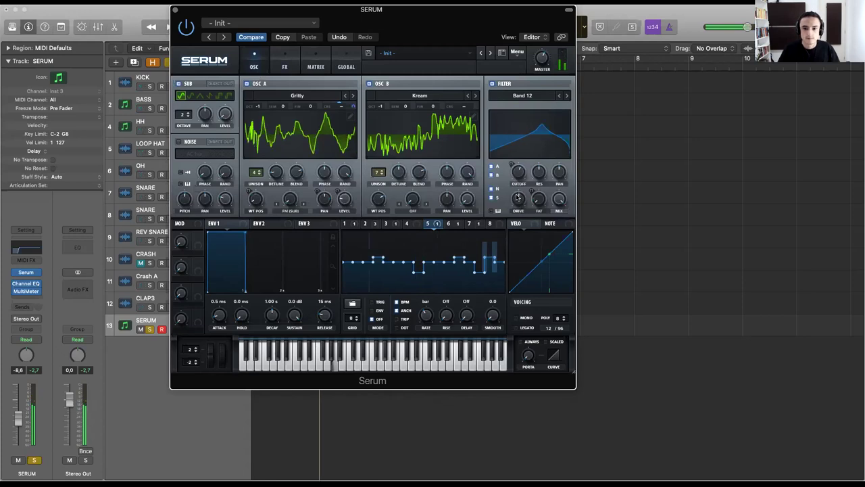
left_click_drag(518, 203, 513, 131)
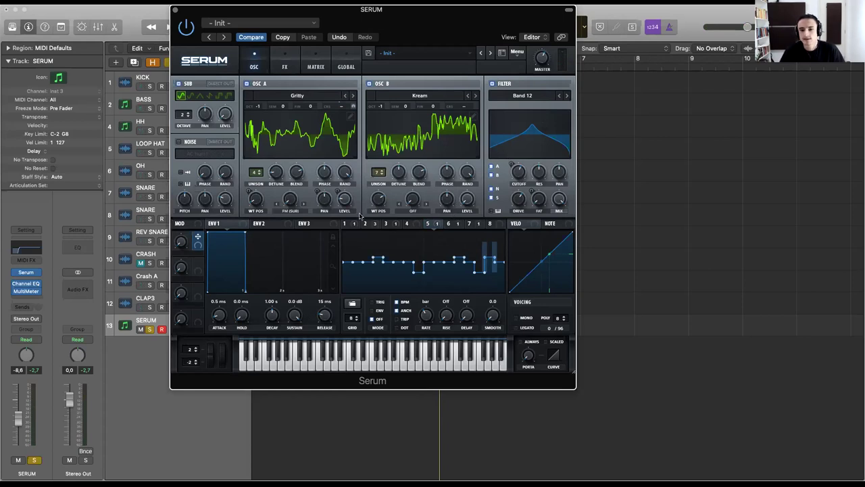
Assign Macro 1 to oscillator B's level with an amount of 82, try out the macro, and return to the effects chain.
left_click_drag(198, 238, 459, 200)
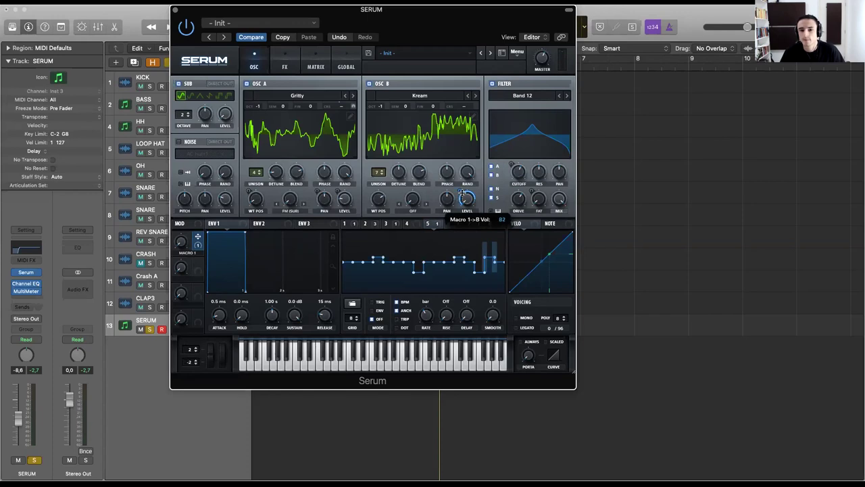
left_click_drag(181, 241, 159, 218)
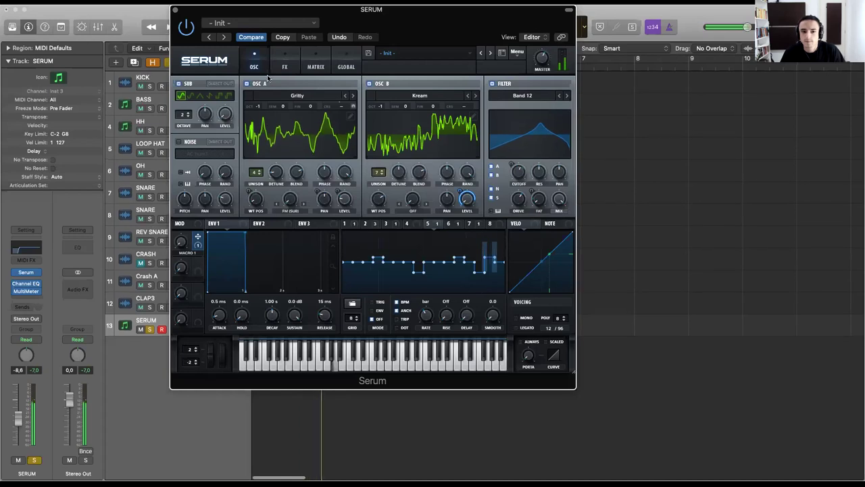
left_click(286, 67)
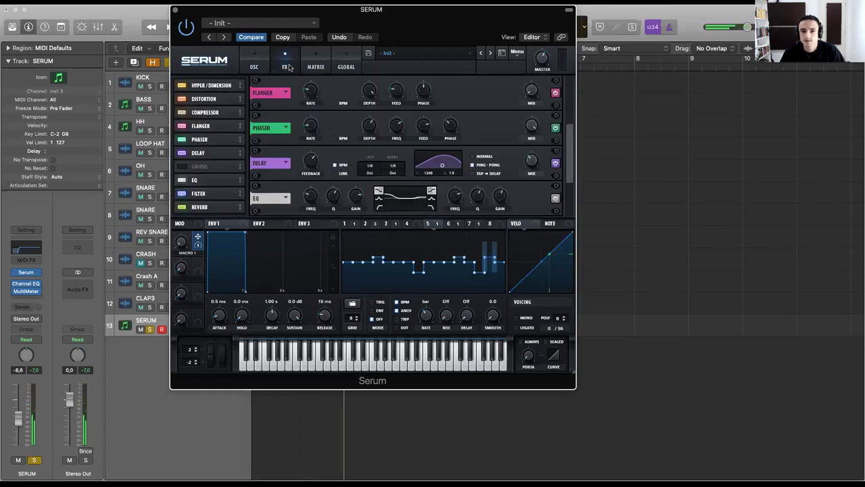
Assign Macro 1 to the mix of the MG Low 6 filter effect, and audition it with Macro 1 at 100%.
scroll(379, 155, "down", 5)
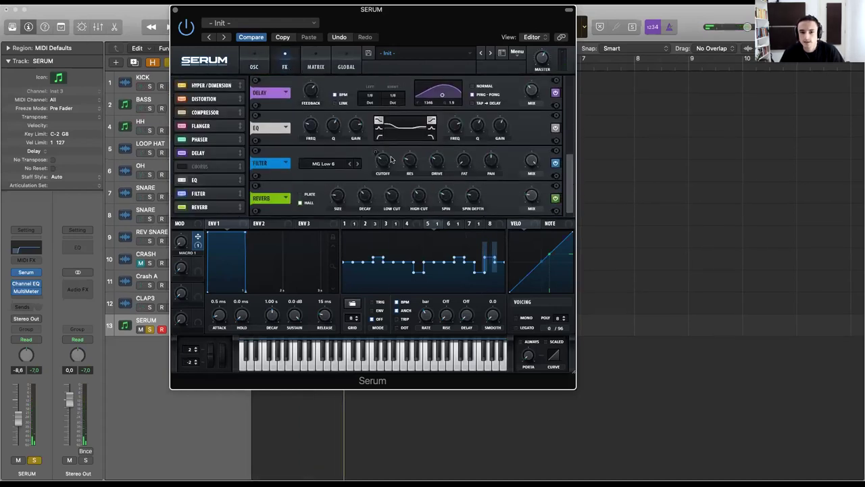
left_click_drag(200, 241, 532, 162)
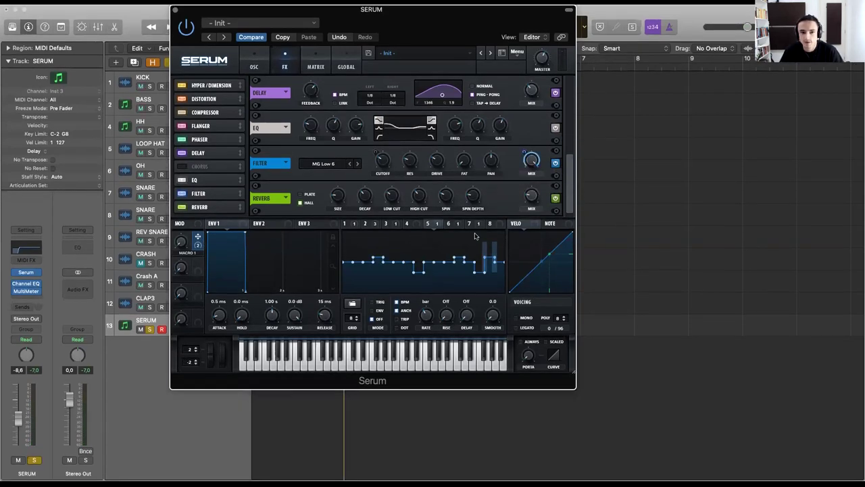
key("space")
left_click_drag(180, 212, 185, 143)
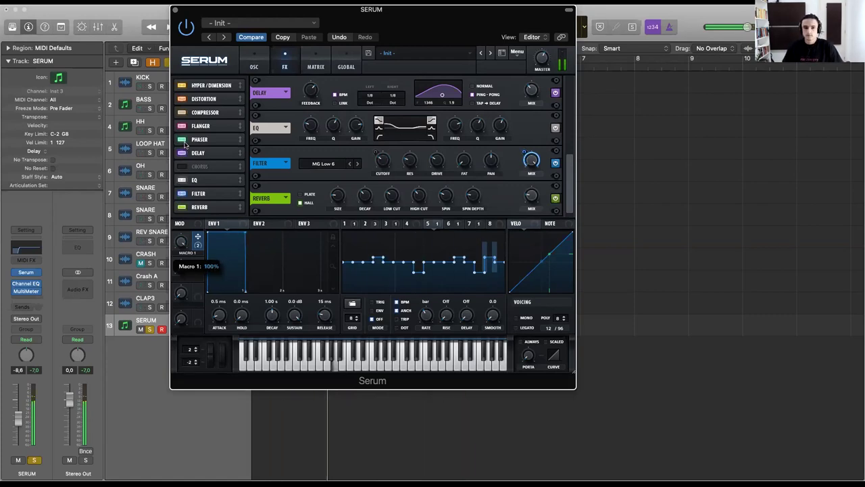
scroll(194, 196, "up", 3)
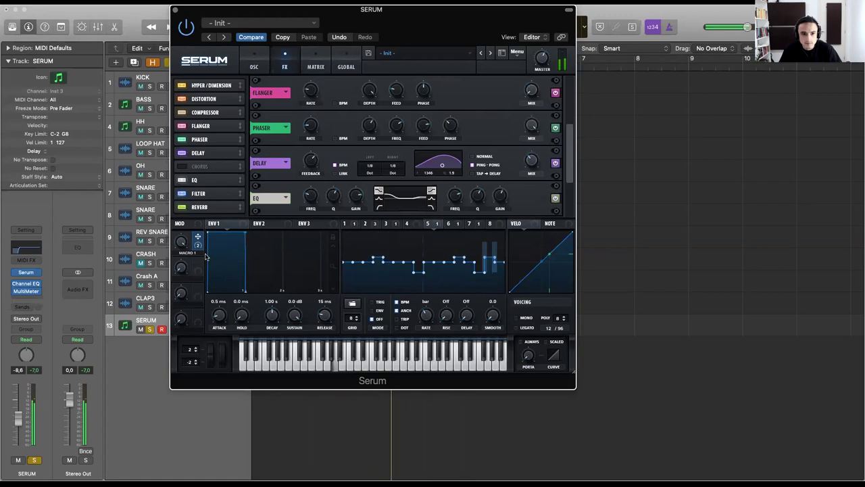
scroll(567, 192, "down", 3)
scroll(566, 193, "down", 1)
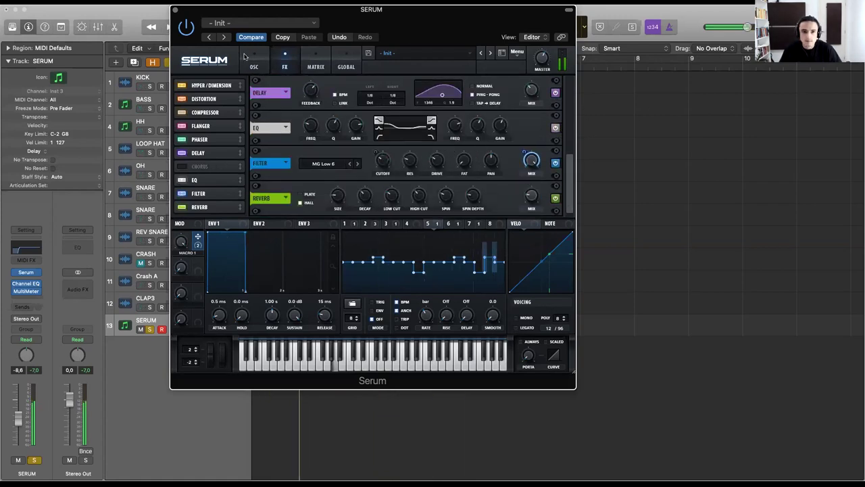
Readjust Macro 1's amount on oscillator B's level, and assign Macro 1 to oscillator A's level.
left_click(253, 61)
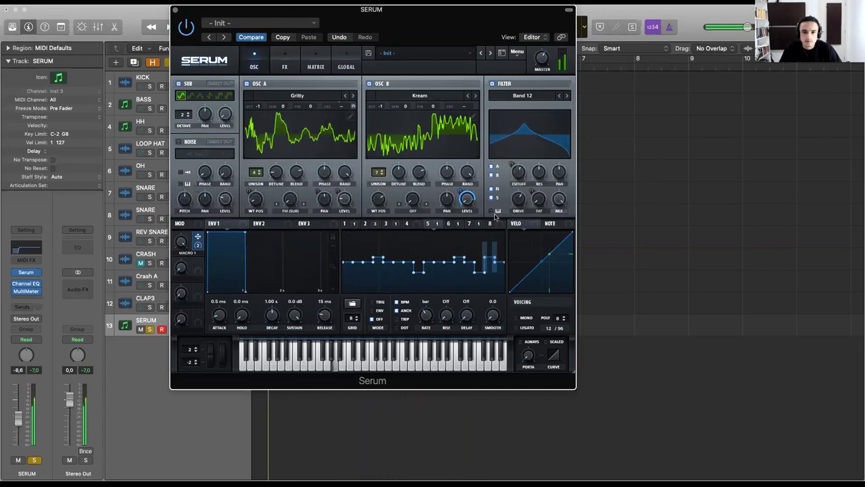
mouse_move(465, 189)
scroll(464, 184, "up", 4)
scroll(462, 192, "down", 4)
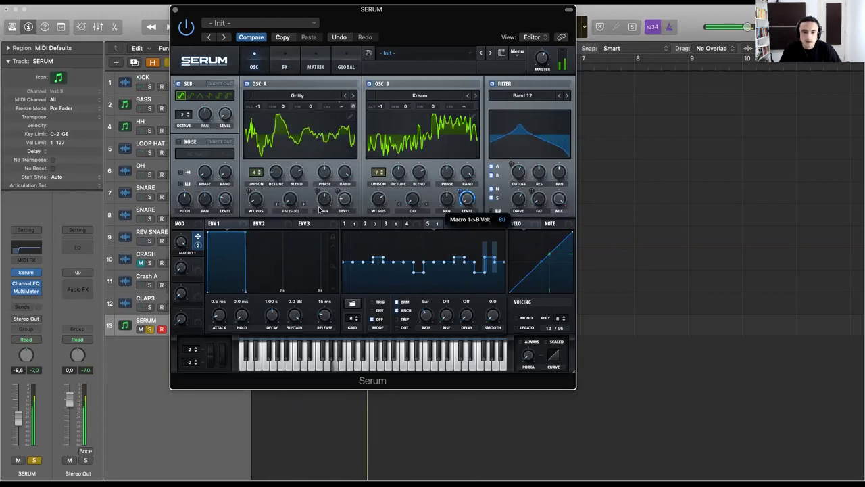
left_click_drag(197, 240, 348, 205)
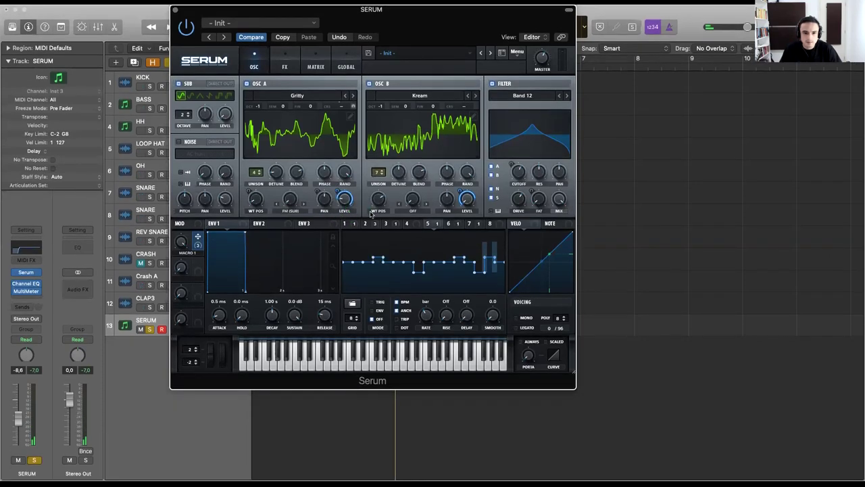
Play the sound and sweep Macro 1 to audition its combined effect on both oscillator levels and the filter mix.
key("space")
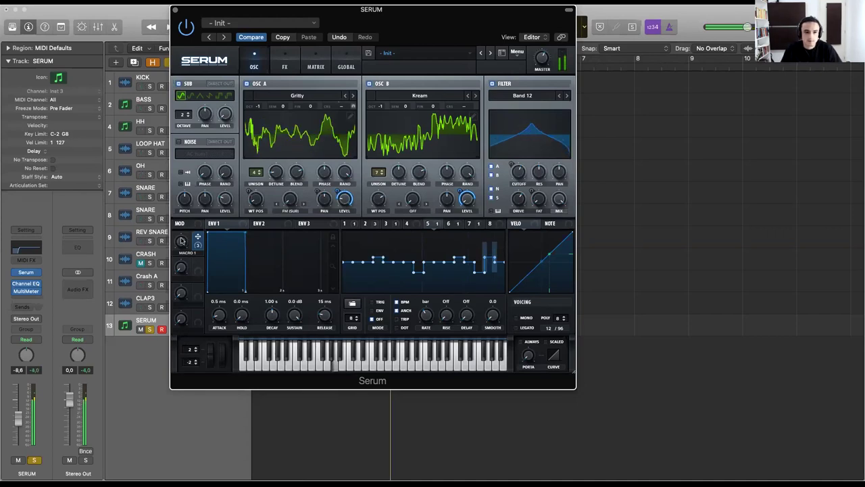
mouse_move(182, 241)
mouse_move(181, 242)
left_mouse_down()
mouse_move(174, 264)
mouse_move(183, 241)
left_mouse_up()
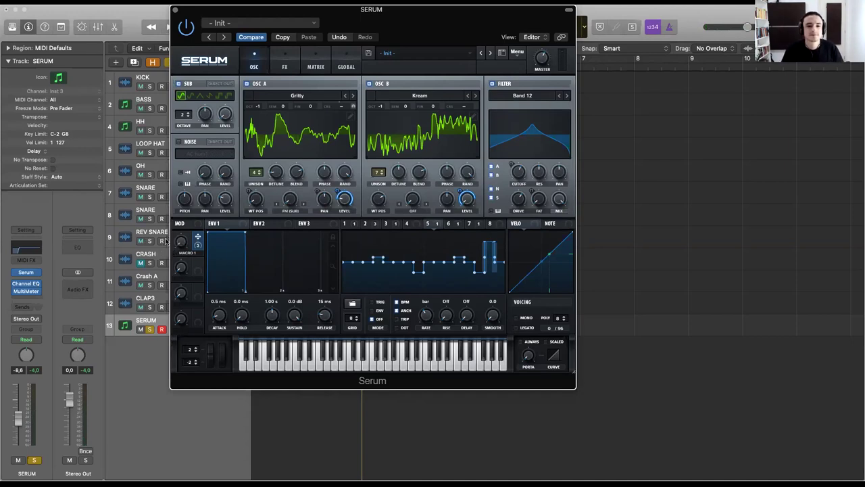
key("space")
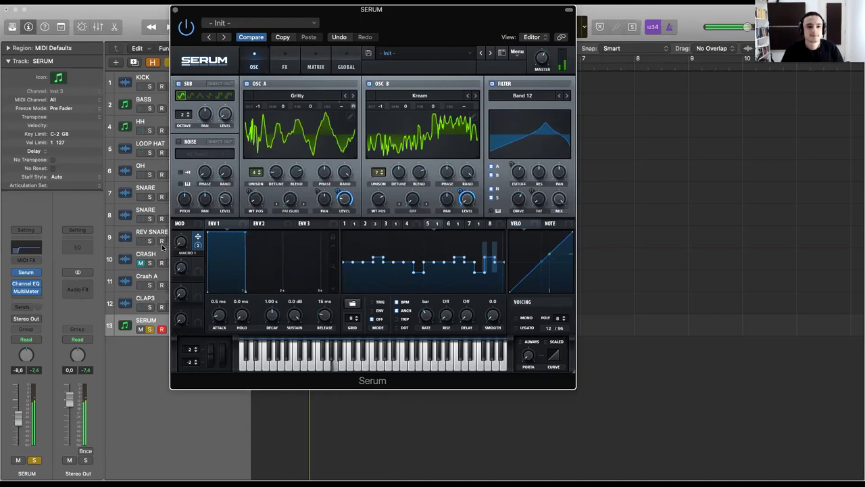
Invert the mod setting of the LFO 5 to A CoarsePit routing, set its aux source to Macro 1, and audition the macro.
left_click(327, 68)
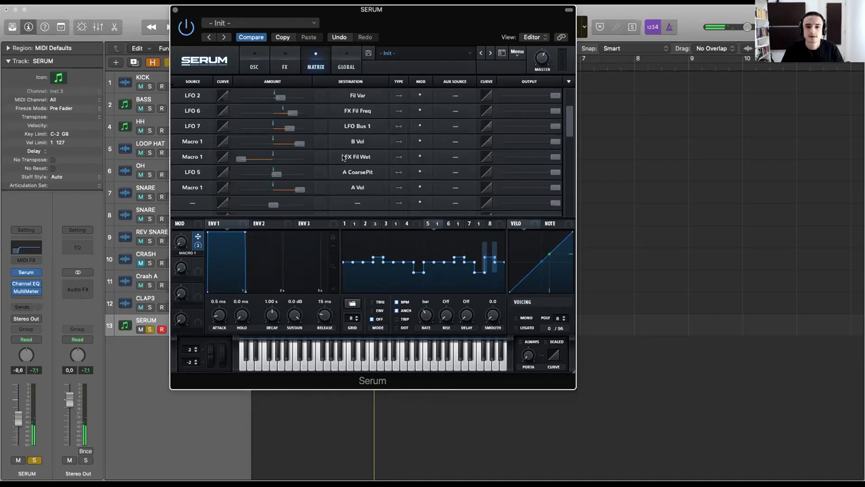
scroll(343, 157, "up", 1)
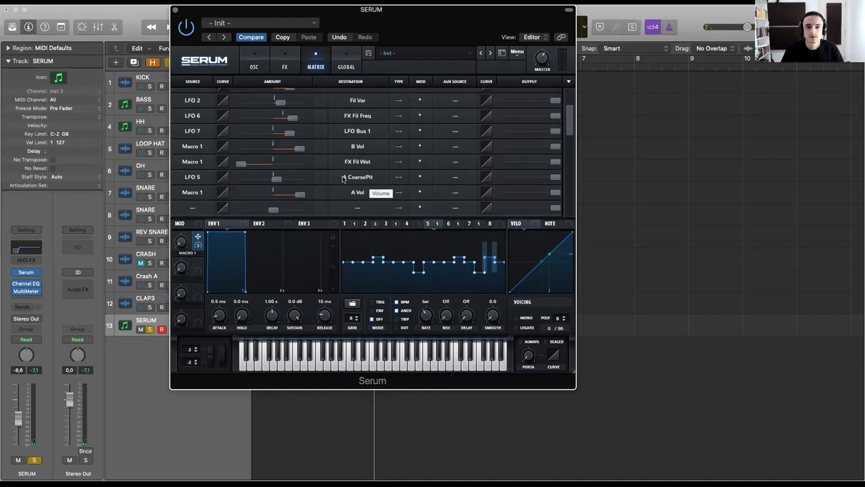
left_click(360, 177)
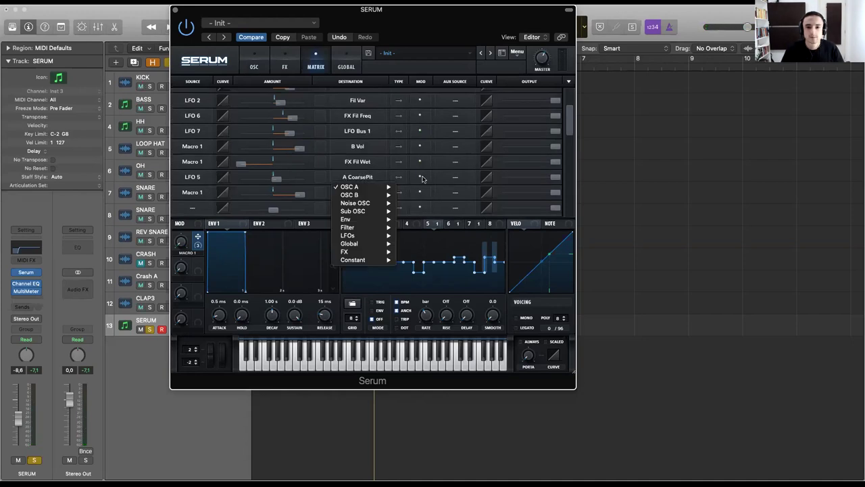
left_click(422, 179)
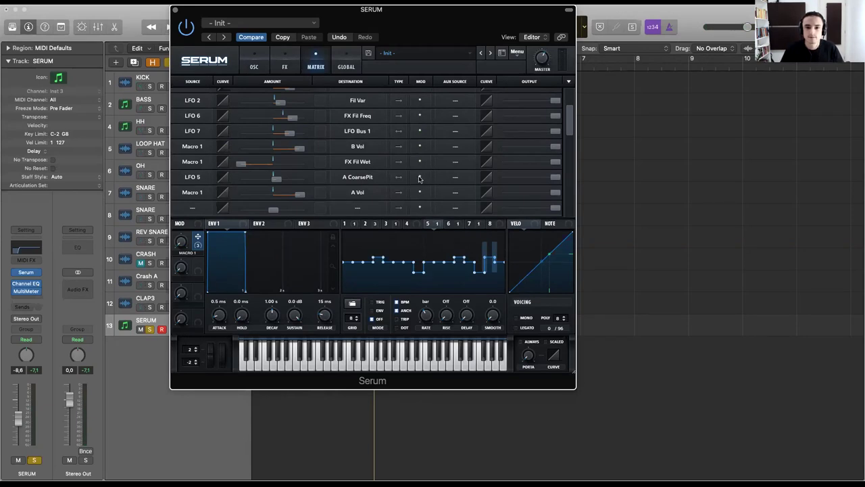
left_click(420, 177)
left_click(429, 196)
left_click(454, 178)
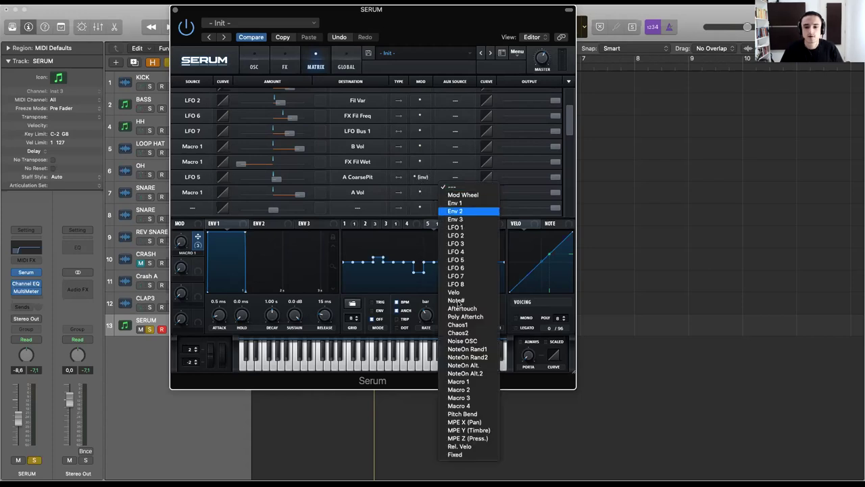
left_click(462, 382)
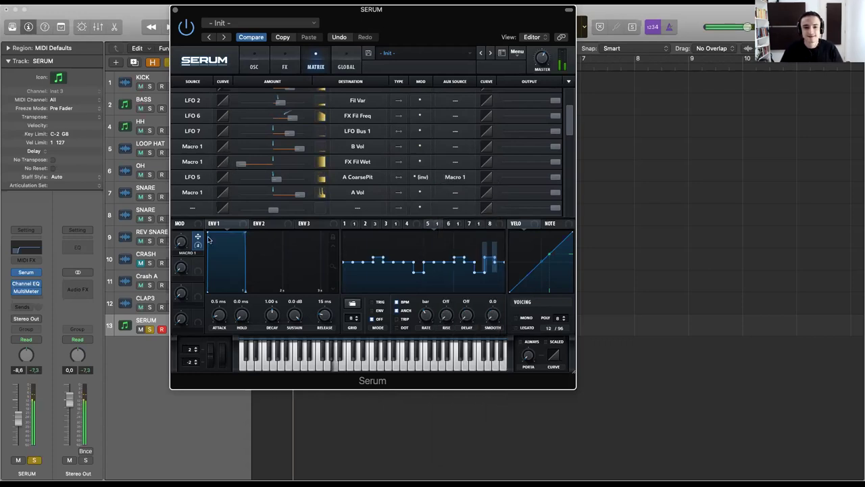
mouse_move(182, 237)
left_click_drag(182, 236, 184, 131)
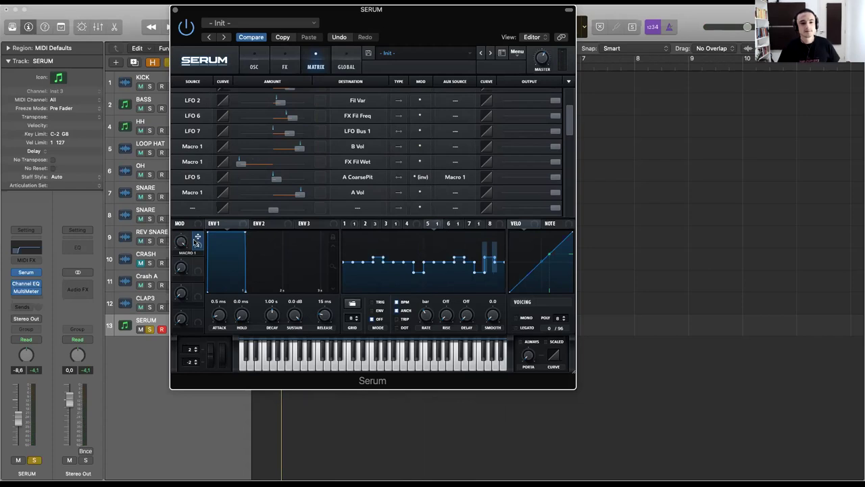
key("space")
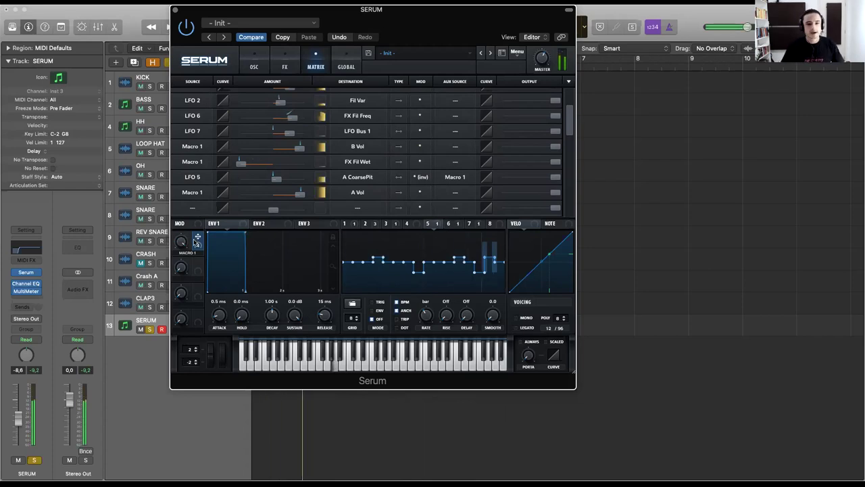
Assign Macro 1 to the reverb's mix with an amount of about 28 and to the EQ's high-band gain, and audition the changes.
left_click(254, 67)
left_click(285, 66)
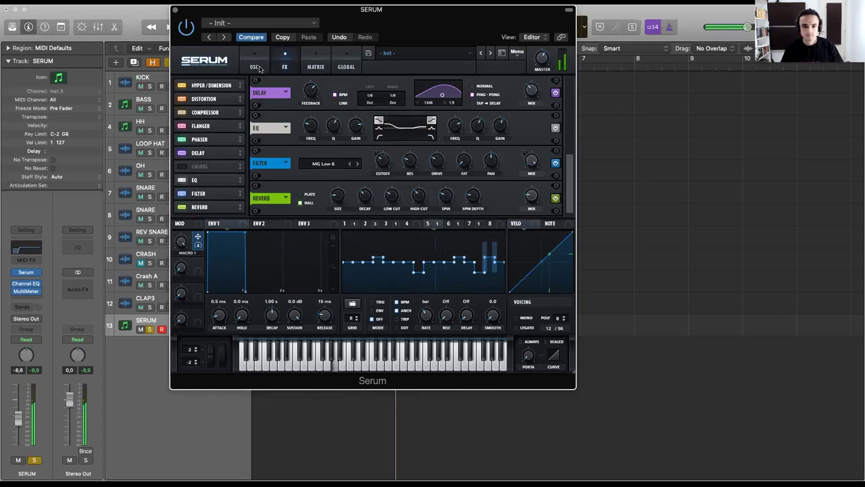
left_click_drag(553, 223, 522, 195)
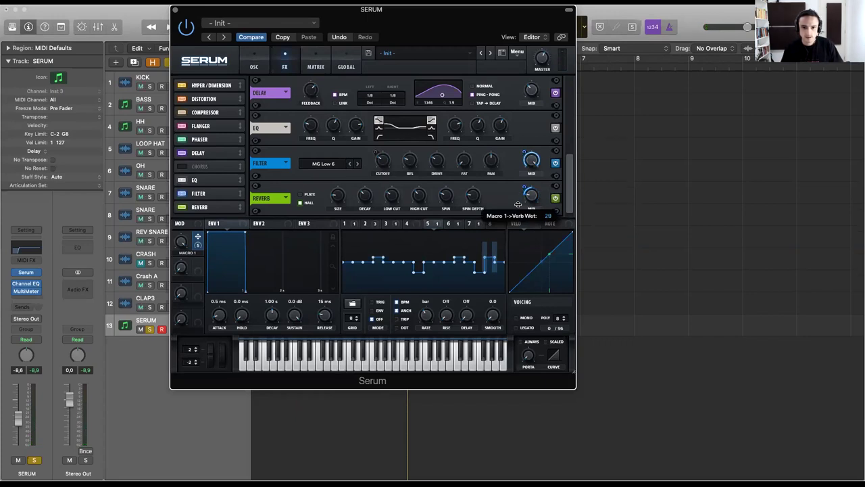
left_click_drag(518, 204, 517, 205)
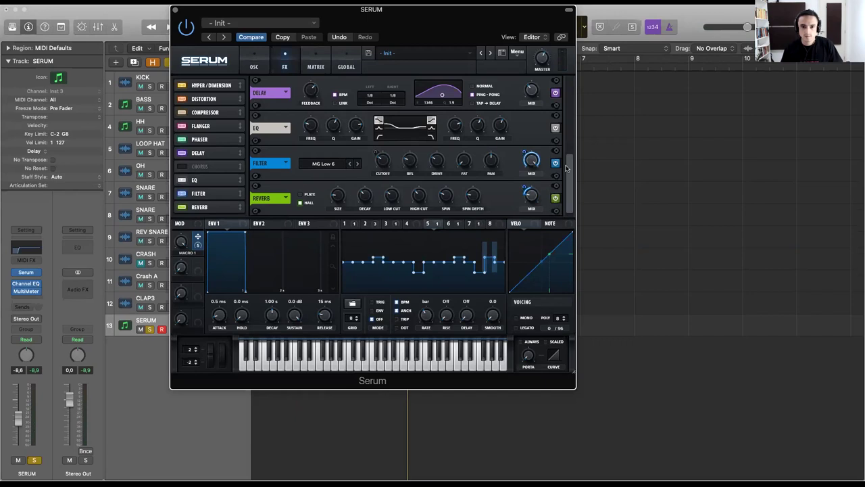
left_click_drag(197, 239, 501, 130)
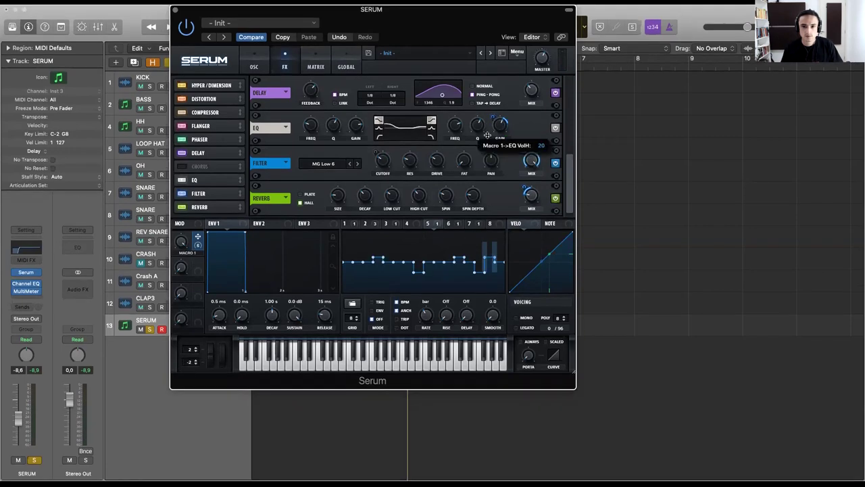
key("space")
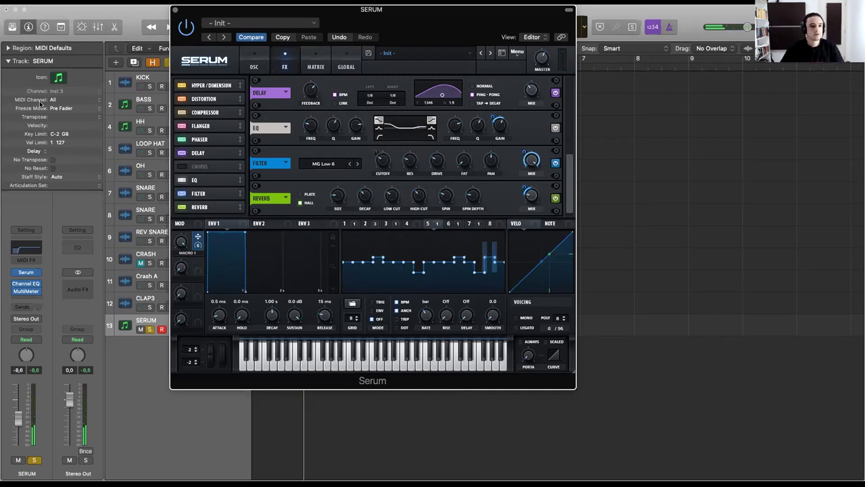
Review Macro 1's routings in the modulation matrix, and sweep the macro during playback, returning it to 0%.
left_click(348, 68)
left_click(325, 66)
scroll(247, 185, "down", 5)
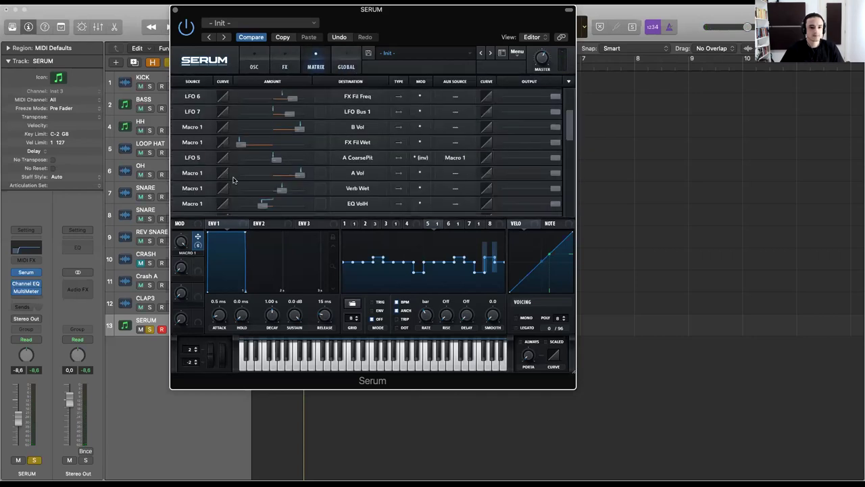
scroll(336, 106, "up", 1)
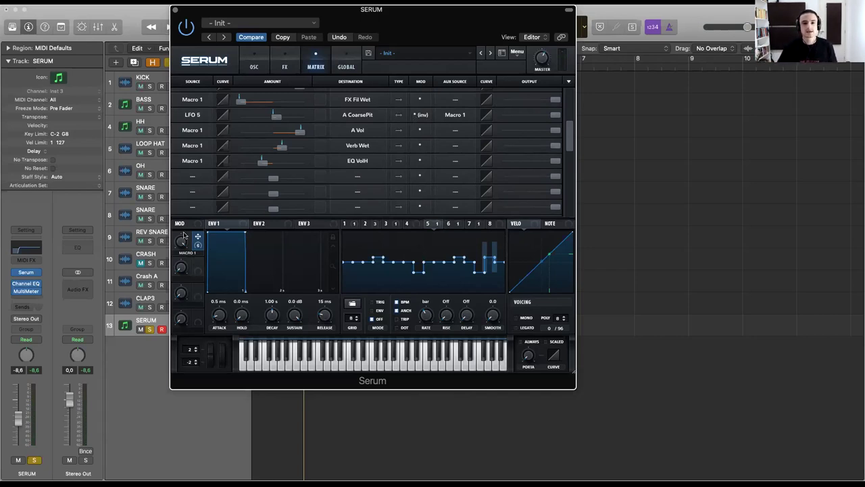
key("space")
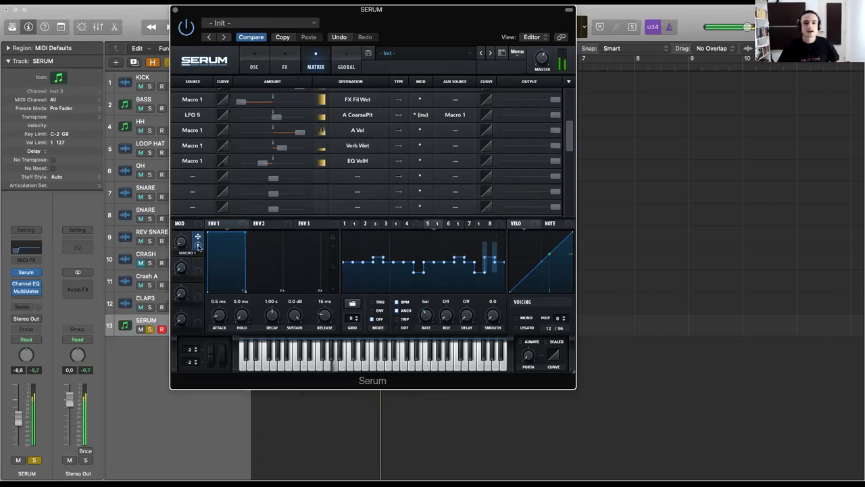
mouse_move(184, 245)
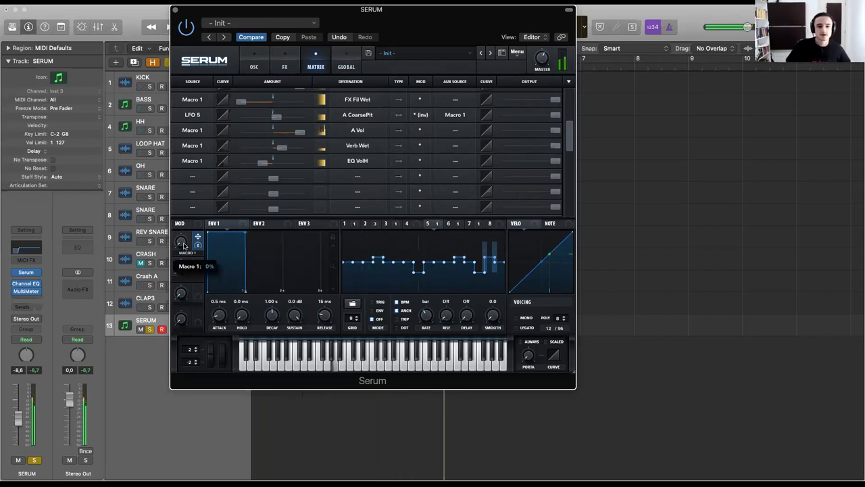
scroll(219, 135, "up", 2)
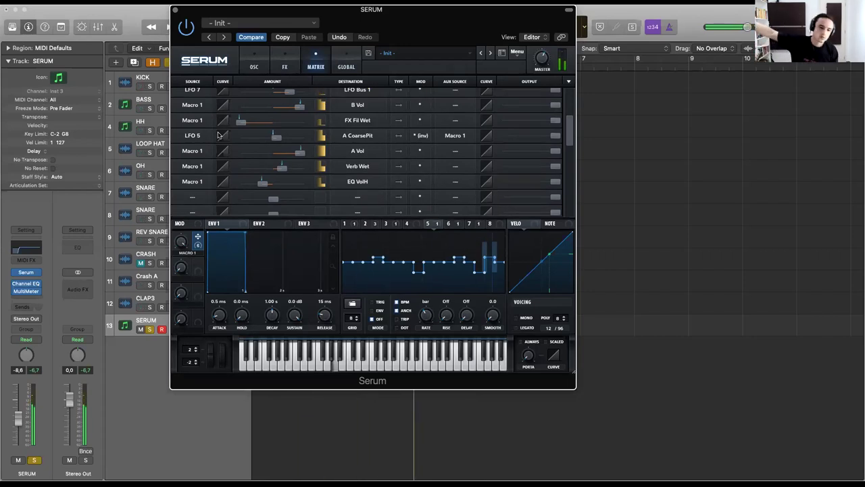
left_click_drag(181, 239, 179, 352)
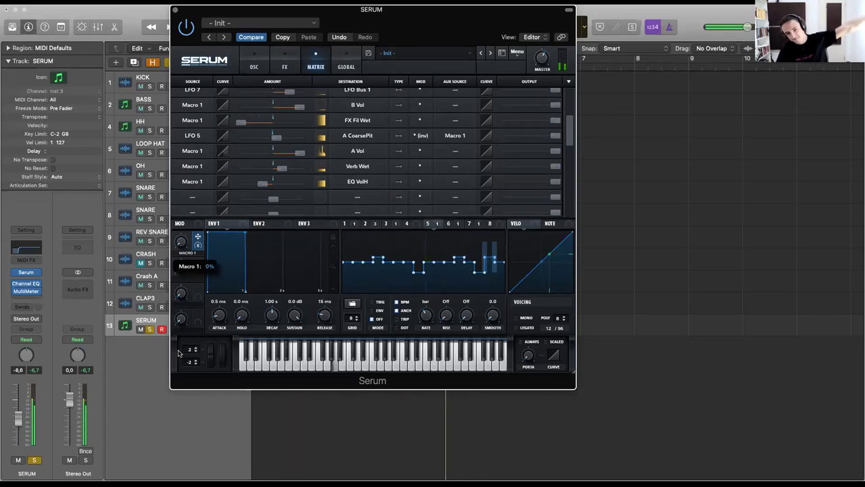
Assign Macro 2 to oscillator A's warp amount, and switch the warp mode to Sync (No Window).
left_click(254, 64)
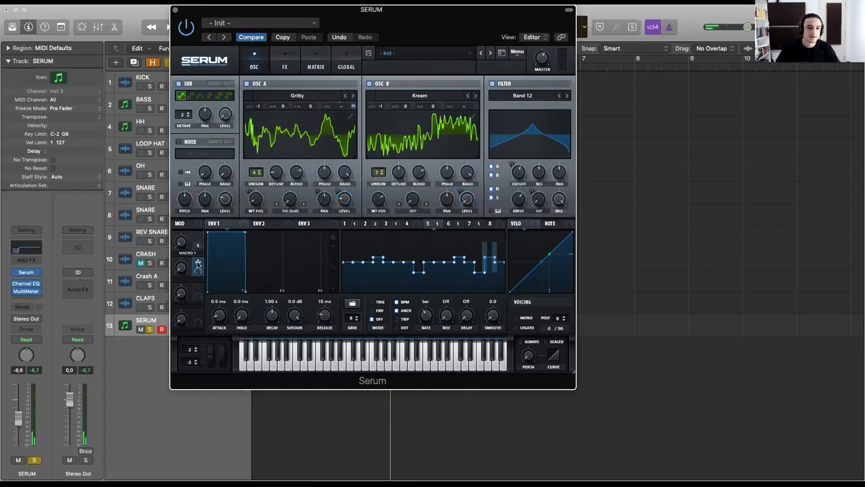
left_click_drag(197, 263, 284, 196)
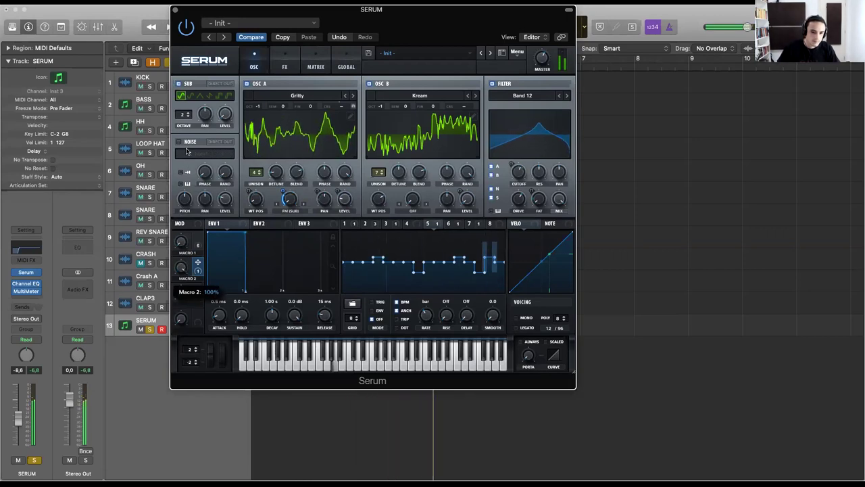
left_click(291, 211)
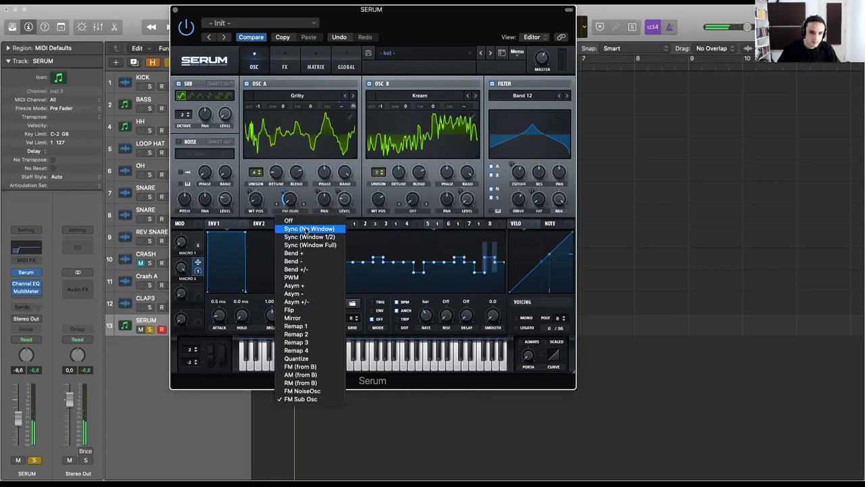
key("Return")
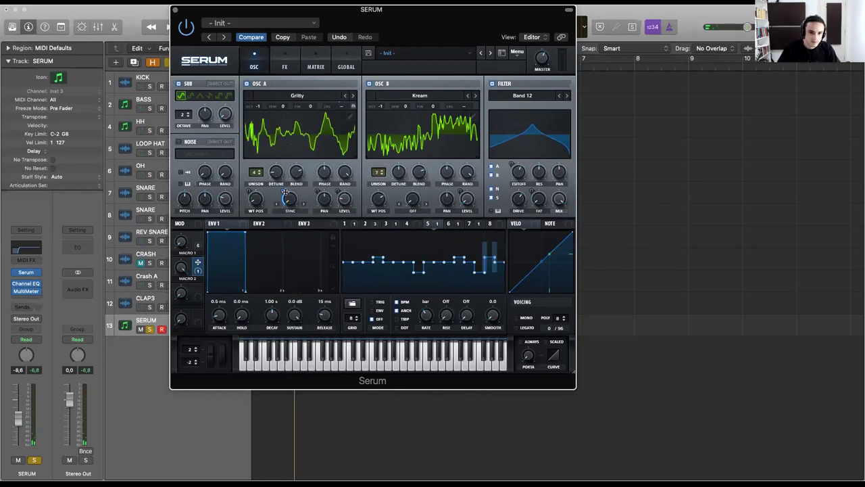
left_click_drag(285, 179, 288, 196)
key("space")
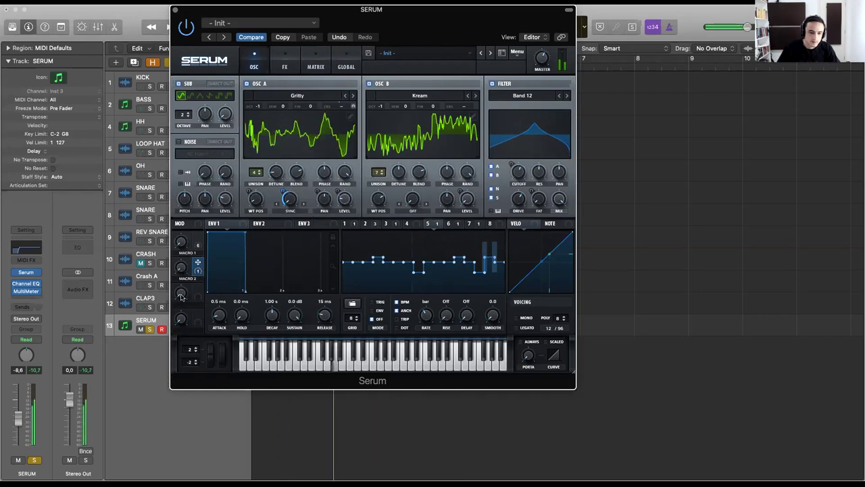
Set Macro 2's amount on oscillator A's warp to 69, and sweep the macro up and down during playback.
left_click_drag(181, 264, 177, 157)
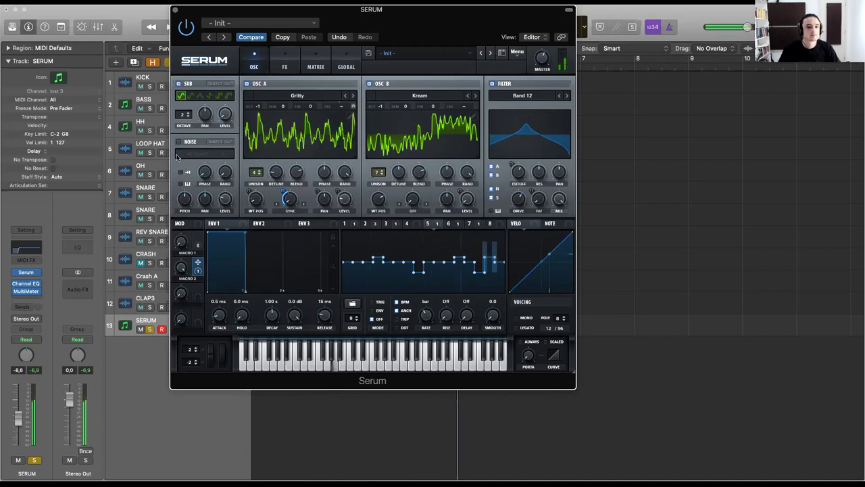
left_click_drag(285, 190, 285, 173)
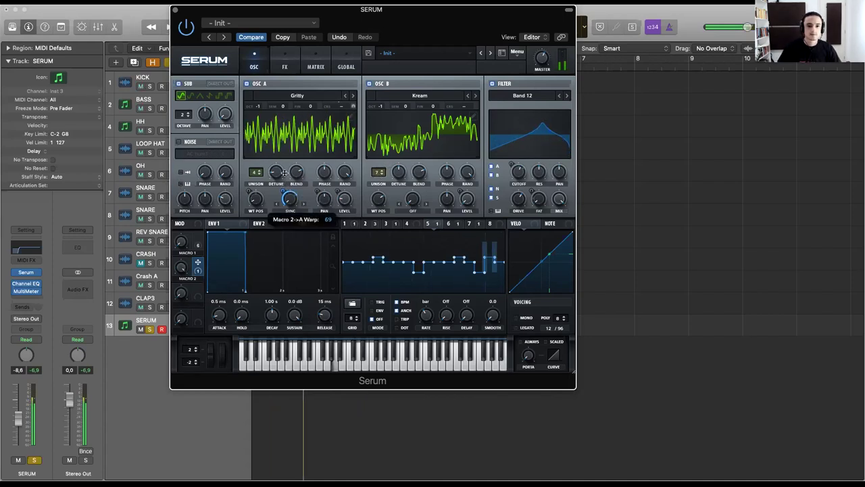
left_click_drag(180, 282, 159, 337)
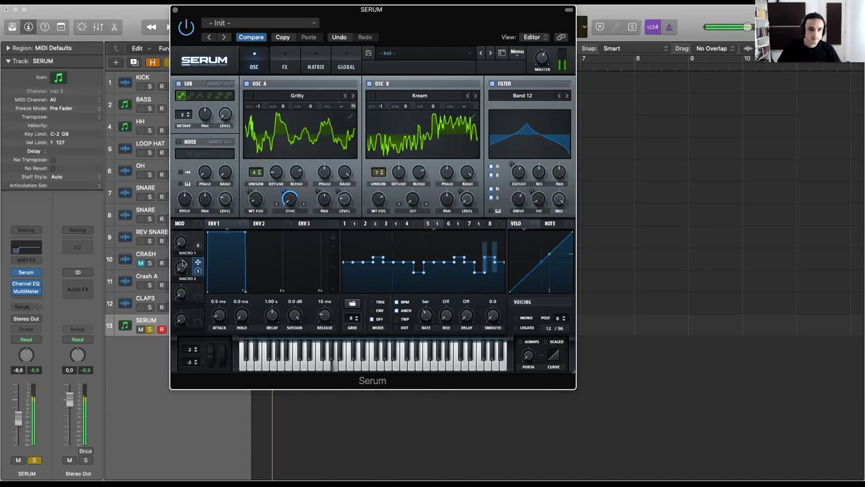
left_click_drag(181, 218, 276, 198)
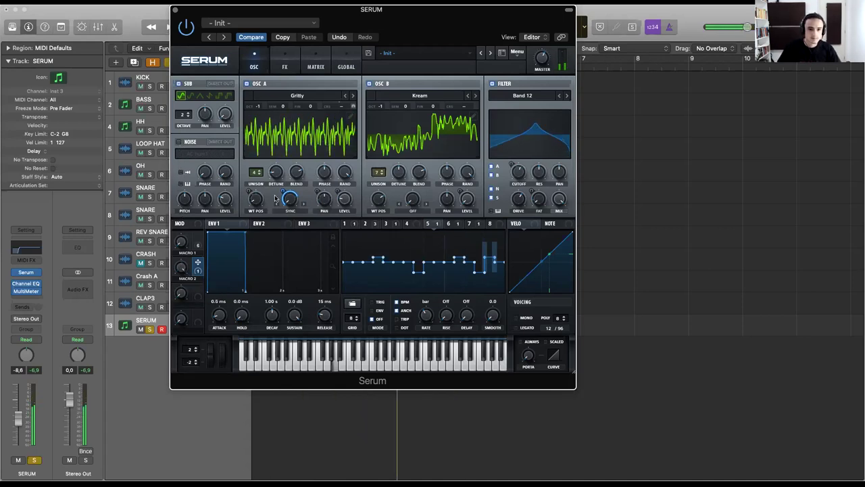
mouse_move(279, 199)
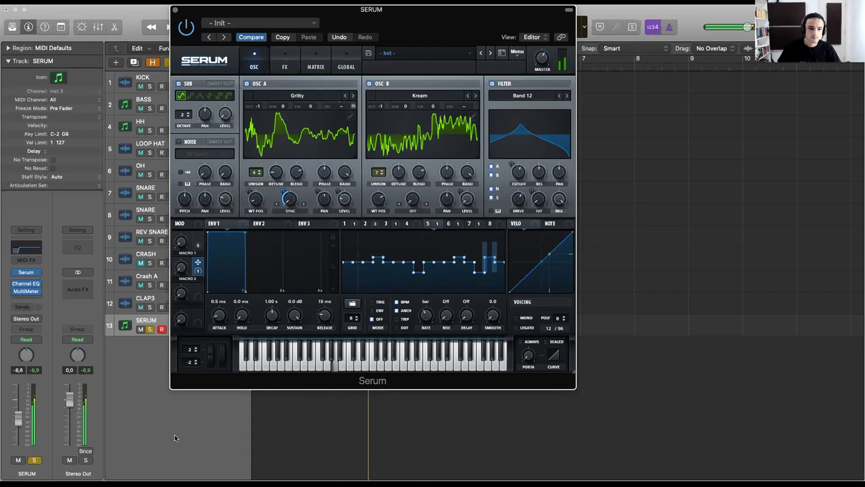
Assign Macro 2 to the distortion's mix and drive, and sweep the macro during playback to audition the effect.
left_click(285, 64)
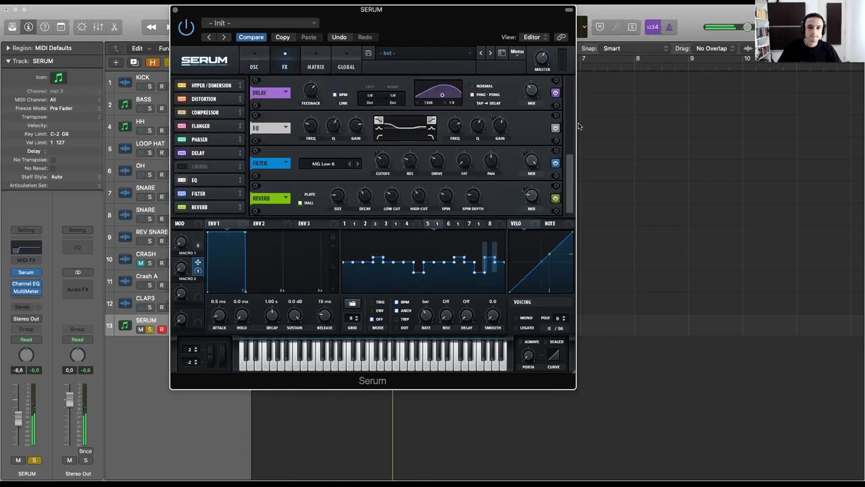
left_click_drag(570, 191, 561, 69)
scroll(504, 110, "up", 2)
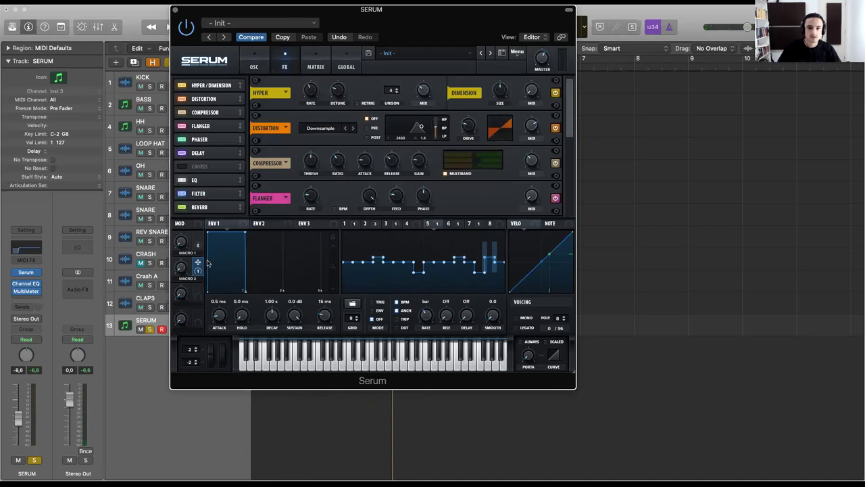
mouse_move(533, 134)
left_mouse_down()
mouse_move(533, 122)
mouse_move(533, 129)
left_mouse_up()
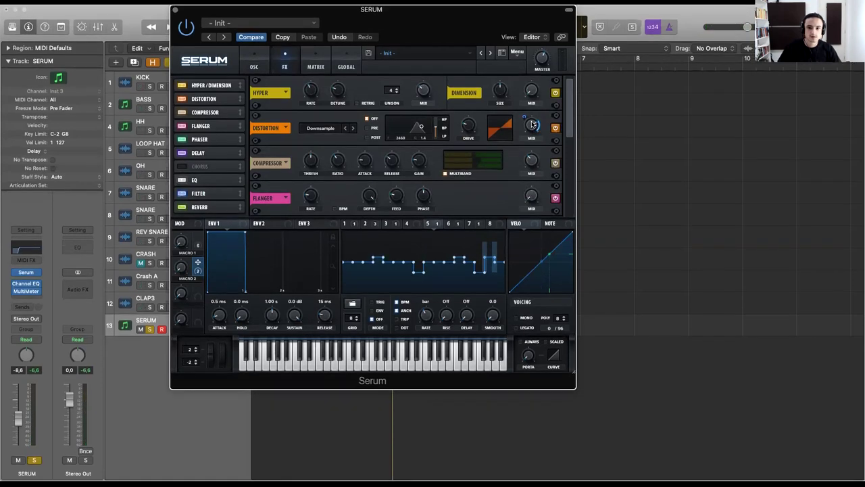
key("space")
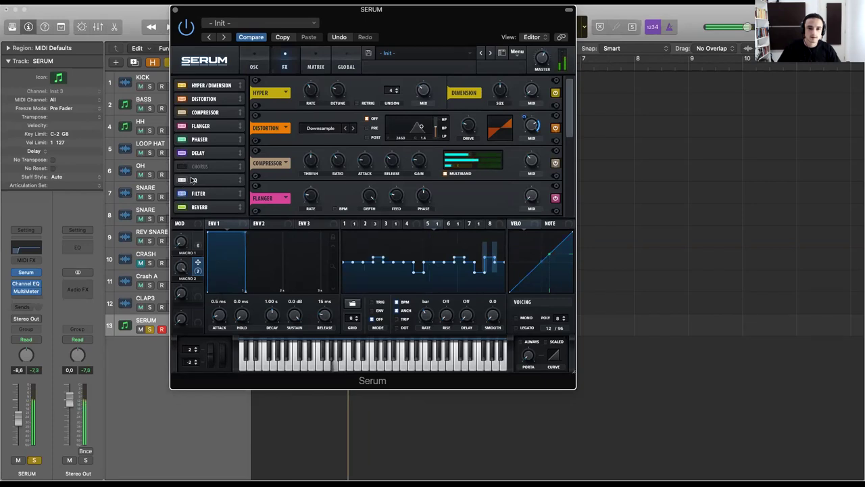
left_click_drag(196, 263, 451, 139)
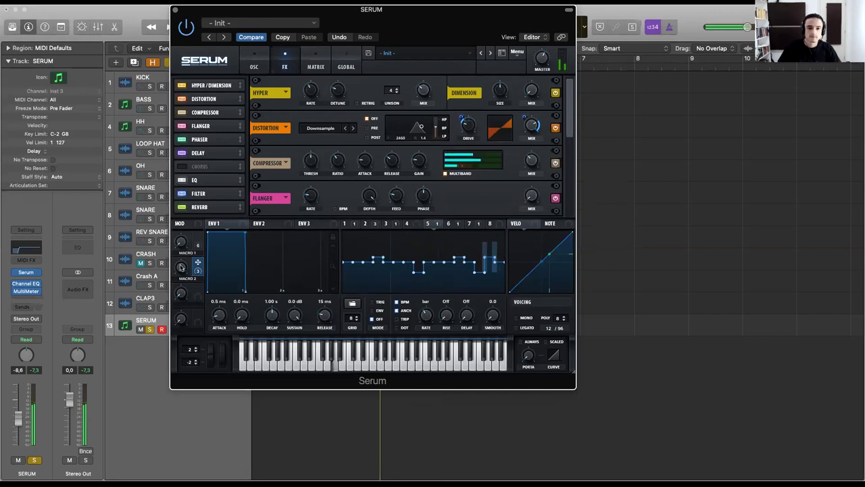
left_click_drag(184, 268, 185, 165)
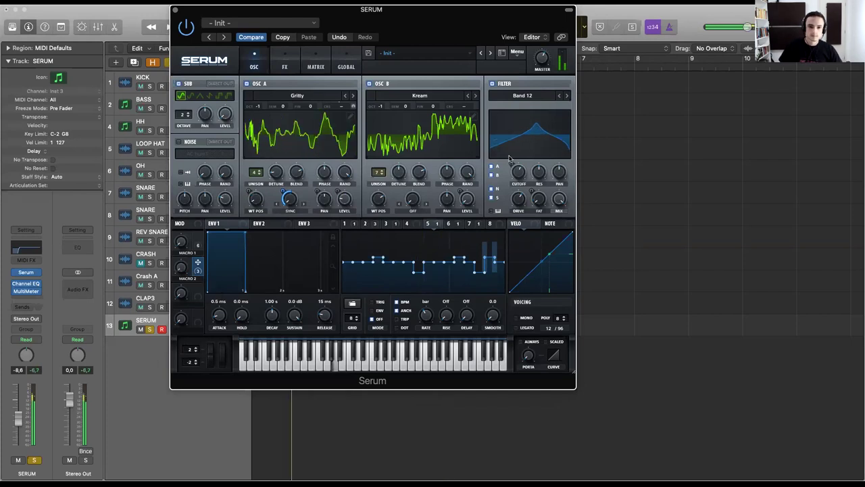
Assign Macro 2 to the filter's resonance with an amount of about 25, plus its cutoff and fat, and audition the macro.
left_click_drag(197, 262, 532, 169)
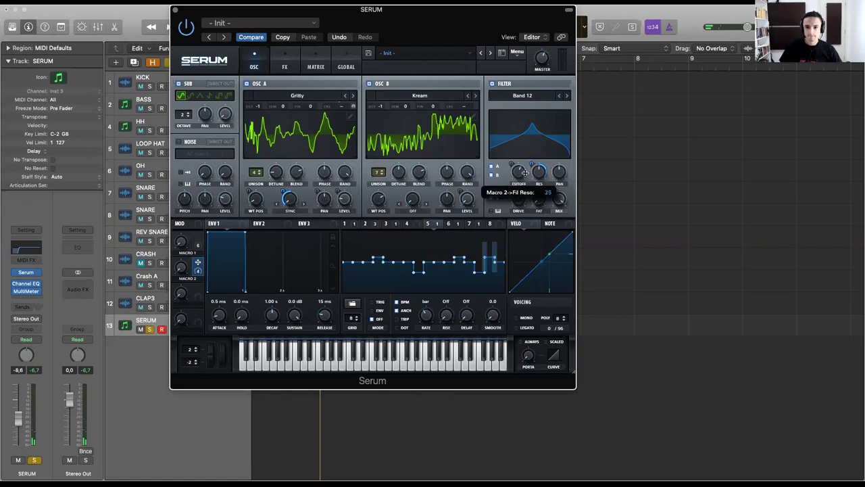
left_click_drag(515, 203, 507, 170)
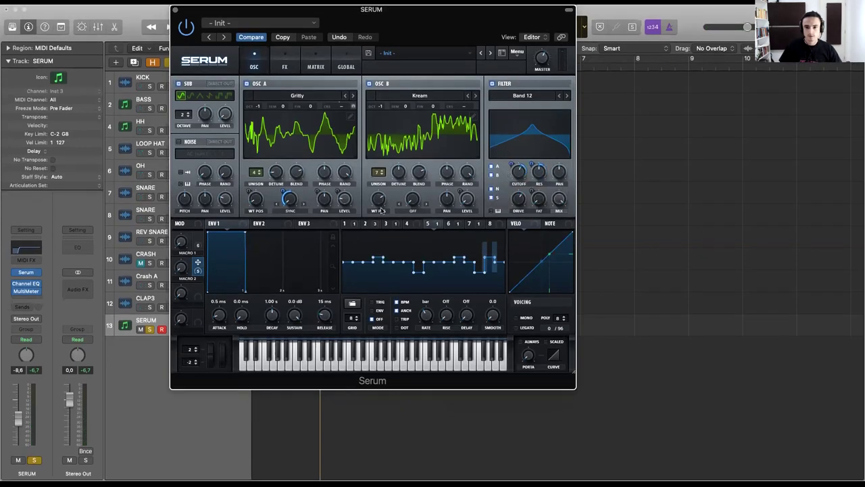
left_click_drag(199, 266, 540, 205)
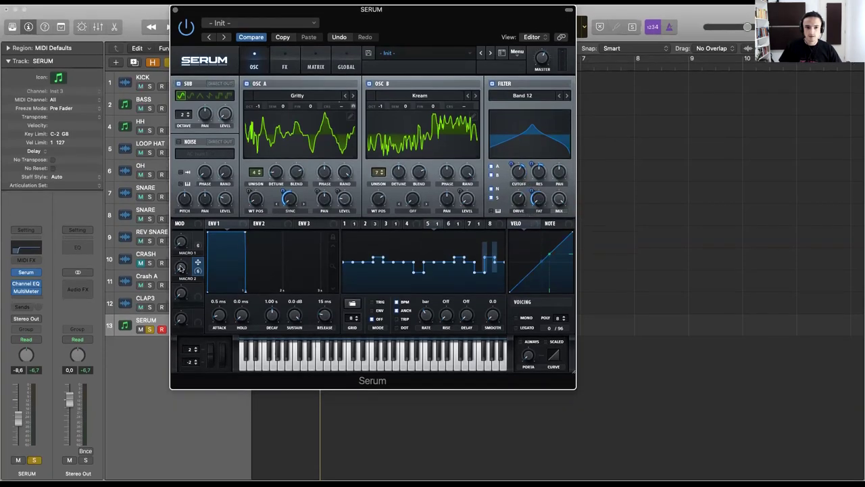
left_click_drag(182, 267, 193, 171)
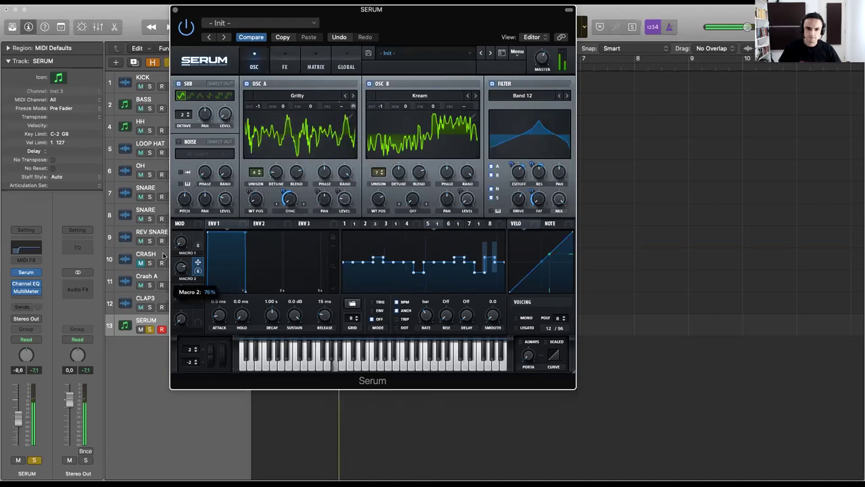
Remove all modulation destinations from Macro 2.
right_click(197, 263)
left_click(206, 243)
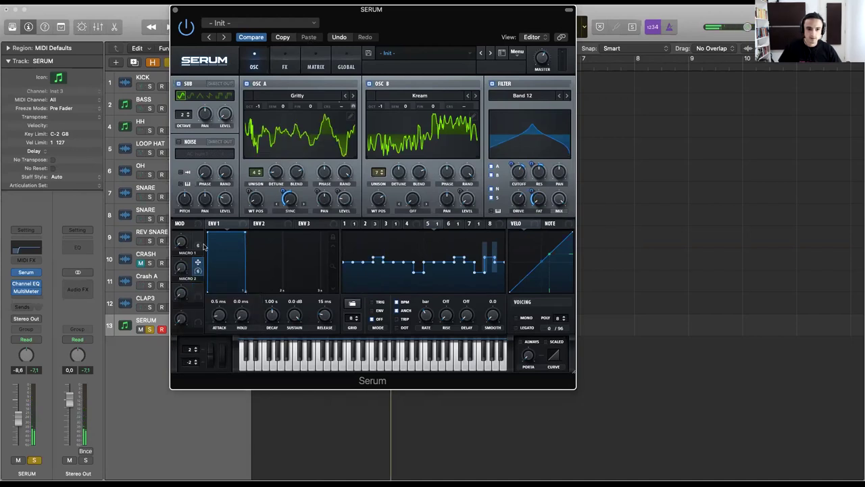
right_click(197, 263)
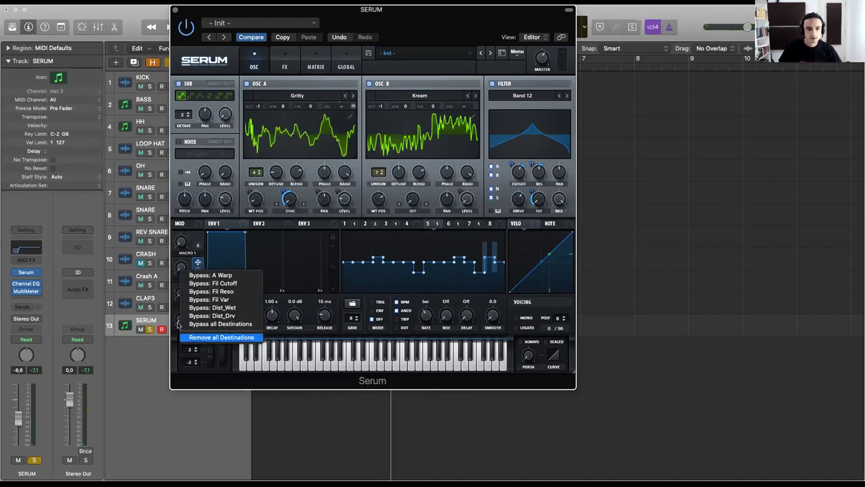
key("Return")
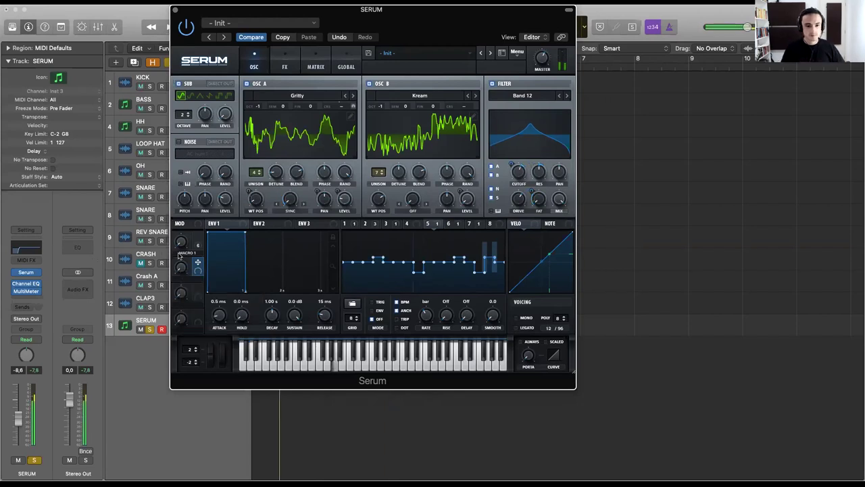
Assign Macro 2 to oscillator A's warp amount and oscillator B's level, and sweep the macro during playback.
left_click_drag(290, 197, 291, 196)
mouse_move(291, 158)
left_mouse_down()
mouse_move(296, 114)
mouse_move(289, 146)
left_mouse_up()
left_click_drag(197, 263, 284, 196)
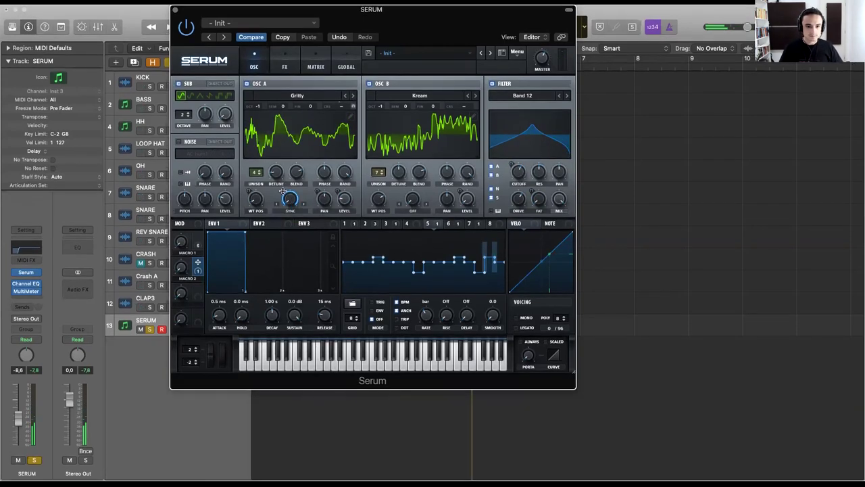
left_click_drag(197, 263, 466, 214)
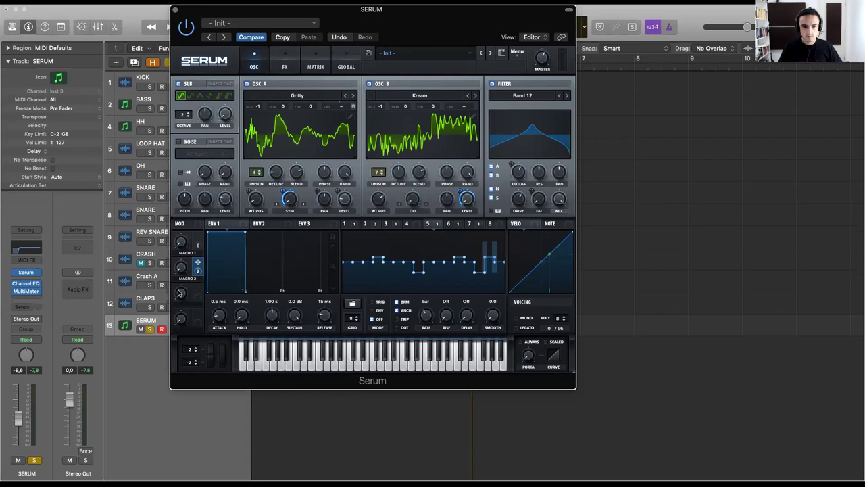
left_click_drag(181, 268, 190, 172)
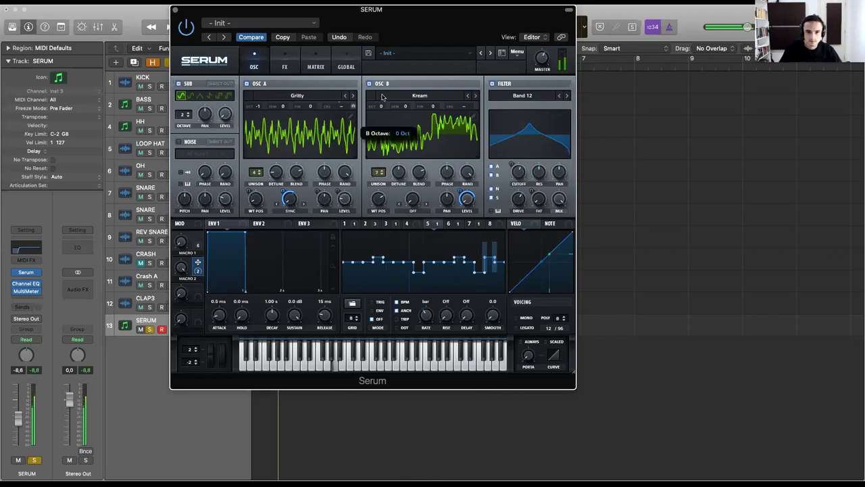
Set oscillator B's octave to -1 and remove the Macro 2 modulation from its coarse pitch.
left_click_drag(381, 107, 381, 116)
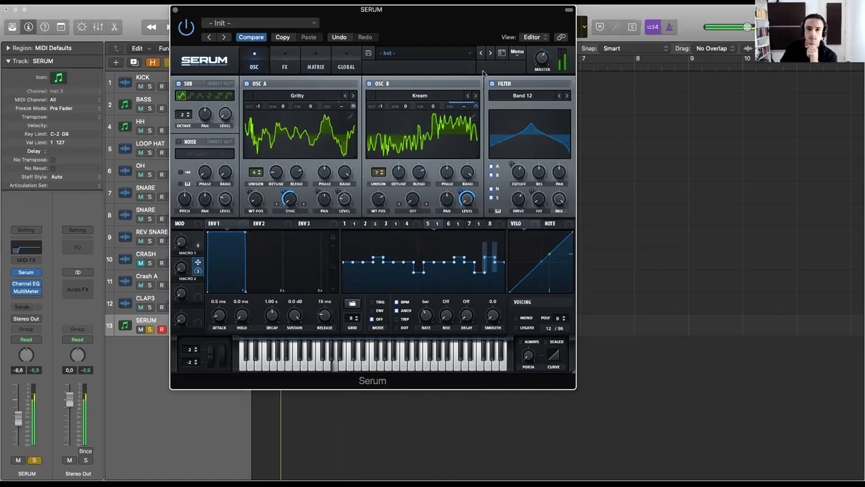
right_click(468, 107)
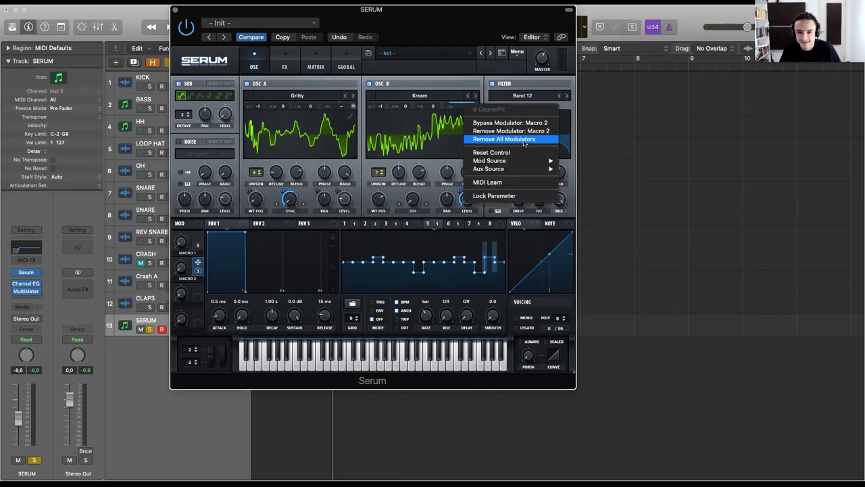
left_click(464, 109)
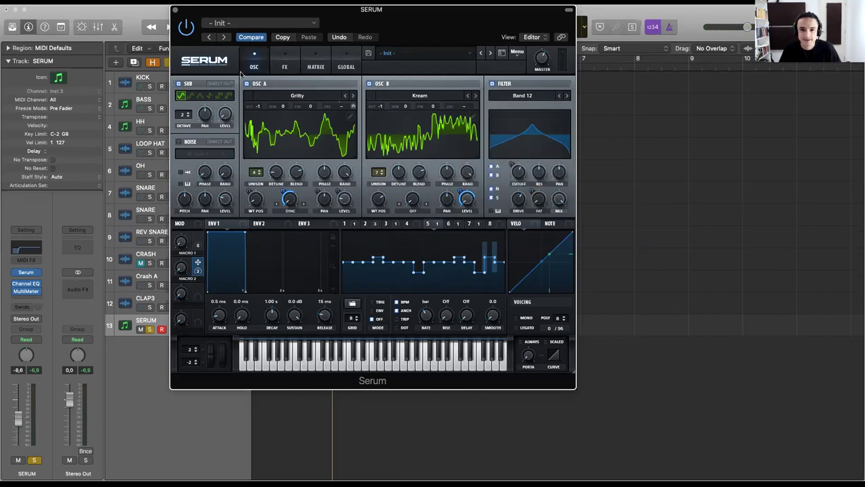
Add a modulation matrix routing from Chaos1 to B CoarsePit with a positive amount.
left_click(318, 66)
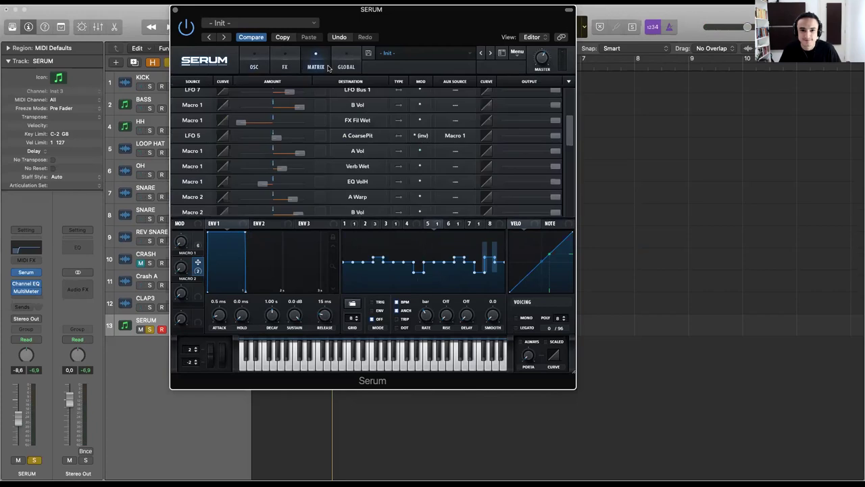
scroll(182, 170, "down", 3)
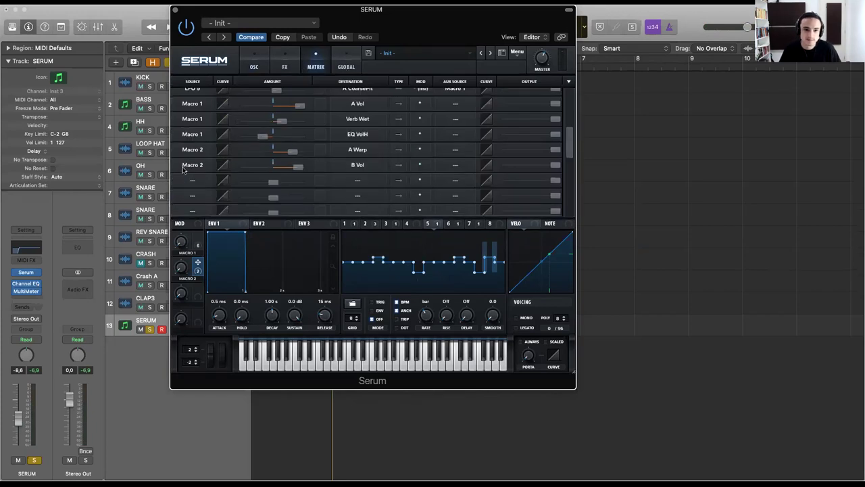
scroll(414, 160, "down", 1)
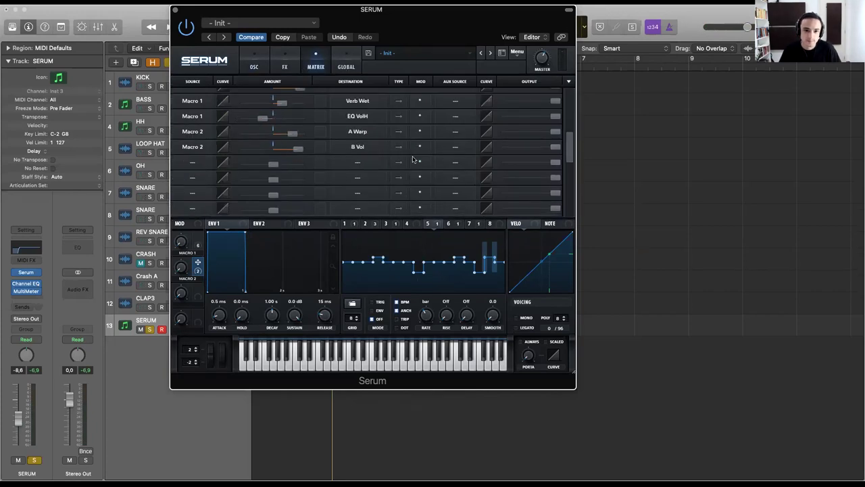
left_click(200, 164)
left_click(211, 310)
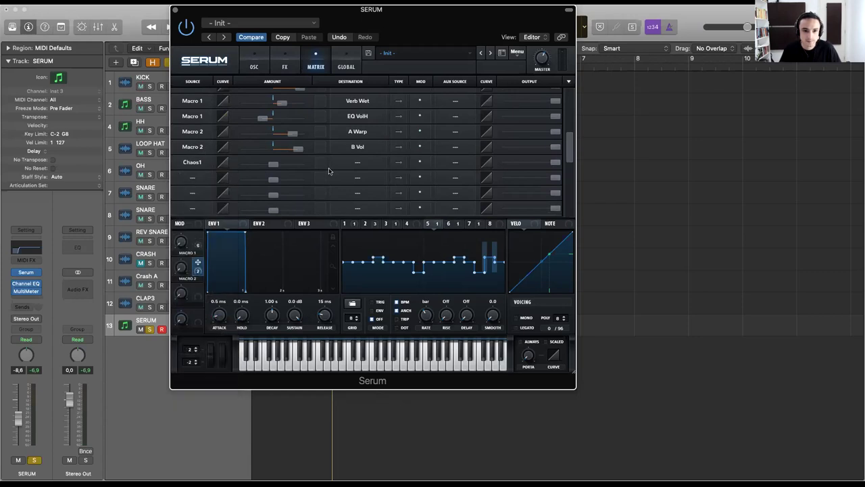
left_click(359, 164)
mouse_move(361, 174)
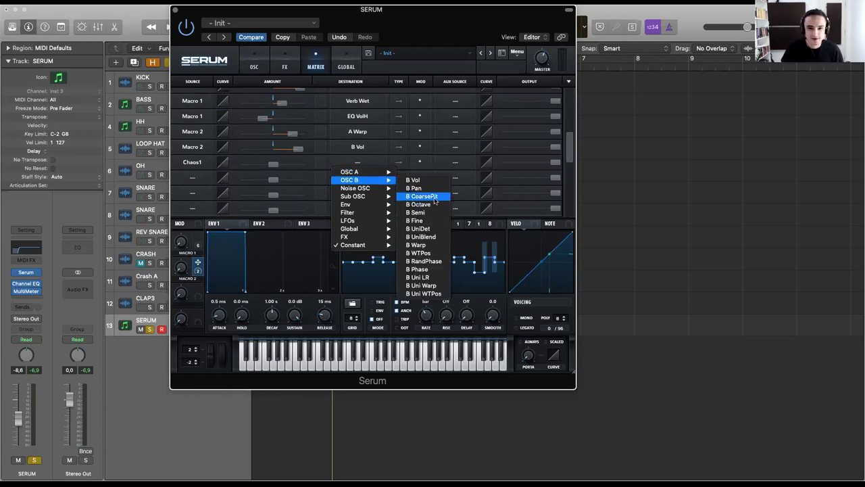
left_click(434, 198)
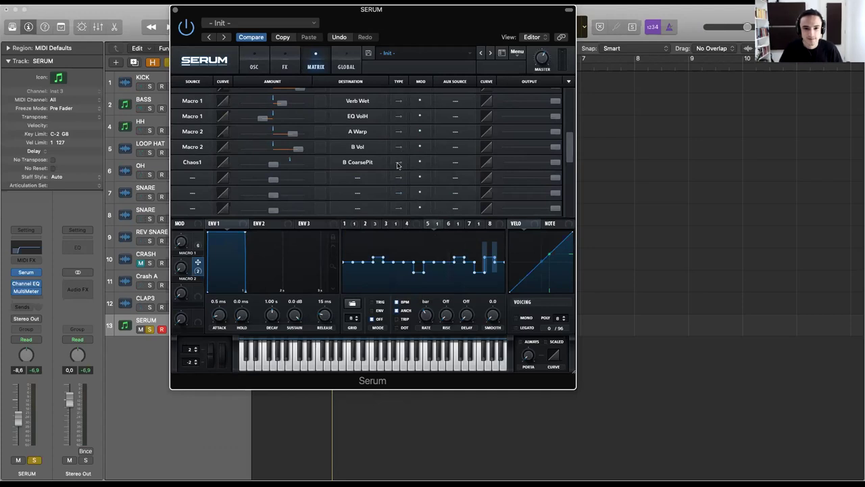
left_click_drag(270, 164, 296, 168)
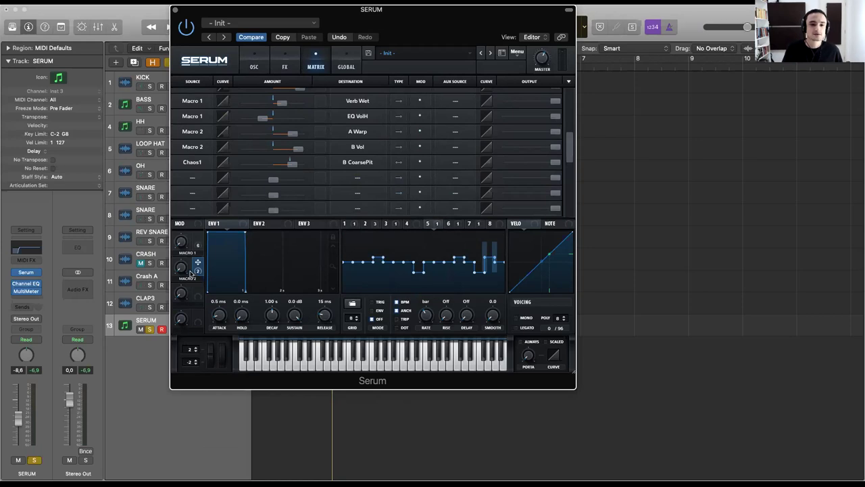
Set Macro 2 as the aux source of the Chaos1 to B CoarsePit modulation routing.
left_click(421, 162)
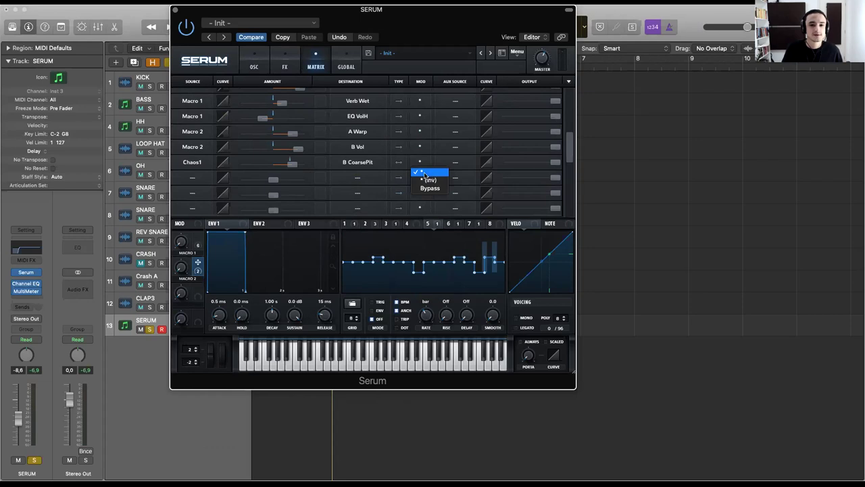
left_click(423, 172)
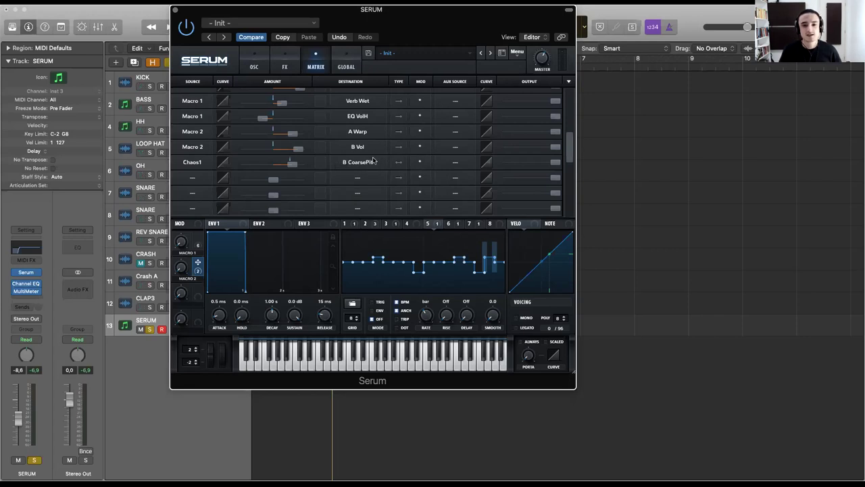
left_click(399, 162)
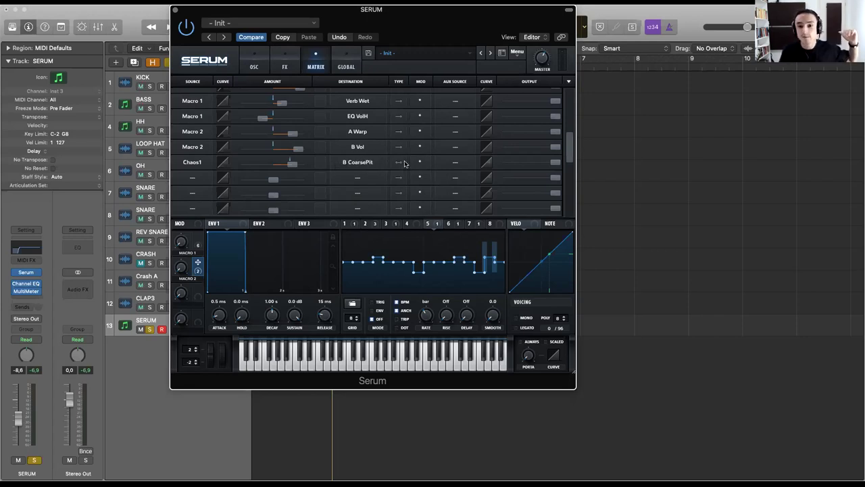
left_click(459, 166)
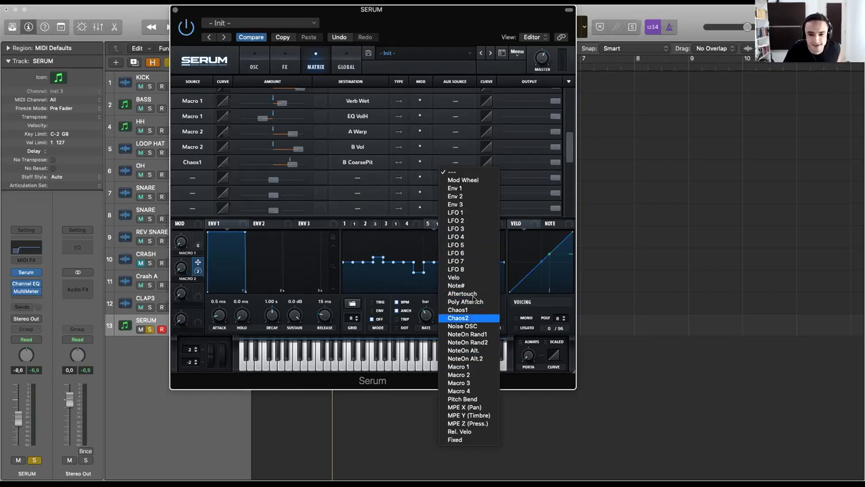
left_click(486, 375)
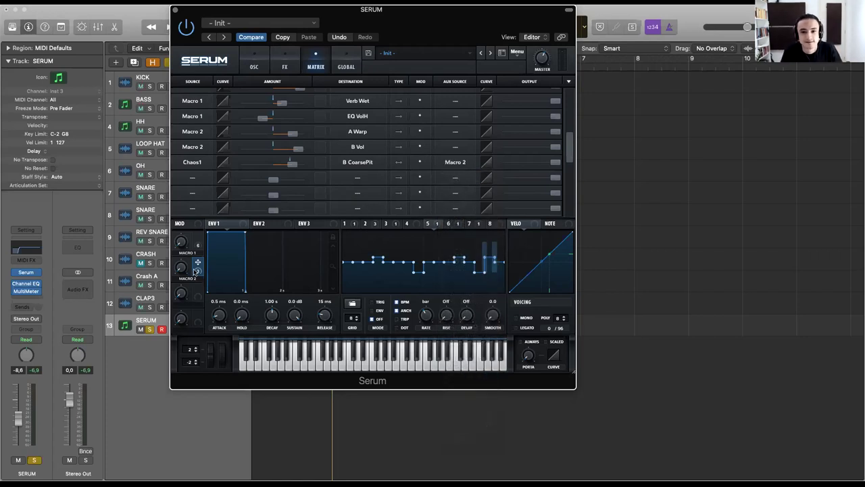
Start playback and sweep Macro 2 upward to audition the chaos-driven pitch modulation of oscillator B.
key("space")
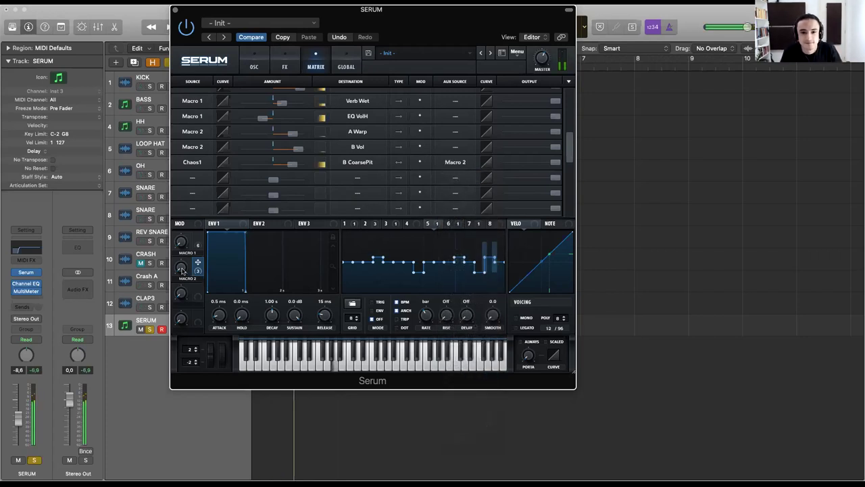
left_click_drag(181, 269, 190, 196)
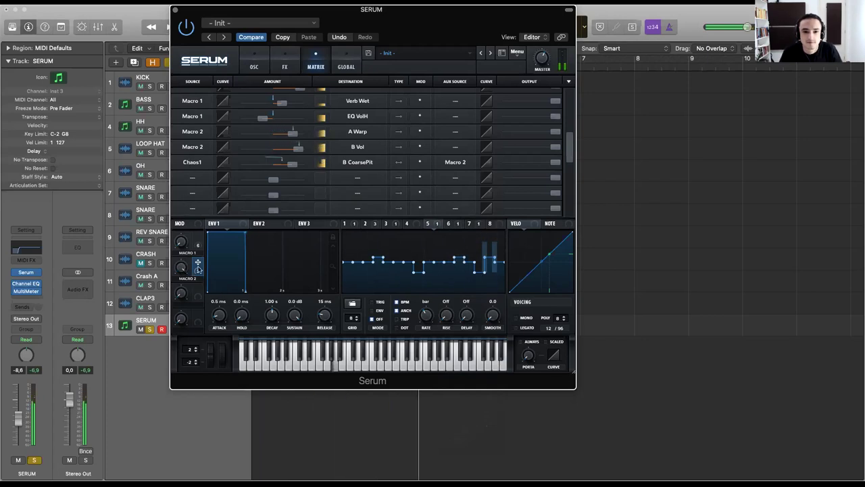
mouse_move(180, 270)
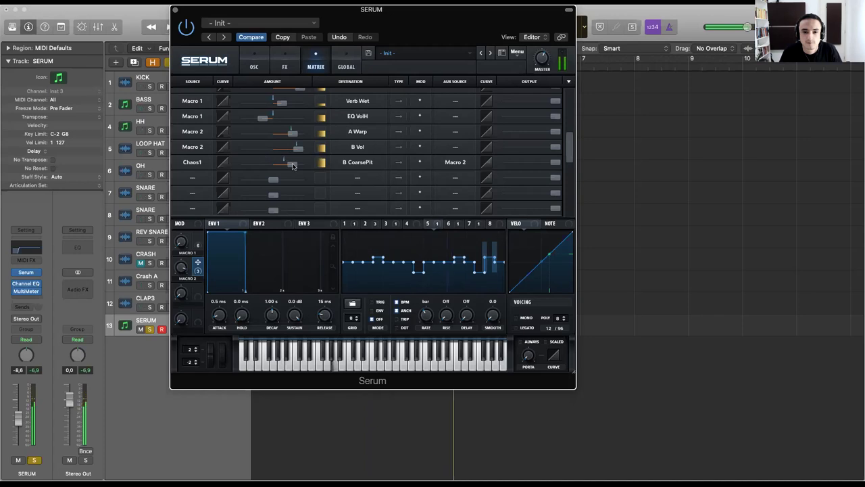
left_click_drag(283, 166, 283, 164)
Lower oscillator B's wavetable position during playback.
left_click(284, 67)
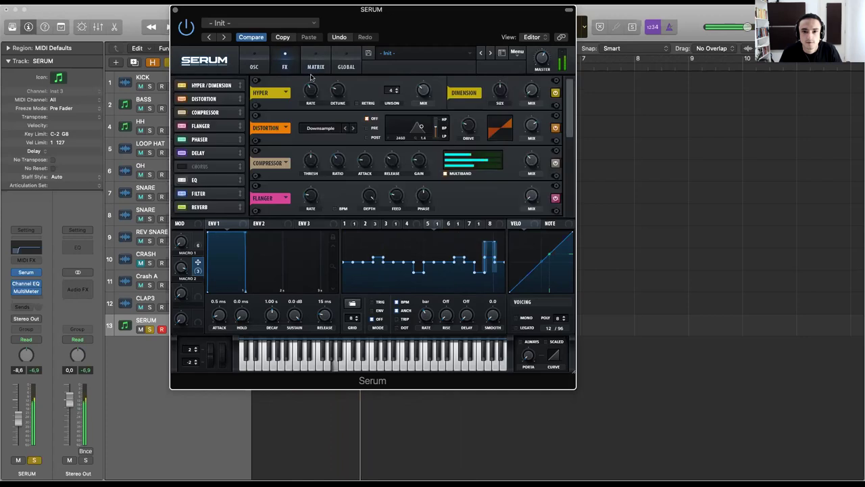
left_click(254, 66)
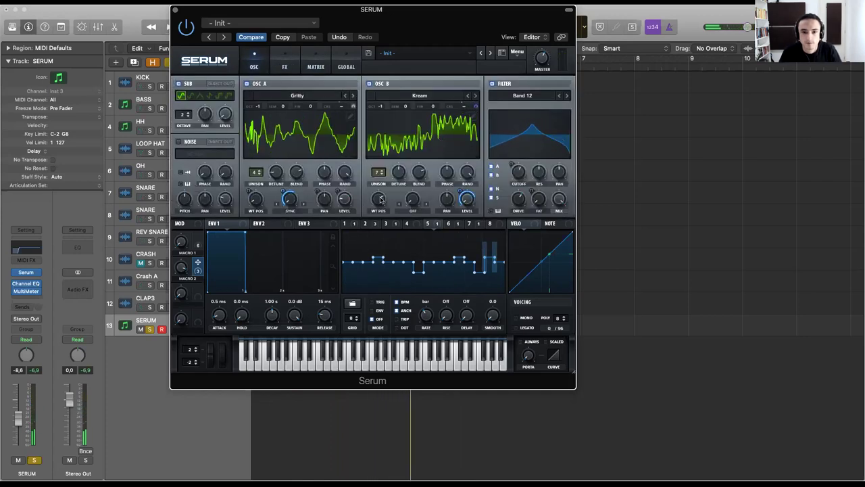
mouse_move(380, 199)
left_click_drag(380, 200, 380, 229)
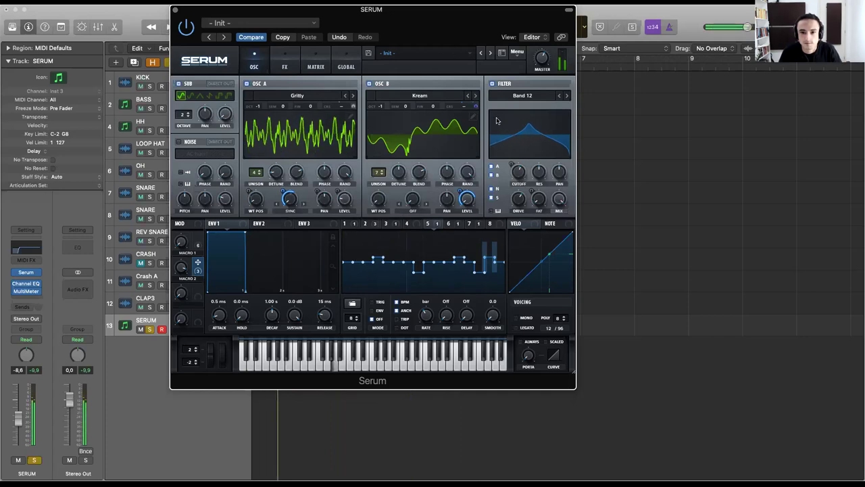
mouse_move(460, 190)
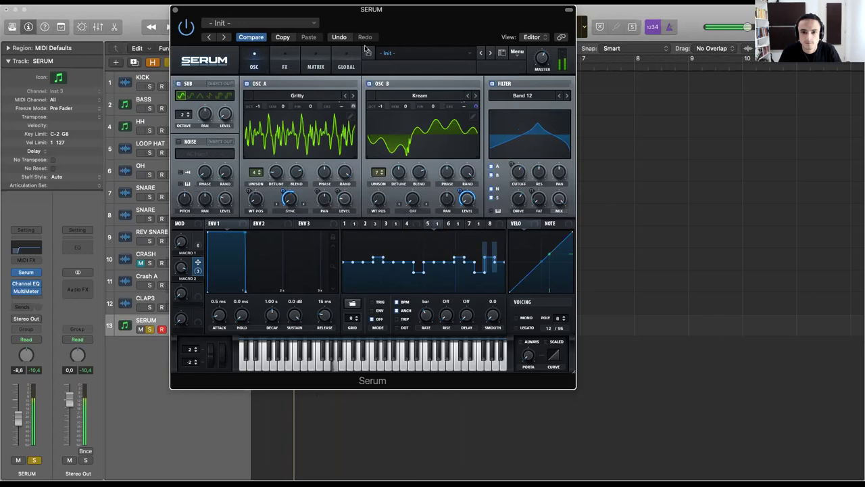
Reduce the amount of the Chaos1 to B CoarsePit routing in the modulation matrix.
left_click(317, 67)
left_click_drag(292, 167, 282, 168)
key("space")
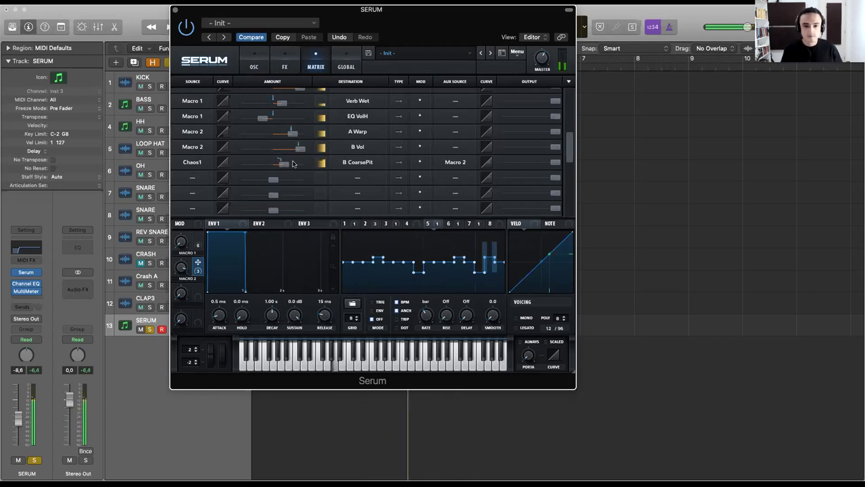
left_click(254, 66)
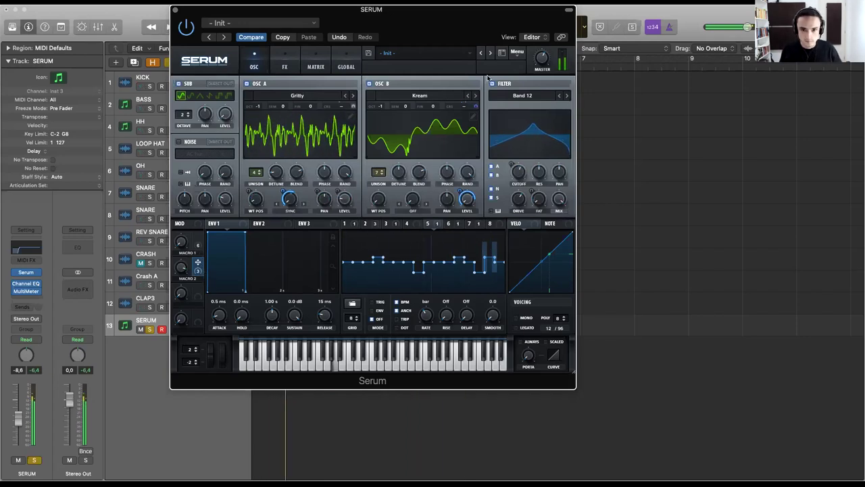
left_click_drag(198, 263, 381, 202)
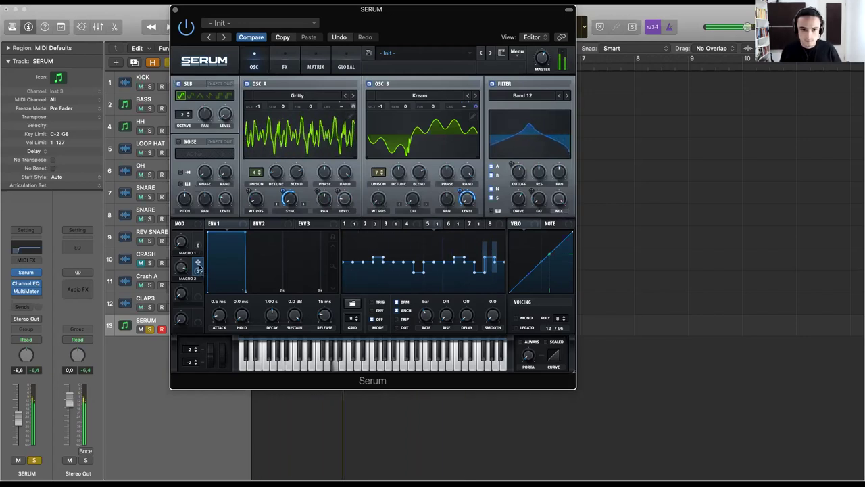
left_click(285, 65)
Add a matrix routing from Chaos1 to B WTPos with Macro 2 as aux source and a positive amount.
left_click(317, 65)
left_click(192, 177)
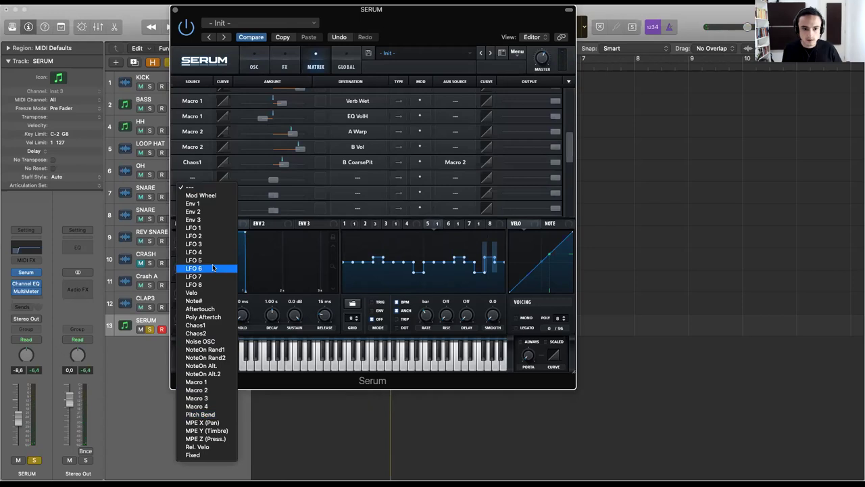
left_click(195, 325)
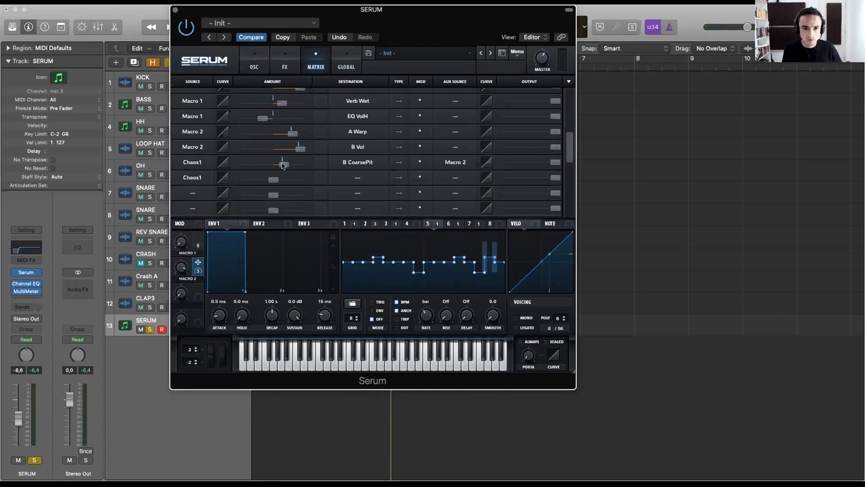
left_click(357, 181)
mouse_move(367, 195)
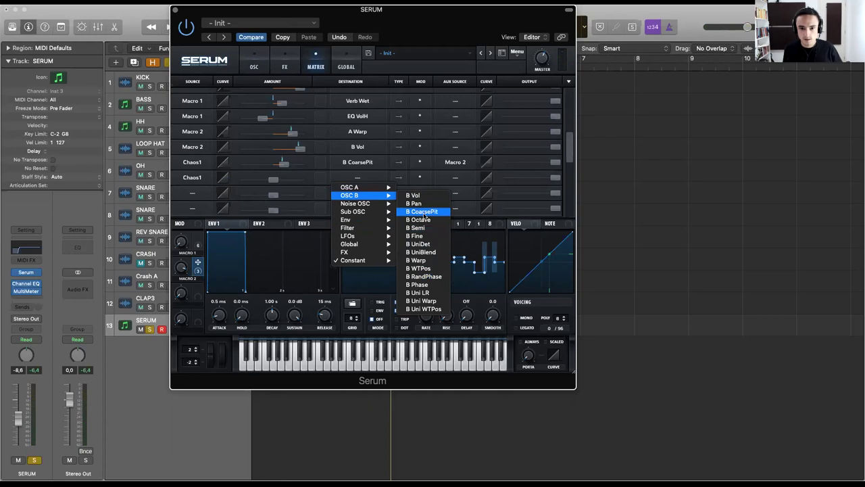
left_click(422, 268)
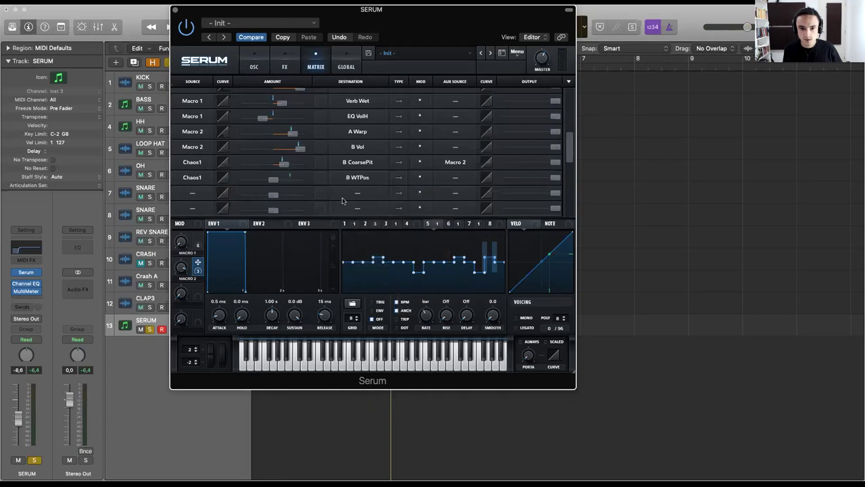
left_click(453, 179)
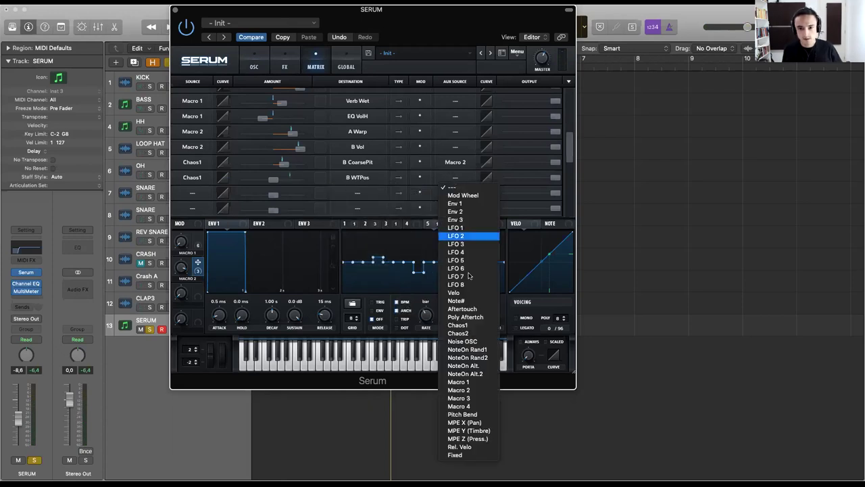
left_click(480, 391)
left_click_drag(272, 181, 296, 183)
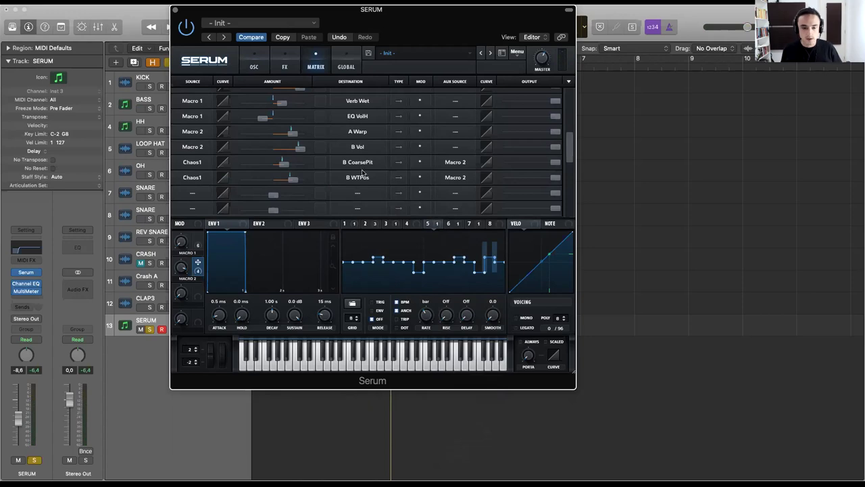
Add a matrix routing from Chaos2 to B Warp with a positive amount and Macro 2 as aux source.
left_click(191, 192)
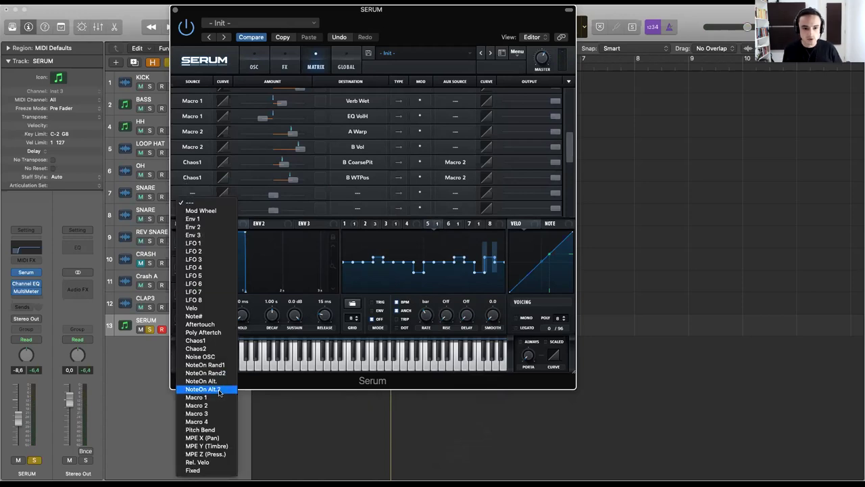
left_click(196, 348)
left_click(358, 193)
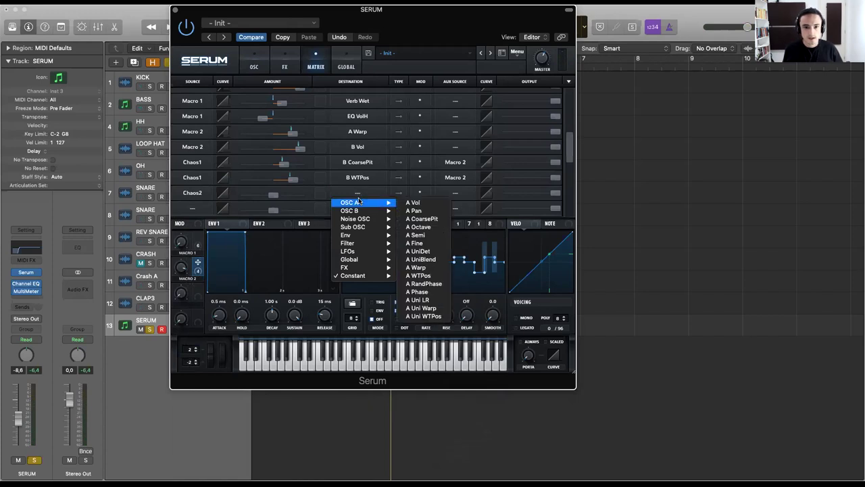
mouse_move(365, 211)
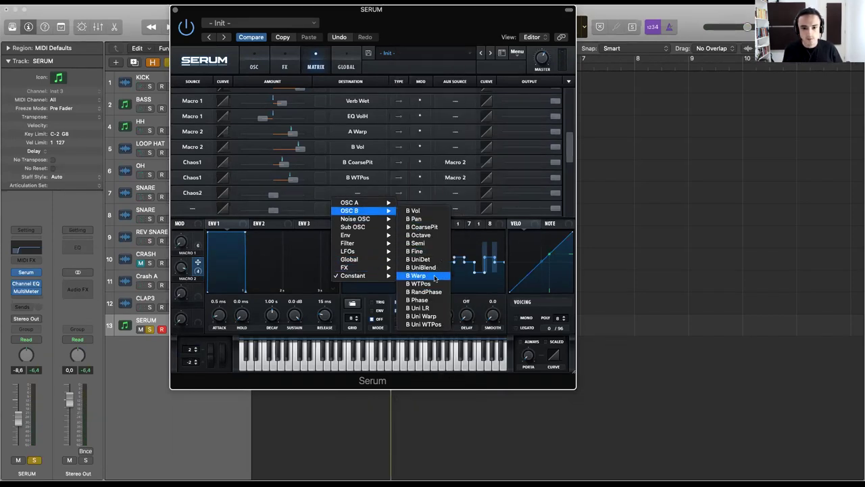
left_click(256, 196)
left_click_drag(273, 197, 296, 196)
left_click(464, 194)
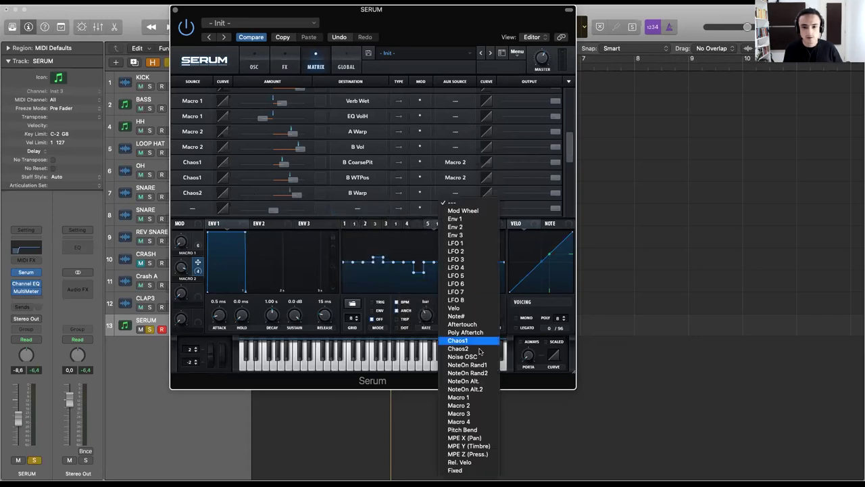
left_click(471, 406)
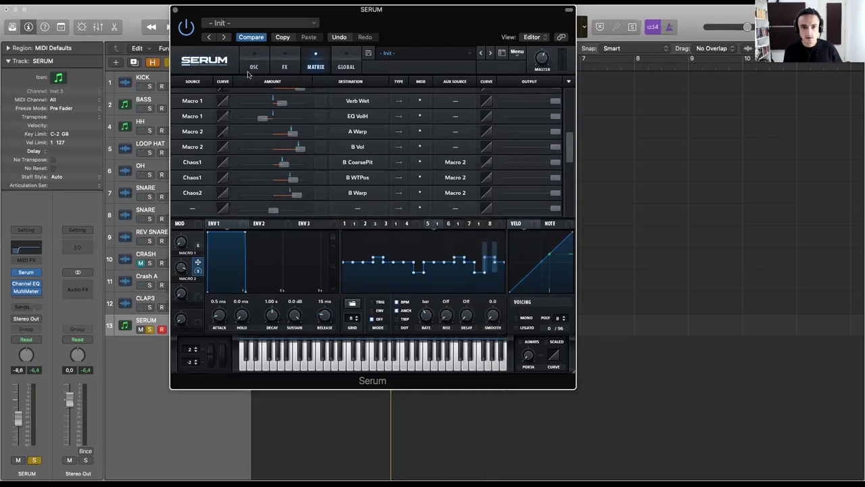
Set oscillator B's warp mode to Sync and audition Macro 2 during playback.
left_click(248, 63)
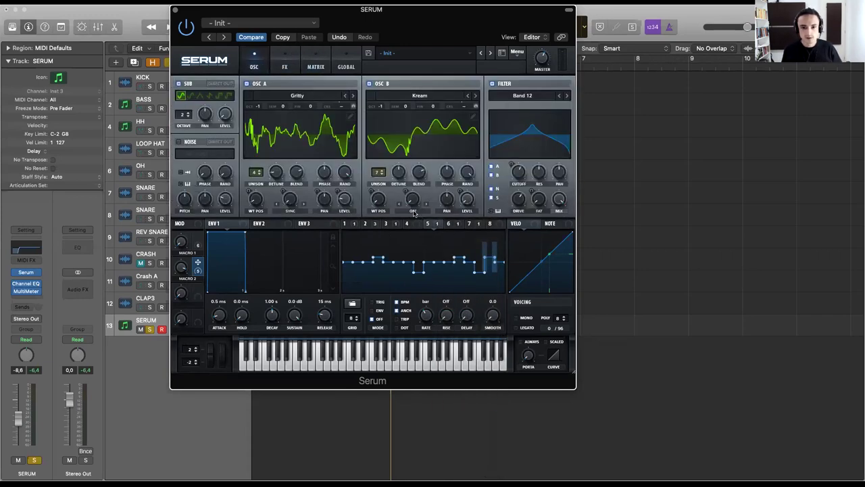
left_click(413, 211)
left_click(436, 229)
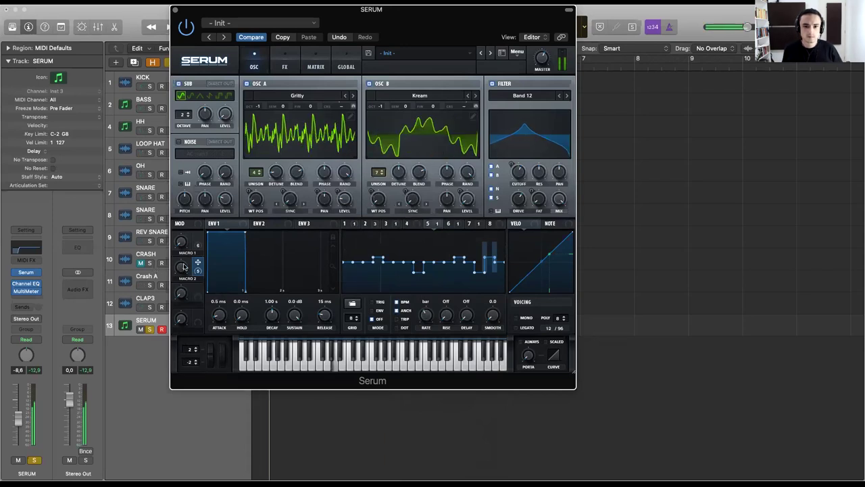
mouse_move(182, 265)
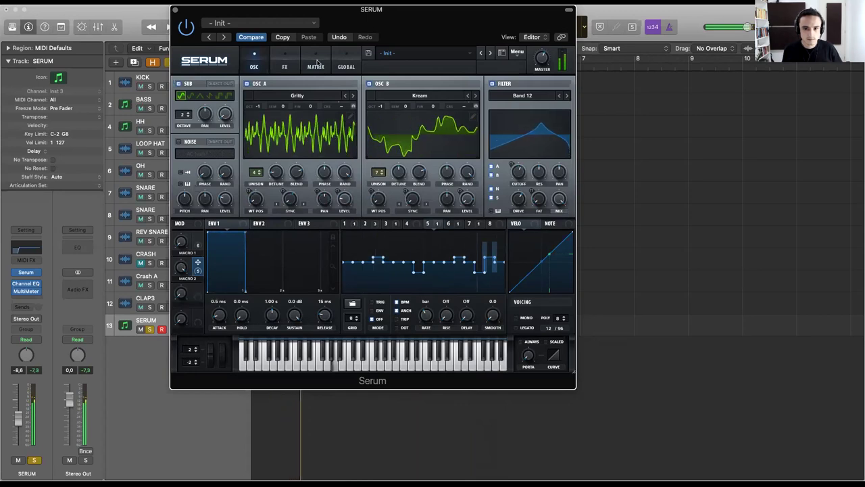
Add a matrix routing from Chaos1 to B Octave with a positive amount and Macro 2 as aux source.
left_click(291, 66)
left_click(311, 65)
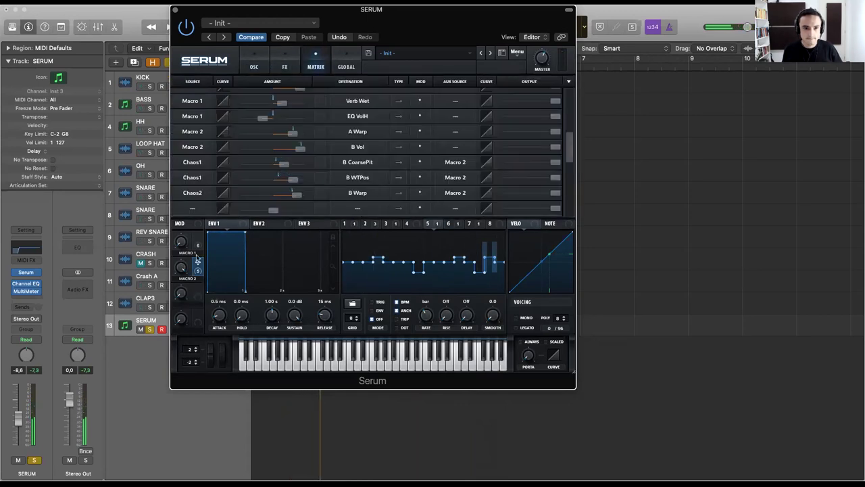
left_click(195, 208)
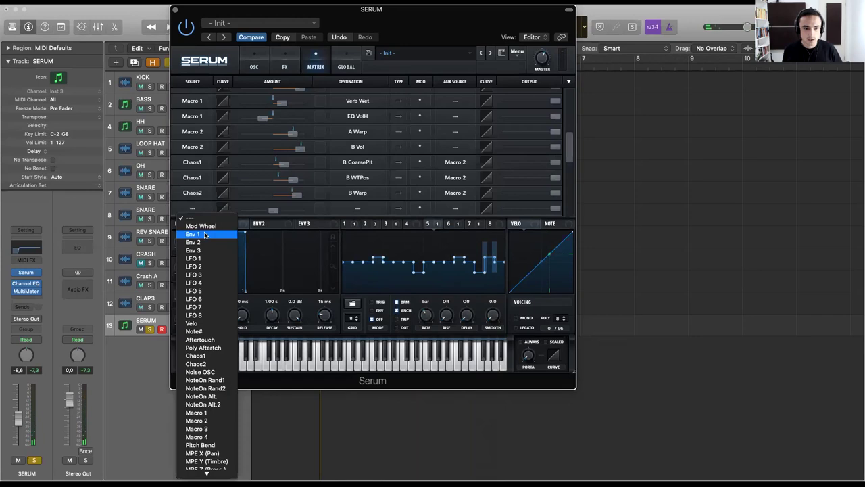
scroll(229, 458, "down", 2)
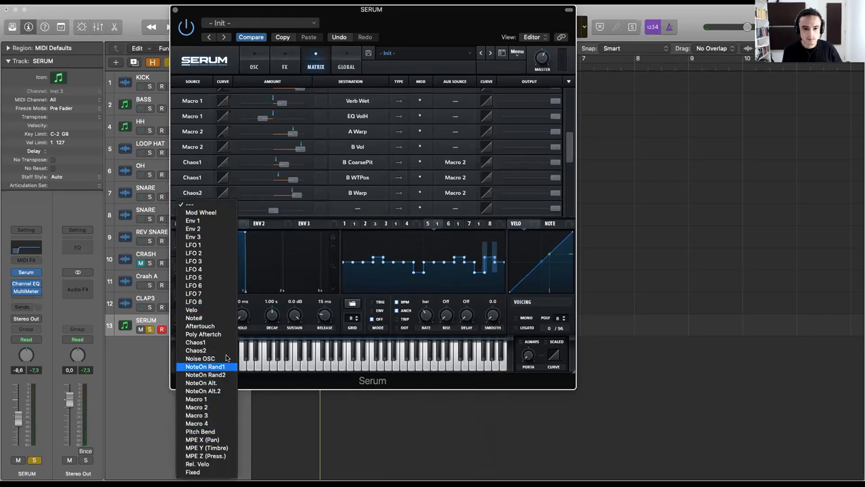
left_click(200, 342)
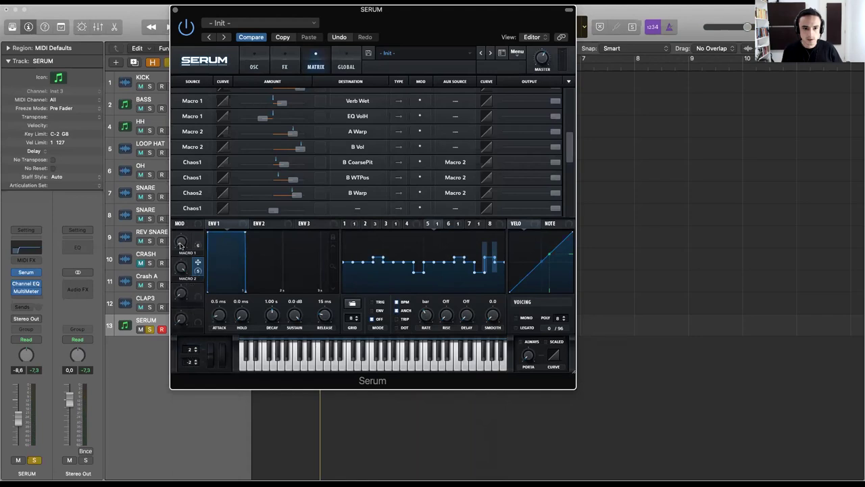
left_click(365, 208)
mouse_move(383, 226)
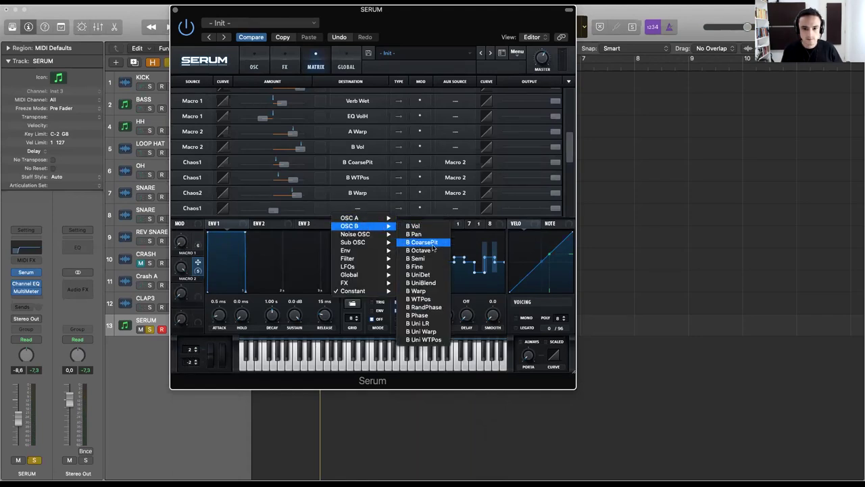
left_click(431, 251)
left_click_drag(273, 211, 318, 212)
left_click(458, 210)
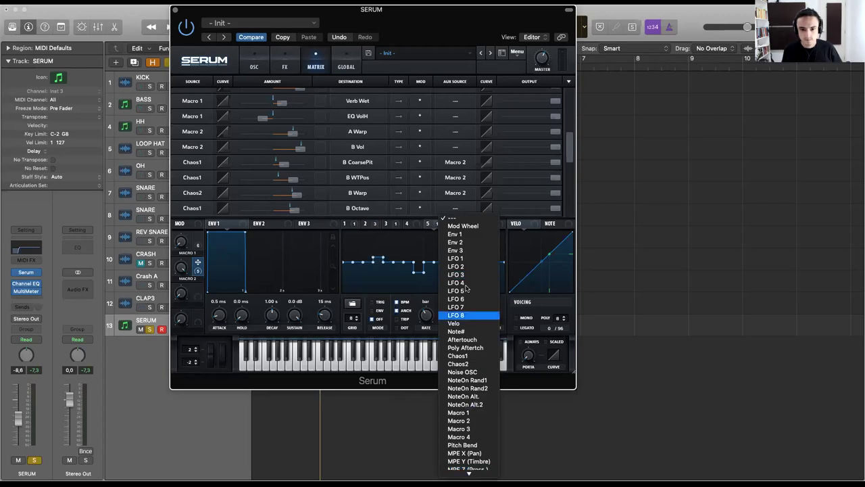
left_click(479, 421)
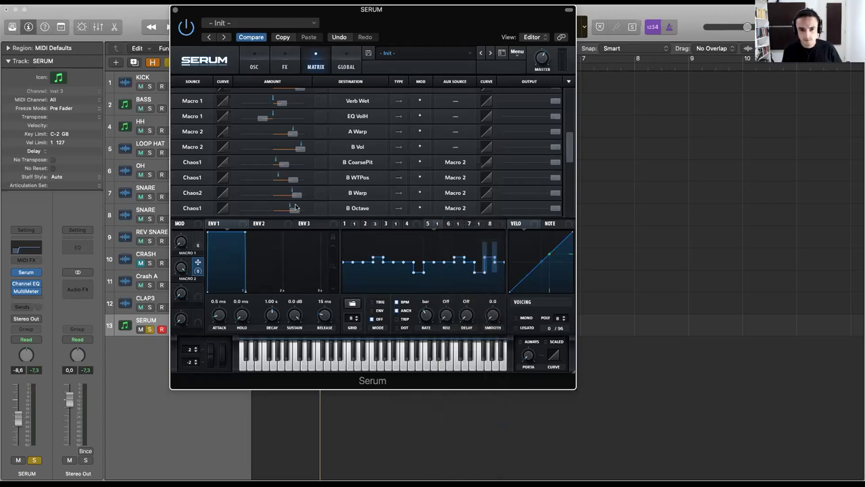
Reduce the Chaos1 to B Octave routing amount and sweep Macro 2 during playback.
key("space")
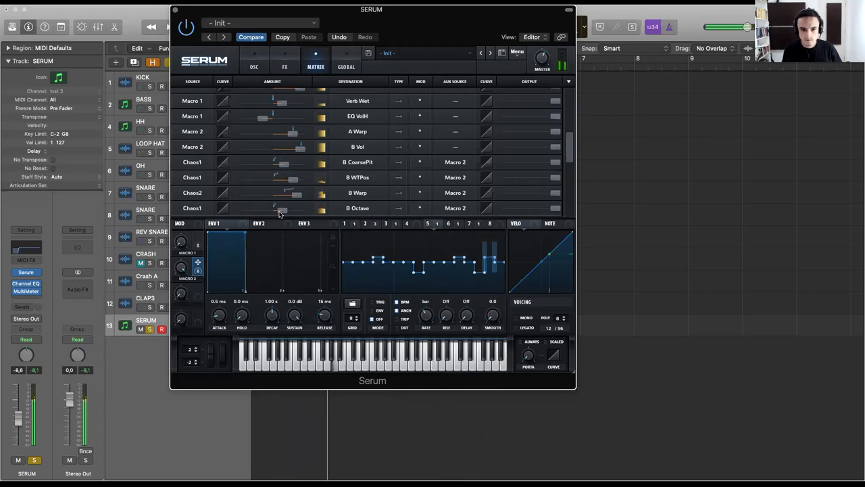
left_click(256, 66)
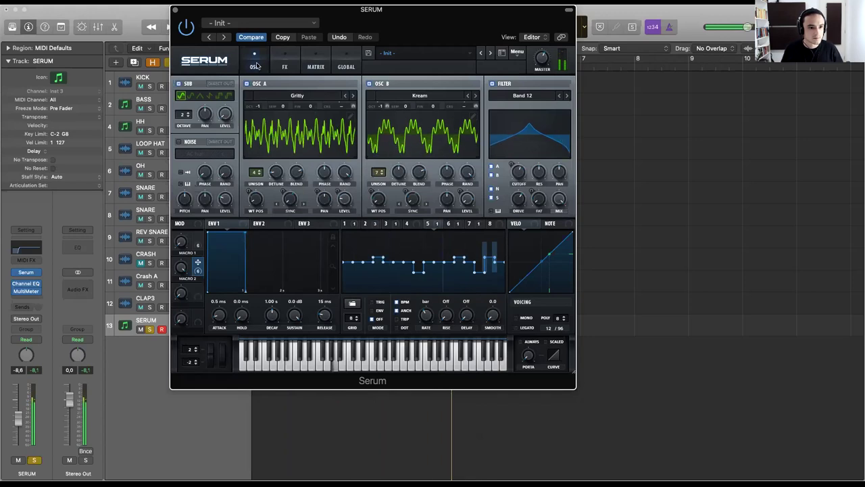
mouse_move(178, 285)
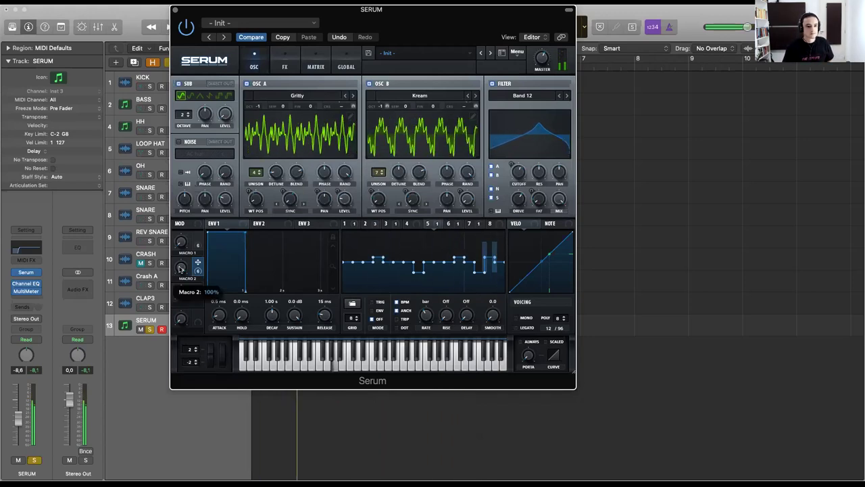
left_click_drag(177, 286, 174, 368)
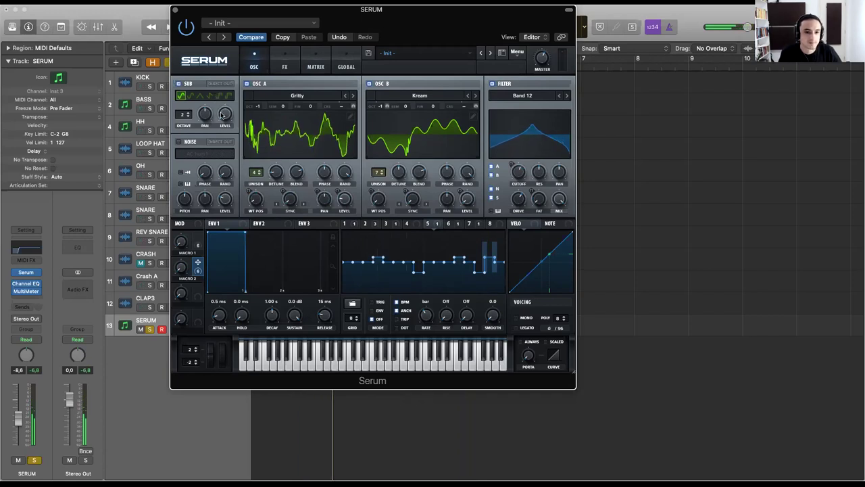
Set oscillator B's warp mode to FM Sub Osc and audition it with playback.
left_click(420, 215)
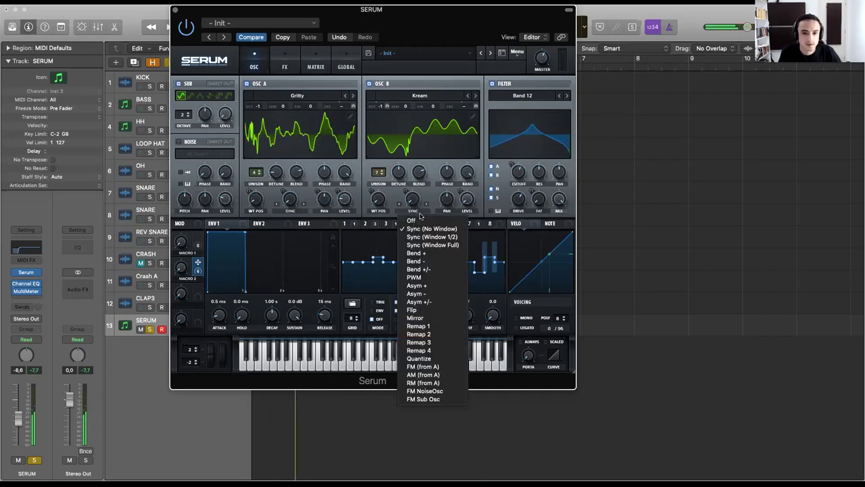
left_click(424, 399)
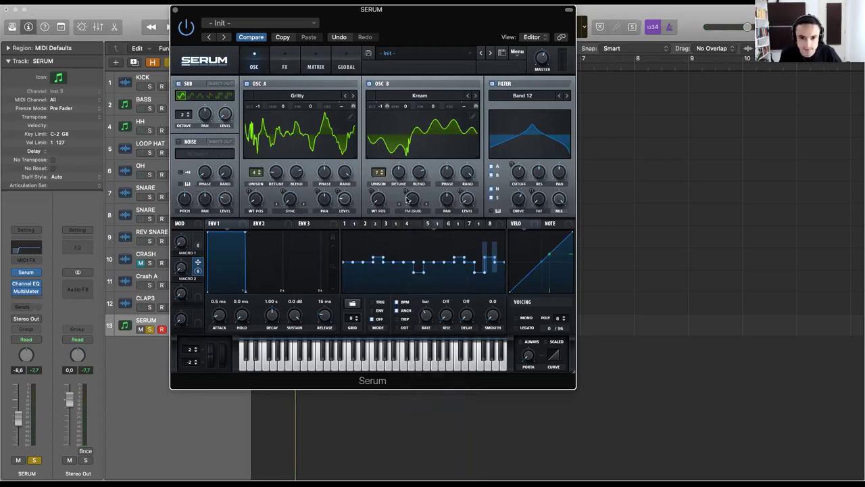
key("space")
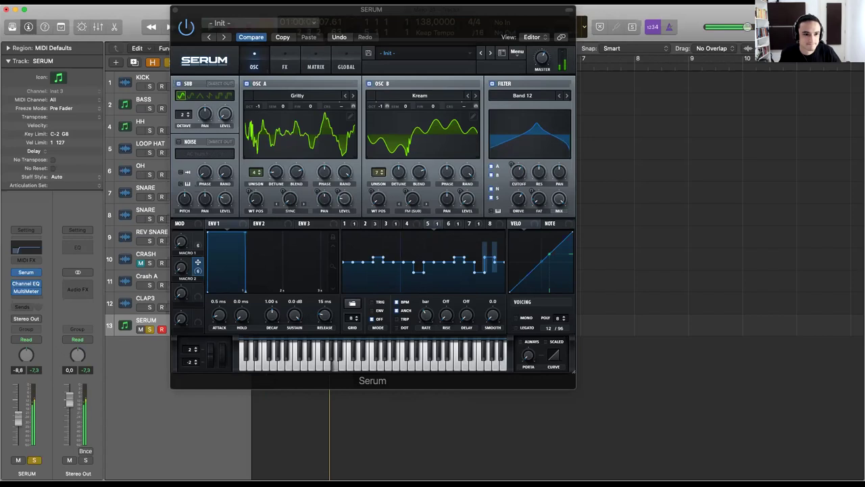
Lower the SERUM track's volume to -10.2 dB and unsolo it to hear it with the full mix.
left_click(33, 372)
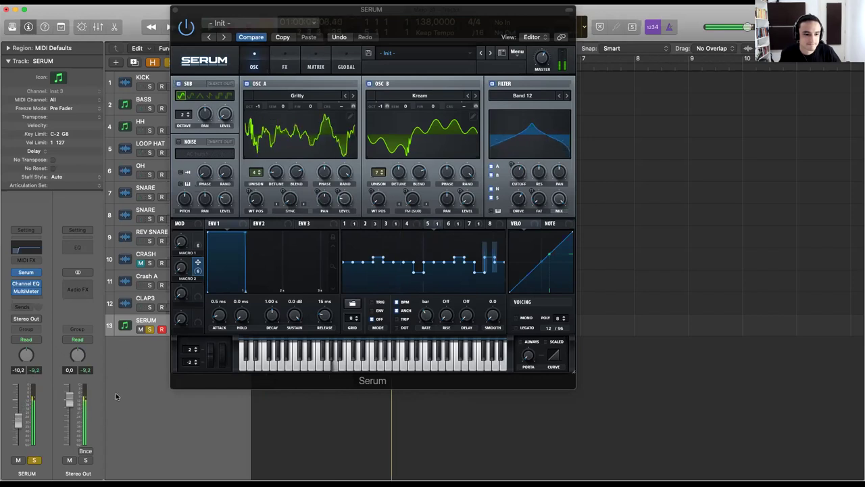
left_click(150, 330)
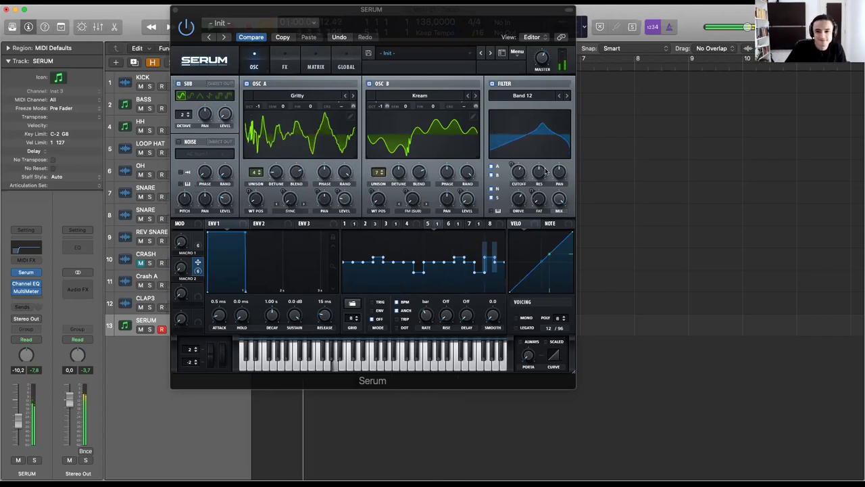
Set the Band 12 filter's resonance to 61% during playback.
mouse_move(535, 172)
left_mouse_down()
mouse_move(532, 152)
mouse_move(532, 160)
left_mouse_up()
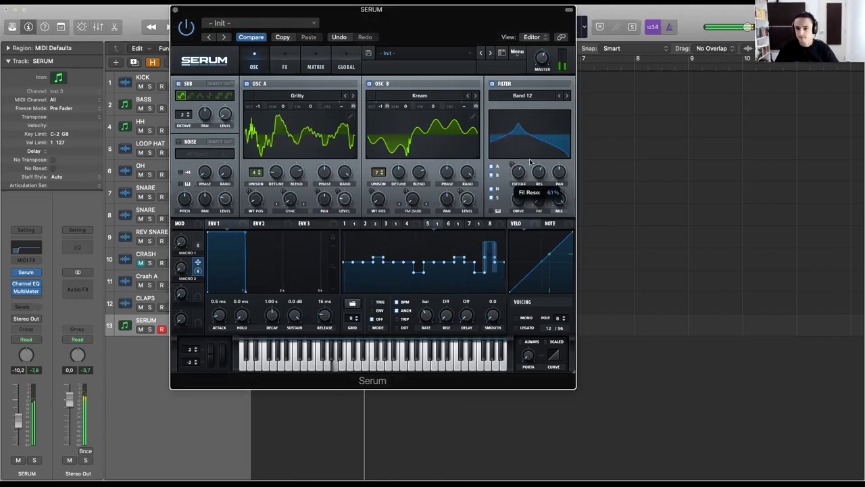
left_click_drag(380, 153, 390, 218)
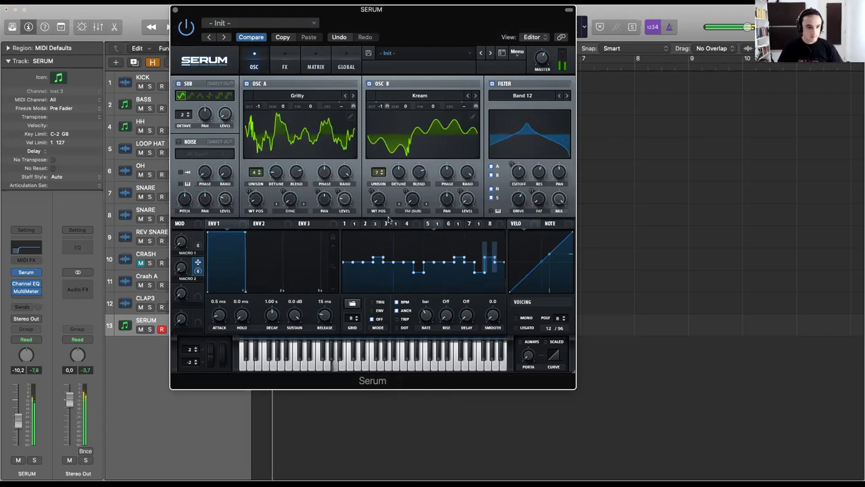
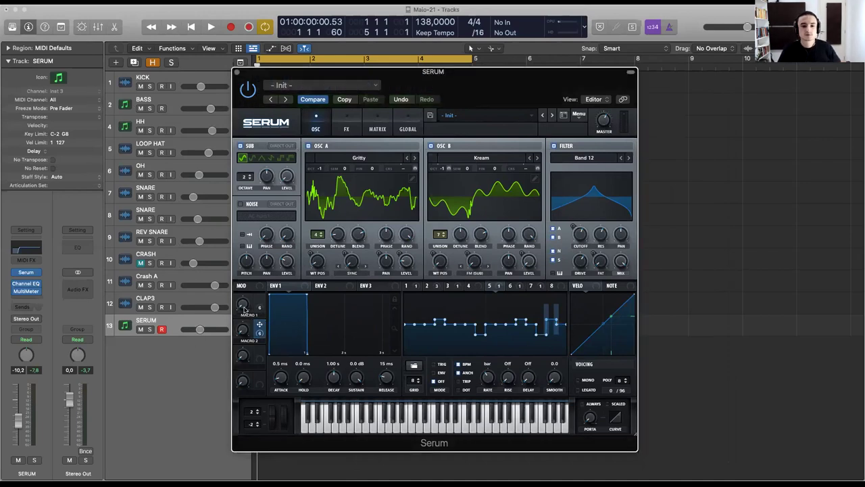
Solo the SERUM track and rename Macro 1 to PAD.
key("space")
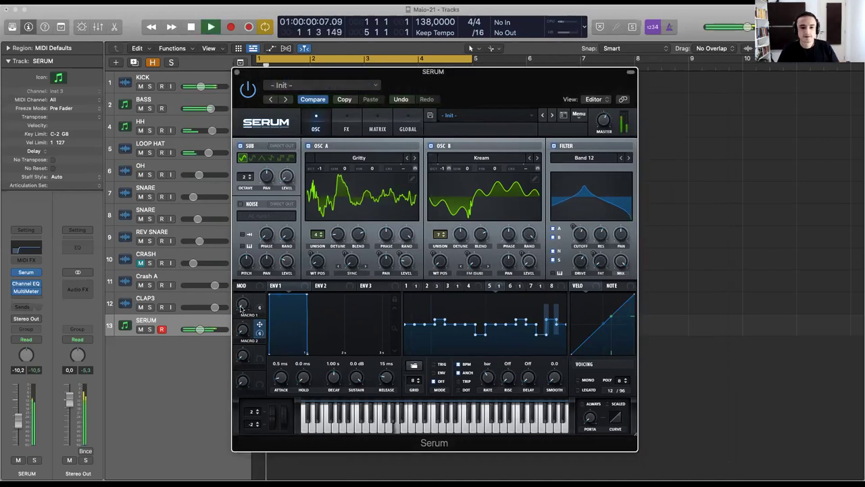
key("s")
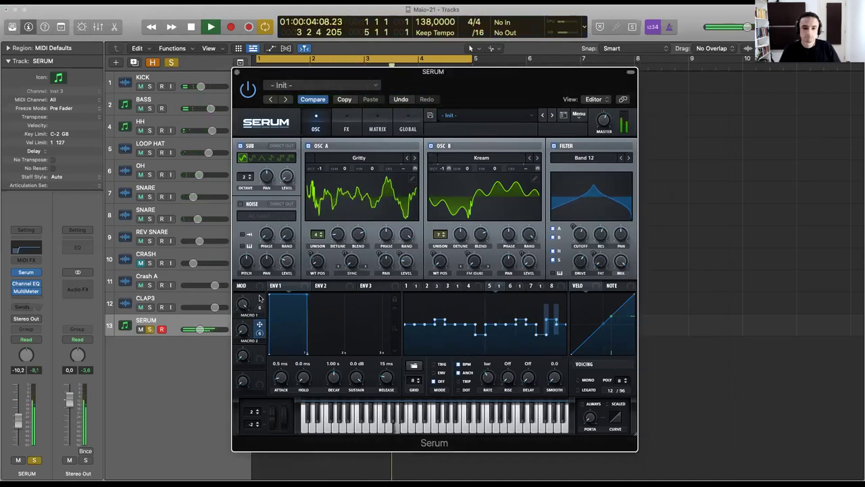
key("space")
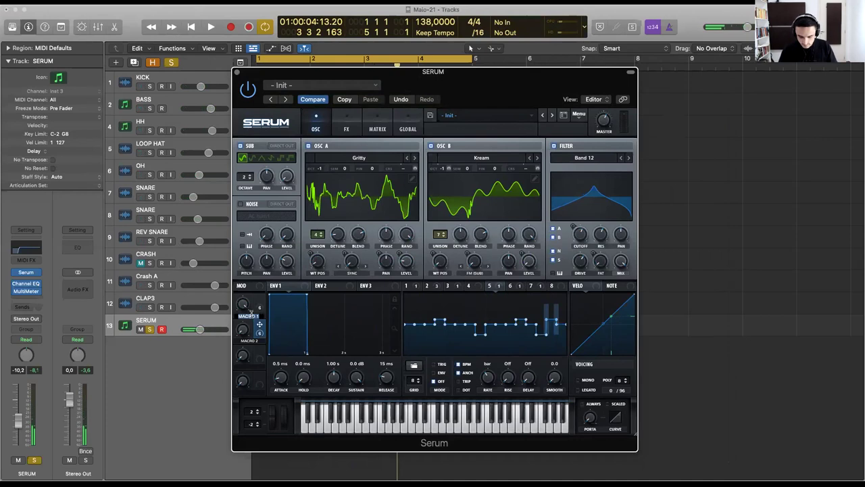
type("PADS")
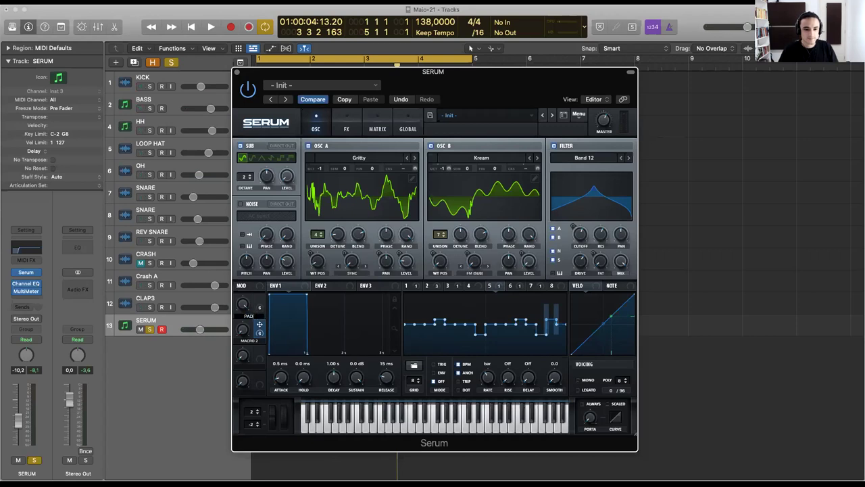
Rename Macro 2 to ALIEN and sweep it during playback.
key("space")
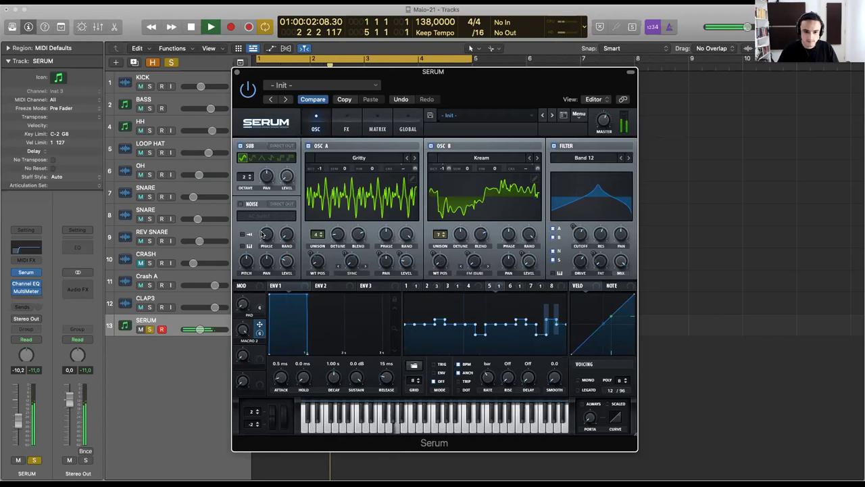
key("space")
double_click(249, 340)
type("A")
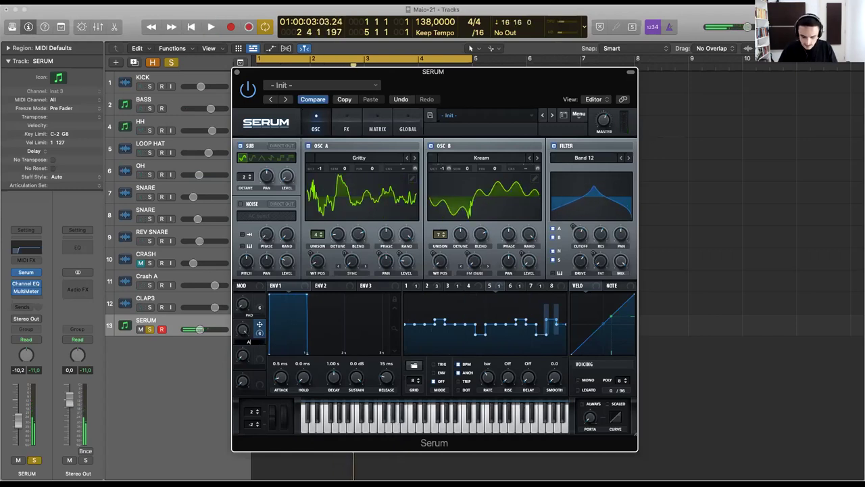
type("LIEN")
key("Return")
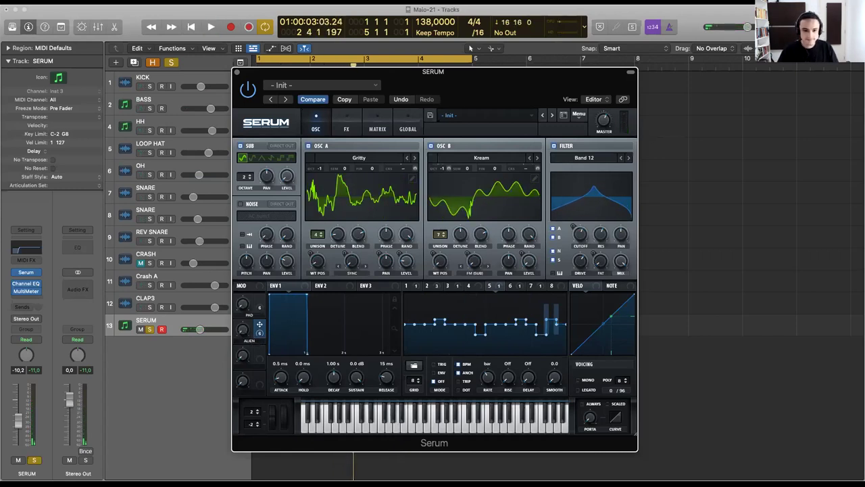
key("space")
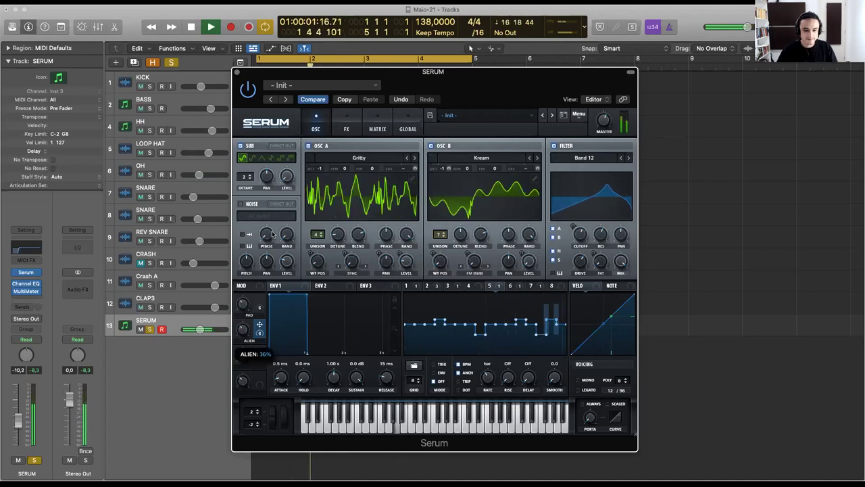
key("space")
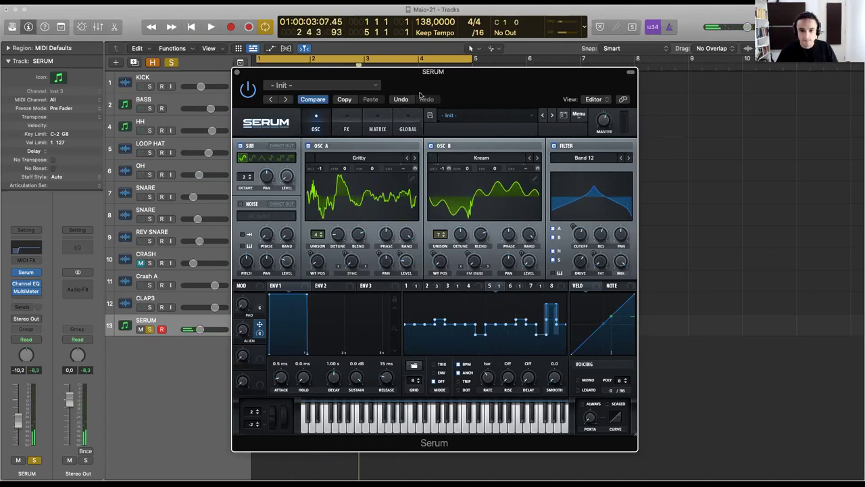
Fill the preset's author field with PME-EXPERTS, a hyphen and the author's full name, and enter SAKYAMUNI in the adjacent info field.
left_click_drag(457, 72, 440, 73)
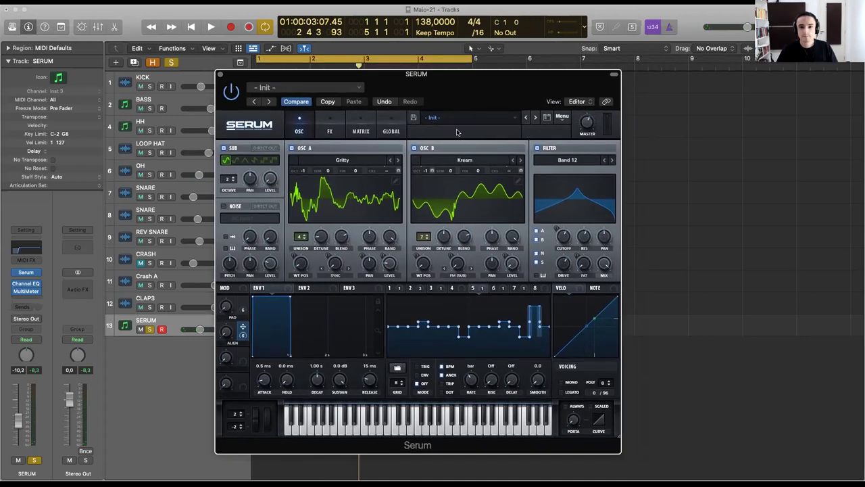
left_click(457, 132)
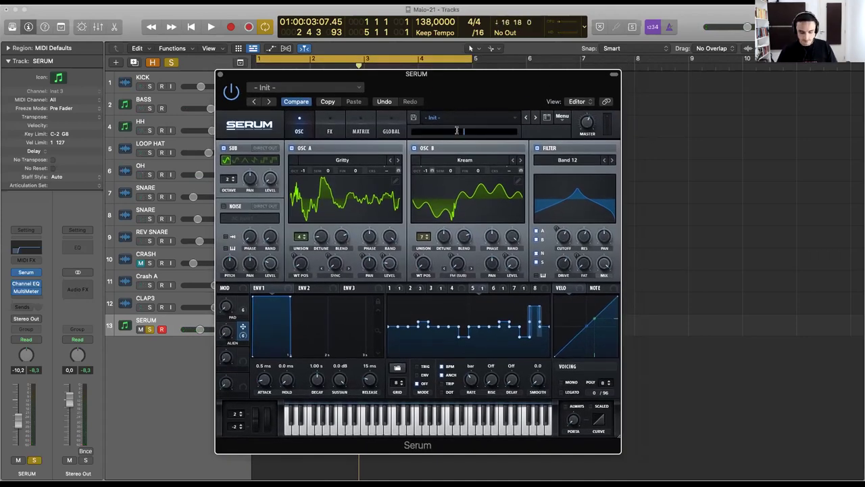
type("EDUARDO")
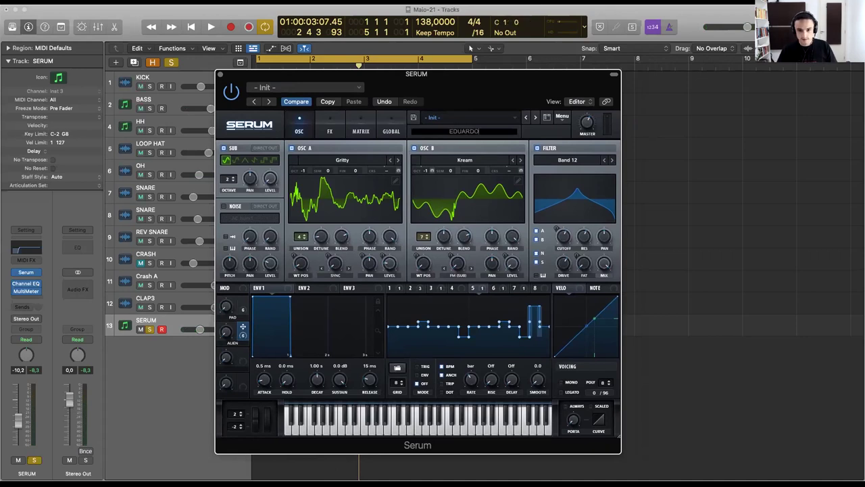
key("BackSpace")
key("BackSpace")
key("BackSpace")
key("BackSpace")
key("BackSpace")
type("PME-EXPERTS ")
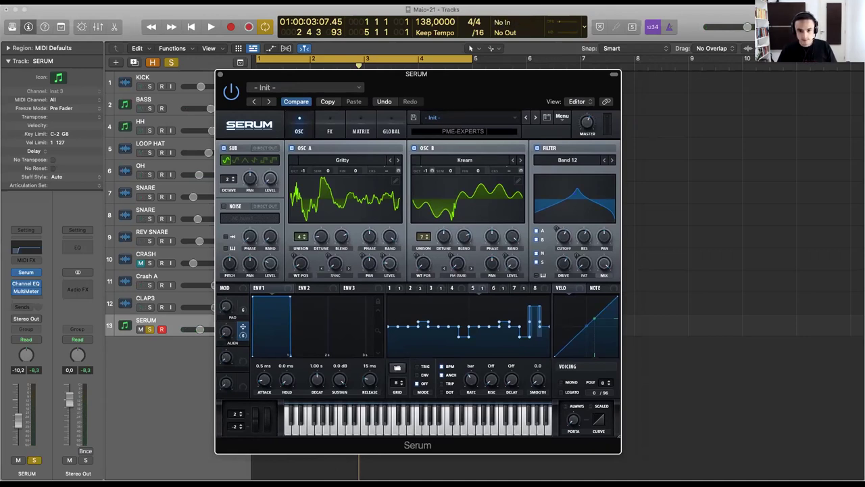
type("- EDUARDO JULIATO")
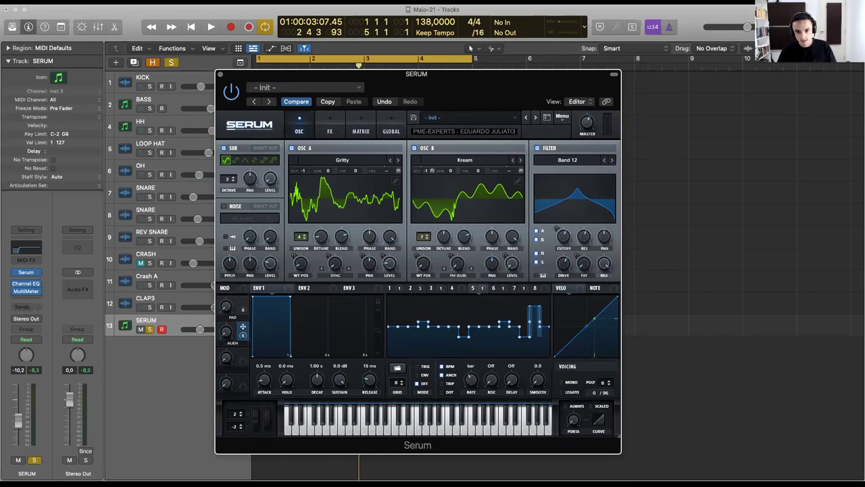
key("Return")
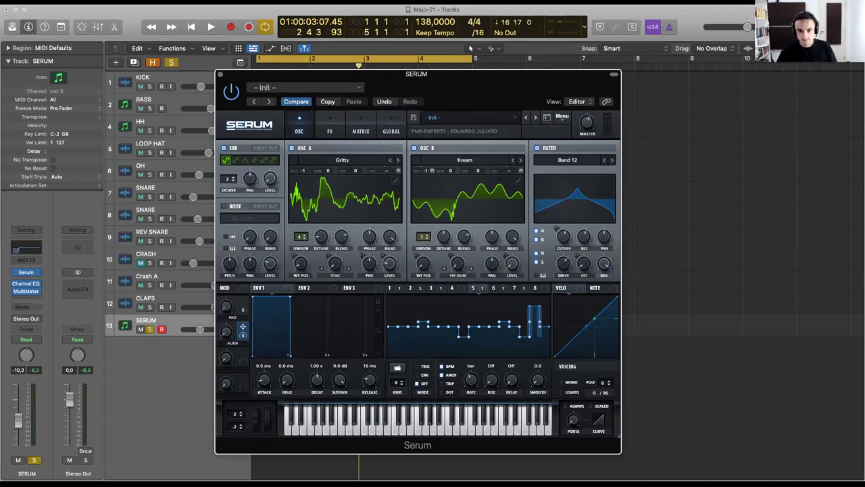
left_click(538, 133)
type("SAKYAMUNI")
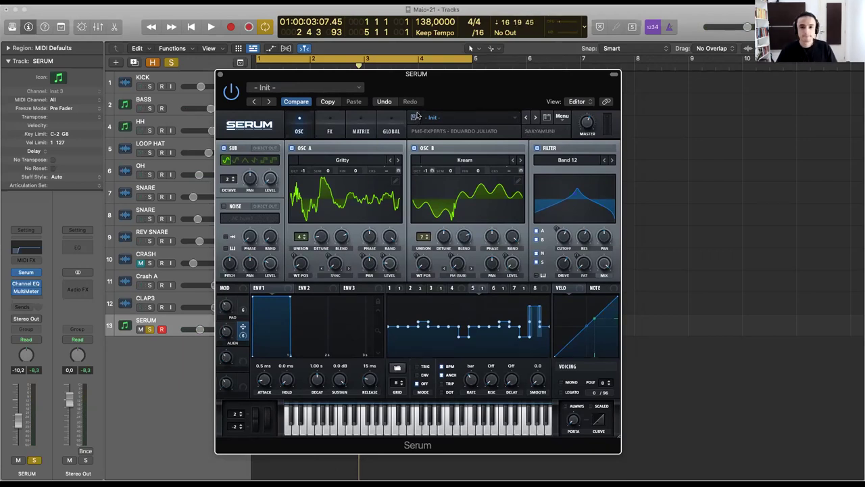
Start saving the preset and choose the SAKYAMUNI - 2021 user folder as its destination.
left_click(416, 117)
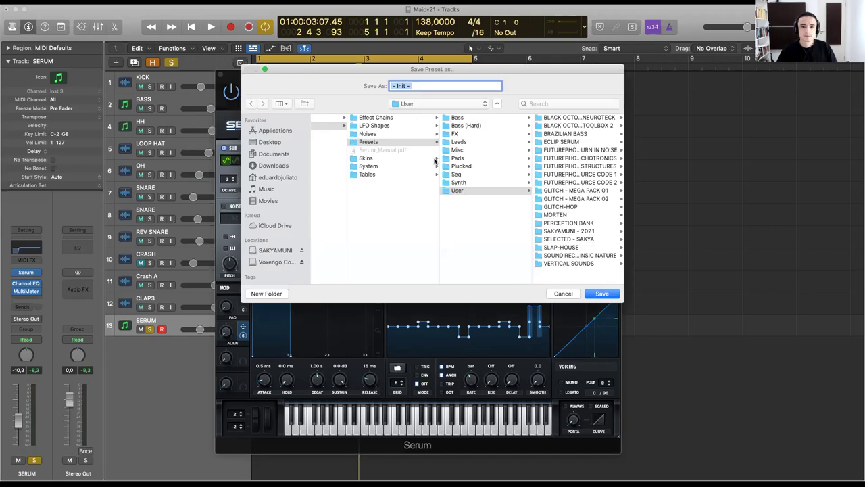
left_click(559, 231)
scroll(558, 230, "down", 10)
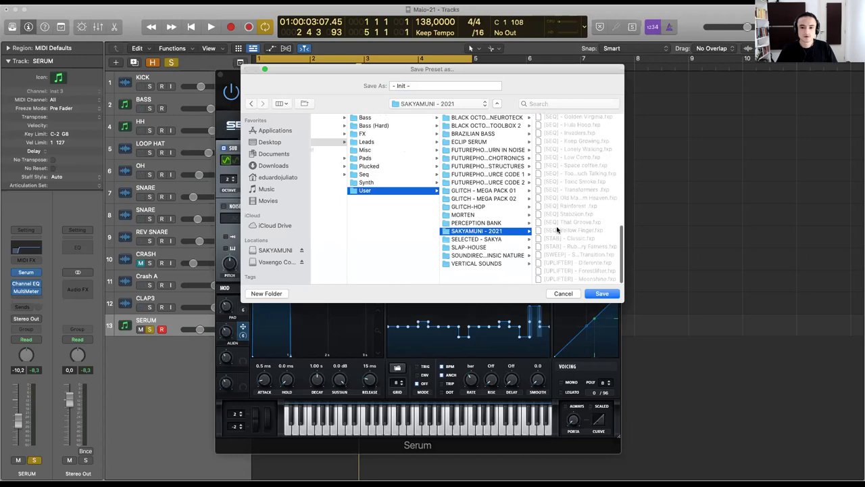
Name the preset [ARP] - Live Zoom and save it.
left_click(413, 86)
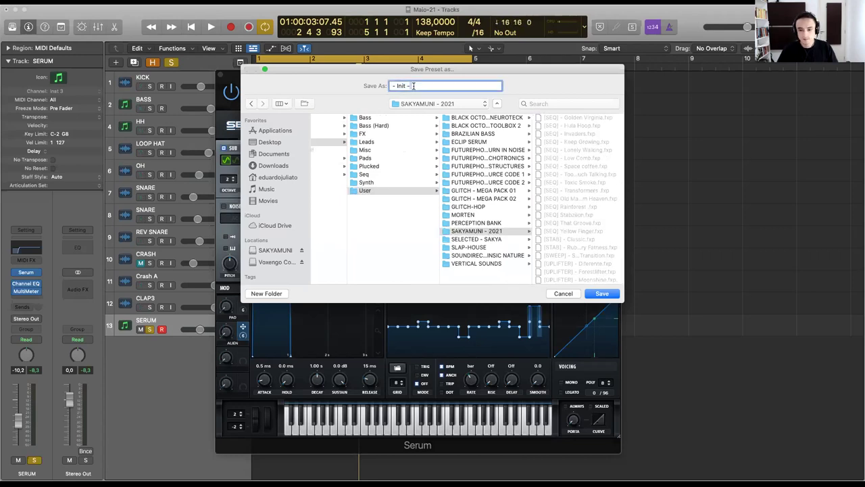
triple_click(414, 86)
type("[ARP] -")
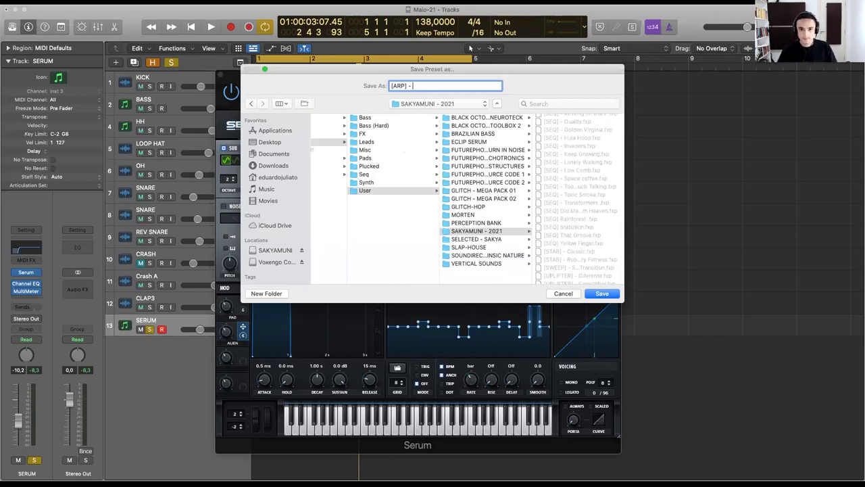
type(" Secret")
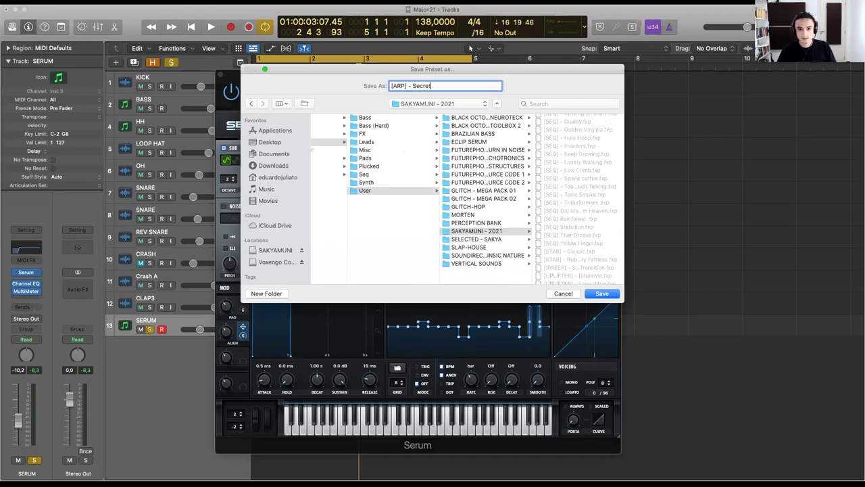
key("BackSpace")
key("BackSpace")
key("BackSpace")
key("BackSpace")
key("BackSpace")
key("BackSpace")
type("Live Zoom")
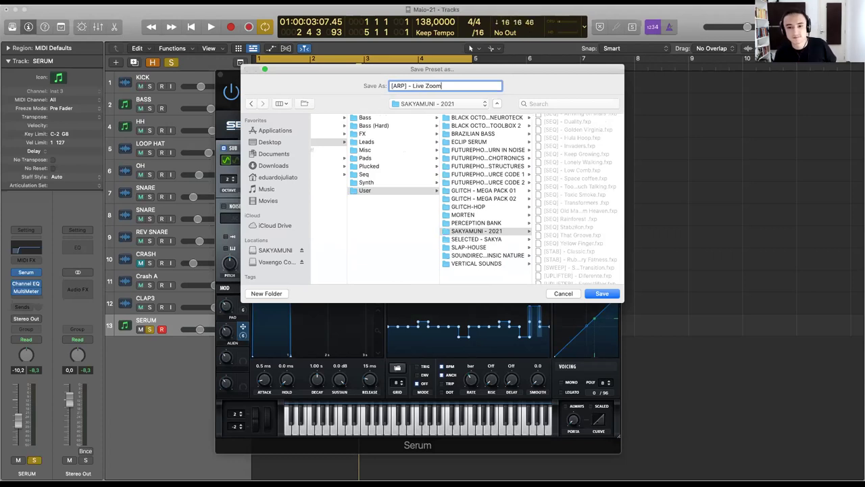
key("Return")
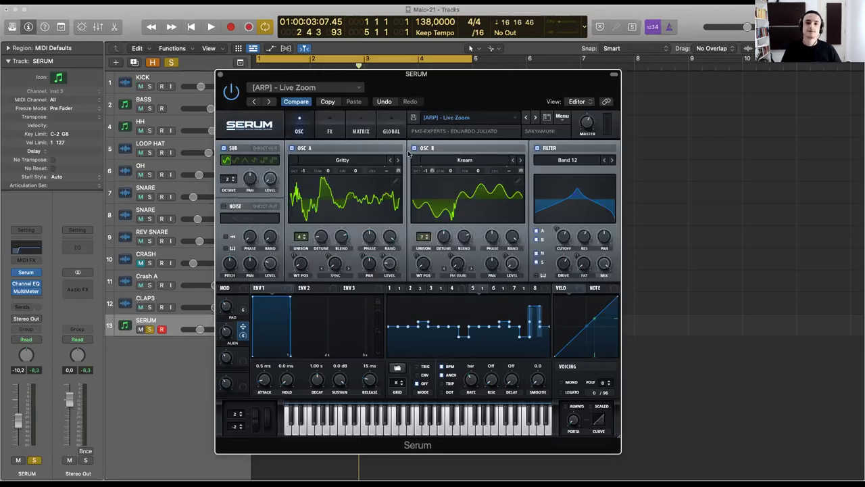
Move the Serum window clear of the arrangement and play back the soloed SERUM track.
left_click_drag(485, 90, 598, 86)
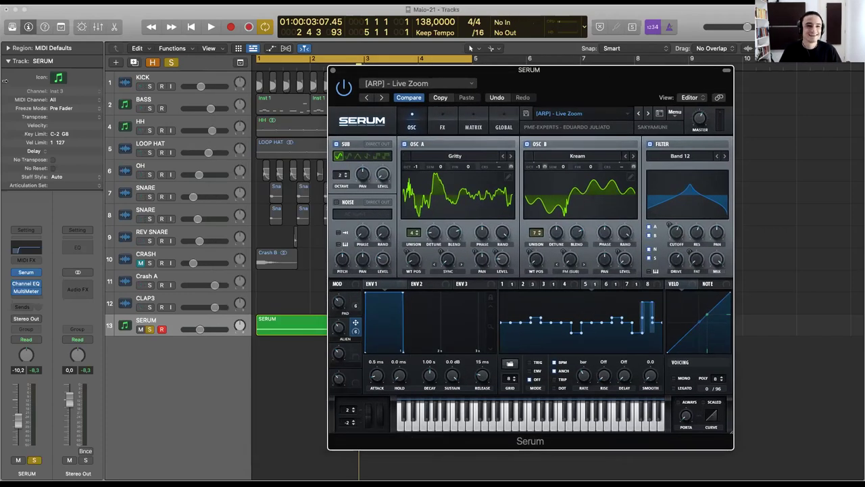
left_click(19, 95)
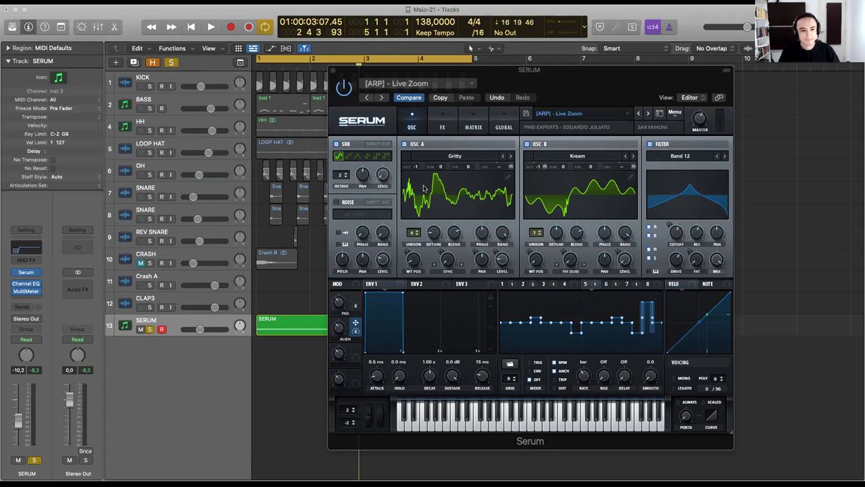
left_click(629, 87)
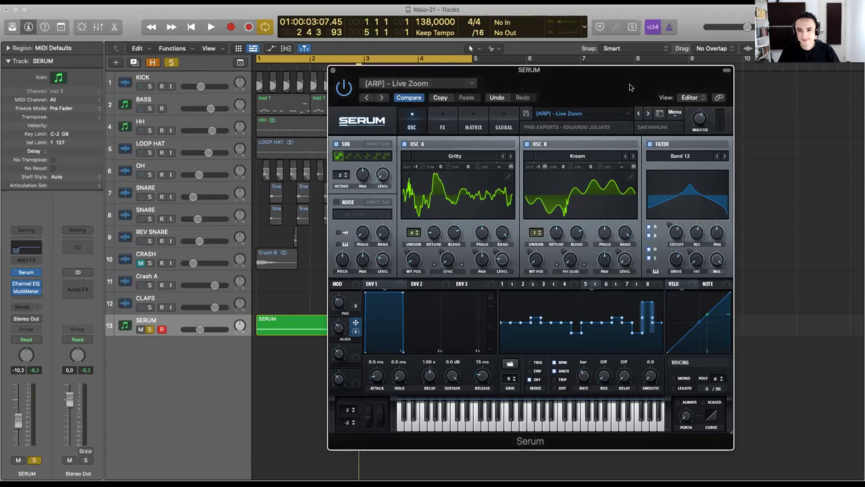
key("space")
left_click_drag(629, 87, 758, 79)
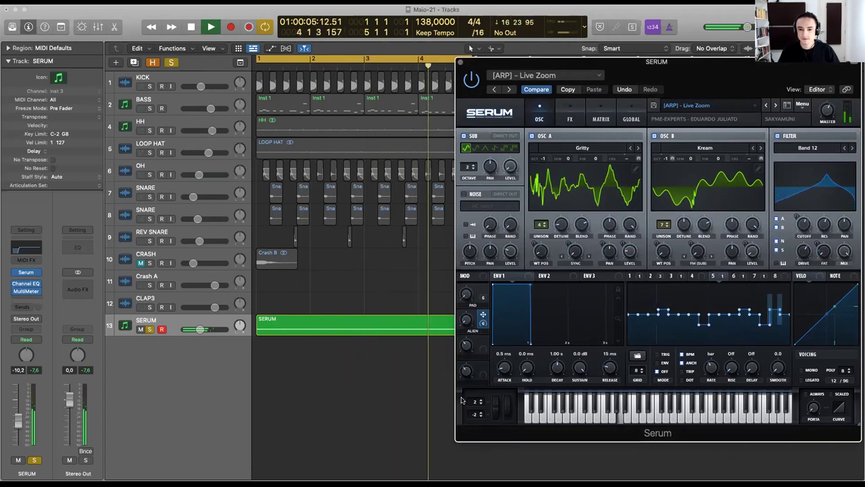
key("space")
Load the [ARP ] - Techno Monster preset from the SAKYAMUNI - 2021 user folder and play the SERUM track.
left_click_drag(670, 76, 514, 73)
left_click(530, 103)
mouse_move(553, 116)
mouse_move(551, 179)
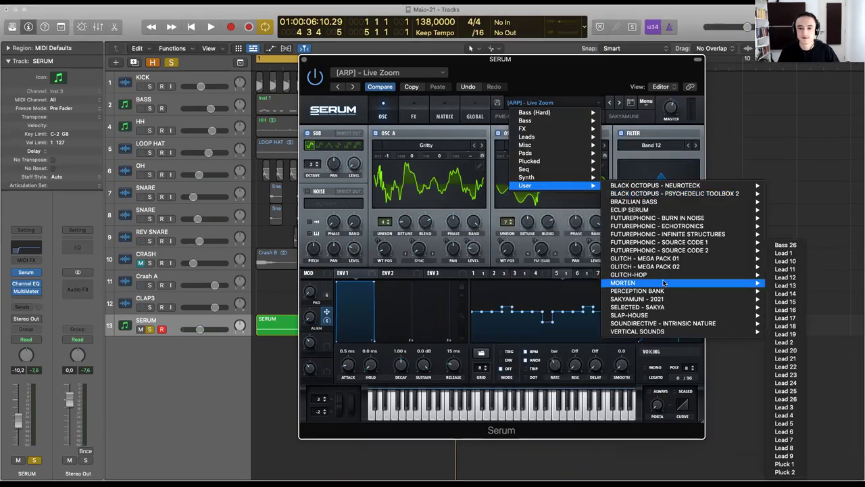
mouse_move(655, 280)
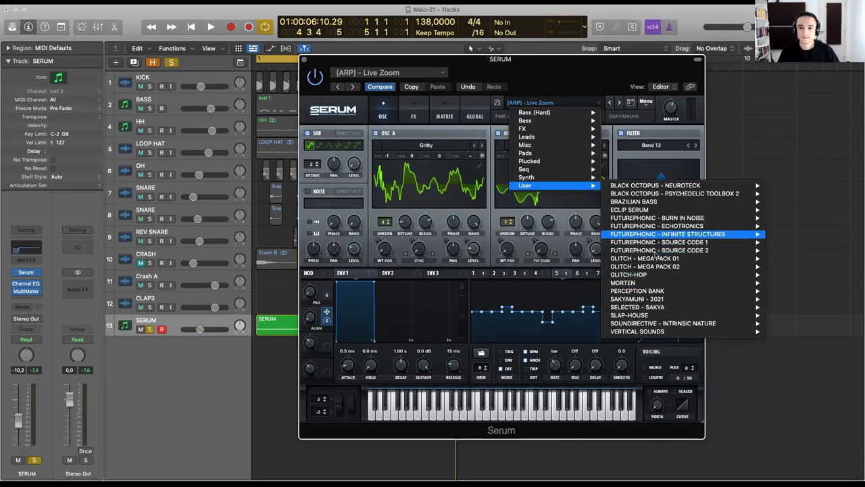
mouse_move(682, 305)
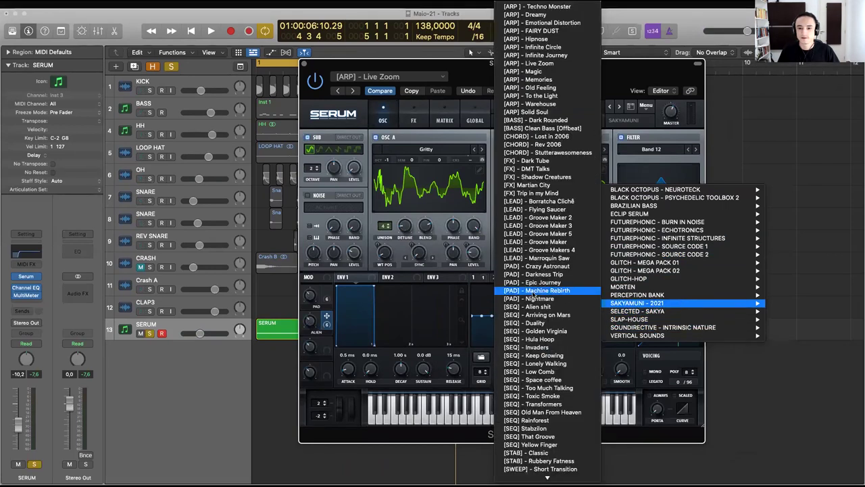
left_click(549, 6)
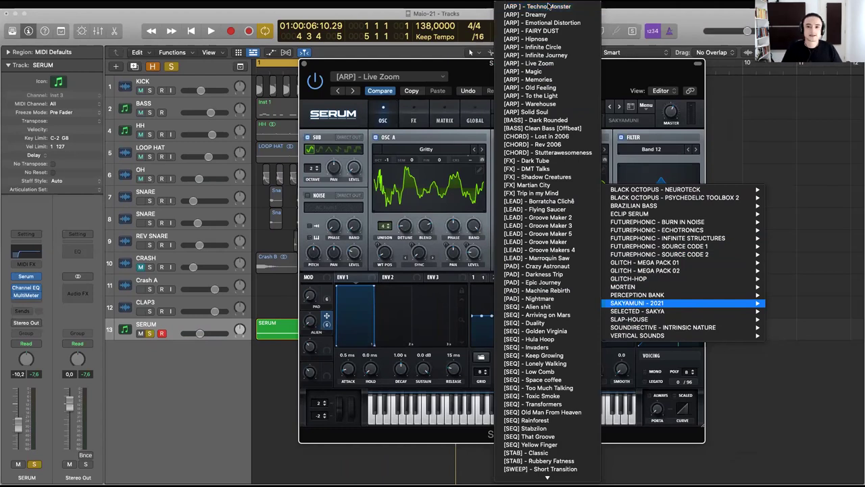
left_click_drag(591, 72, 686, 49)
key("space")
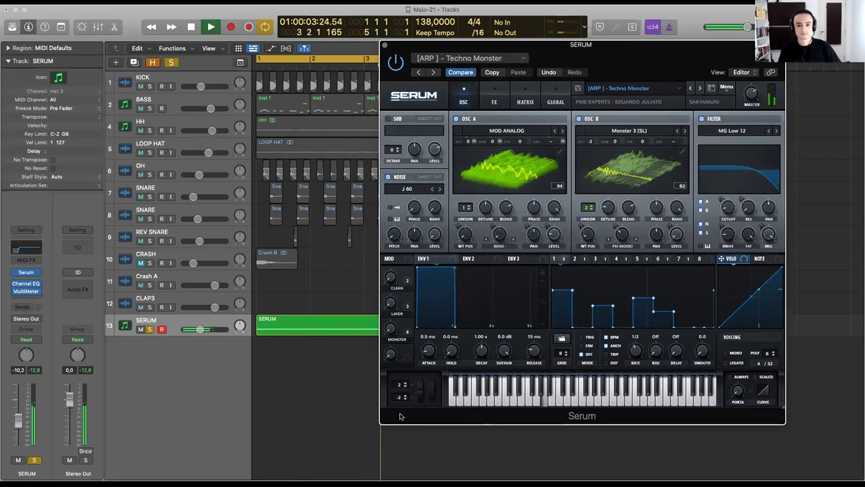
left_click(193, 390)
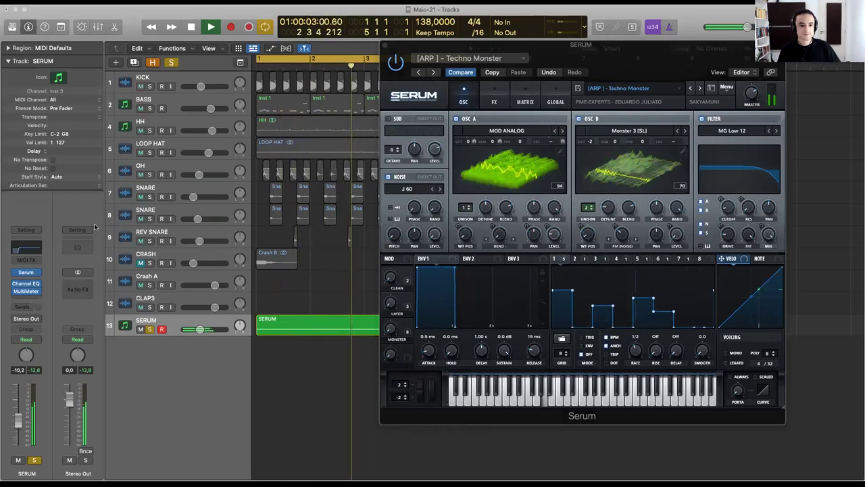
Open the SERUM region in the piano roll, stop playback and delete its selected long note.
left_click(335, 317)
double_click(335, 319)
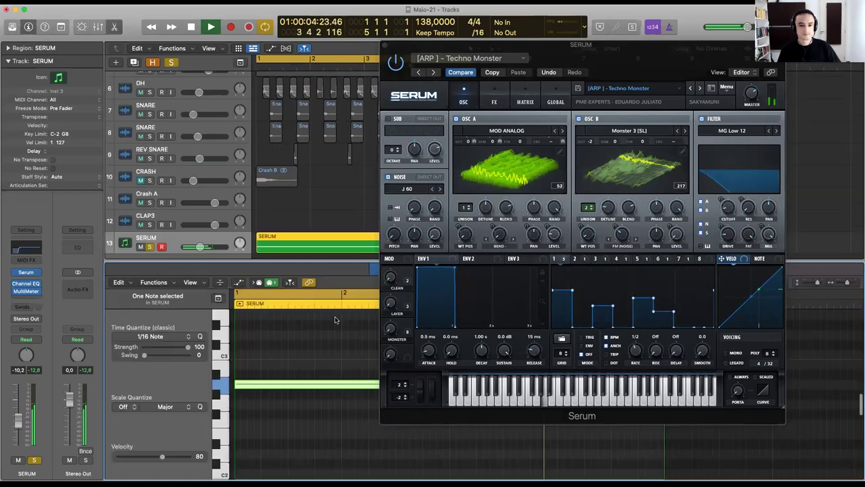
key("space")
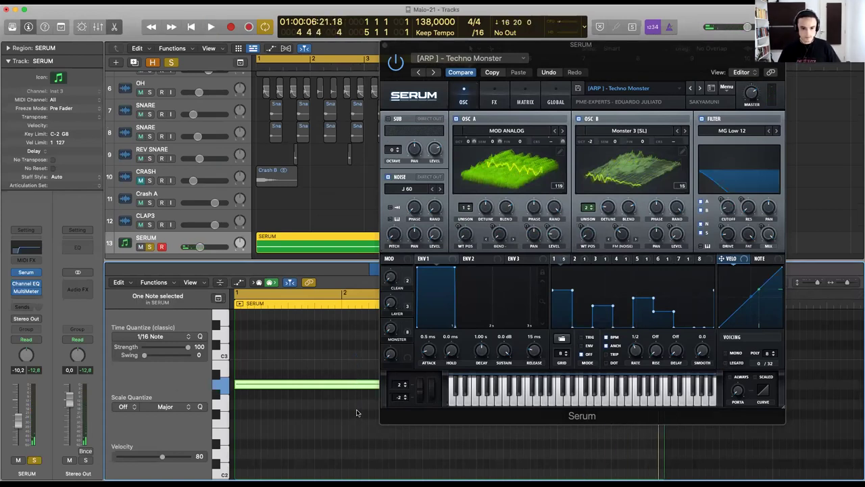
key("Delete")
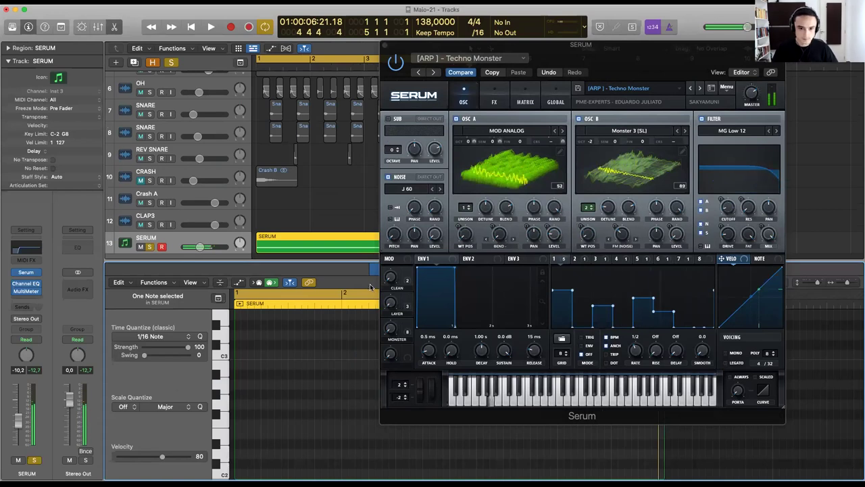
Sweep the LAYER and MONSTER macros of Techno Monster during playback.
key("space")
left_click_drag(390, 308, 399, 168)
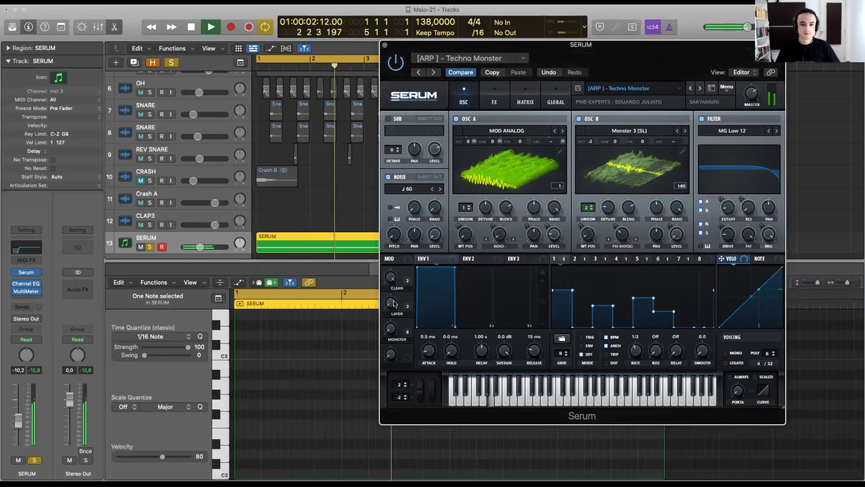
left_click_drag(390, 328, 403, 259)
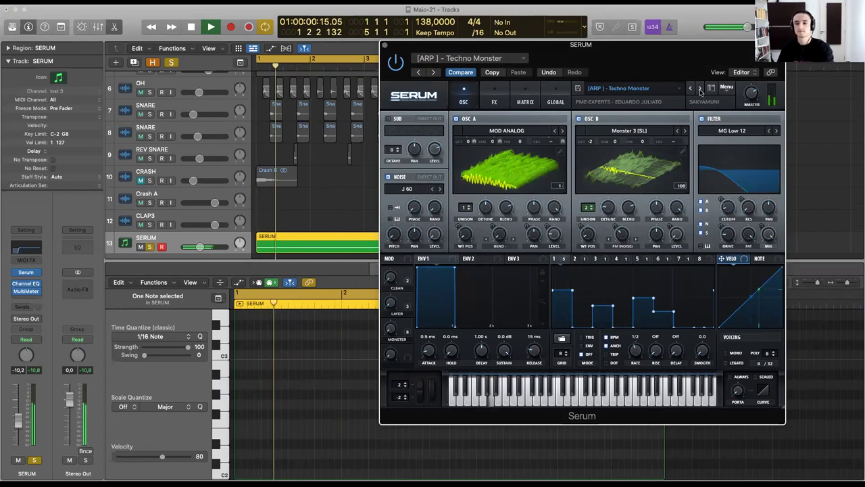
key("space")
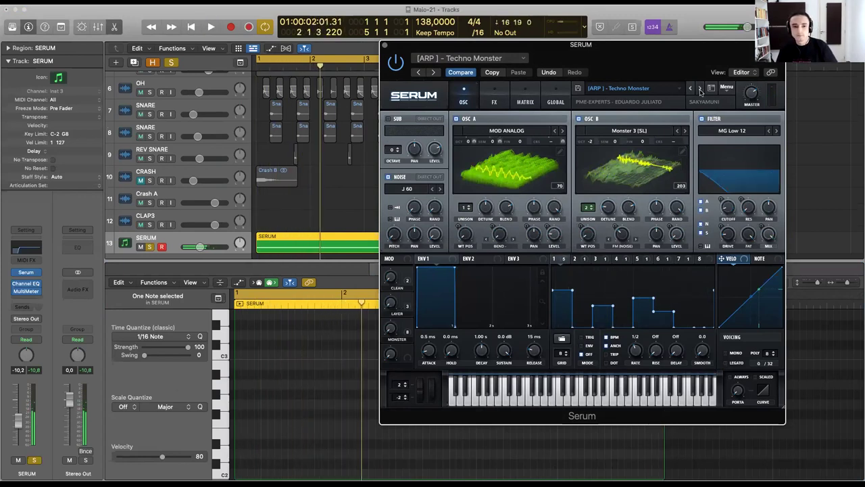
Load the next preset, [ARP] - Dreamy, and audition it on the soloed SERUM track.
left_click(700, 89)
key("space")
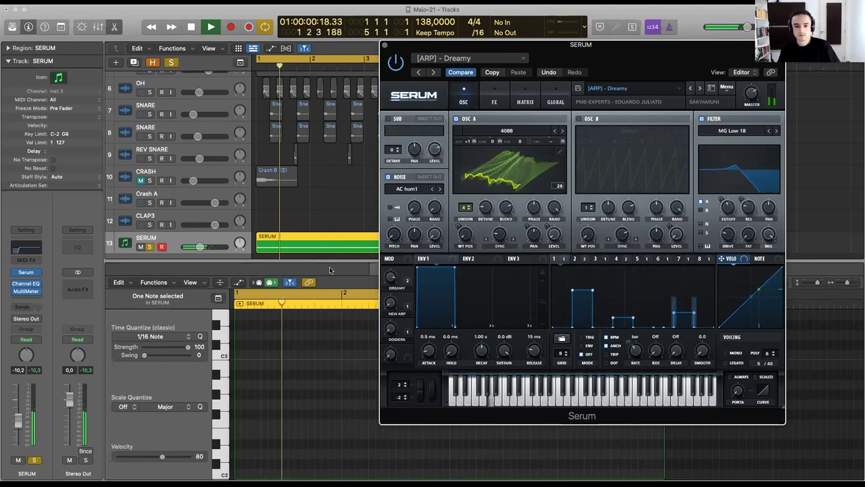
key("space")
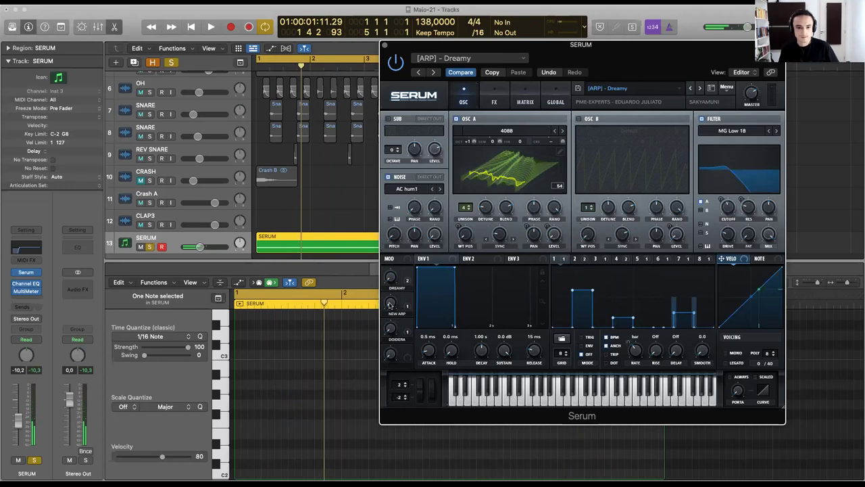
key("space")
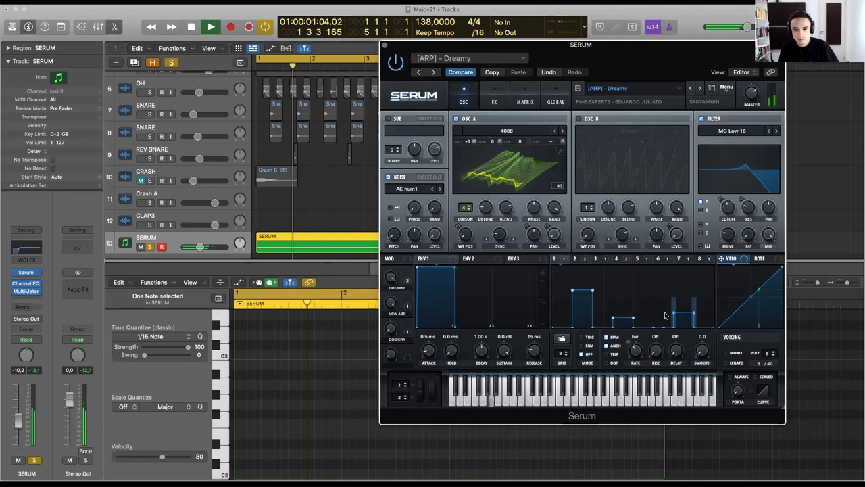
key("space")
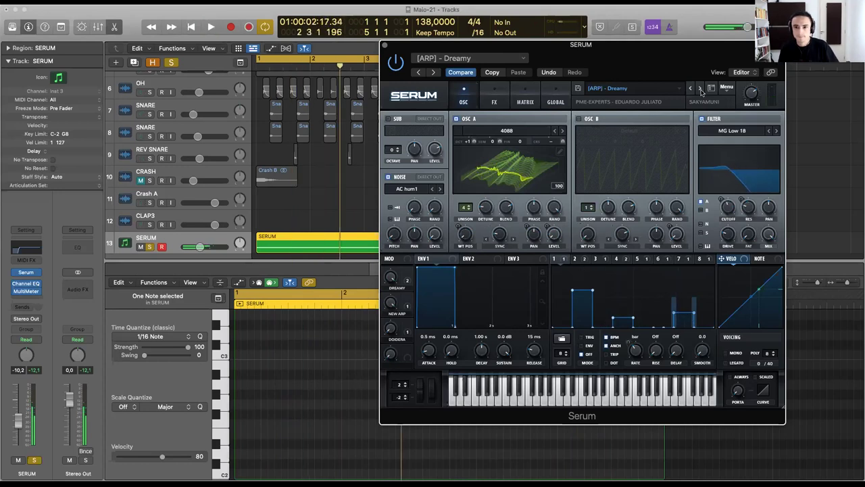
Load the [ARP] - Emotional Distortion preset and unsolo the SERUM track during playback to hear the full mix.
left_click(701, 90)
key("space")
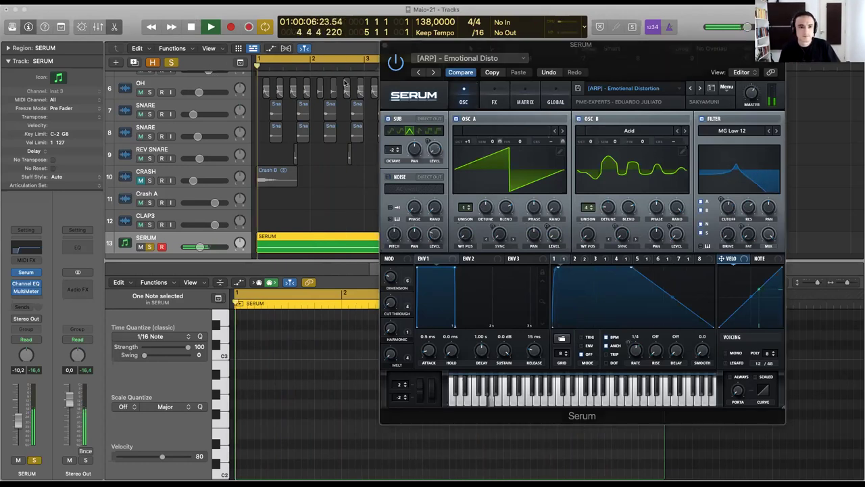
left_click(151, 248)
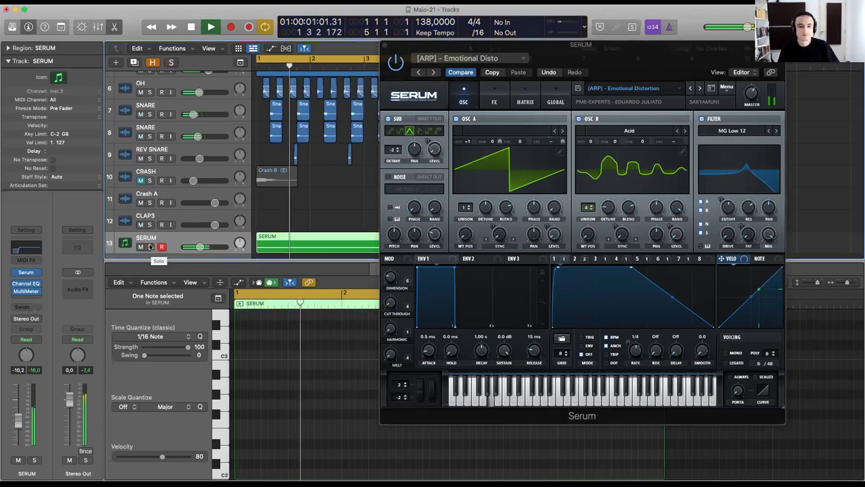
Reposition the Serum window and sweep the MELT macro of Emotional Distortion while the mix plays.
left_click_drag(573, 50, 575, 52)
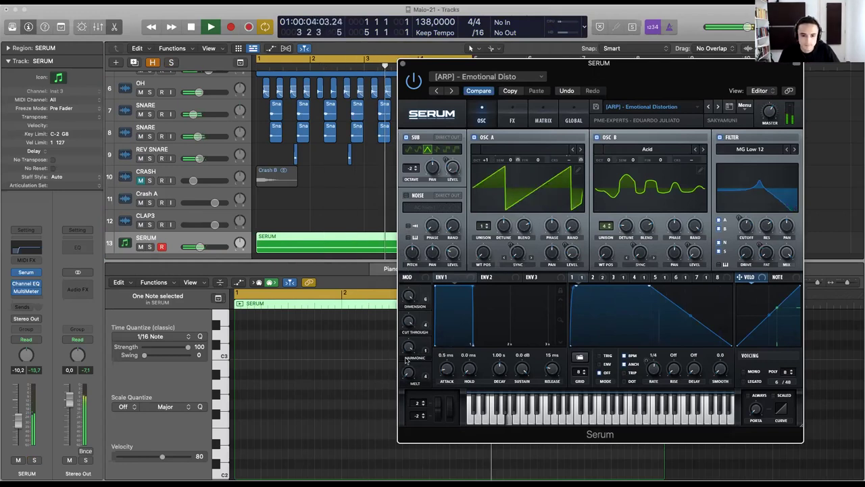
left_click_drag(413, 374, 415, 417)
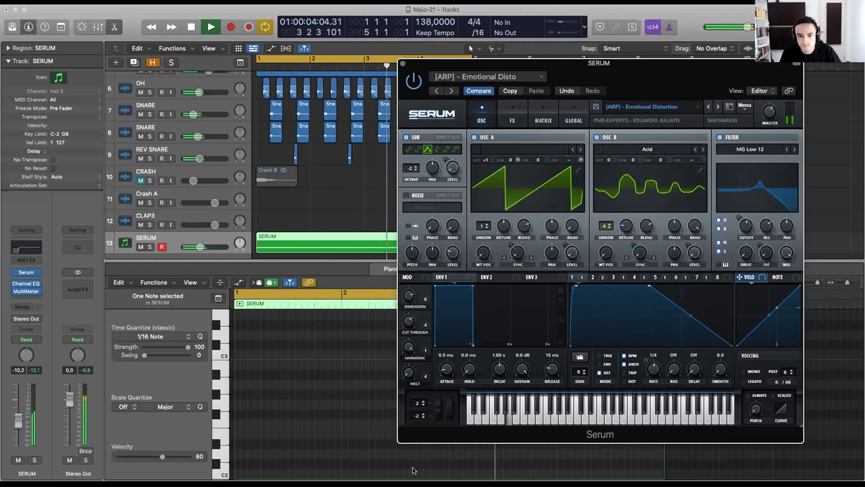
key("space")
Load the [ARP] - FAIRY DUST preset and raise the SERUM track's volume to -1.9 dB during playback.
left_click(719, 107)
key("space")
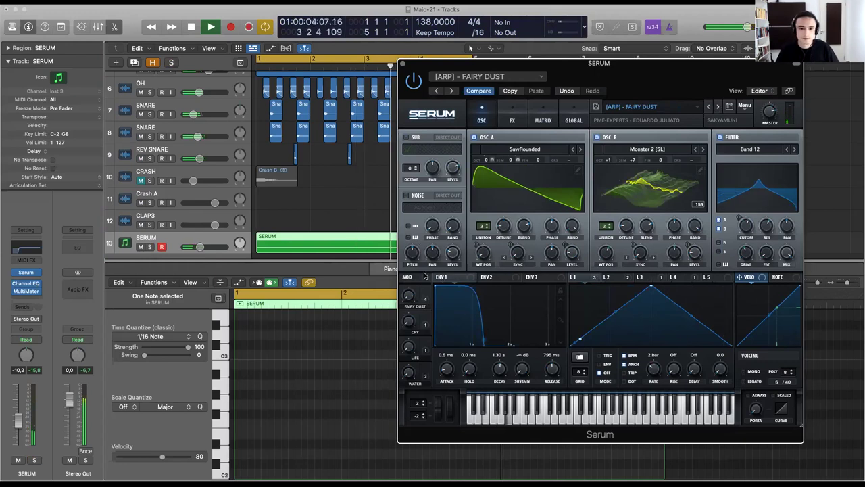
key("space")
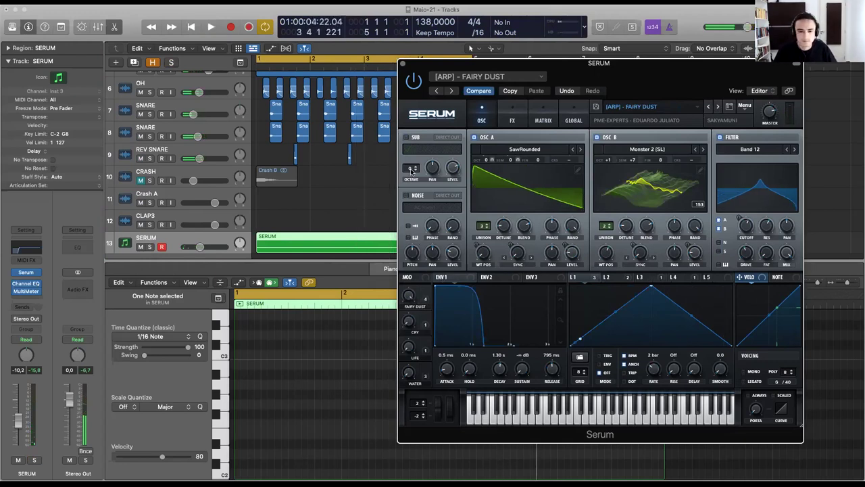
key("space")
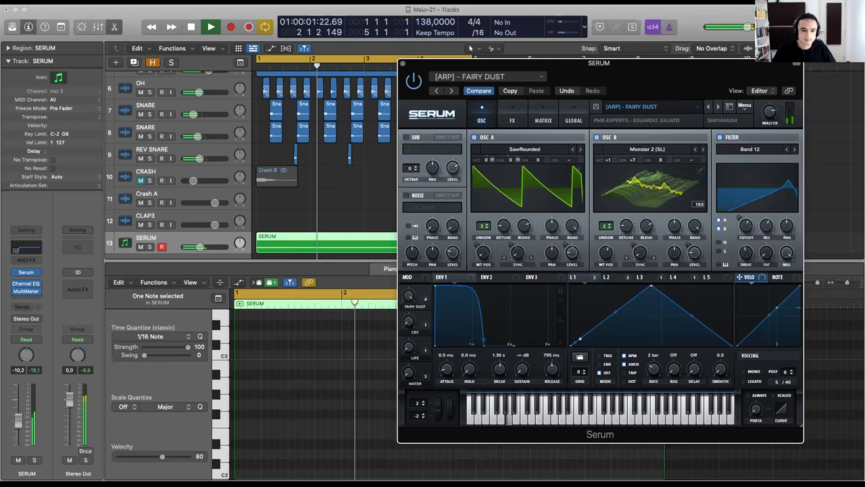
left_click_drag(18, 419, 16, 387)
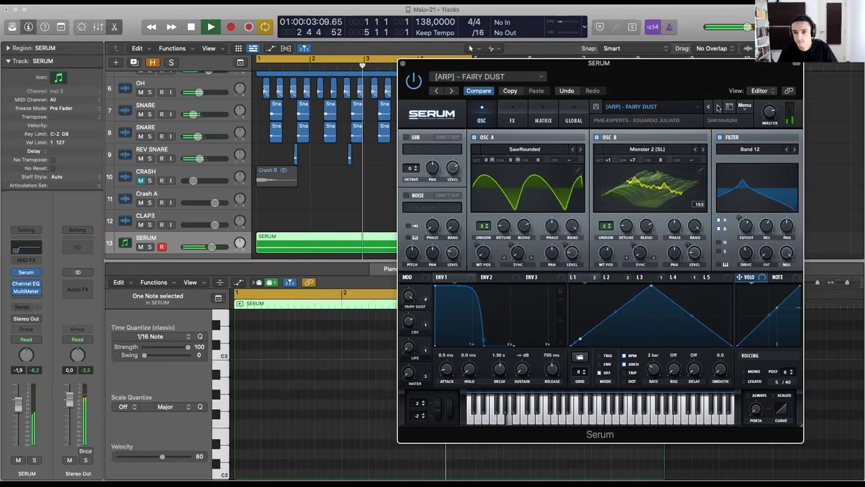
Load the [ARP] presets Hipnose, Infinite Circle and Infinite Journey one after another, auditioning each with the mix.
left_click(718, 107)
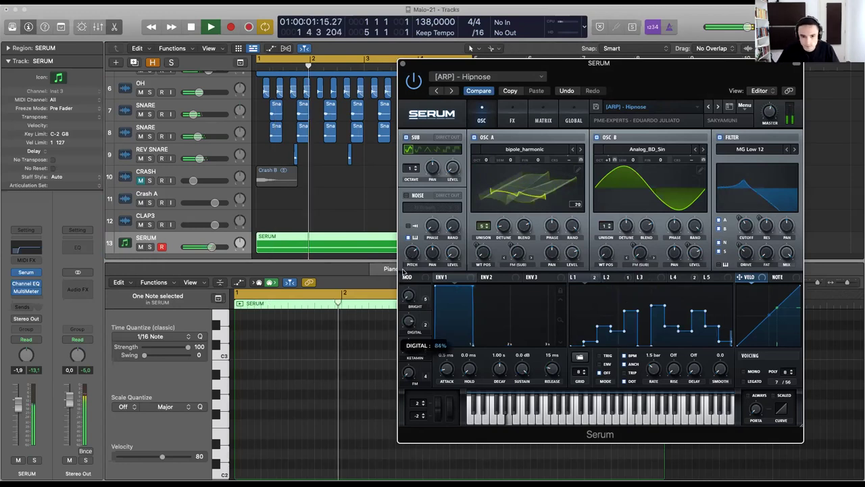
left_click(718, 107)
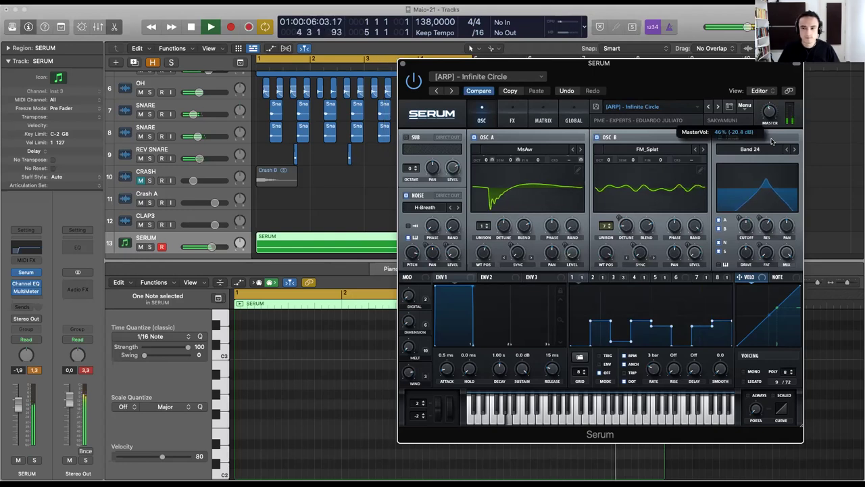
key("space")
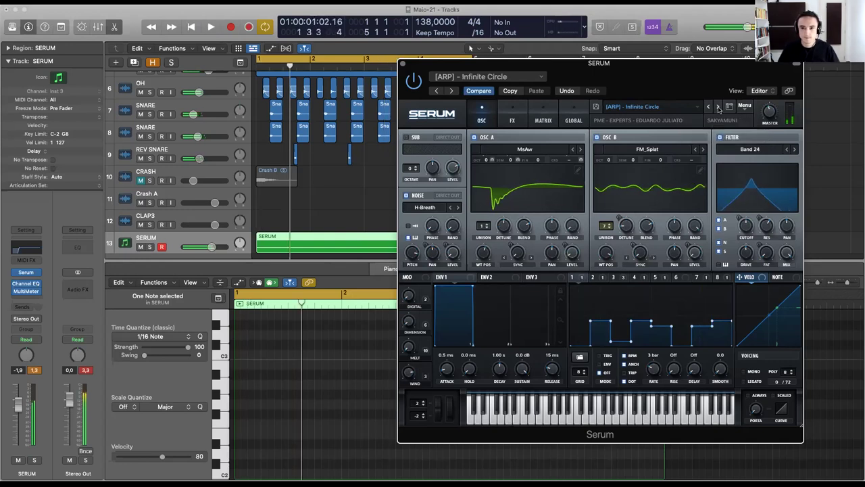
left_click(719, 106)
key("space")
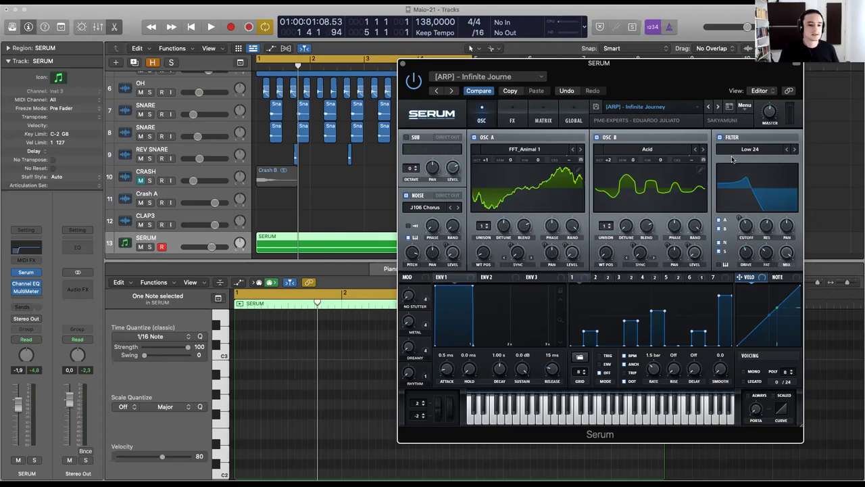
key("space")
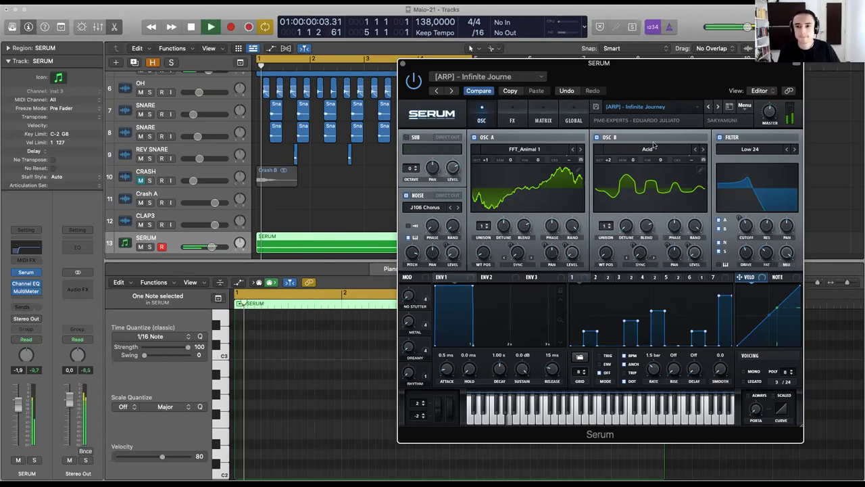
Load the [ARP] - Live Zoom preset and play the mix from the start of the loop.
left_click(718, 108)
key("Return")
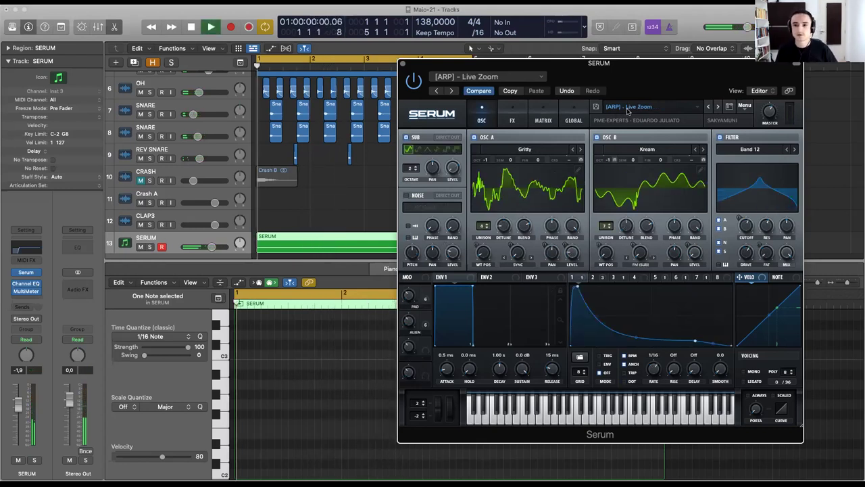
key("space")
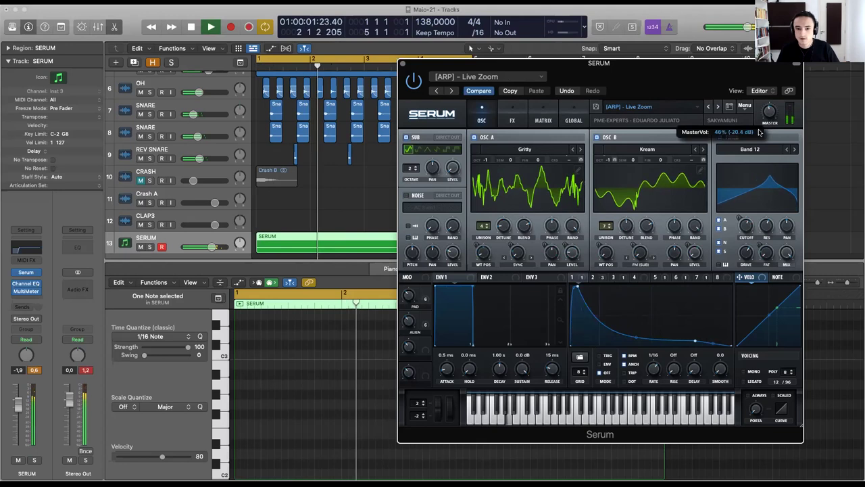
Try the ALIEN macro of Live Zoom and octave shifts on oscillators A and B, with A at 0 Oct, during playback.
mouse_move(408, 322)
left_mouse_down()
mouse_move(408, 343)
mouse_move(408, 319)
left_mouse_up()
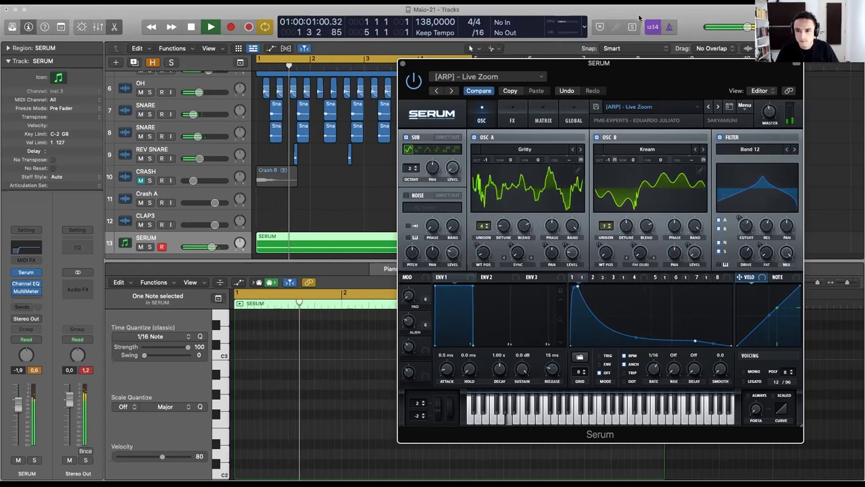
left_click_drag(486, 160, 486, 153)
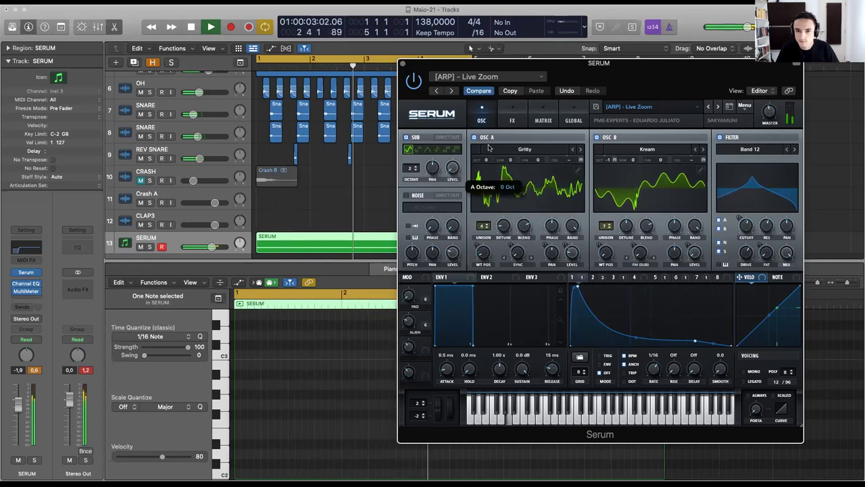
left_click_drag(608, 161, 609, 154)
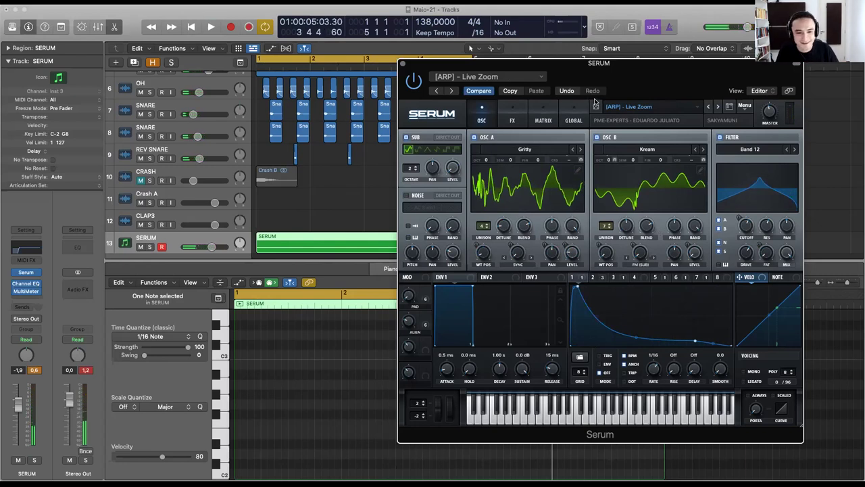
key("space")
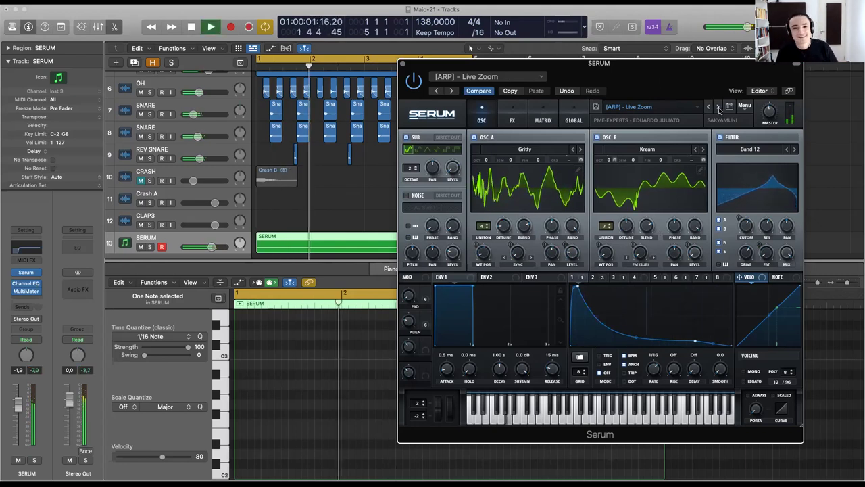
Load the [ARP] - Magic and [ARP] - Memories presets in turn and audition each with the mix.
left_click(719, 106)
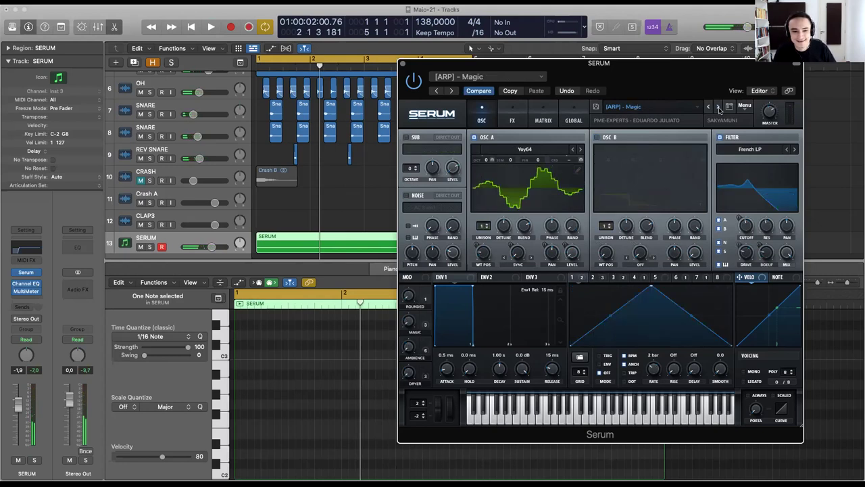
key("space")
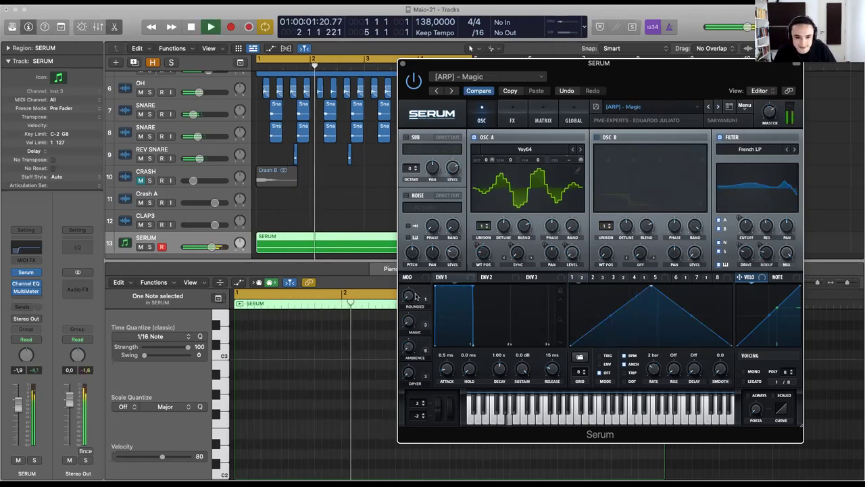
mouse_move(408, 292)
key("space")
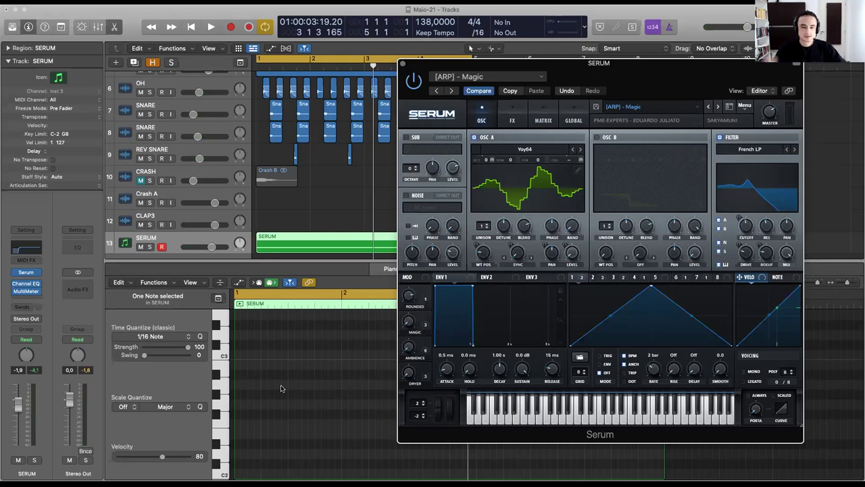
key("space")
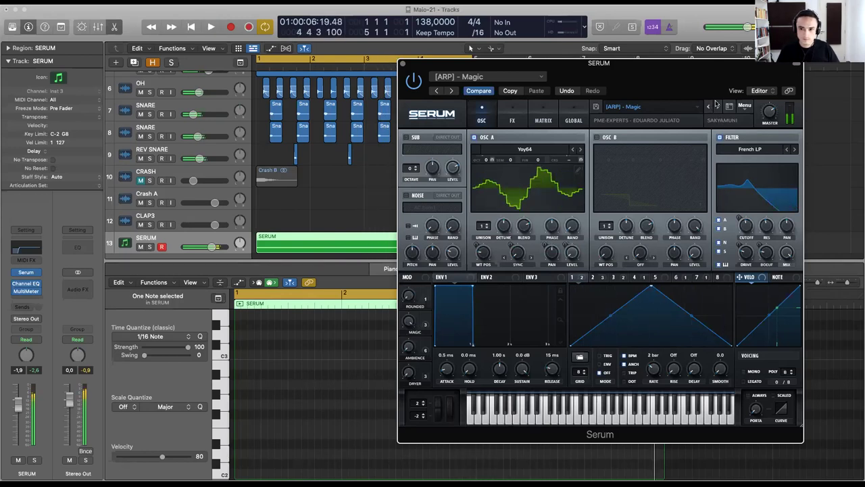
left_click(718, 108)
key("space")
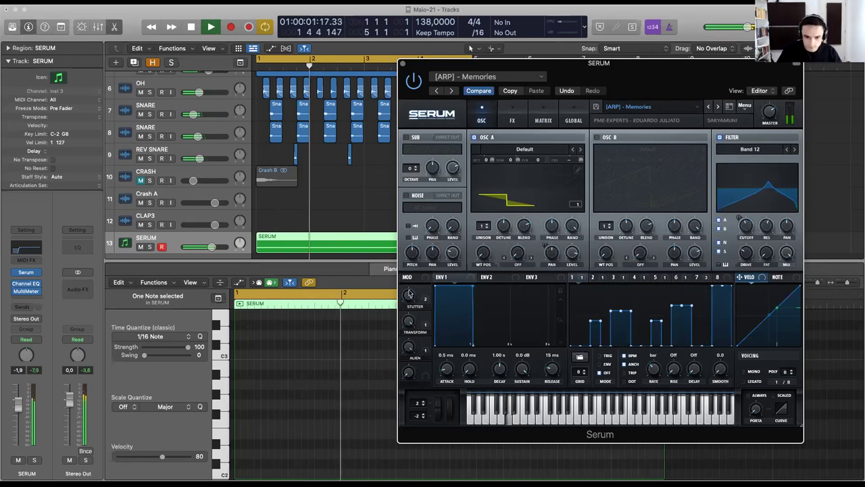
Load the [ARP] - Old Feeling preset and audition it in several passes with the mix.
left_click(718, 107)
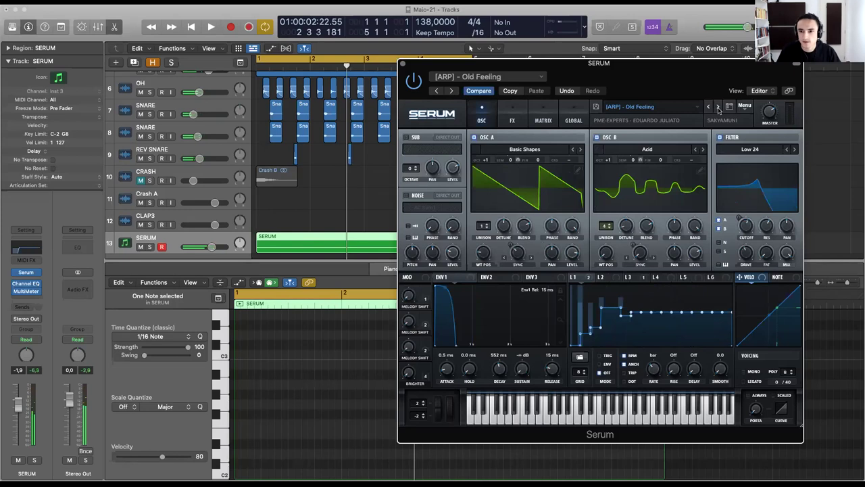
key("space")
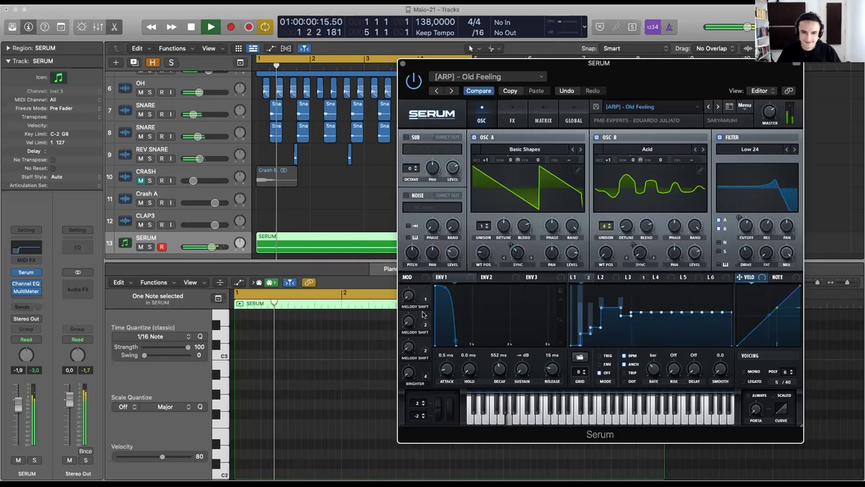
key("space")
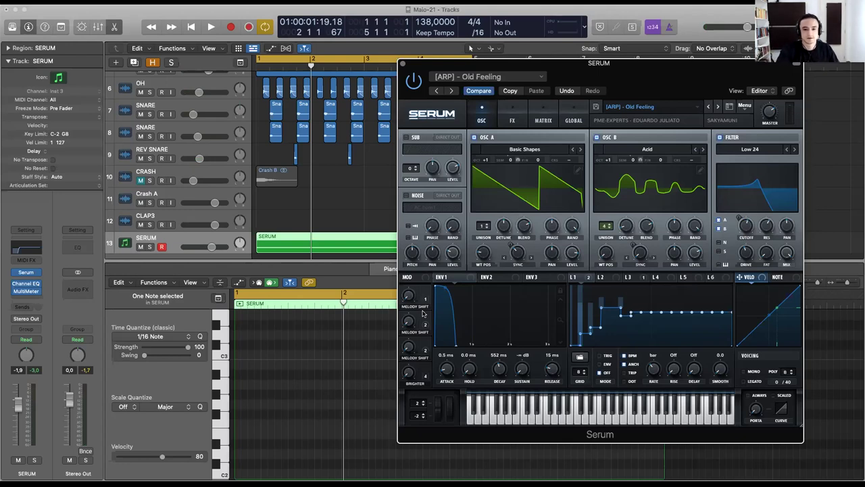
key("space")
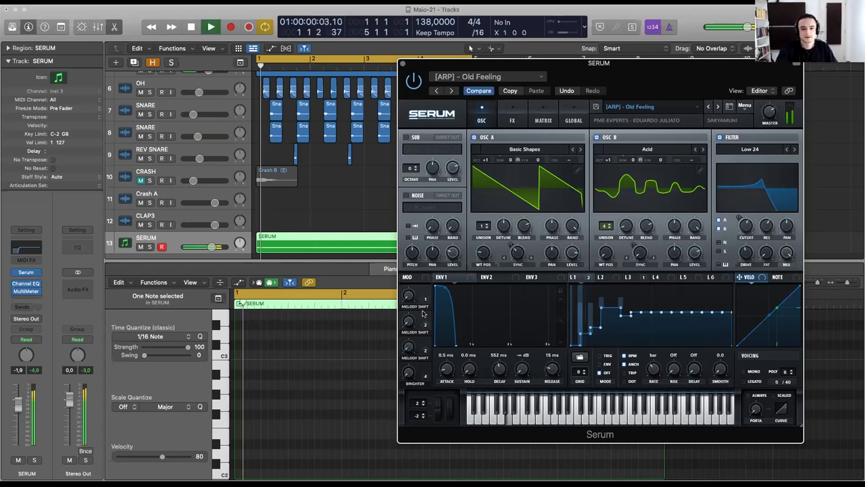
key("space")
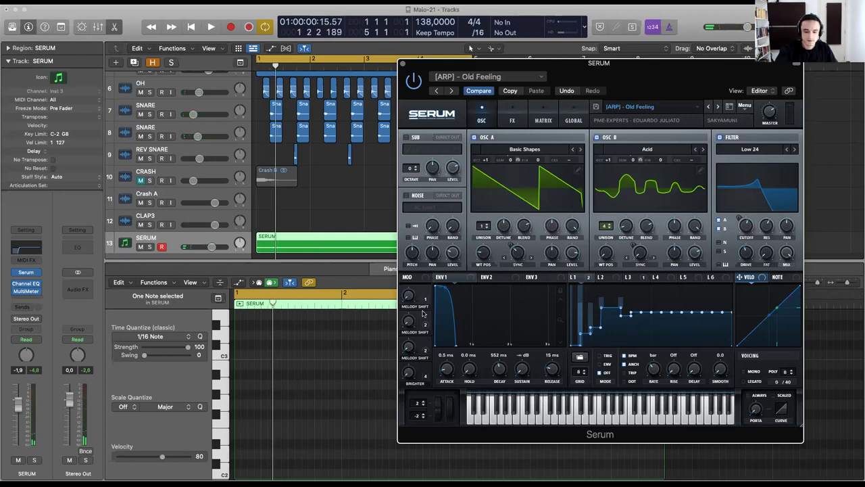
key("space")
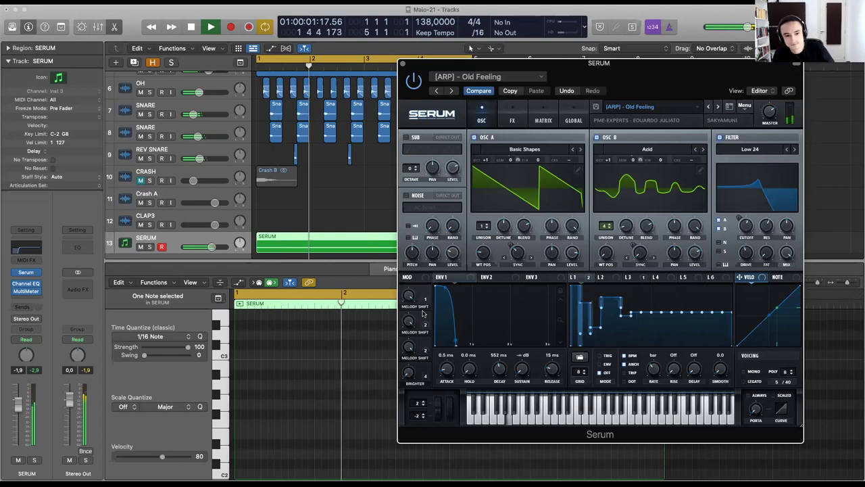
Load the [ARP] - To the Light and [ARP] - Warehouse presets in turn and audition each with the mix.
left_click(718, 107)
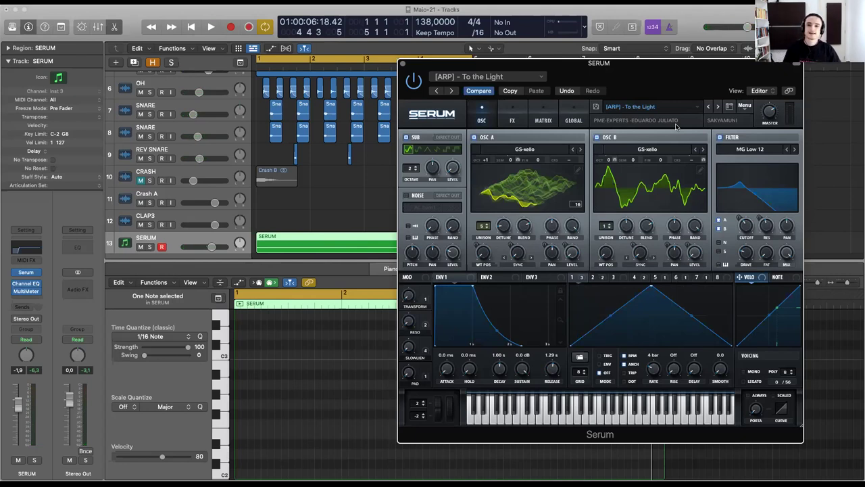
key("space")
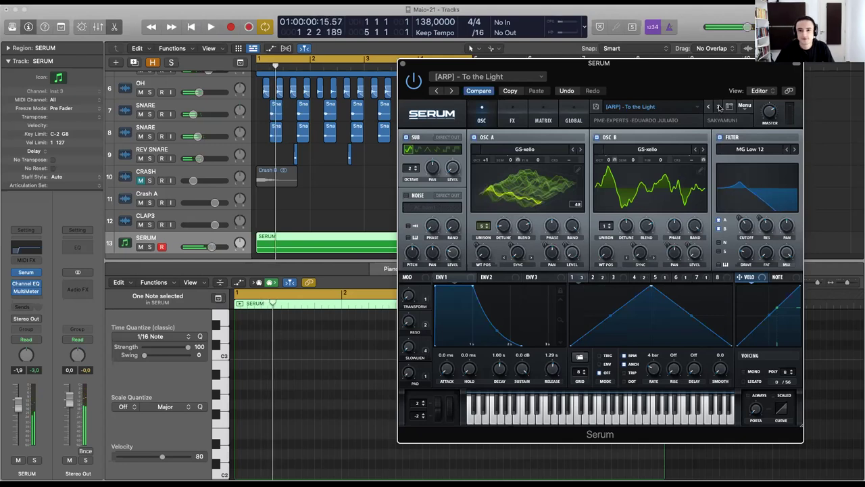
left_click(719, 107)
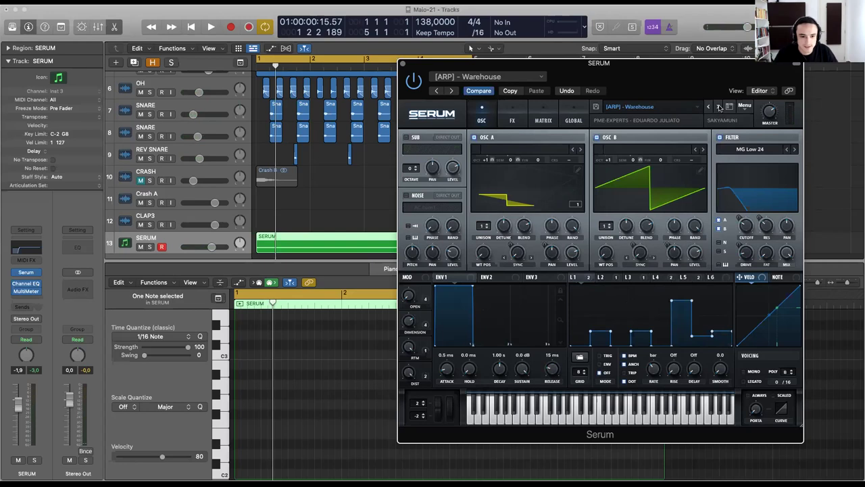
key("space")
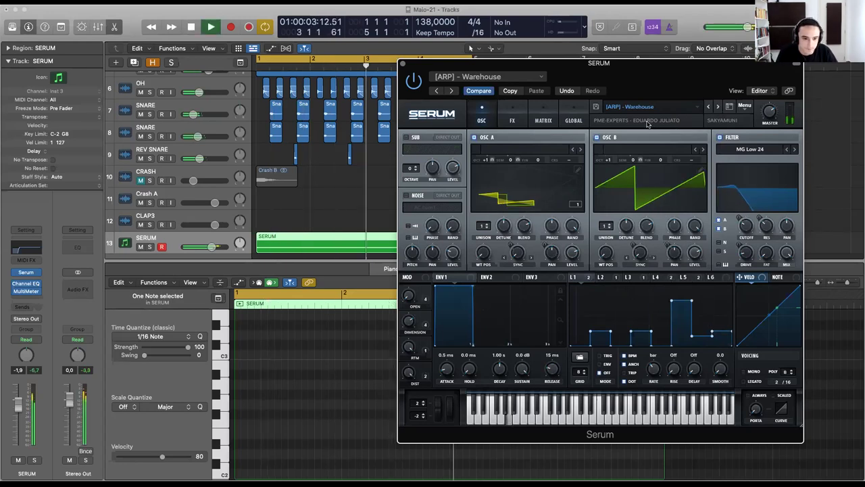
key("space")
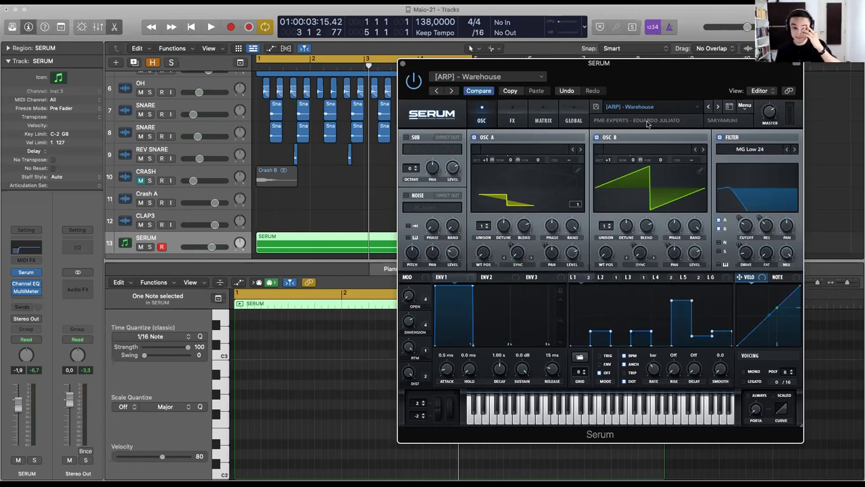
key("space")
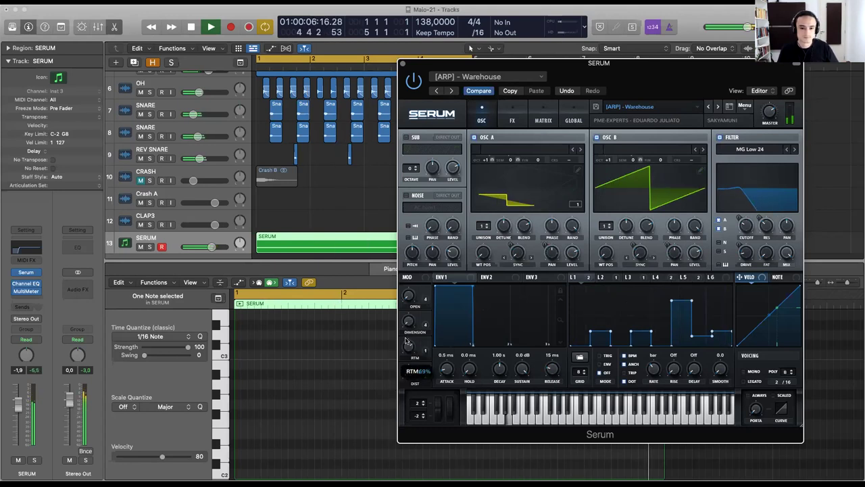
Load the [ARP] Solid Soul preset, audition it with the mix and stop playback.
left_click(718, 107)
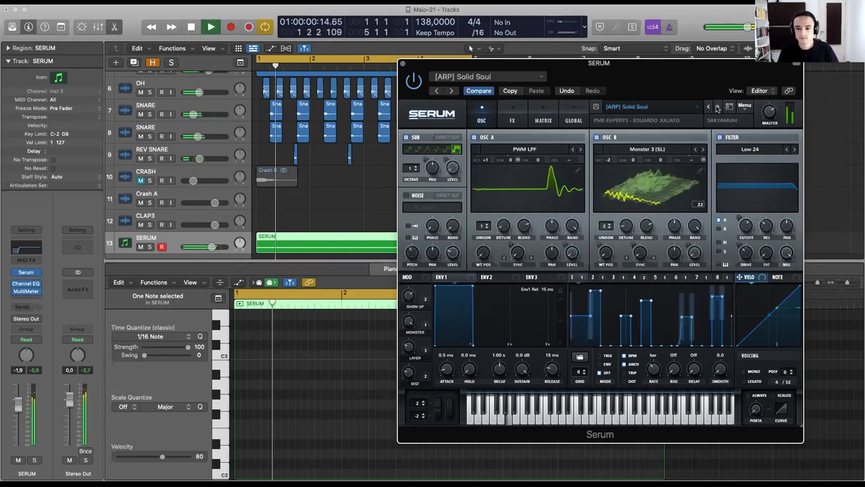
key("space")
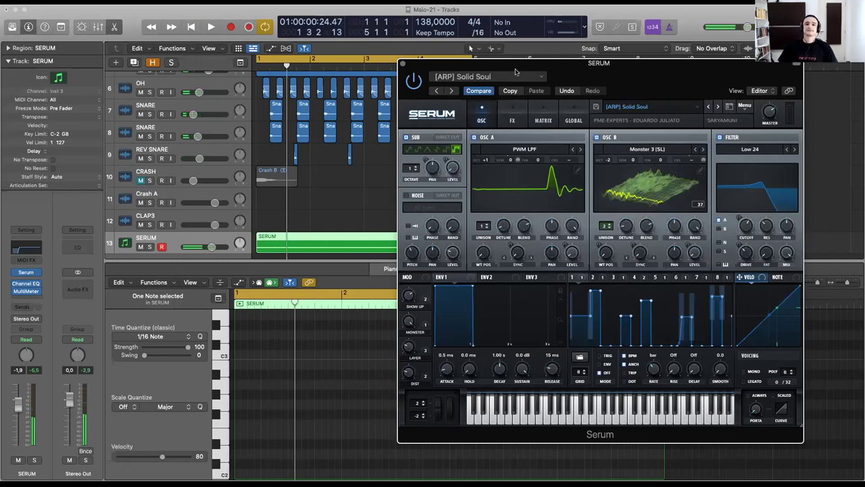
Move the Serum window off the arrangement so the end of the SERUM region is uncovered.
left_click_drag(521, 64, 524, 185)
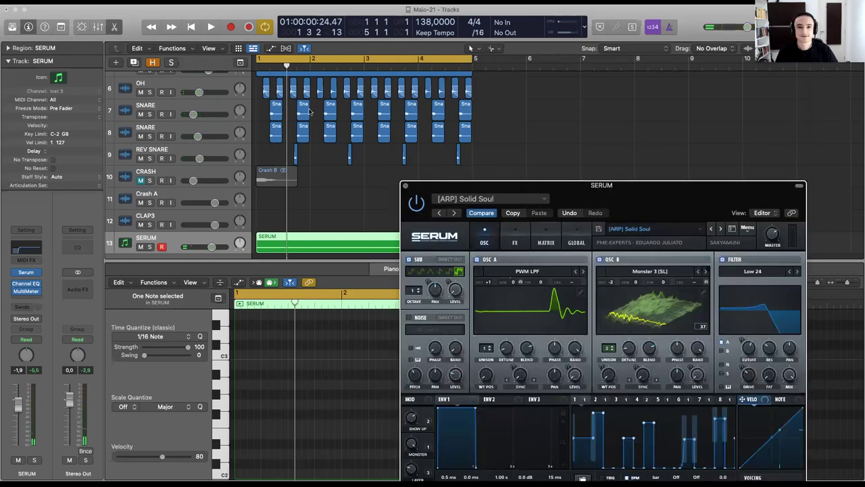
left_click_drag(484, 185, 535, 240)
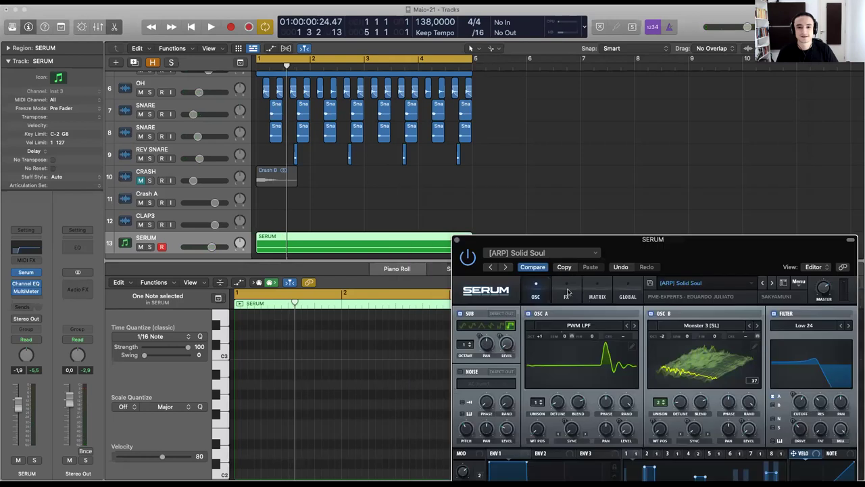
left_click_drag(465, 239, 522, 300)
Extend the SERUM region to bar 9 and open it in the Piano Roll.
left_click_drag(477, 247, 687, 234)
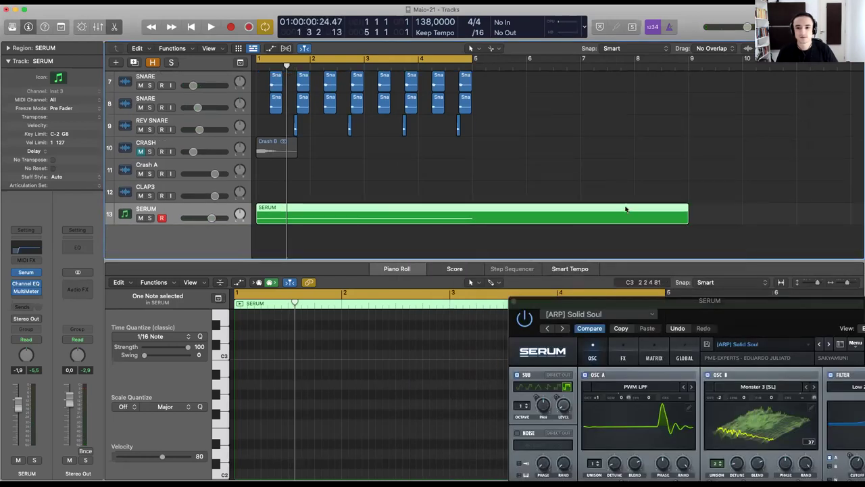
key("e")
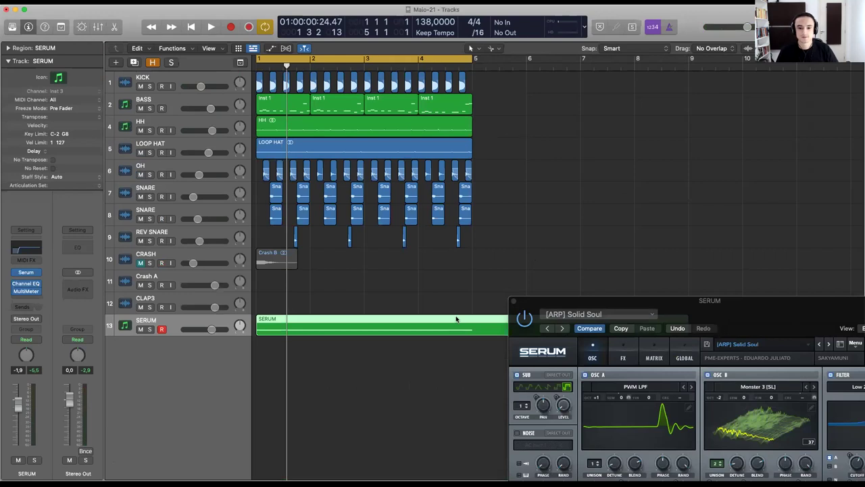
double_click(457, 320)
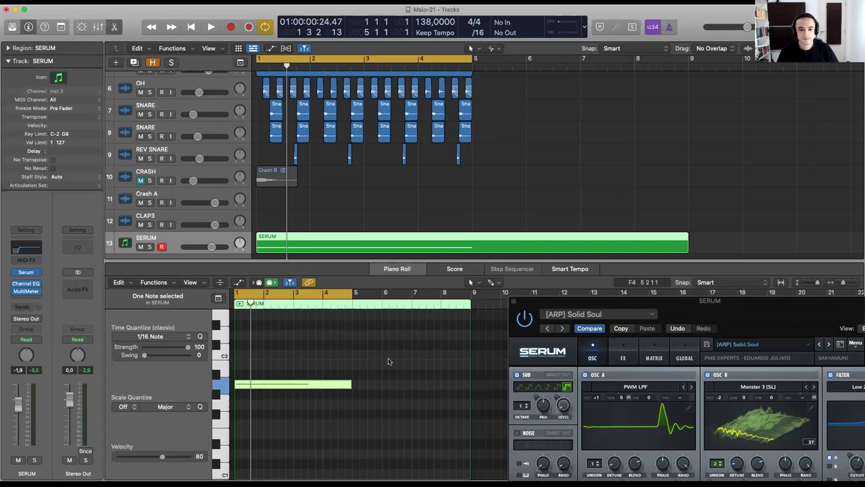
Lengthen the A1 note in the SERUM region so it lasts until bar 9.
scroll(413, 409, "up", 5)
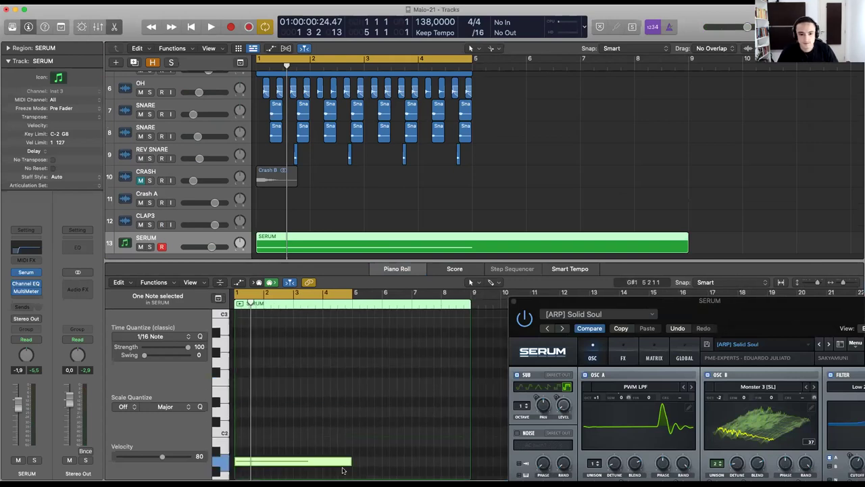
left_click_drag(350, 464, 470, 402)
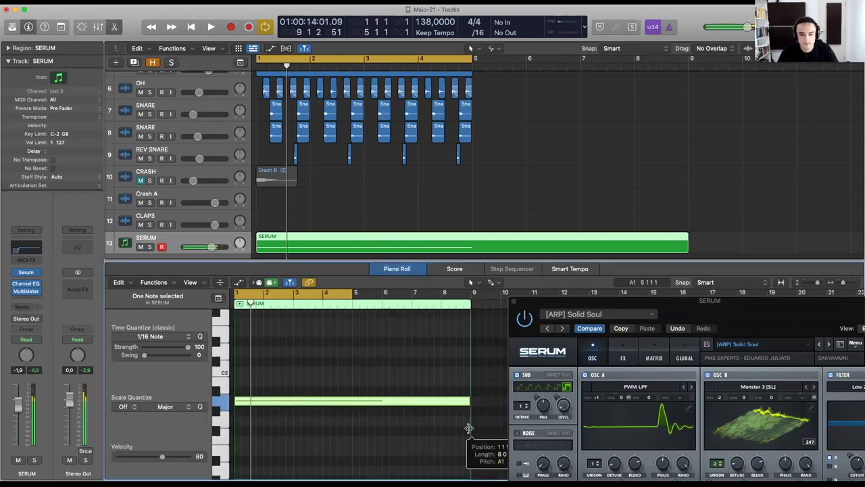
Copy the bar 1–4 regions of all tracks above SERUM to bar 5 and extend the cycle range to bar 9.
left_click(462, 165)
scroll(192, 71, "up", 4)
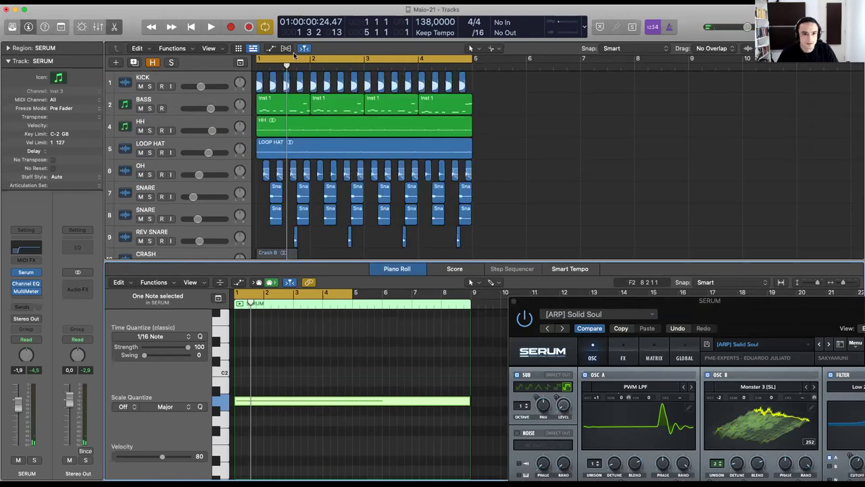
key("Tab")
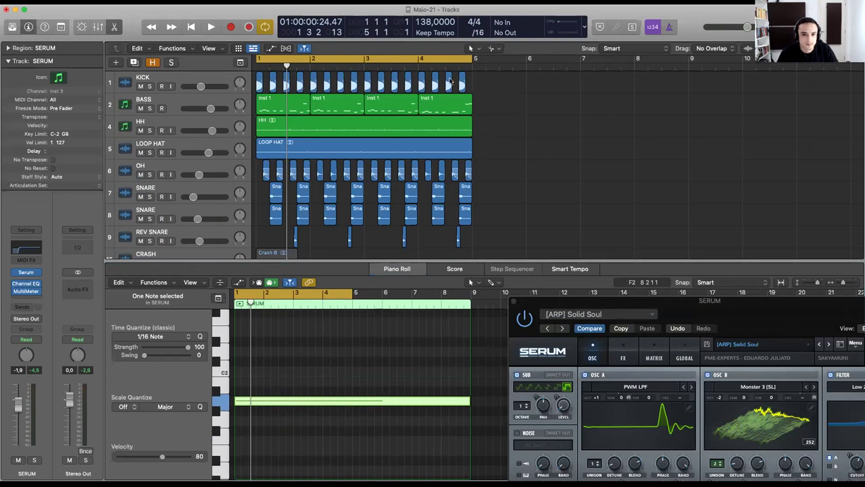
left_click_drag(230, 110, 238, 279)
scroll(244, 198, "down", 5)
scroll(269, 170, "up", 1)
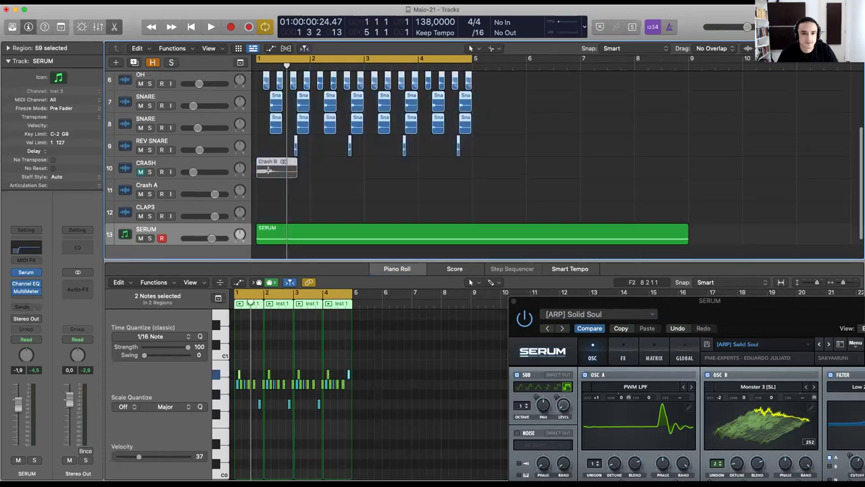
scroll(266, 91, "up", 3)
left_click_drag(270, 100, 492, 117)
left_click_drag(691, 64, 623, 101)
scroll(376, 157, "down", 5)
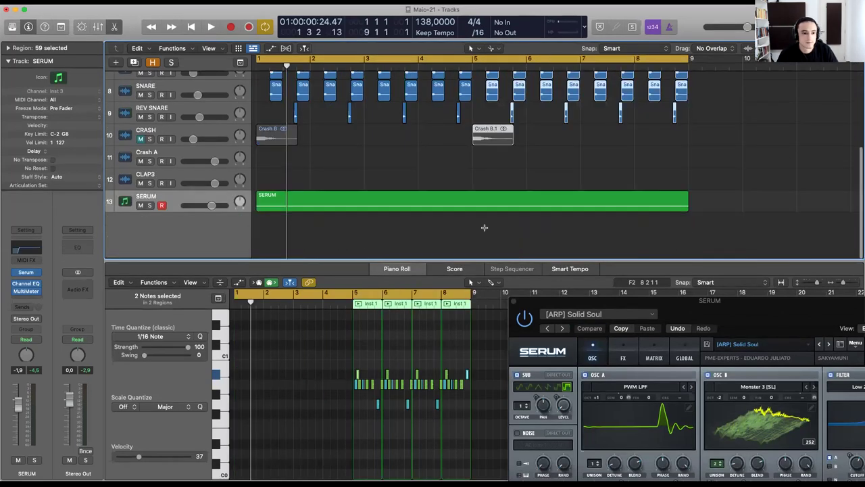
Bring the Serum window back and audition the [ARP] Solid Soul preset with the eight-bar mix.
key("v")
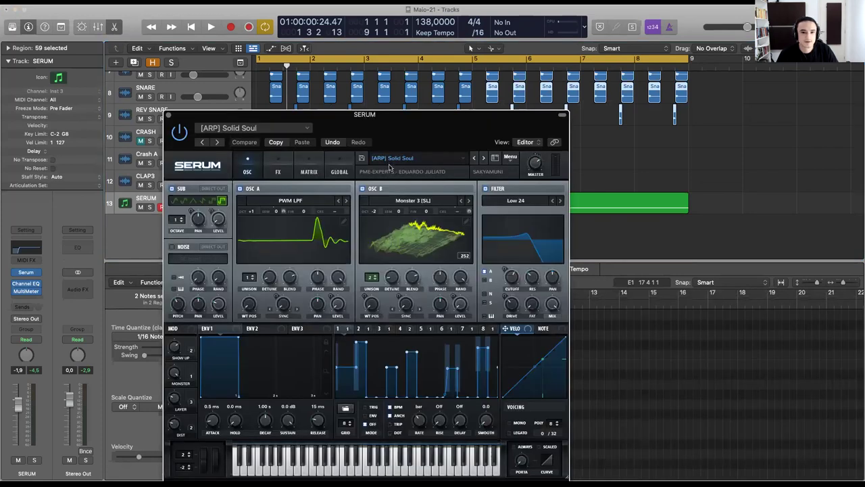
left_click_drag(415, 130, 675, 279)
key("v")
key("space")
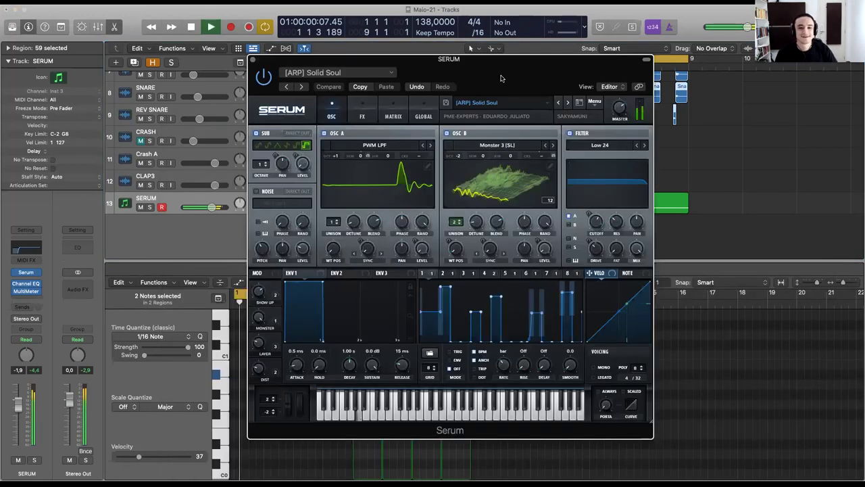
key("space")
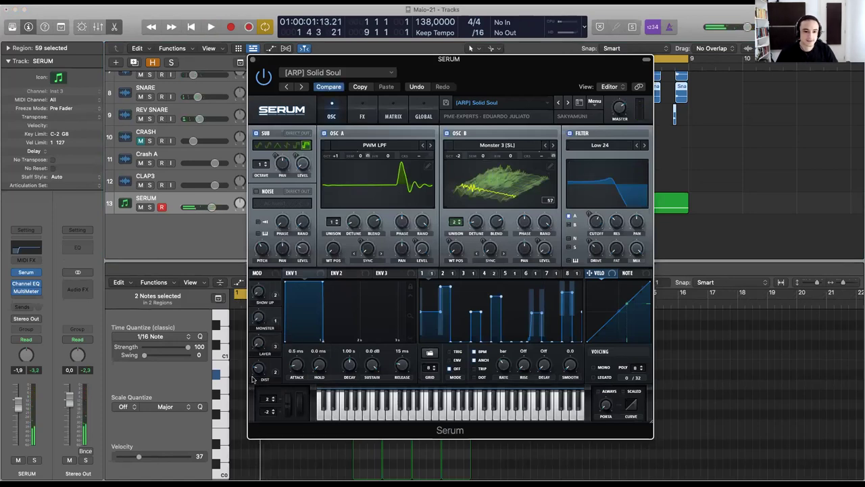
key("space")
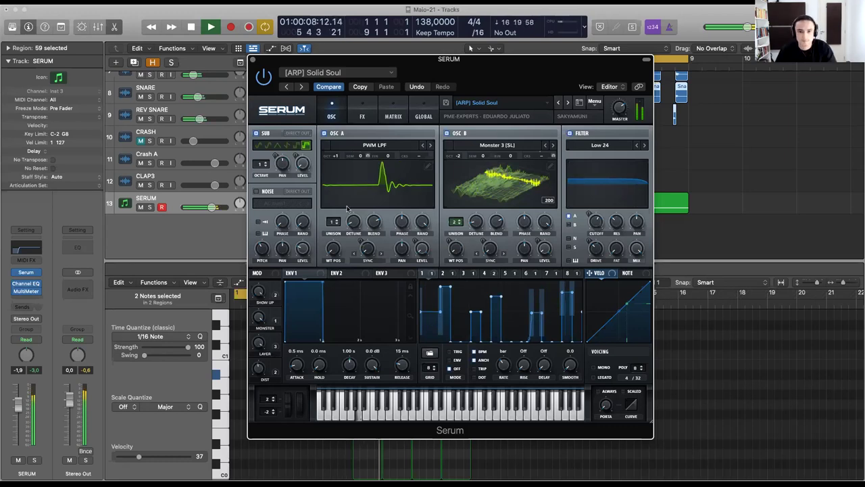
key("space")
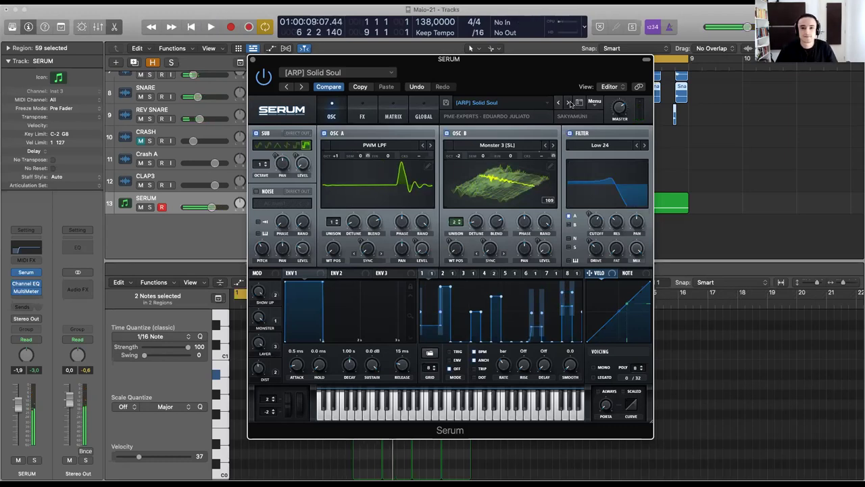
Step through the presets past [BASS] - Dark Rounded to [CHORD] - Lost in 2006 and audition it with the mix.
left_click(570, 102)
key("Return")
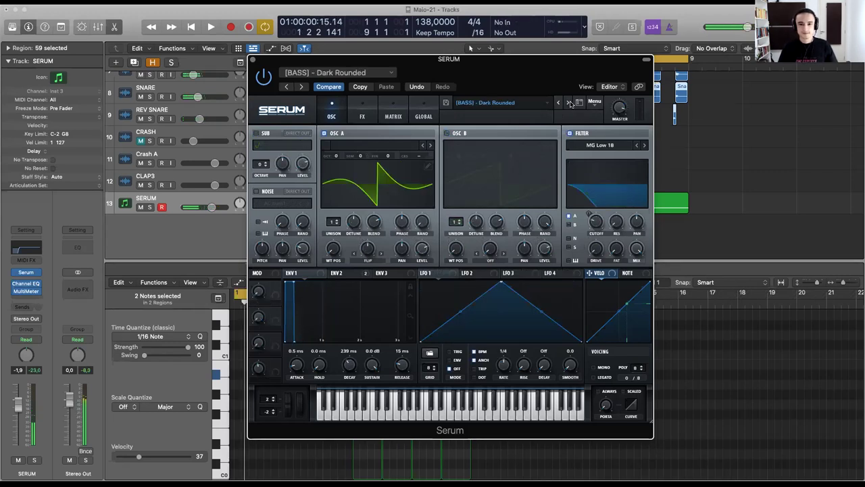
left_click(569, 102)
key("space")
left_click(569, 102)
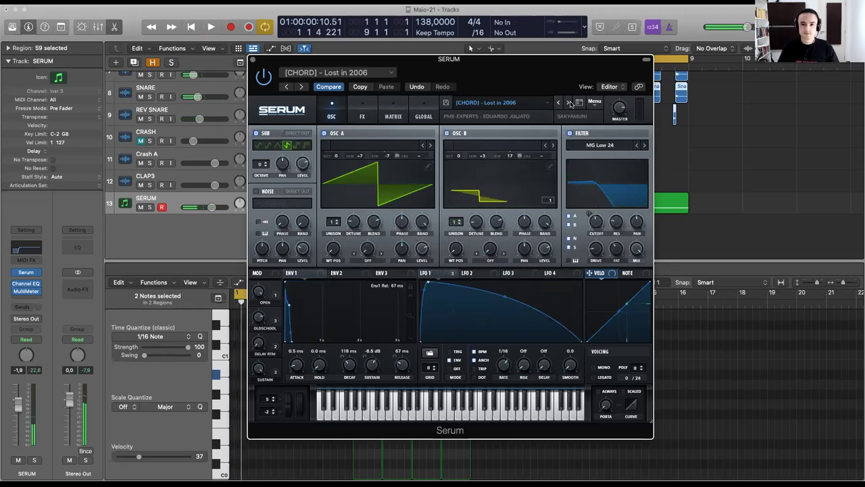
key("space")
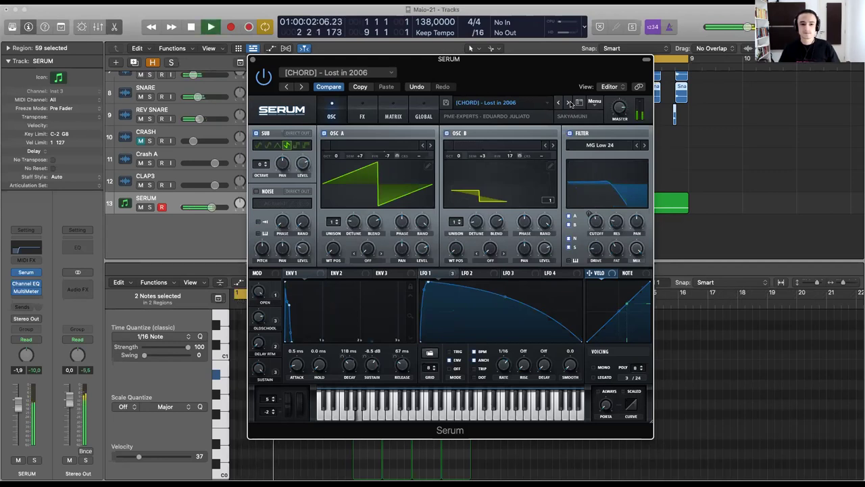
key("space")
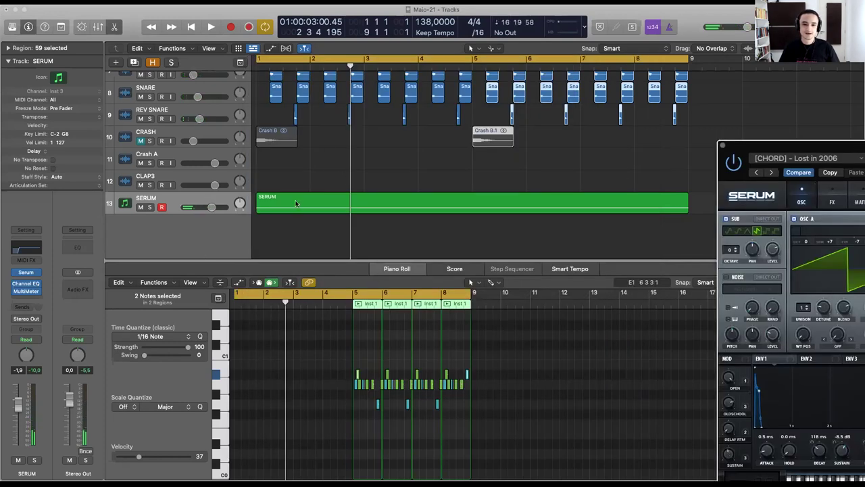
Select the SERUM region and play the Lost in 2006 preset while varying its Oldschool and Open macros.
left_click(293, 197)
key("space")
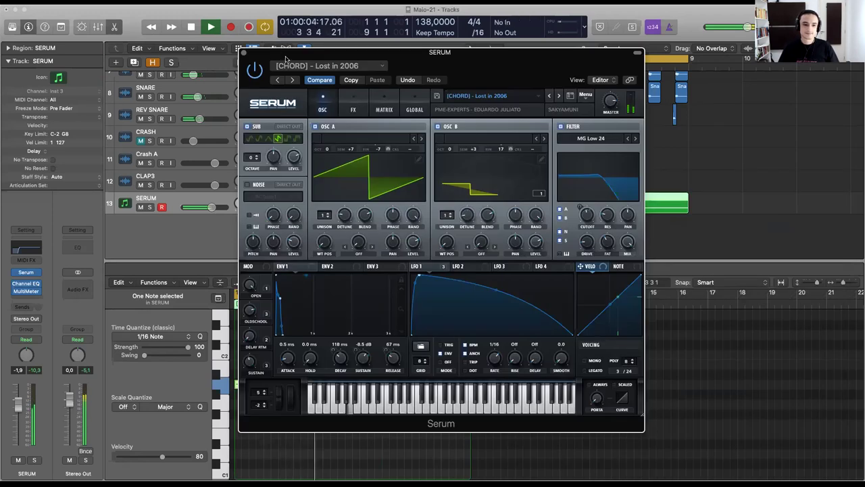
key("space")
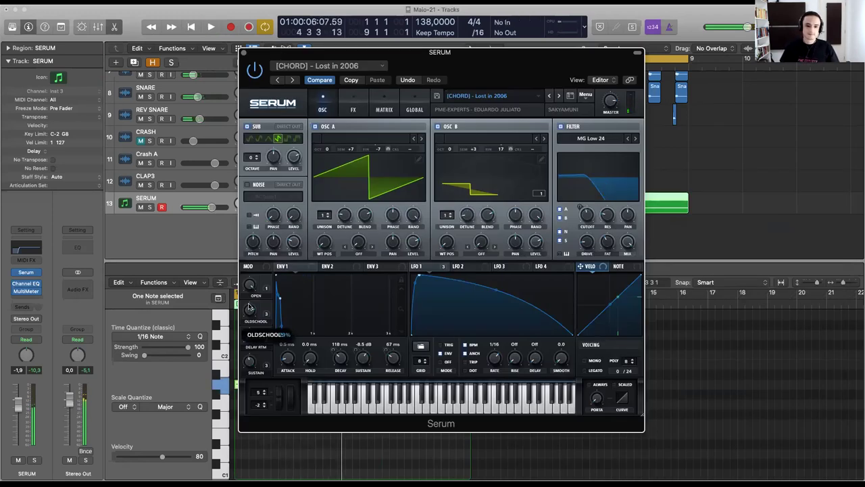
key("space")
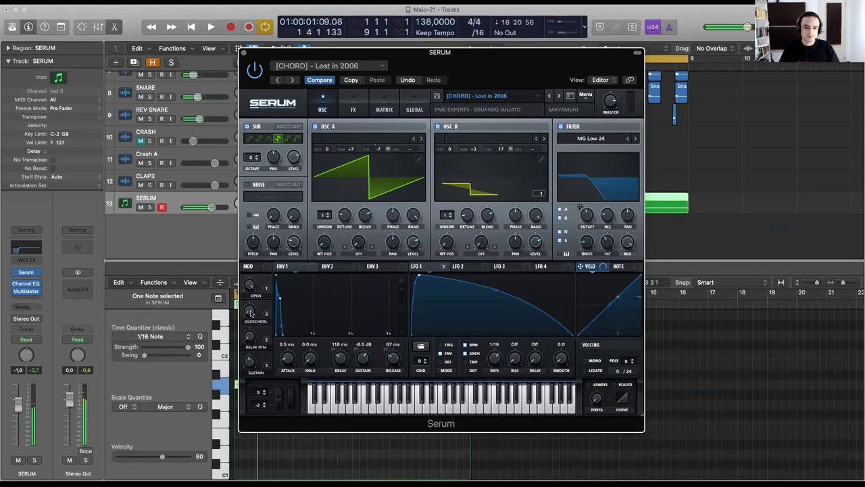
key("space")
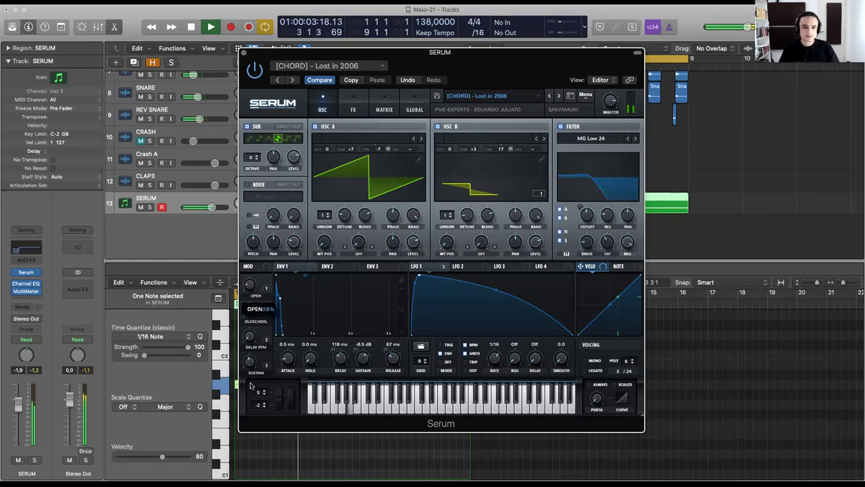
key("space")
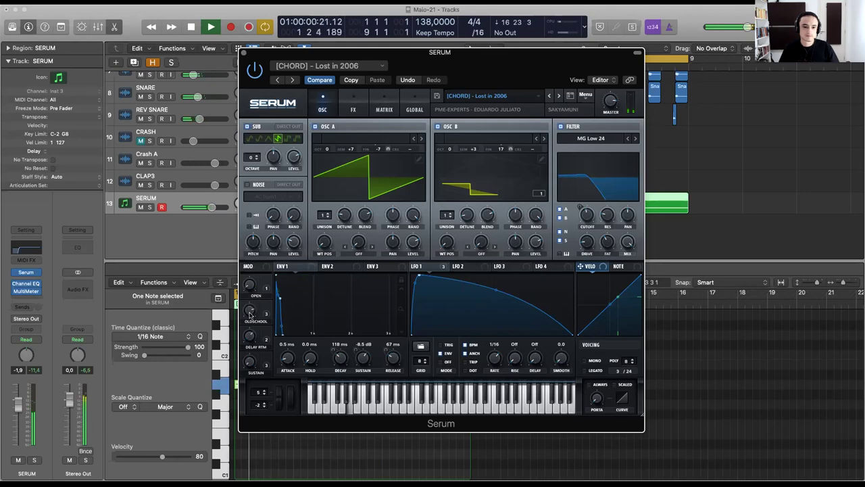
Replay the Lost in 2006 chord from the start, trying other Open and Delay RTM macro amounts.
key("space")
key("space")
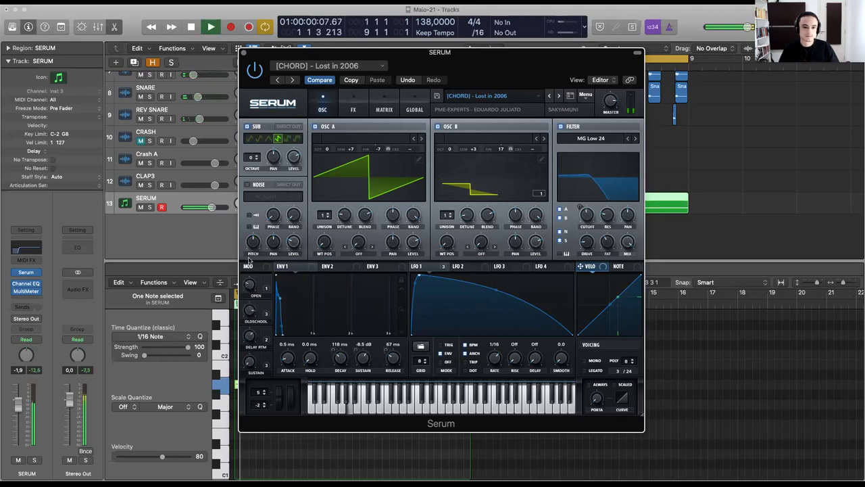
mouse_move(251, 286)
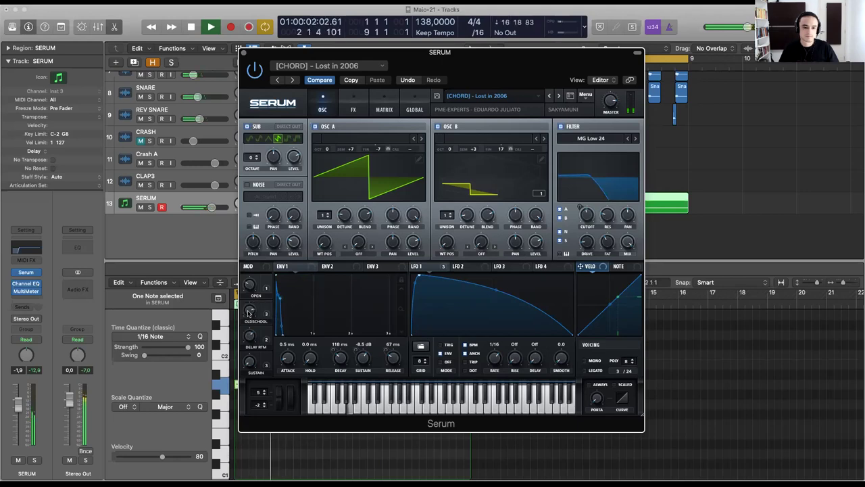
left_click_drag(250, 287, 254, 241)
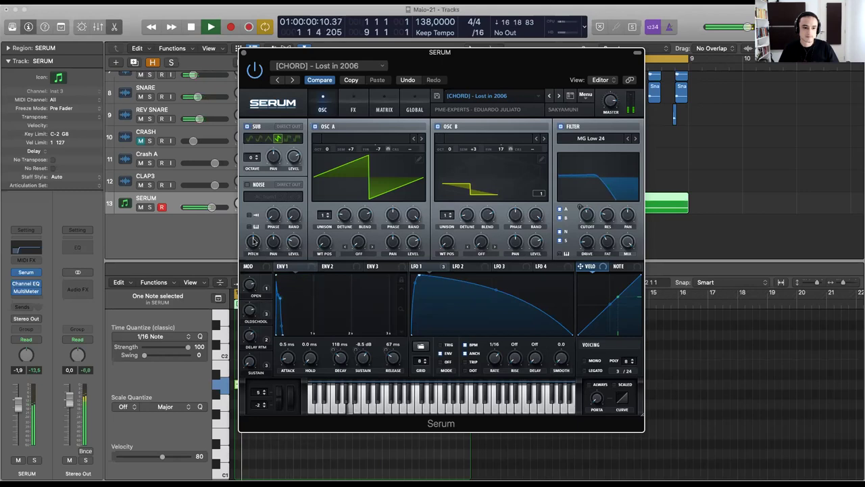
key("space")
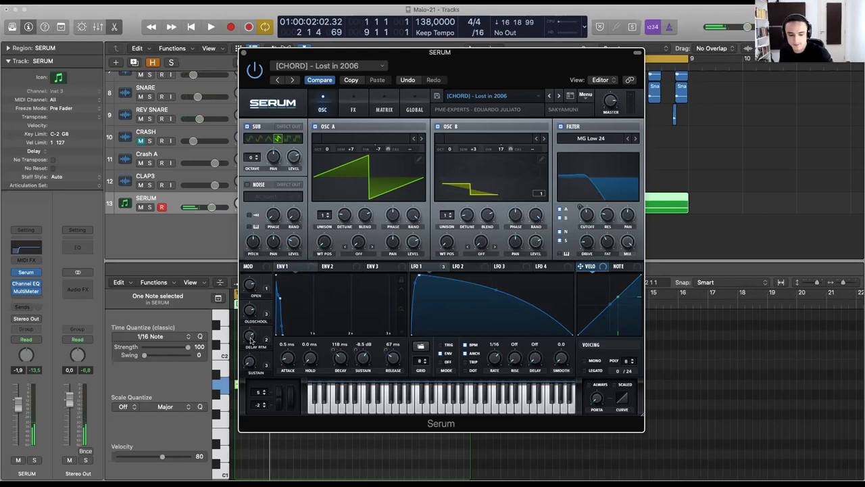
key("space")
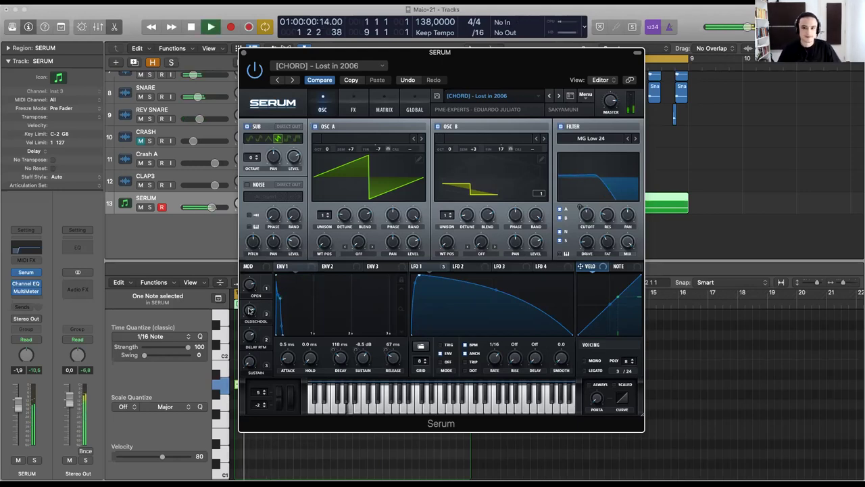
key("space")
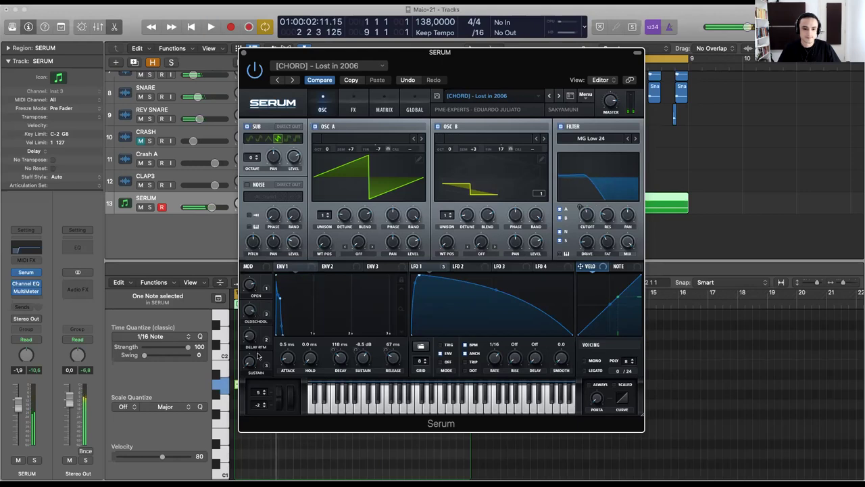
key("space")
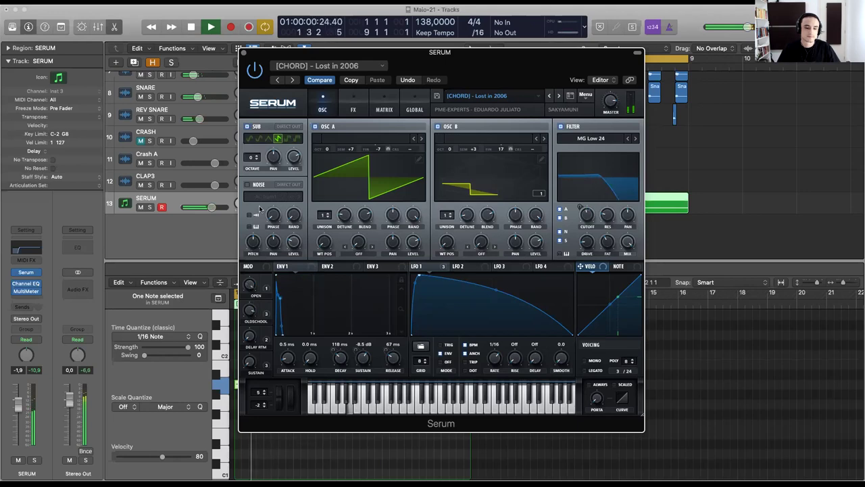
Load the [CHORD] - Rev 2006 preset, audition it with the mix and stop playback.
left_click(559, 95)
key("space")
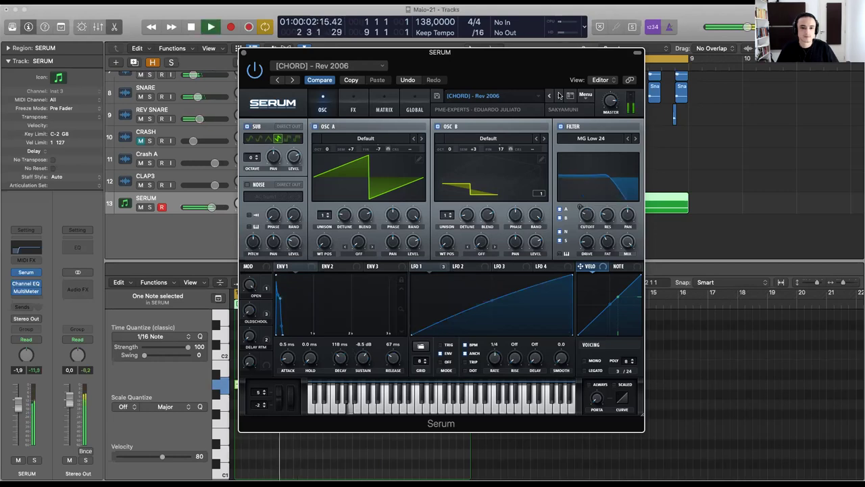
key("space")
Load the [CHORD] - Stutterawesomeness preset and audition it while adjusting its Thin and Fat macros.
left_click(558, 95)
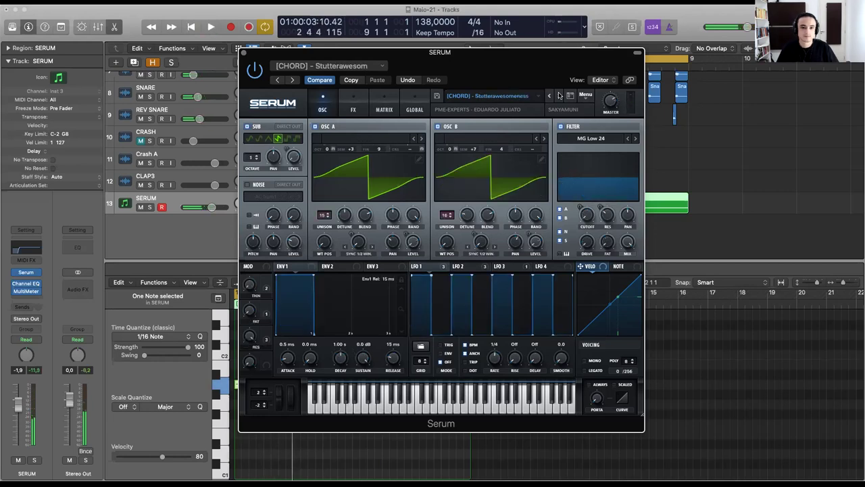
key("space")
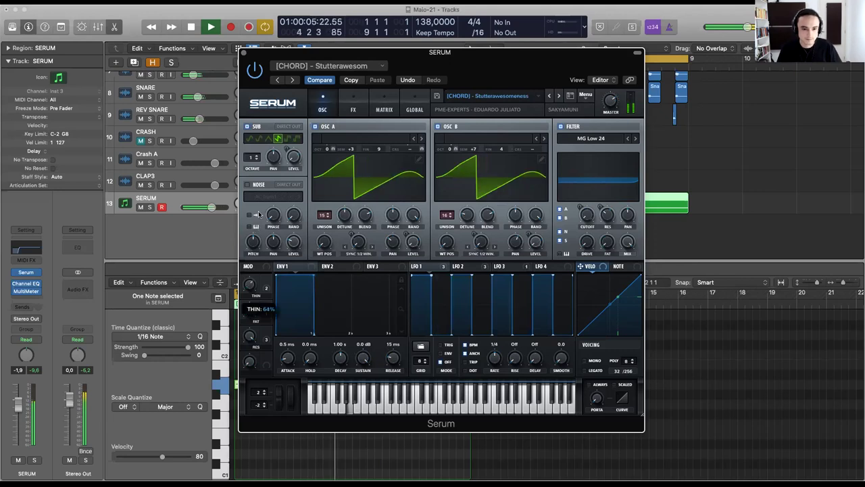
left_click_drag(252, 287, 253, 313)
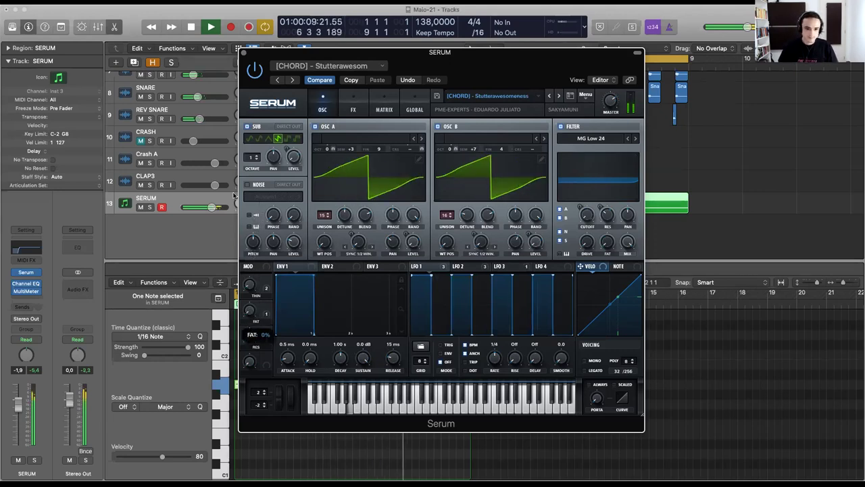
key("space")
Select the SERUM region and shorten its A1 note so it ends at bar 5.
left_click(655, 197)
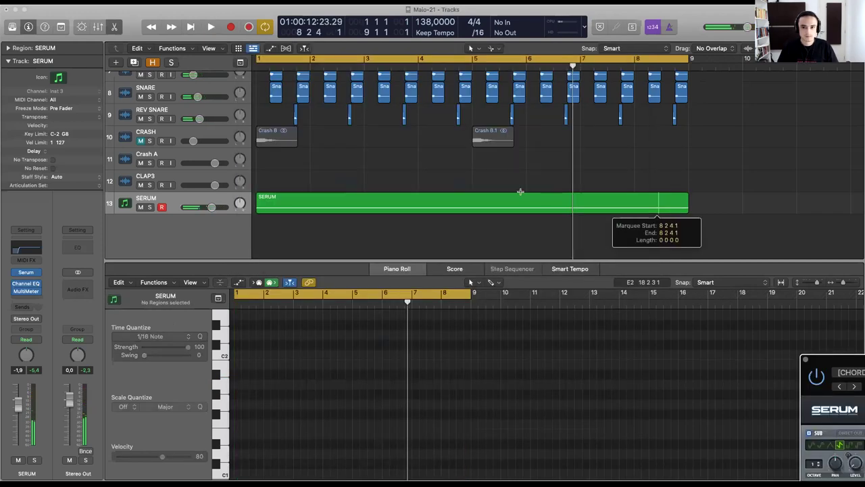
left_click(655, 197)
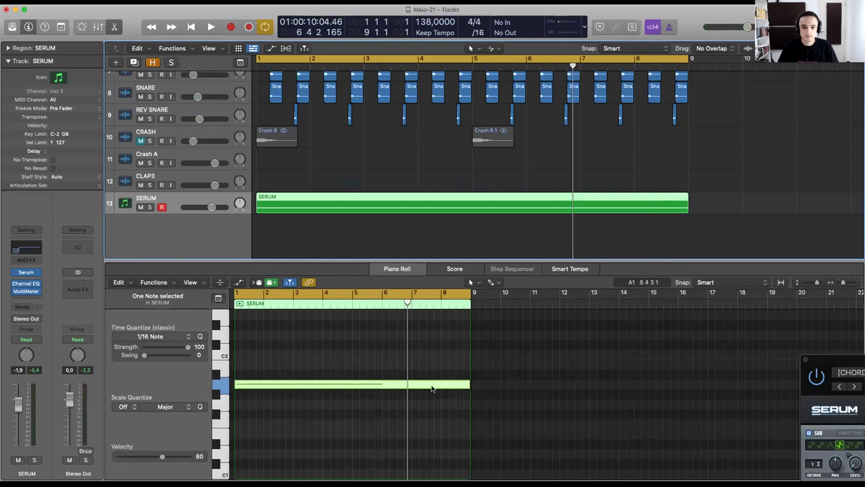
left_click_drag(328, 392, 299, 382)
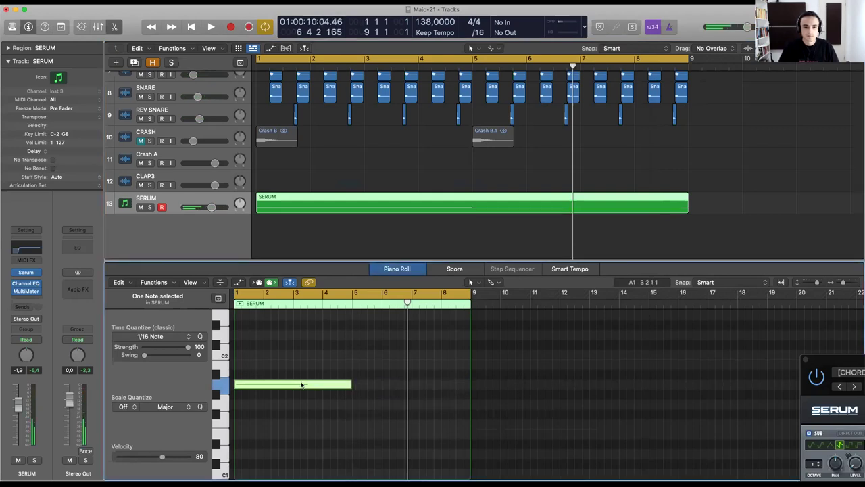
Copy the A1 note to bars 5–8 and transpose the copy down two semitones to G1.
left_click_drag(404, 387, 417, 382)
key("alt+Down")
key("alt+Down")
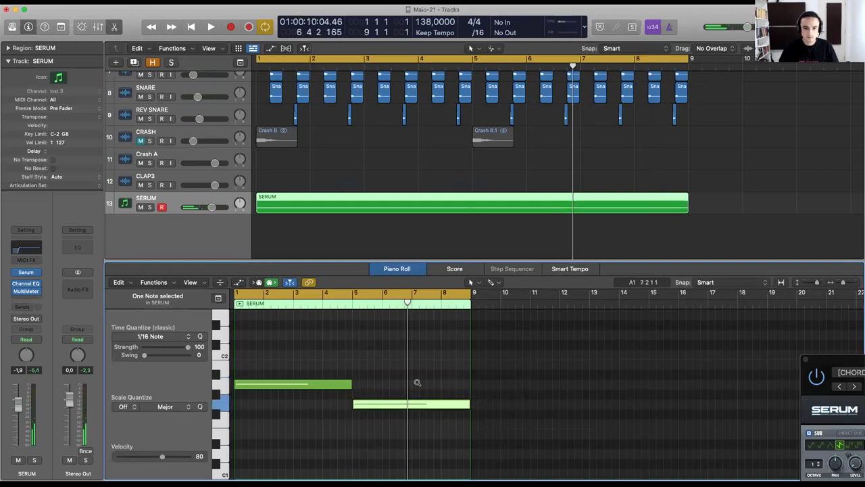
Transpose the second note down three more semitones to E1 and start playback to hear it.
key("alt+Down")
key("alt+Down")
key("alt+Down")
key("space")
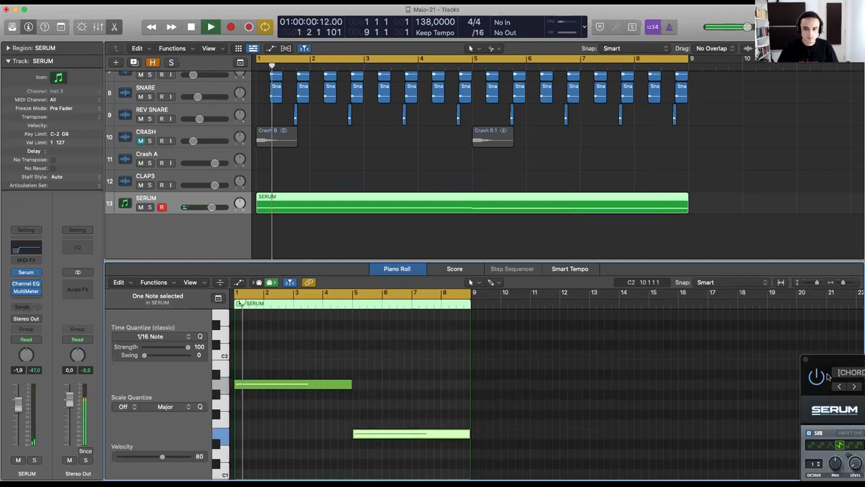
Bring the whole Serum window into view, load the [FX] - Dark Tube preset and audition it with the mix.
left_click_drag(852, 359, 722, 270)
left_click_drag(778, 268, 448, 10)
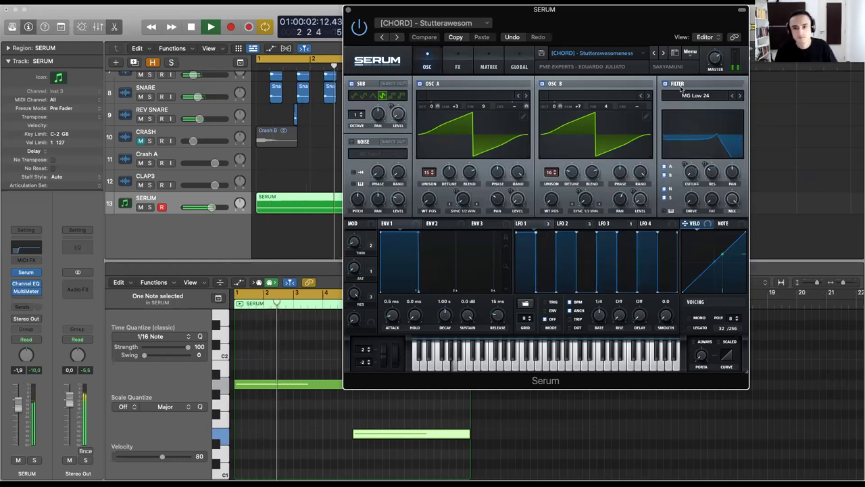
left_click(663, 54)
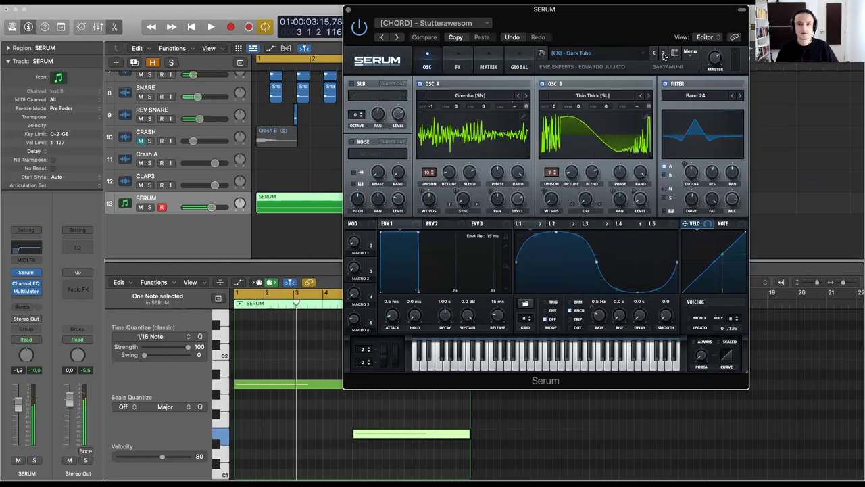
key("space")
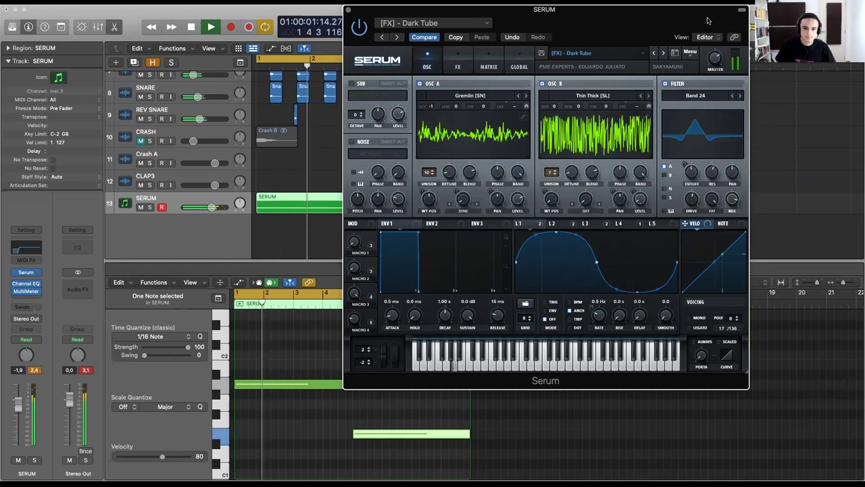
key("space")
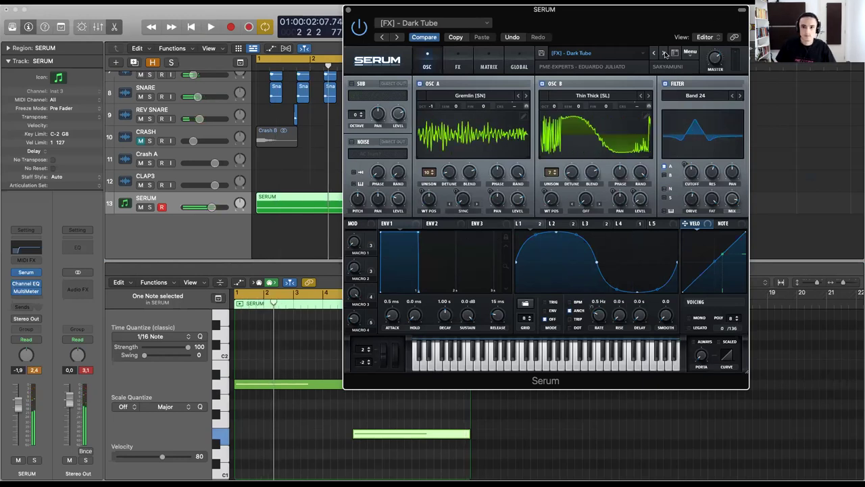
Audition the [FX] - DMT Talks, [FX] - Shadow Creatures and [FX] Martian City presets one after another.
left_click(666, 54)
key("space")
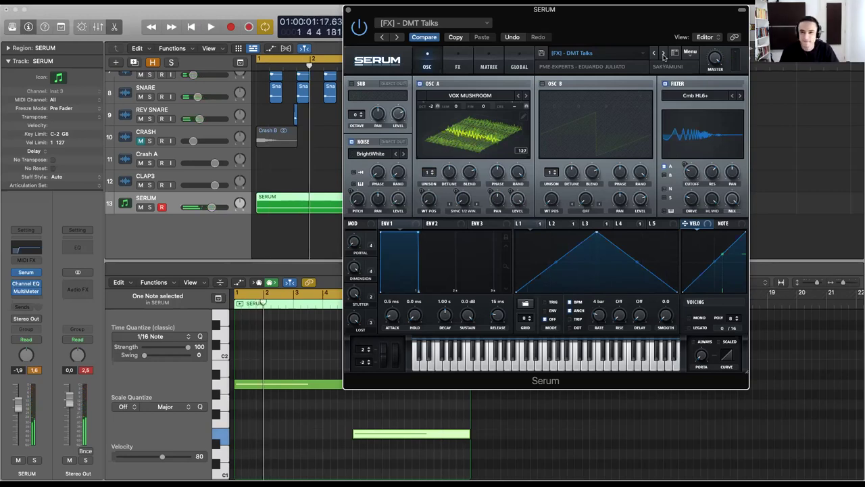
left_click(663, 55)
key("space")
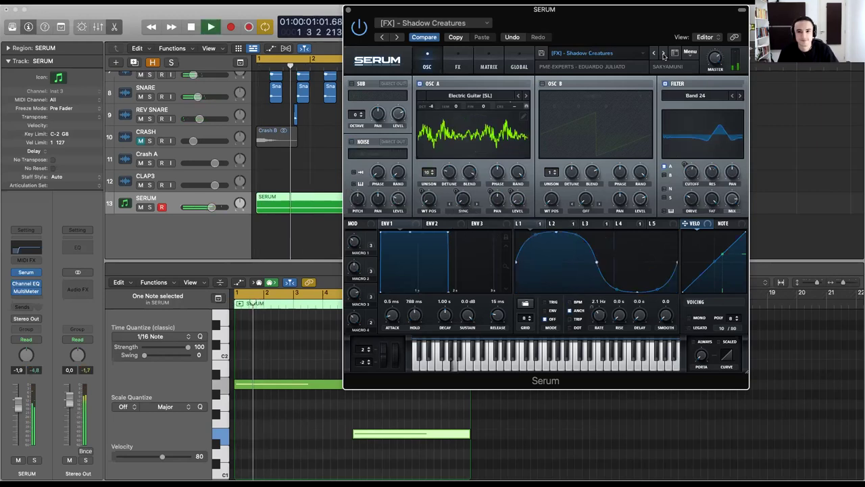
key("space")
left_click(663, 54)
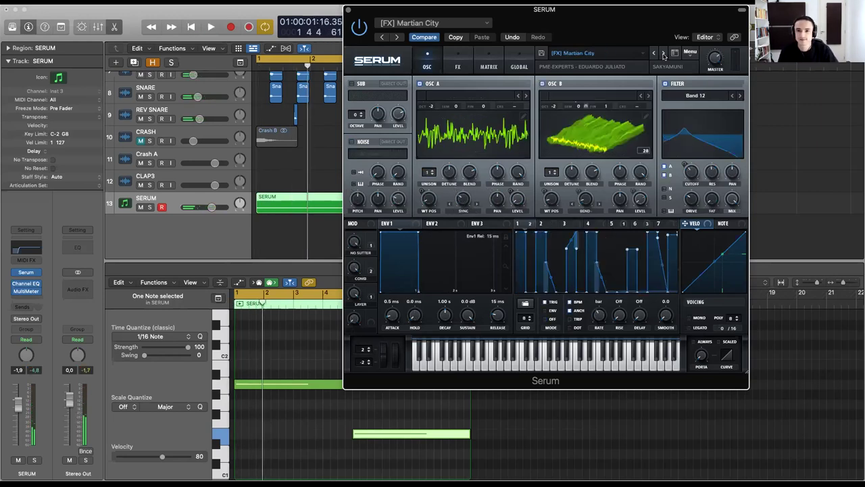
key("space")
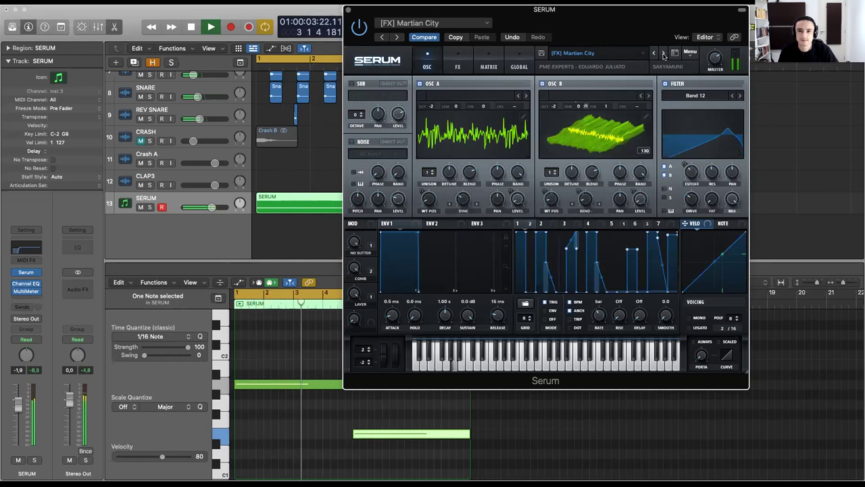
Load the [LEAD] - Borratcha Clichê preset from the SAKYAMUNI - 2021 user bank and audition it with the mix.
left_click(597, 54)
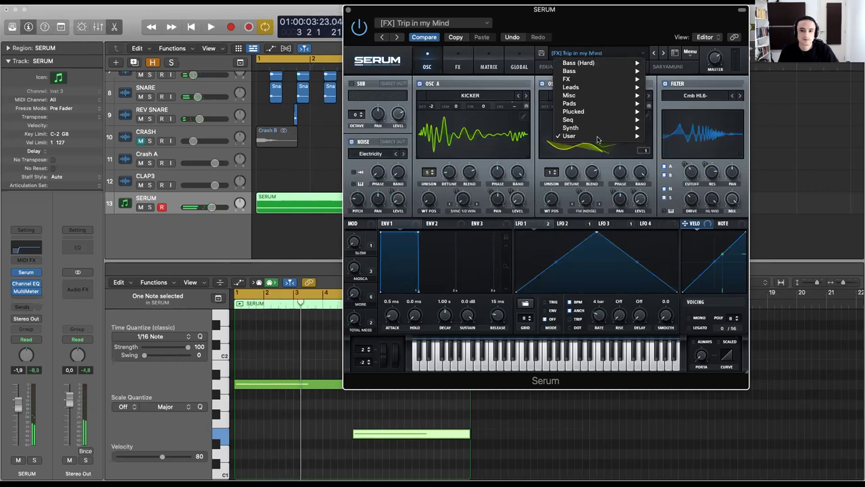
mouse_move(716, 243)
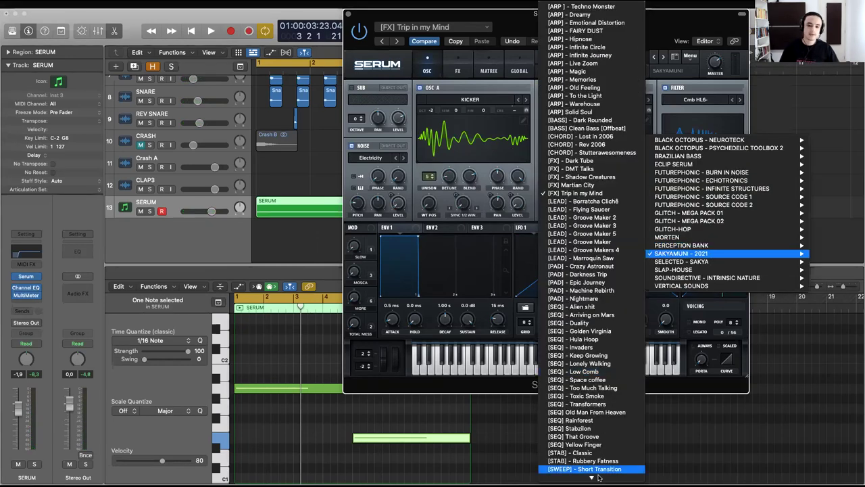
mouse_move(591, 476)
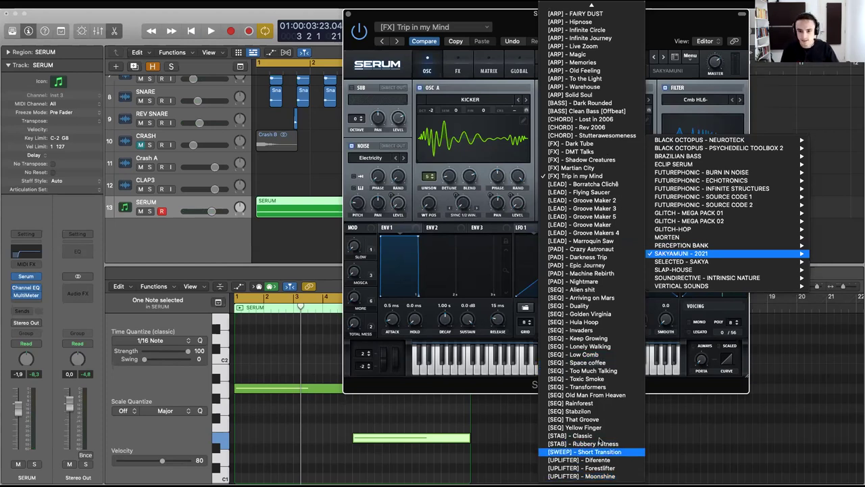
scroll(595, 451, "up", 1)
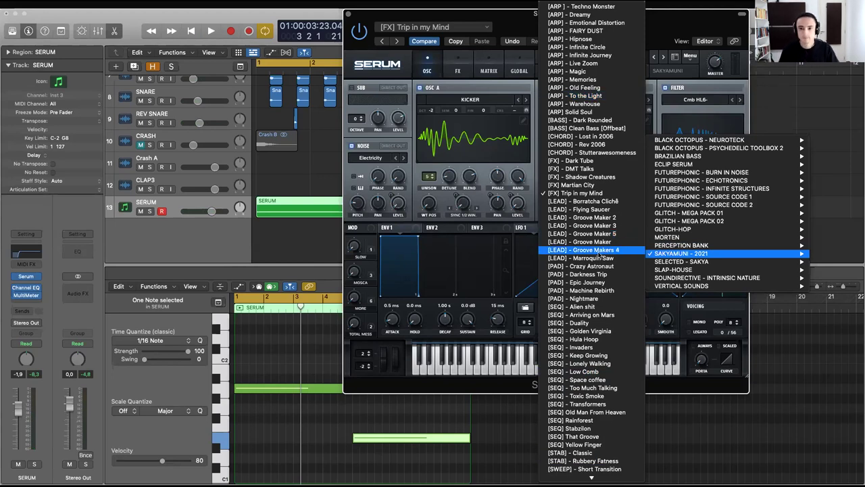
left_click(599, 201)
key("space")
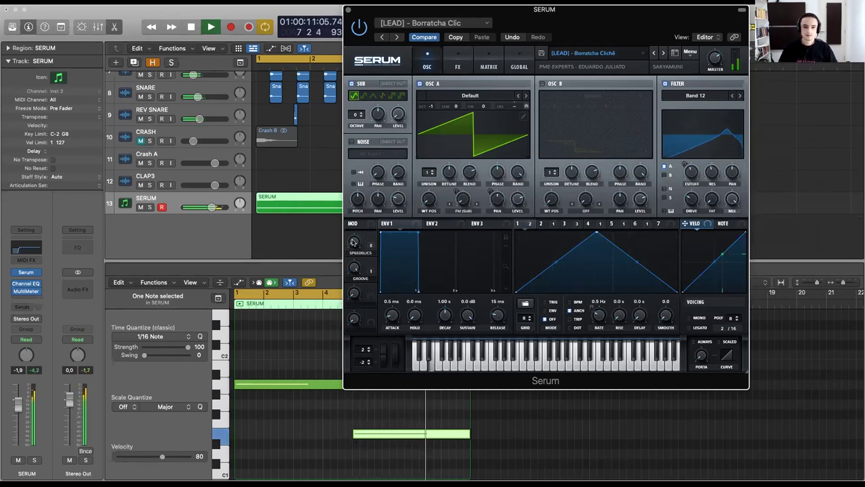
key("space")
Load the [LEAD] - Flying Saucer preset and audition it while adjusting its Rhythm macro.
left_click(663, 53)
key("space")
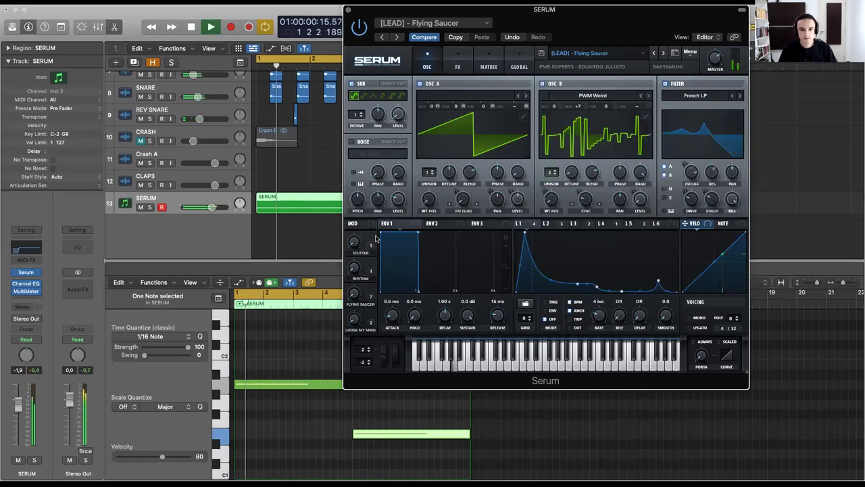
mouse_move(354, 268)
left_click_drag(353, 267, 351, 369)
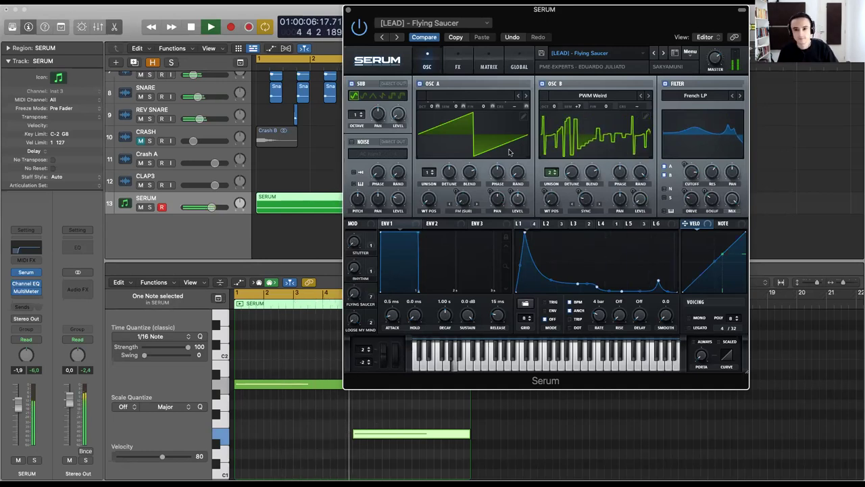
Load the [LEAD] - Groove Maker 2 preset, audition it with the mix and stop playback.
left_click(663, 53)
key("space")
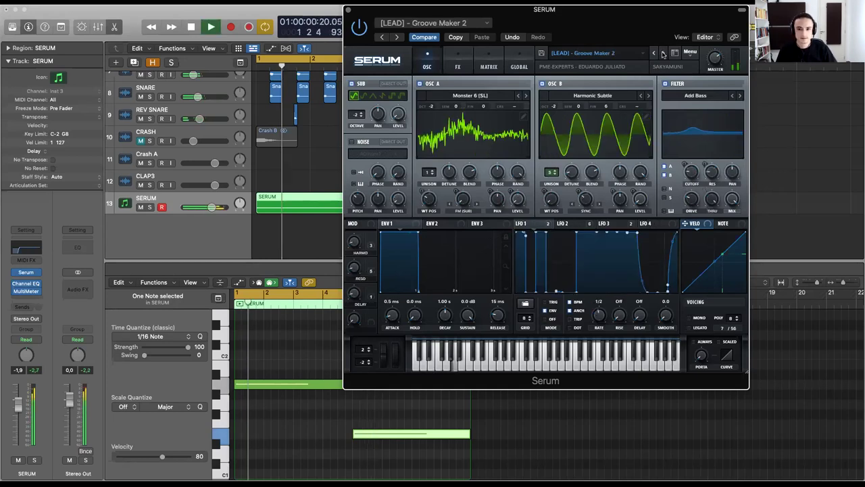
key("space")
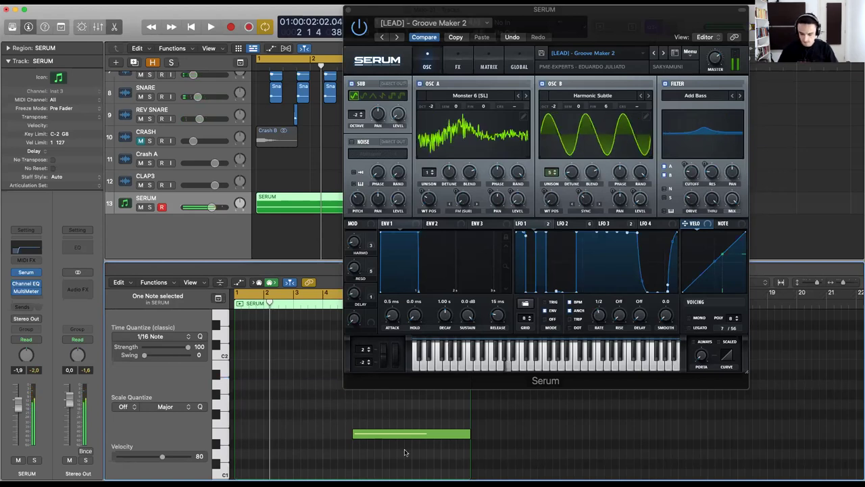
Raise the SERUM part's opening note an octave to A2 and shorten it to just over half a bar, auditioning the result.
scroll(368, 422, "up", 3)
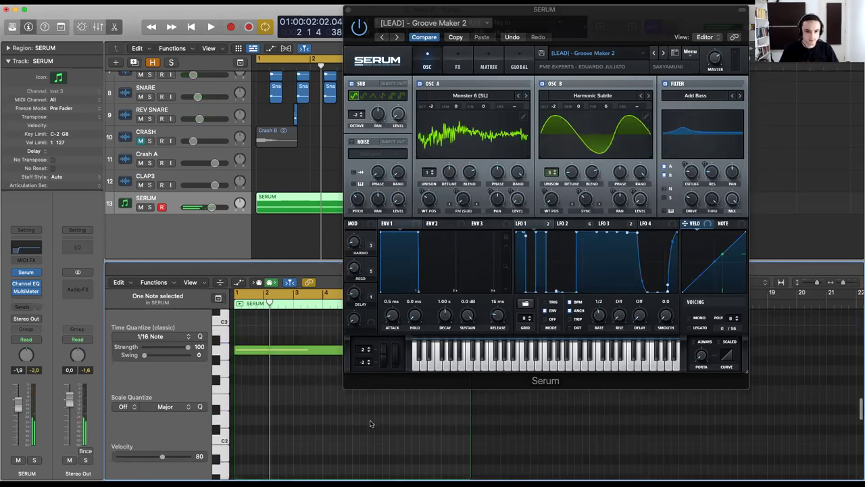
scroll(370, 424, "up", 3)
left_click(281, 447)
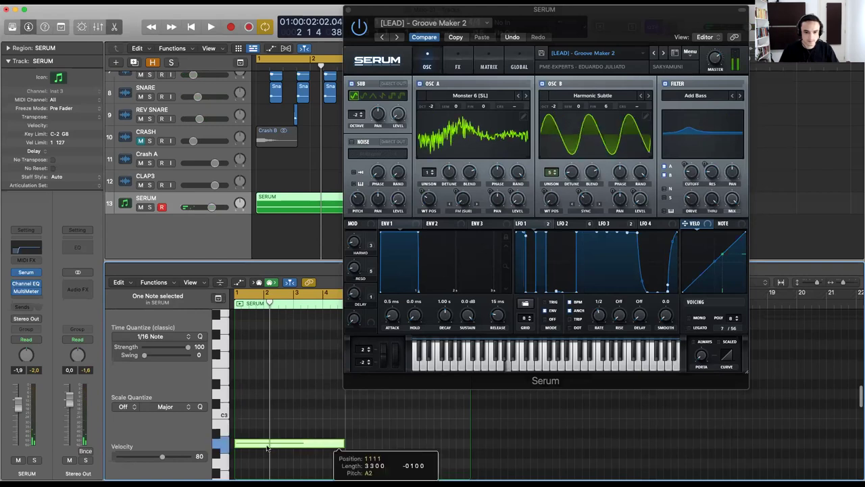
key("alt+bracketright")
key("space")
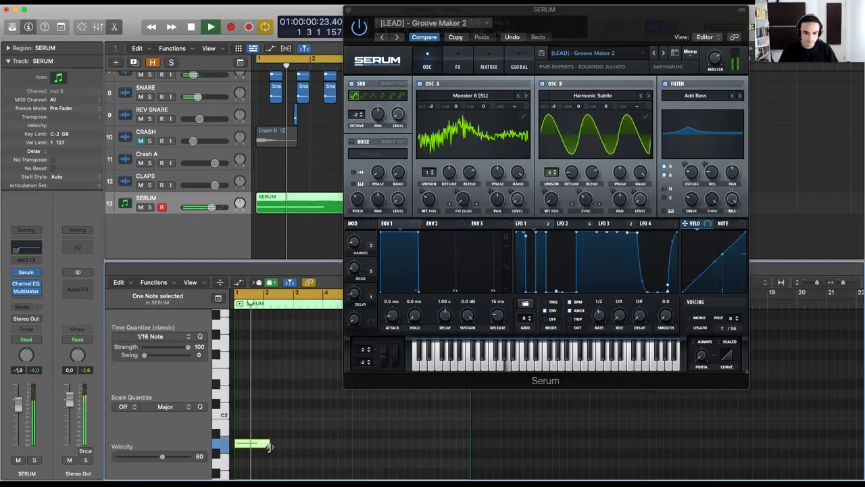
key("space")
left_click_drag(250, 448, 244, 444)
key("space")
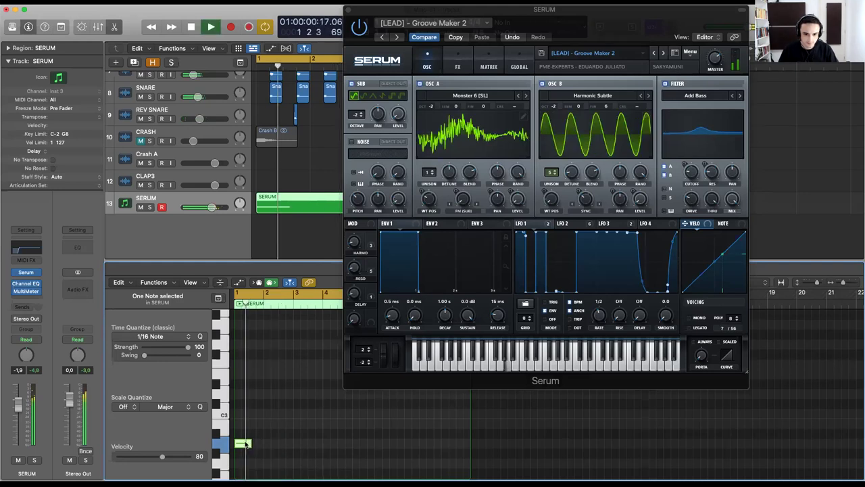
Audition the short A2 note with Groove Maker 2 and trim it to about one beat.
key("space")
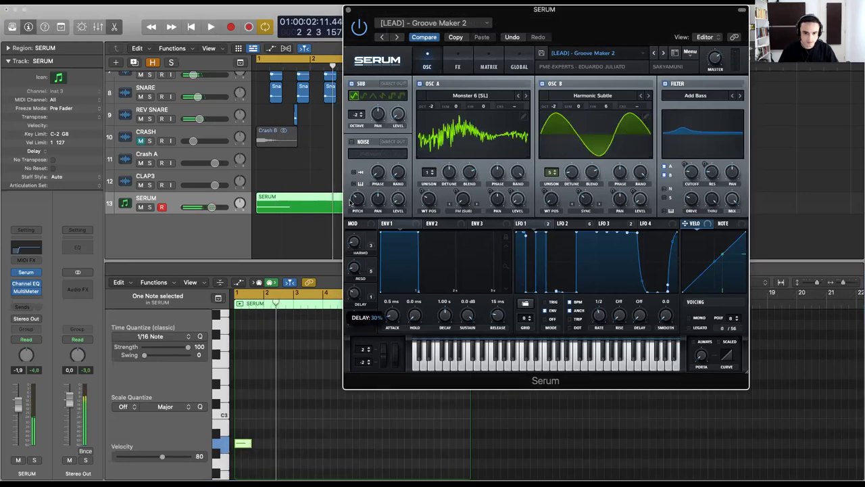
key("space")
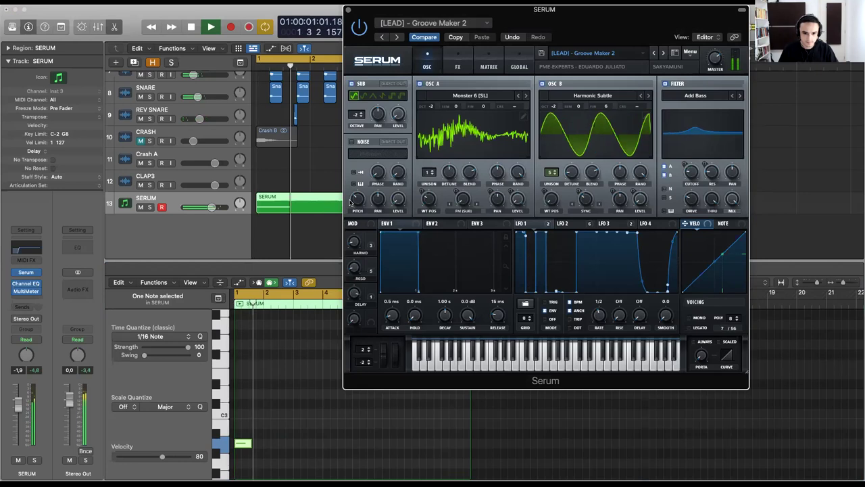
key("space")
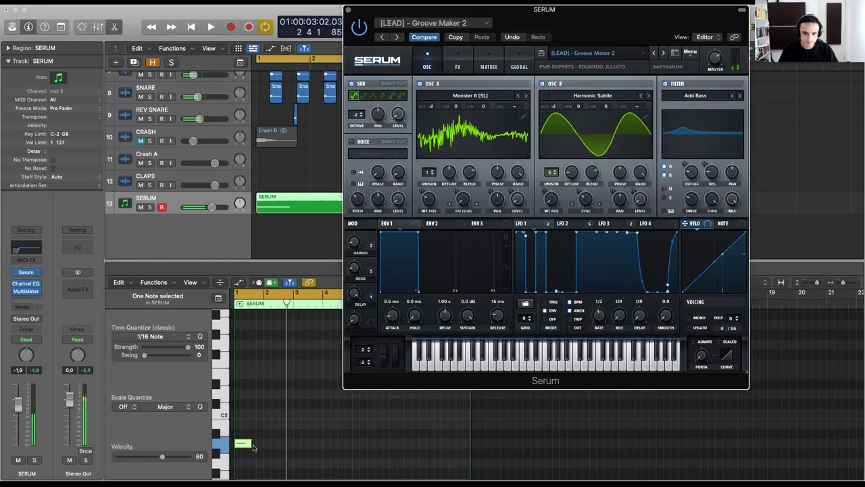
mouse_move(252, 446)
left_mouse_down()
mouse_move(242, 444)
mouse_move(251, 442)
left_mouse_up()
key("space")
scroll(251, 442, "up", 1)
scroll(251, 442, "up", 2)
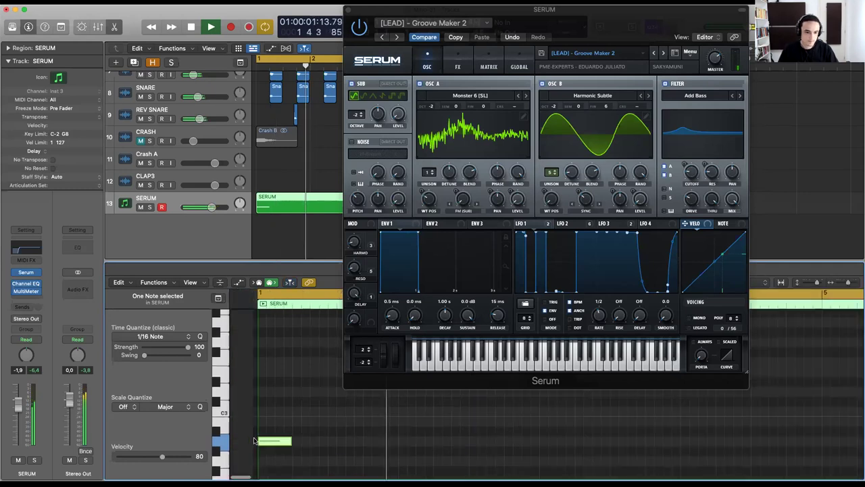
scroll(254, 441, "right", 2)
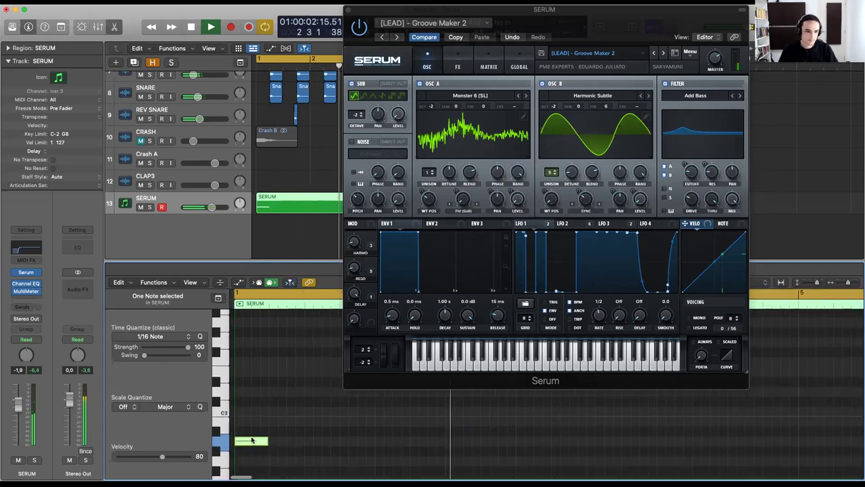
key("space")
Load the [LEAD] - Groove Maker 3 preset, lengthen the A2 note to about two beats and play it.
left_click(664, 53)
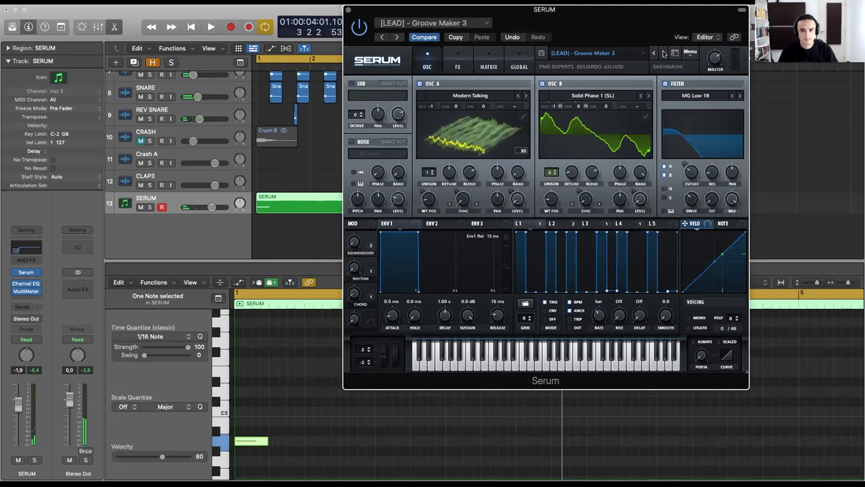
key("space")
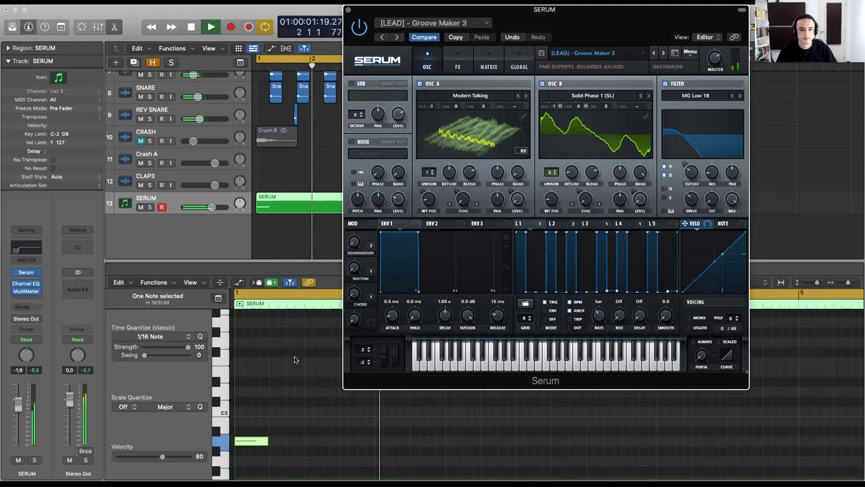
left_click_drag(266, 442, 304, 444)
key("space")
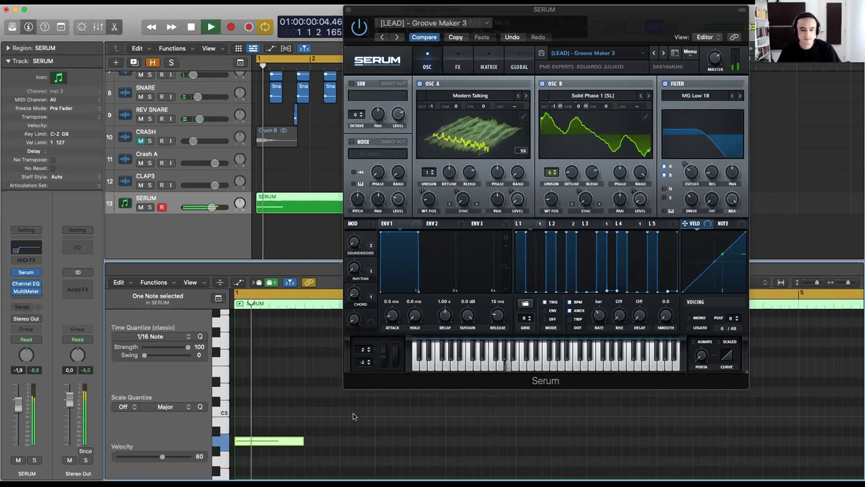
Audition the [LEAD] - Groove Maker 5 and [LEAD] - Groove Maker presets with the mix.
left_click(663, 53)
key("space")
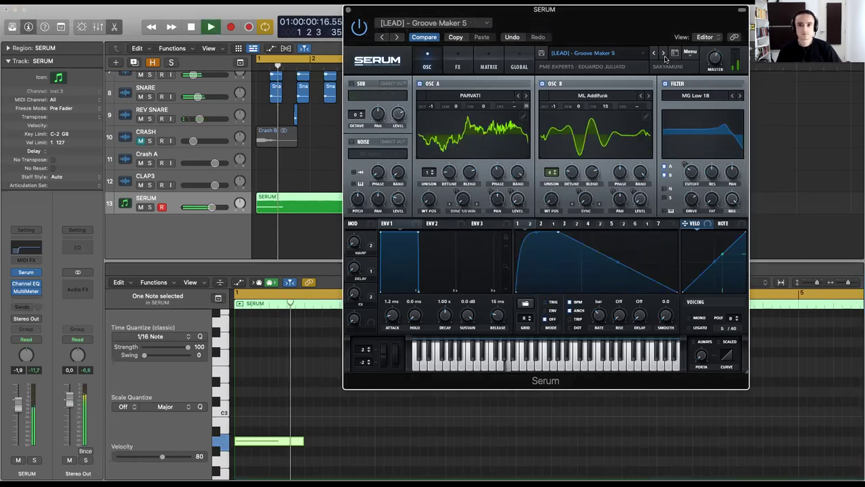
left_click(664, 54)
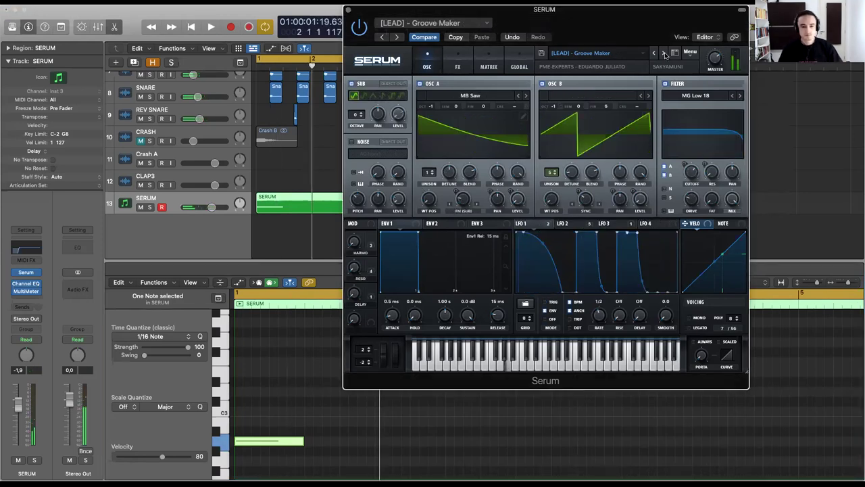
key("space")
Load the [LEAD] - Groove Makers 4 preset and audition it, restarting playback from the beginning.
left_click(664, 54)
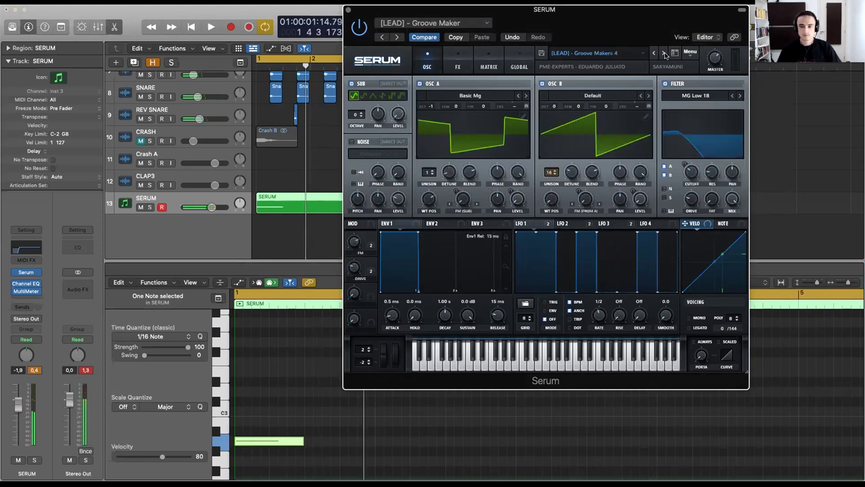
key("space")
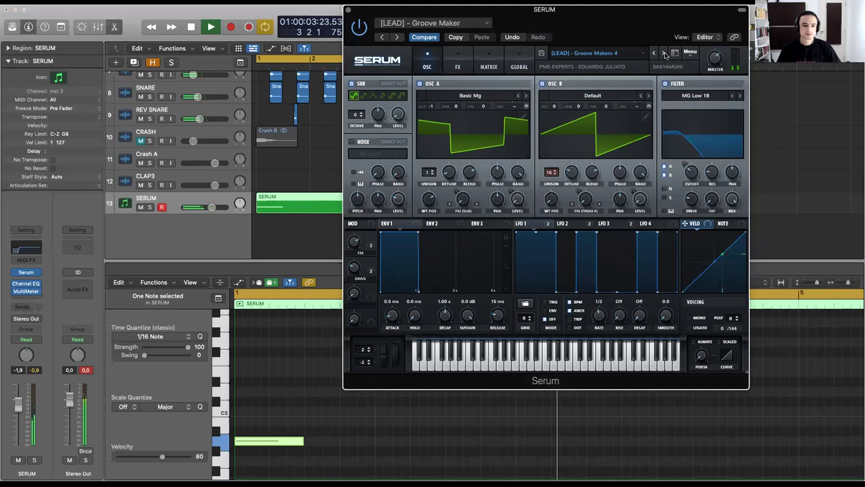
key("space")
key("Return")
key("space")
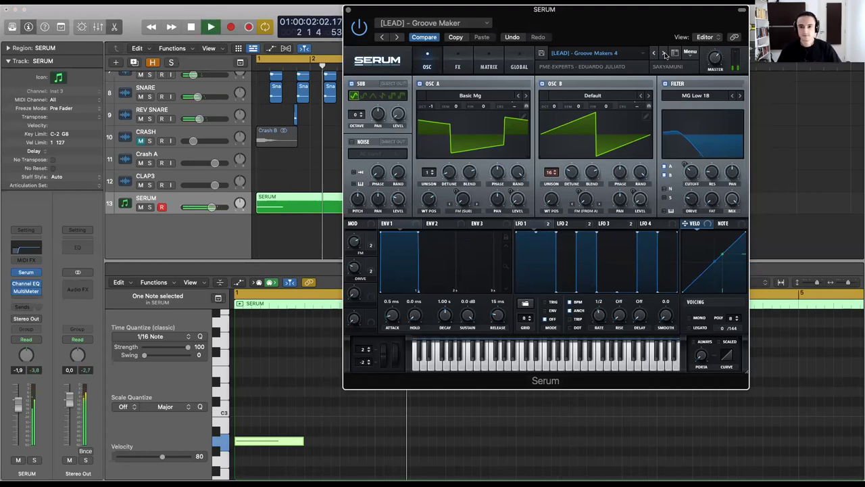
Replay [LEAD] - Groove Makers 4 with the mix and audition the [LEAD] - Marroquin Saw preset.
key("space")
left_click(664, 53)
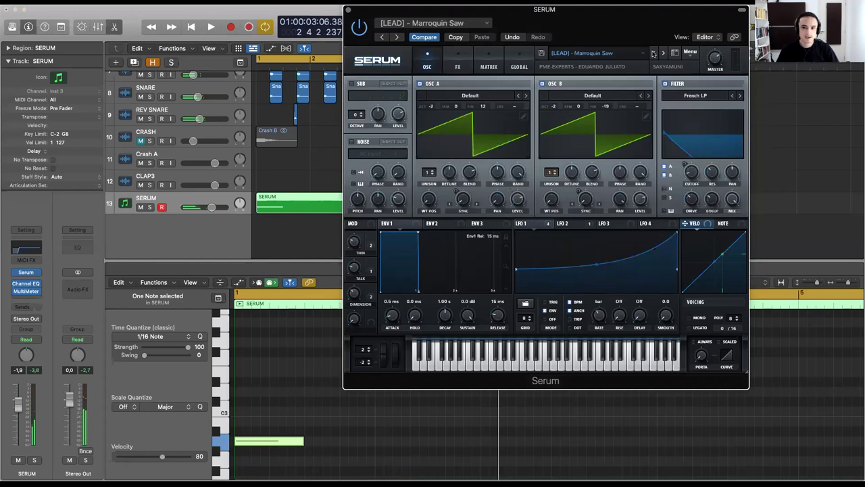
left_click(653, 53)
key("space")
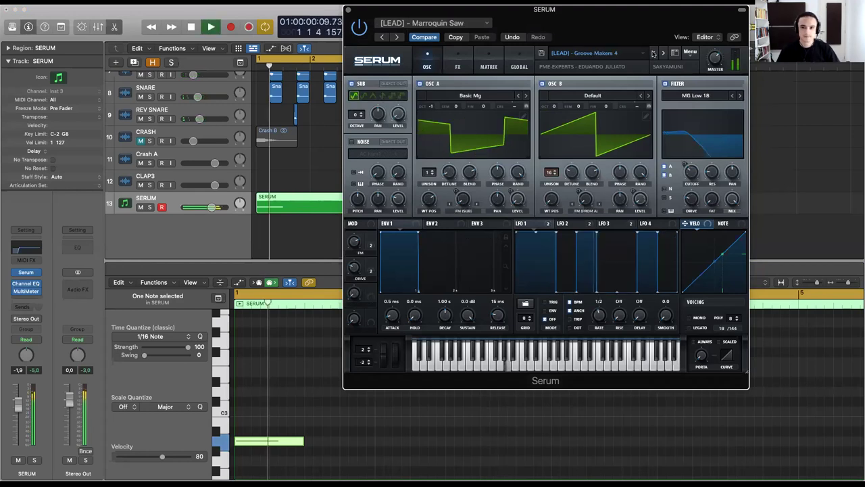
key("space")
left_click(664, 53)
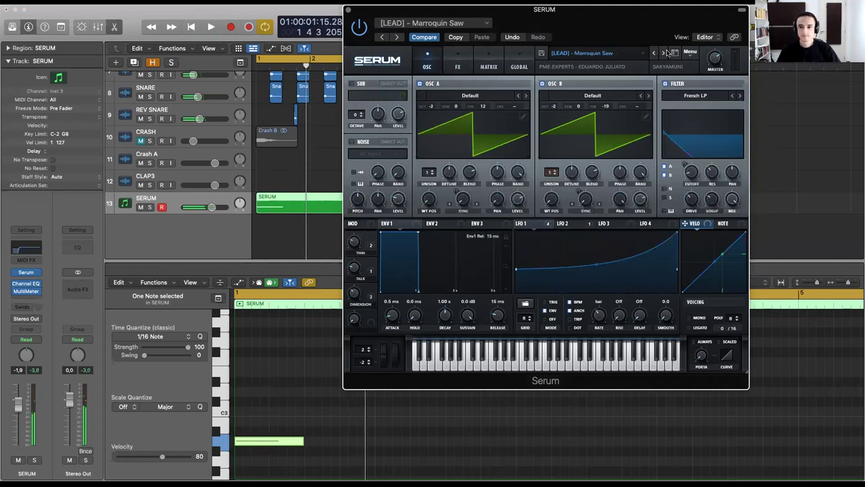
key("space")
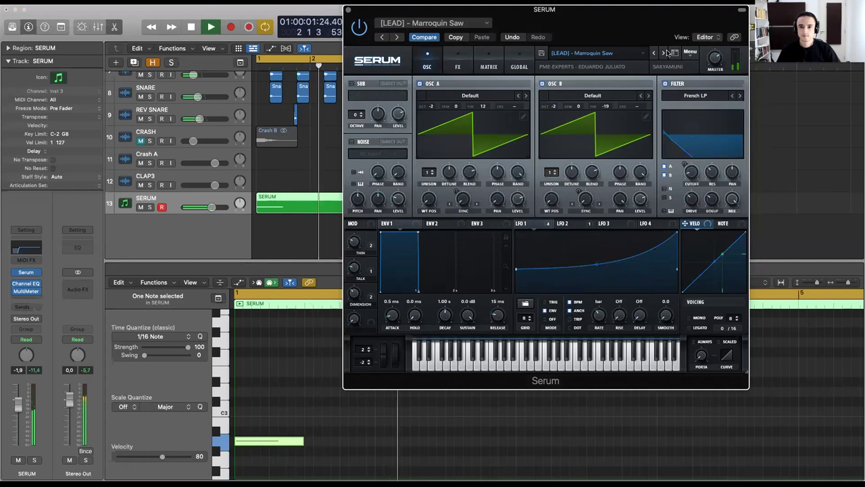
Audition the [PAD] - Crazy Astronaut and [PAD] - Darkness Trip presets with the mix.
key("space")
left_click(664, 52)
key("space")
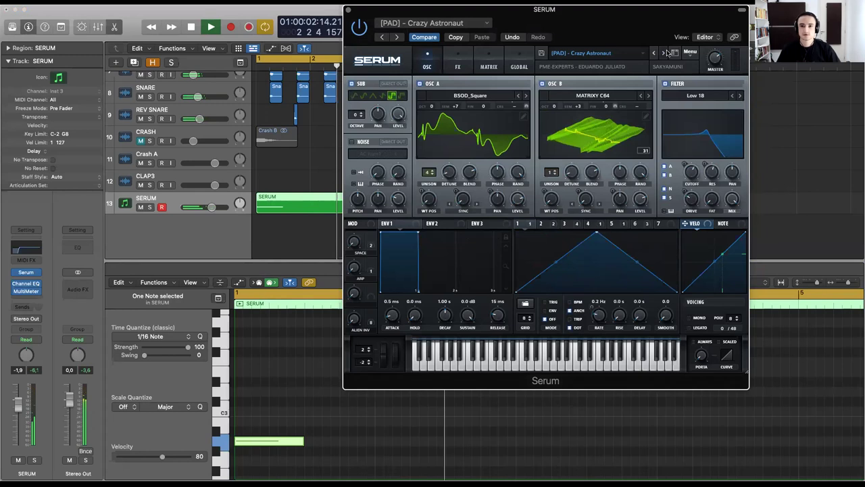
key("space")
left_click(665, 53)
key("space")
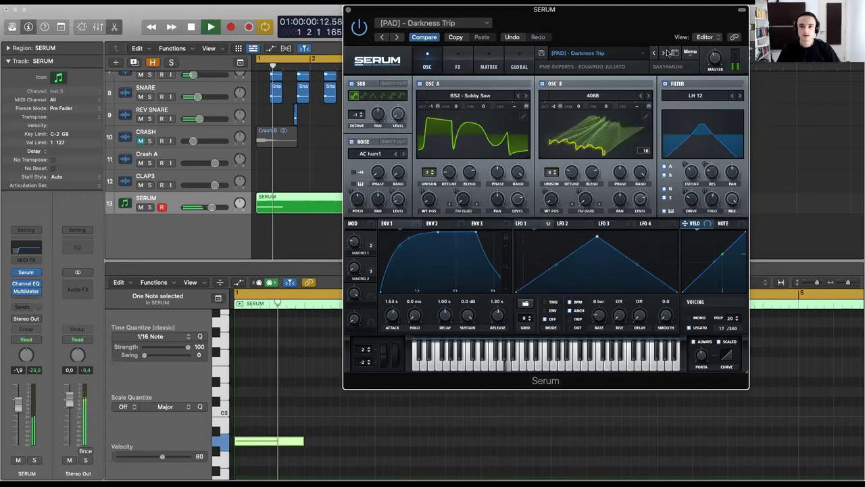
Load the [PAD] - Epic Journey preset and play it with the mix.
key("space")
left_click(665, 52)
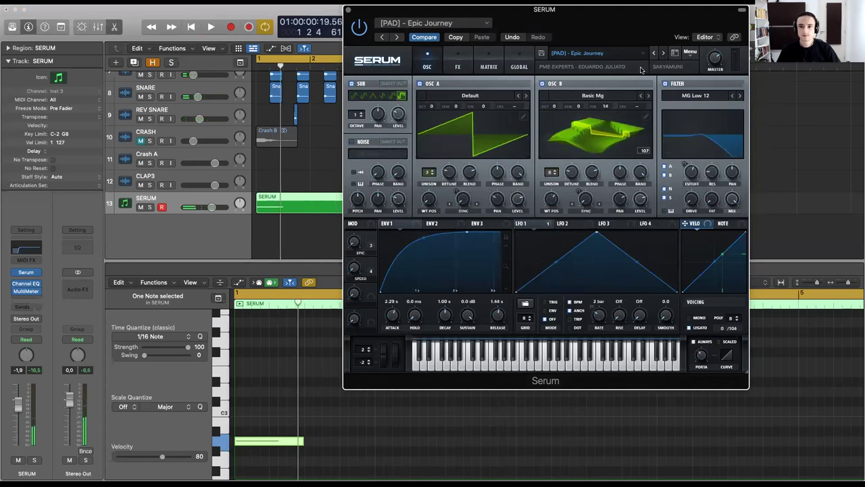
key("space")
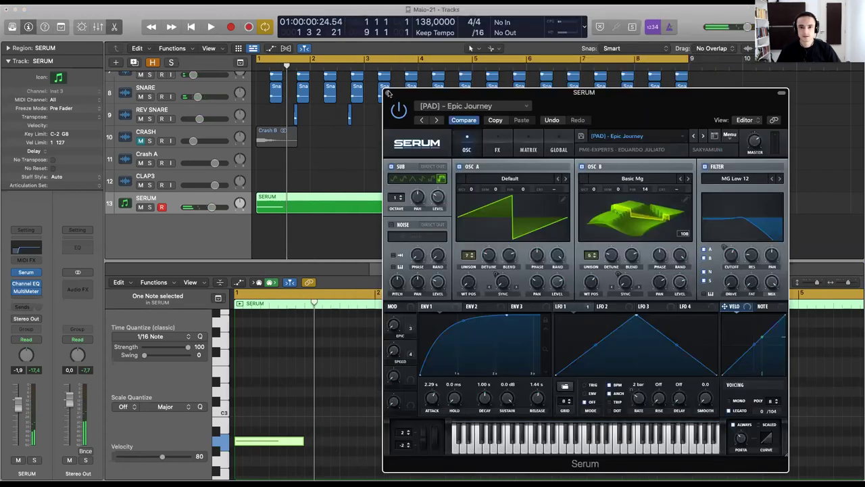
Close the Serum window, lengthen the A2 note to two bars and play the arrangement.
left_click(388, 95)
left_click_drag(304, 443, 676, 446)
left_click(531, 406, "ctrl+alt")
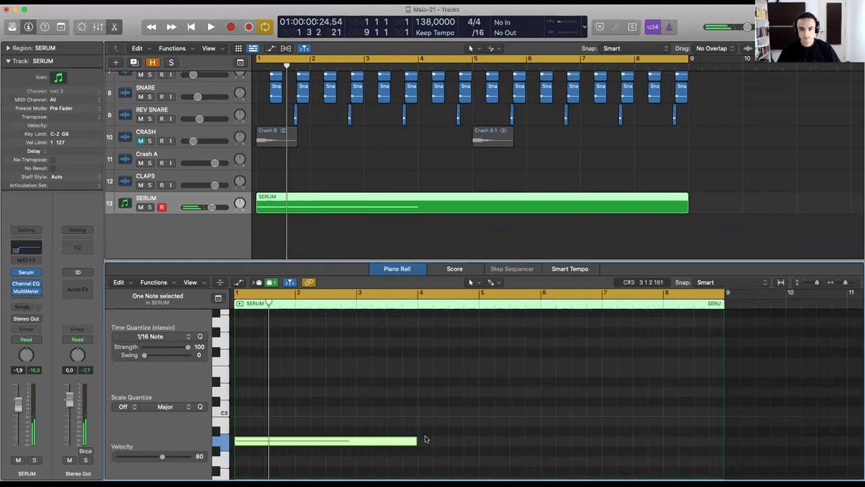
left_click_drag(416, 440, 355, 435)
left_click_drag(464, 435, 353, 431)
key("space")
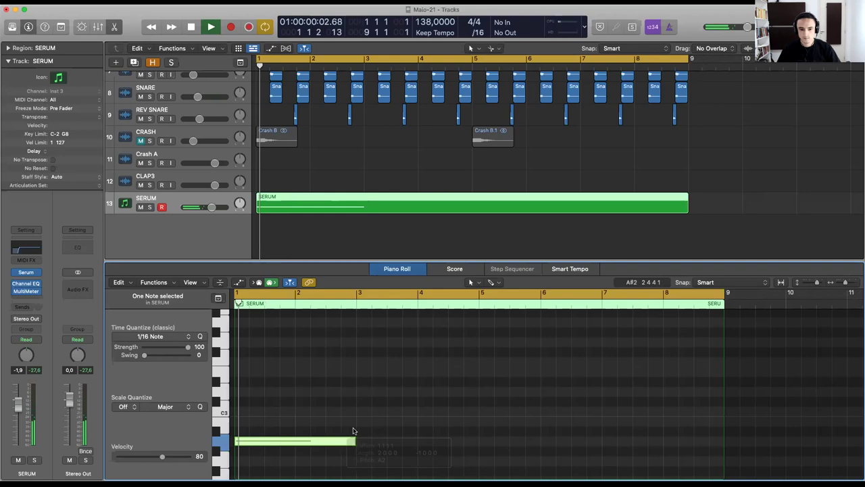
Copy the two-bar note to C3 at bar 3, B2 at bar 5 and E3 at bar 7, and play the line.
left_click_drag(272, 443, 397, 419)
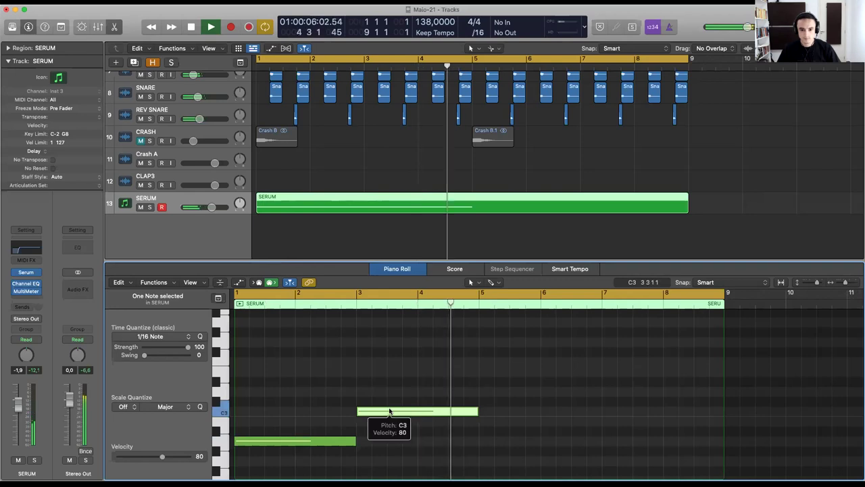
left_click(516, 420)
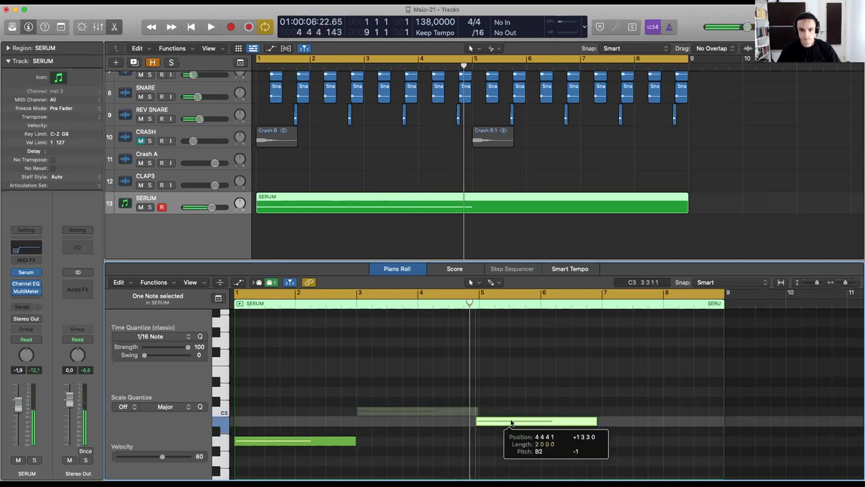
left_click_drag(637, 398, 635, 373)
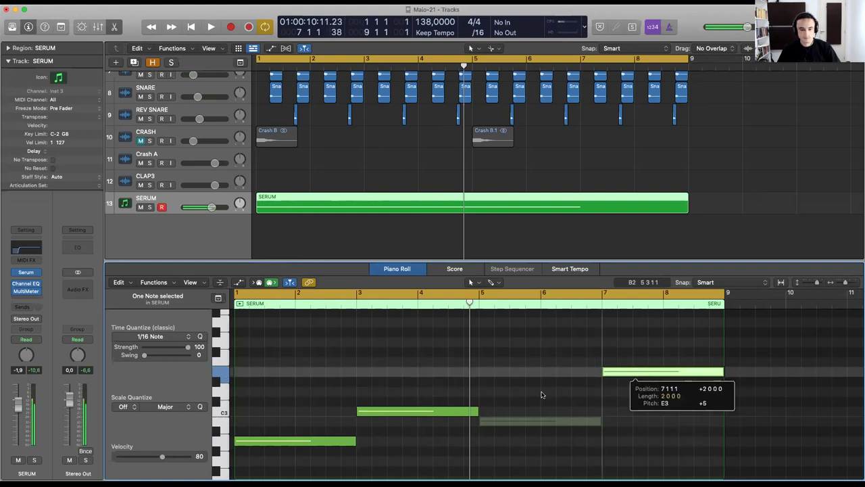
left_click_drag(541, 395, 542, 394)
key("space")
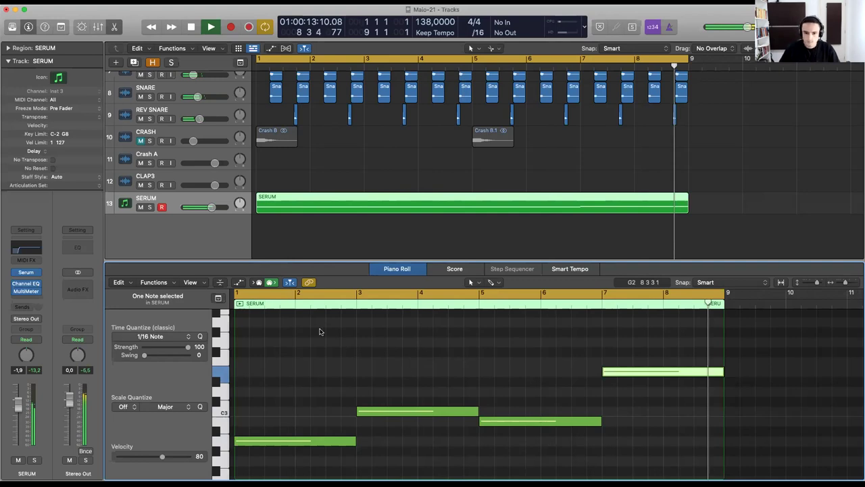
Shorten the E3 note at bar 7 to one bar and copy it to bar 8 at D3.
key("super+a")
key("space")
left_click(693, 390)
left_click_drag(722, 372, 706, 394)
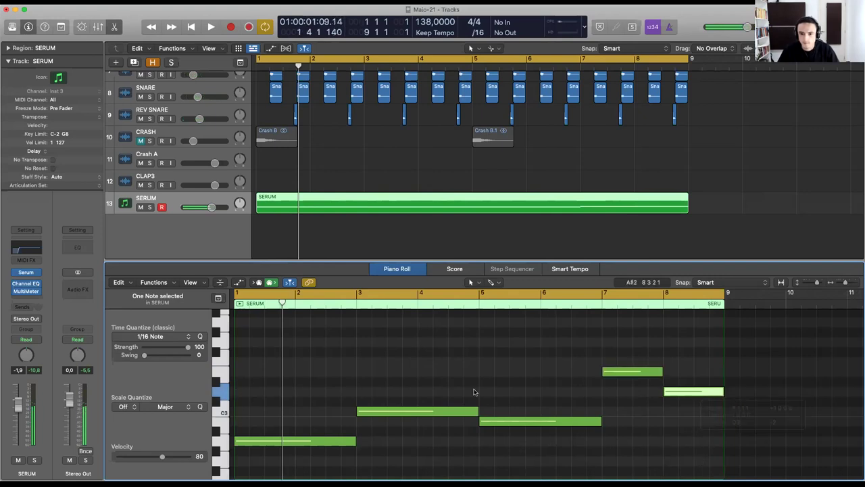
Duplicate all five notes seven semitones higher, starting on E3, and play the resulting fifths with the mix.
left_click_drag(706, 461, 310, 342)
left_click_drag(258, 438, 296, 369)
key("space")
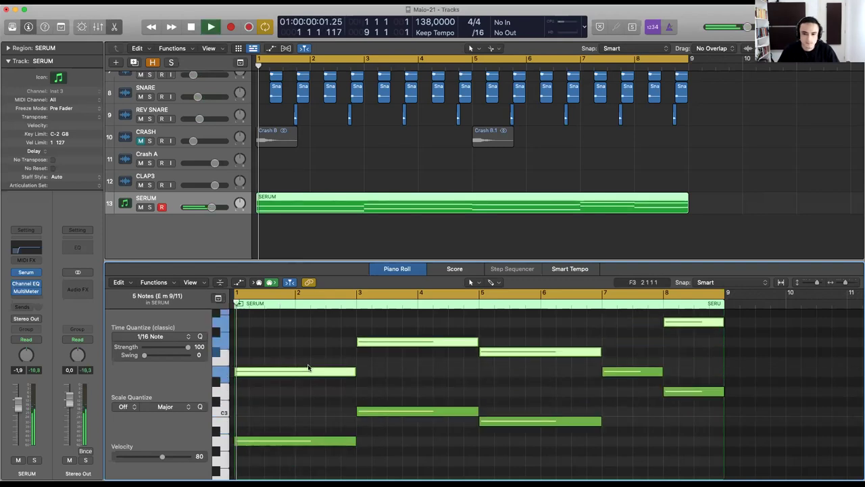
scroll(643, 401, "down", 1)
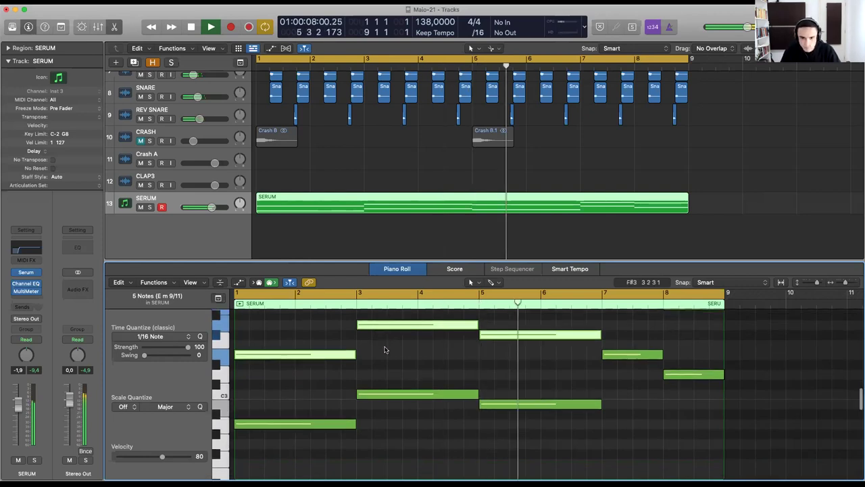
scroll(374, 339, "up", 2)
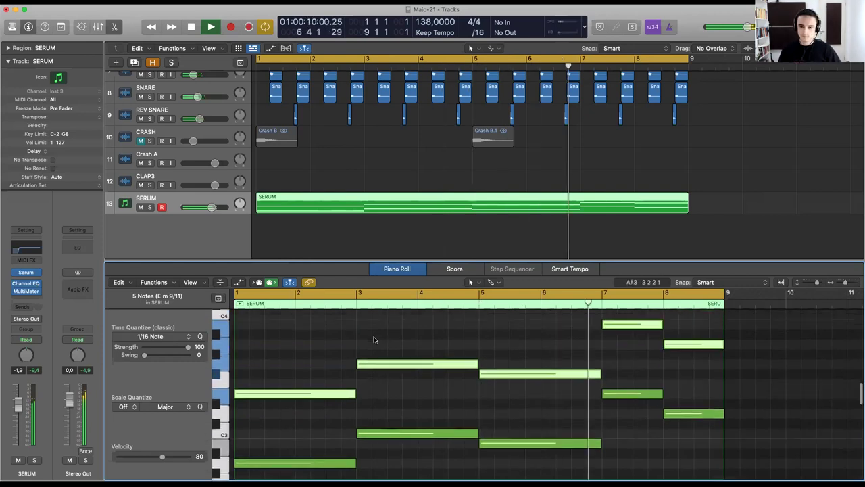
scroll(374, 340, "down", 1)
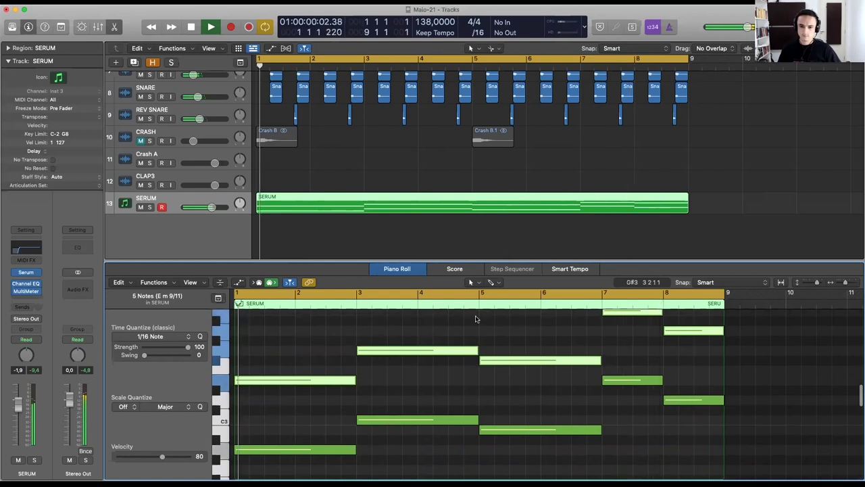
Add two-bar middle notes to the chords, C3 at bar 1 and E3 at bar 3, while playing the arrangement.
key("space")
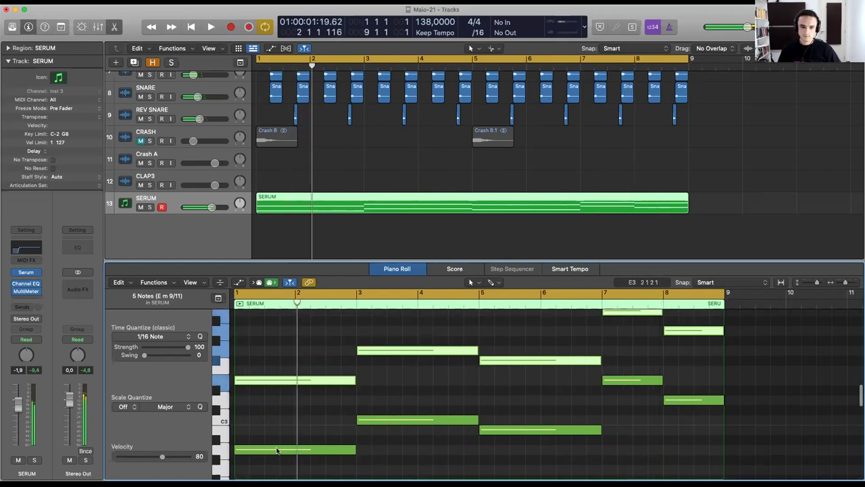
left_click_drag(278, 449, 277, 420)
key("space")
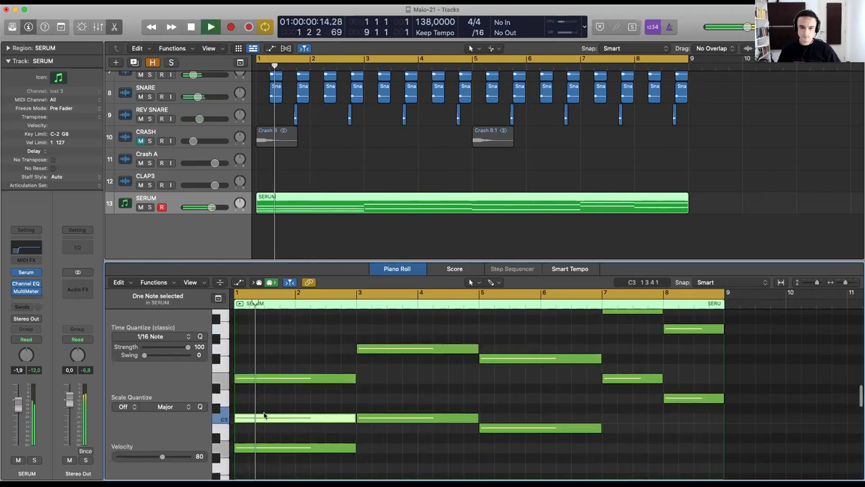
left_click_drag(408, 384, 401, 386)
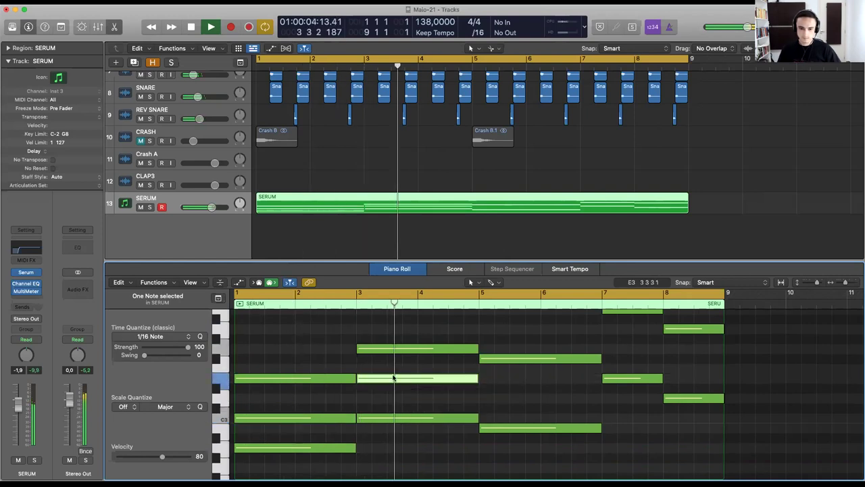
Try the added middle note at bar 3 a semitone lower, at D#3, and return it to E3.
key("space")
key("alt+Down")
key("space")
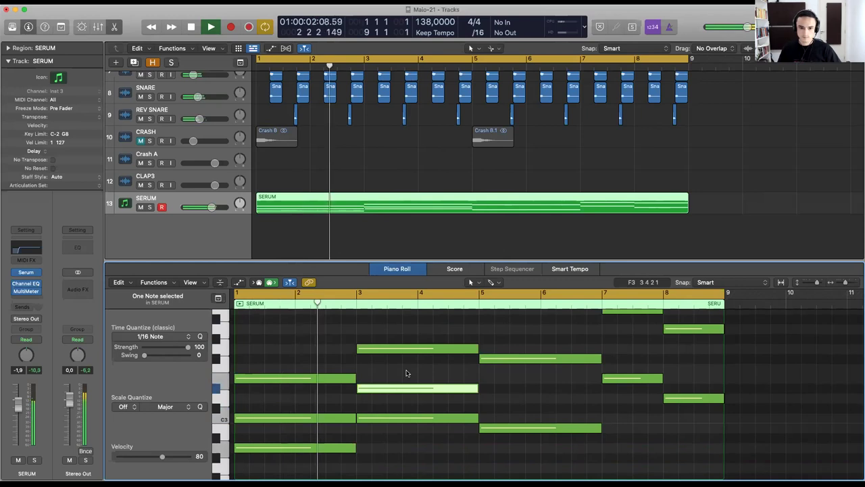
left_click_drag(388, 381, 390, 372)
Add middle notes to the remaining chords: D3 at bar 5, G3 at bar 7 and E3 at bar 8.
left_click_drag(475, 384, 541, 402)
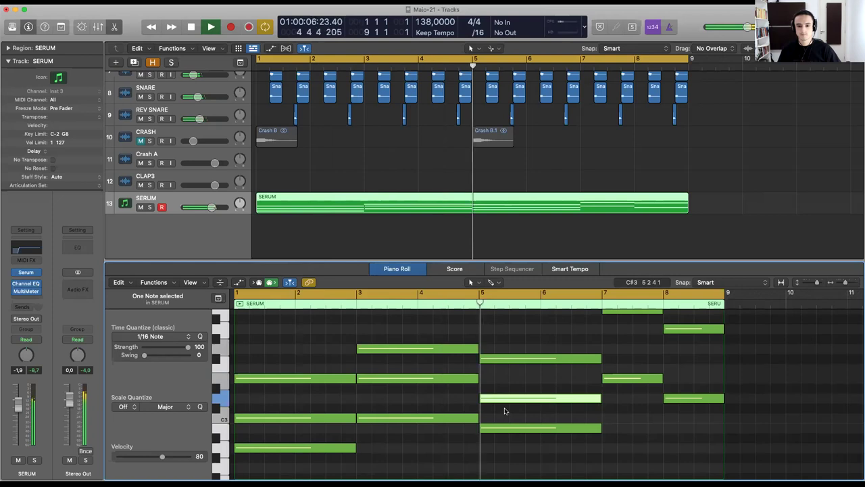
scroll(507, 410, "right", 2)
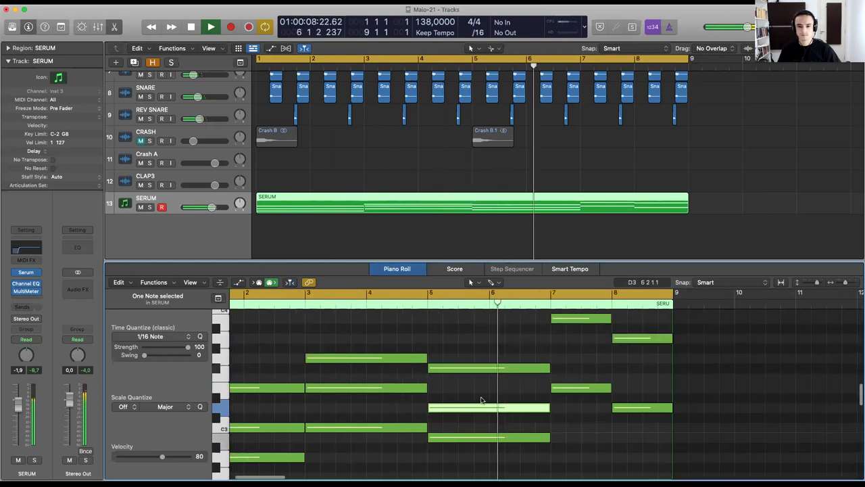
scroll(579, 394, "up", 3)
left_click_drag(632, 421, 689, 421)
key("super+Left")
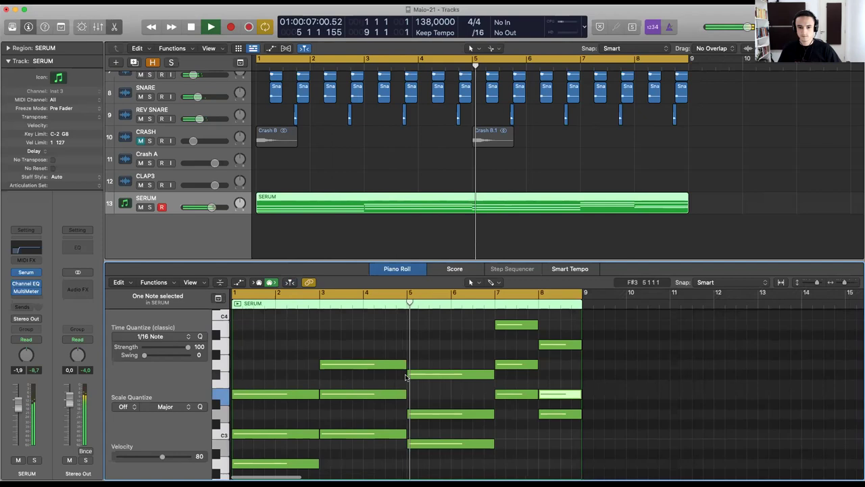
Transpose the G3 at bar 3, the B3 and G3 at bar 7 and the A3 at bar 8 down an octave, and play the chords.
scroll(405, 377, "down", 3)
scroll(401, 378, "up", 2)
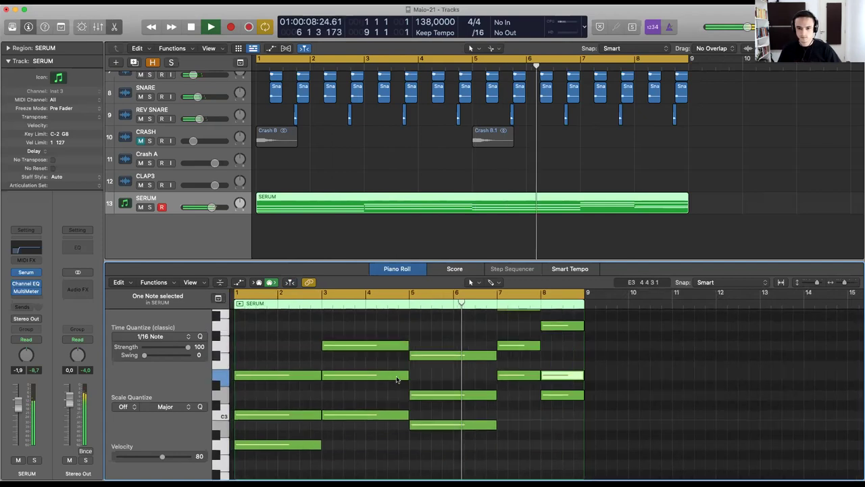
scroll(397, 377, "up", 3)
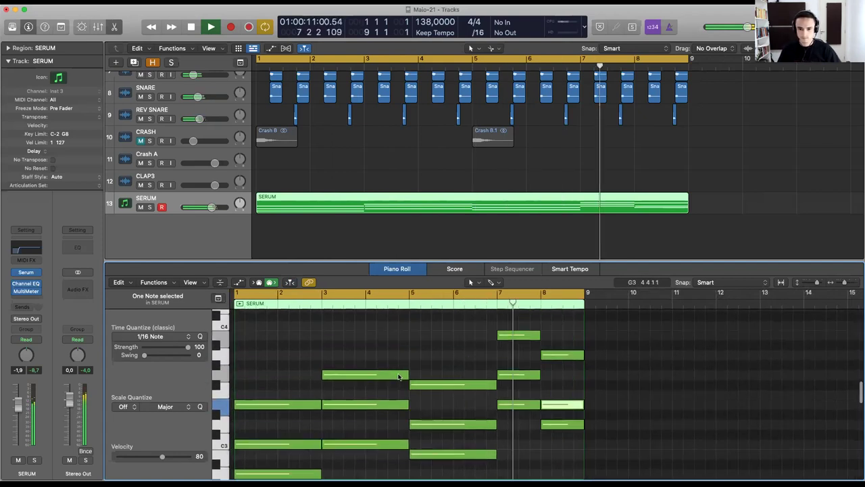
scroll(399, 376, "down", 1)
scroll(465, 353, "down", 1)
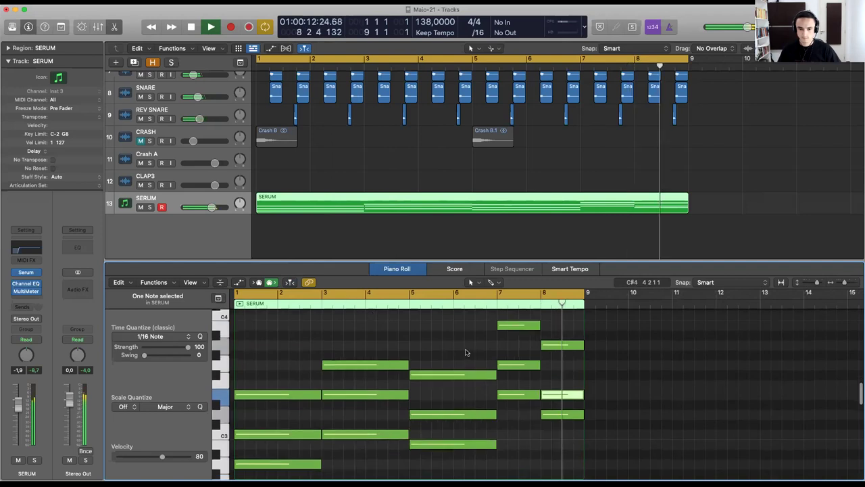
scroll(465, 352, "down", 2)
scroll(337, 315, "up", 4)
key("space")
left_click_drag(338, 316, 563, 381)
key("shift+alt+Down")
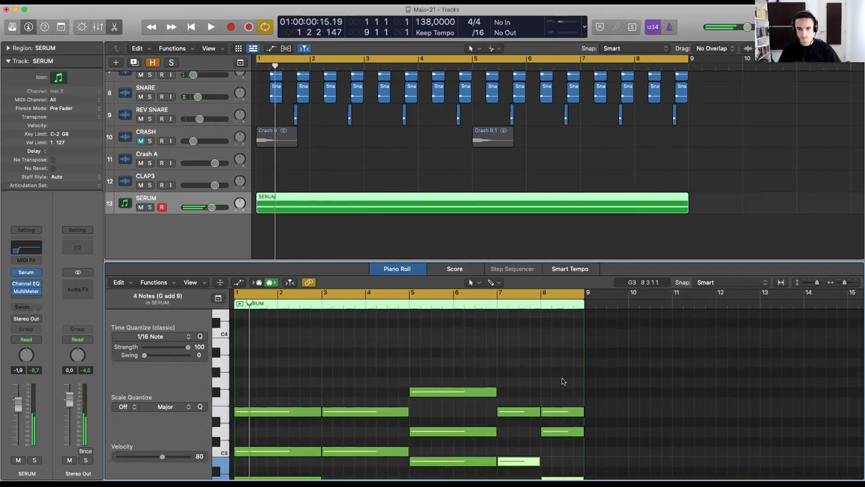
scroll(563, 381, "down", 10)
key("space")
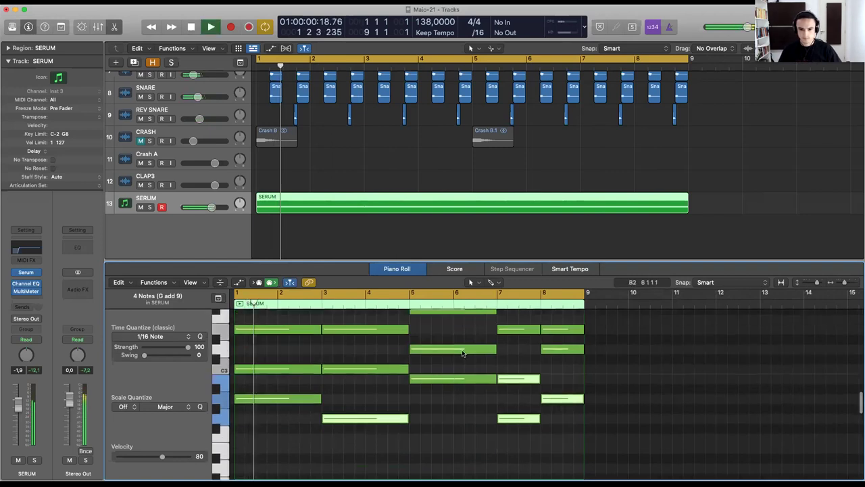
scroll(463, 352, "up", 3)
left_click(464, 356)
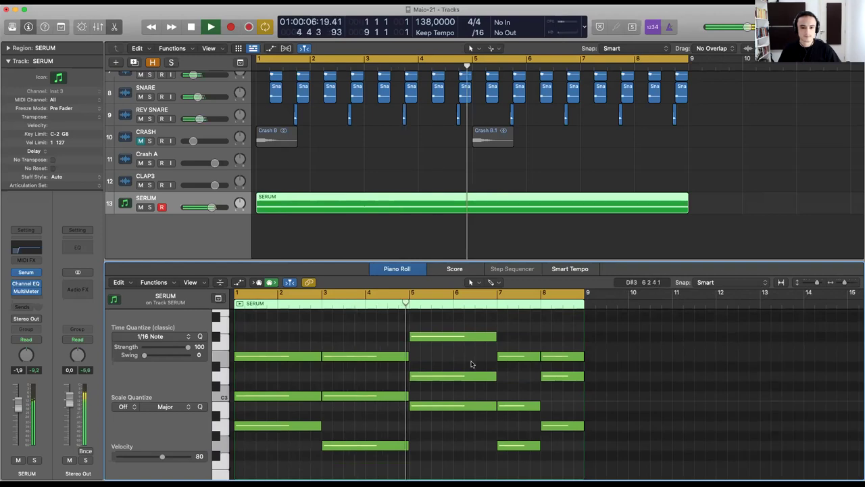
Delete the D3 note at bar 5 and transpose that chord's F#3 note down an octave to F#2.
key("space")
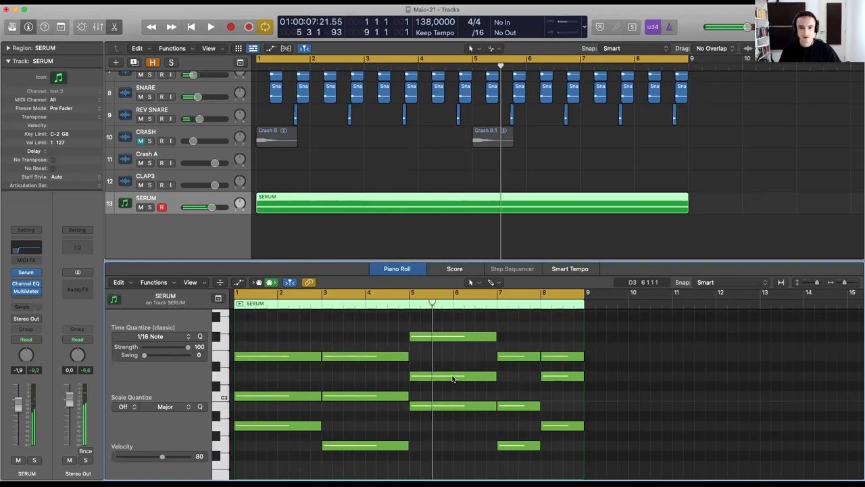
left_click(453, 378)
key("Delete")
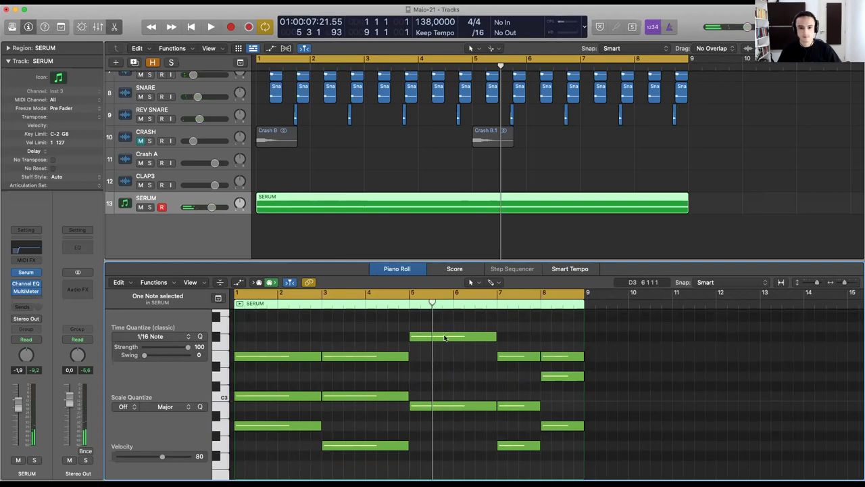
left_click(446, 338)
key("alt+shift+Down")
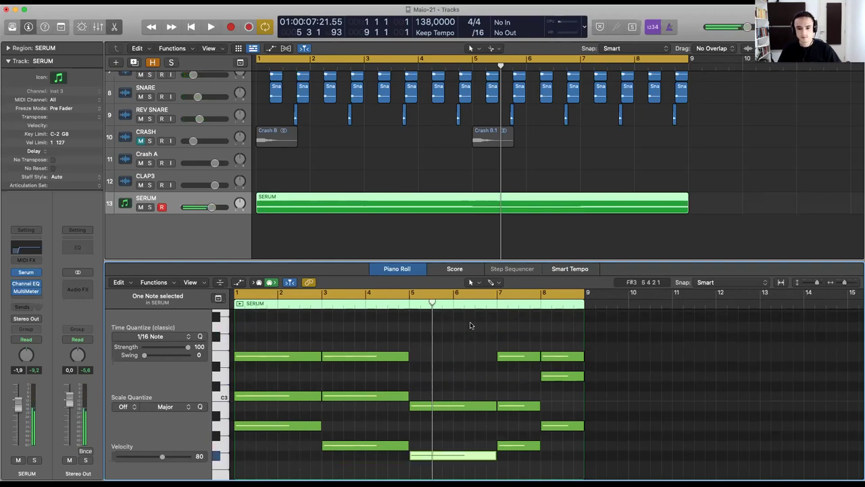
Play the chord progression, and delete all its notes from the SERUM region.
key("space")
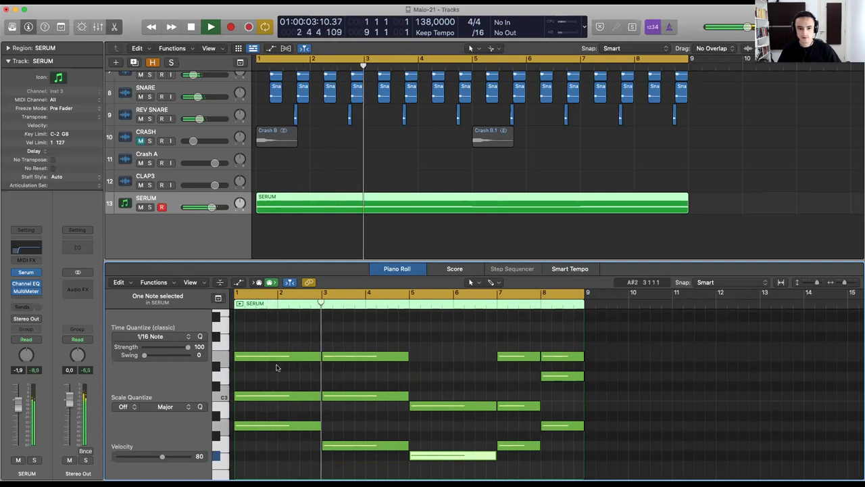
key("space")
left_click_drag(297, 327, 322, 359)
scroll(409, 392, "down", 3)
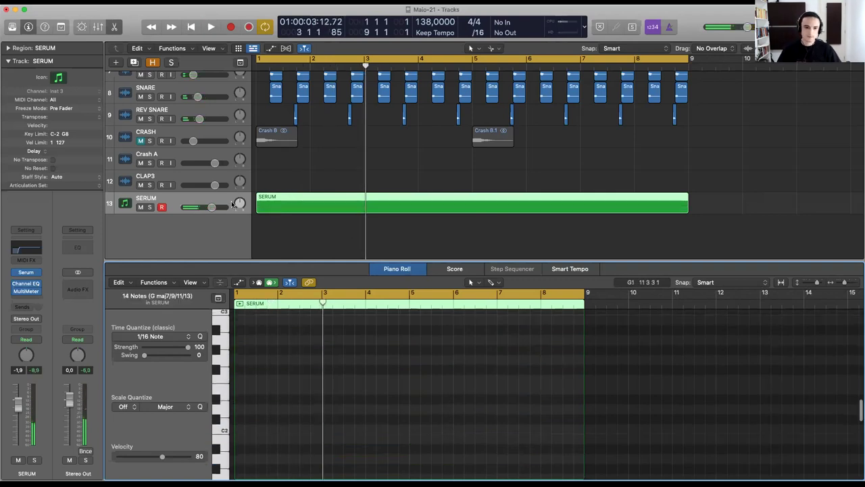
left_click(645, 57)
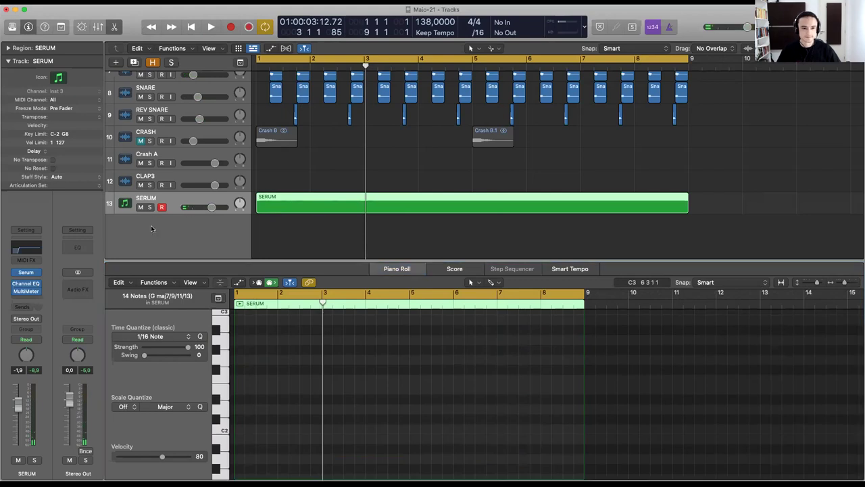
Load the [UPLIFTER] - Forestlifter preset from the SAKYAMUNI - 2021 user folder in Serum and hide the plug-in window.
left_click(26, 273)
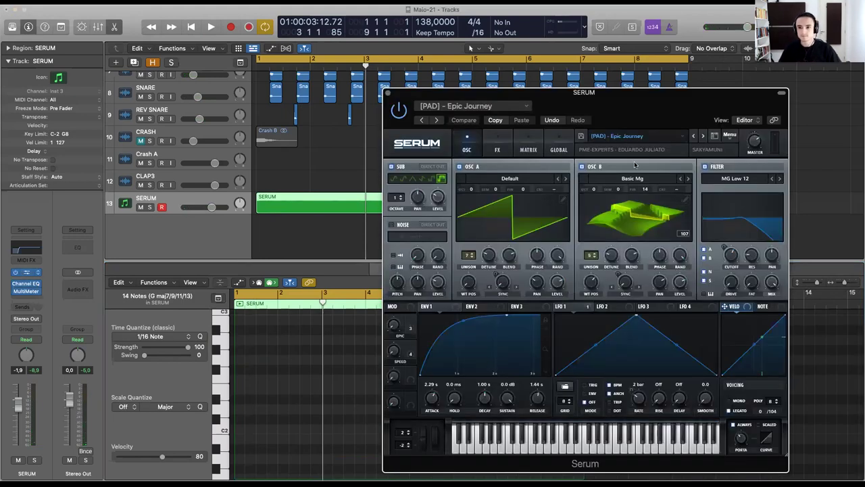
left_click_drag(727, 108, 351, 74)
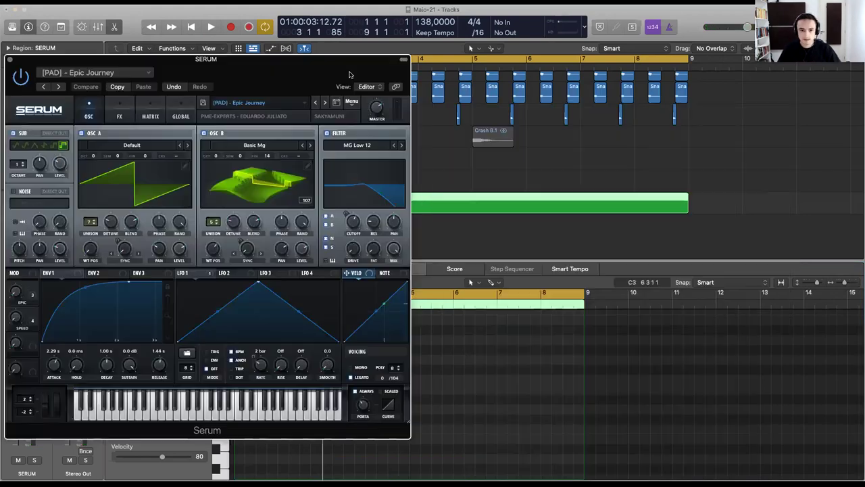
left_click(249, 102)
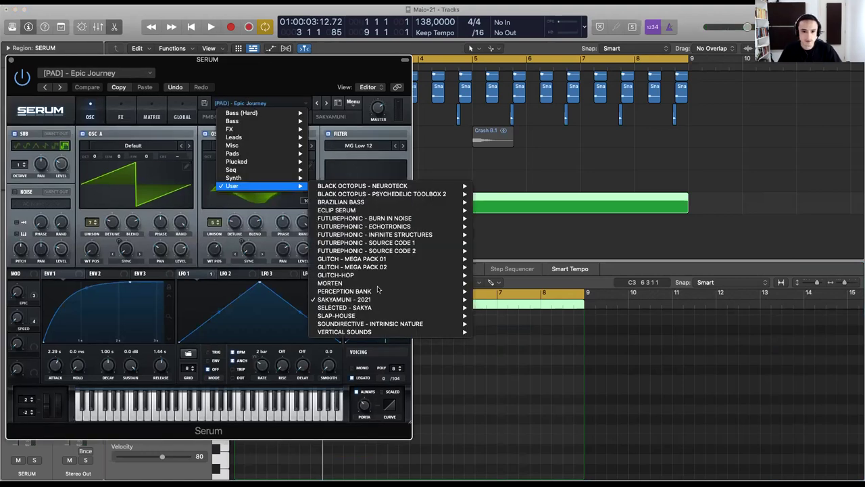
mouse_move(405, 300)
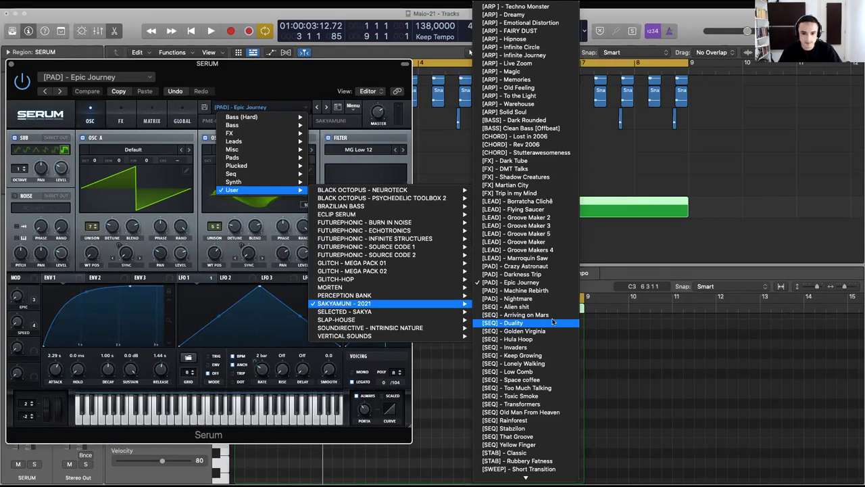
scroll(553, 379, "down", 2)
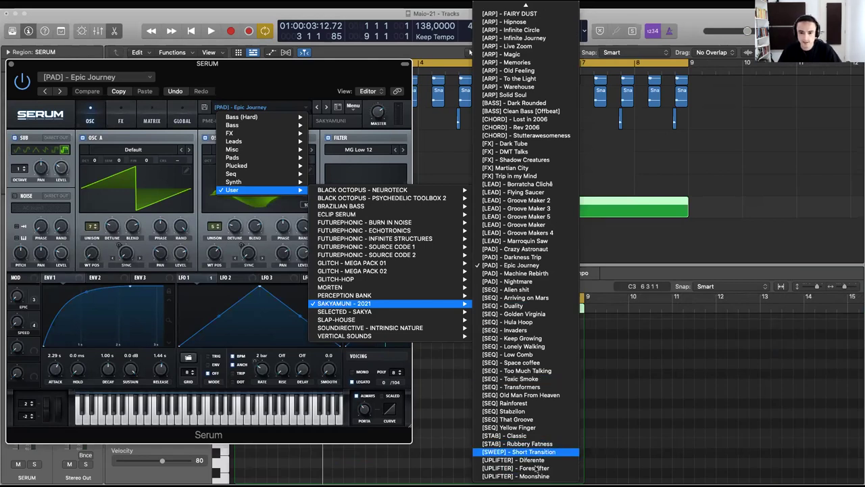
left_click(536, 469)
key("v")
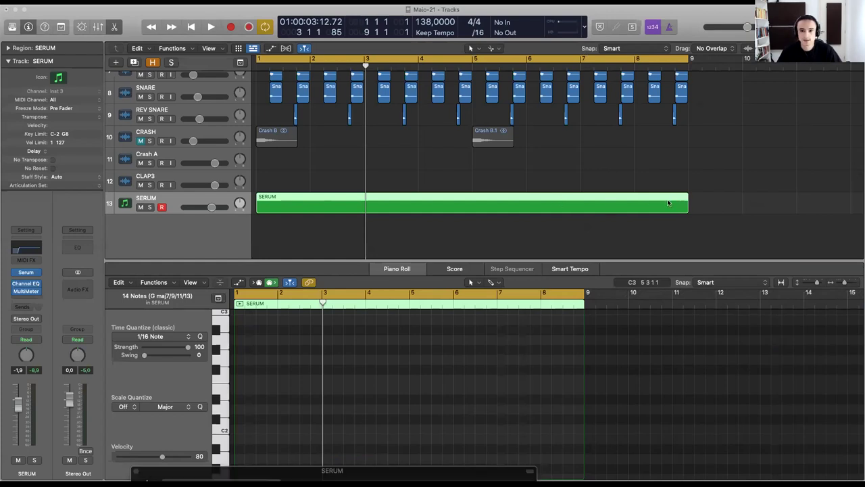
Add a single sustained A2 note to the SERUM region, spanning from bar 5 to bar 9.
key("e")
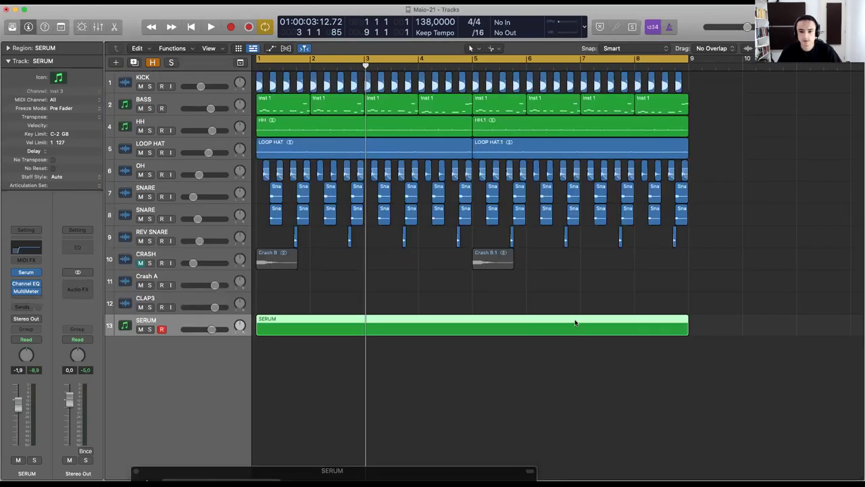
key("e")
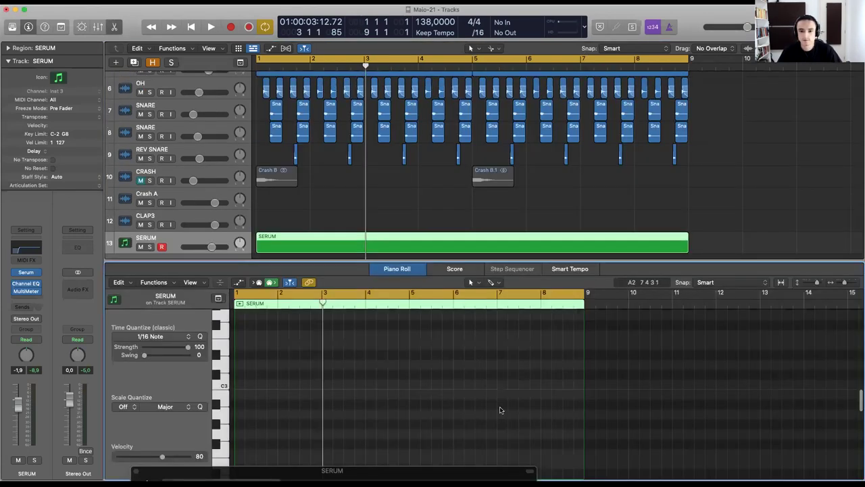
left_click(412, 432)
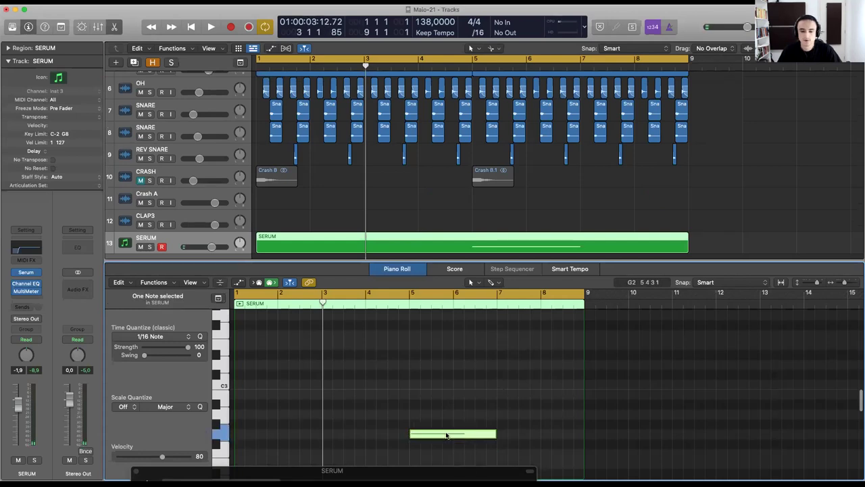
left_click_drag(446, 436, 444, 415)
left_click_drag(503, 414, 585, 415)
Loop bars 5 to 9 and audition the Forestlifter uplifter, checking its Serum window during playback.
left_click_drag(475, 59, 691, 79)
key("space")
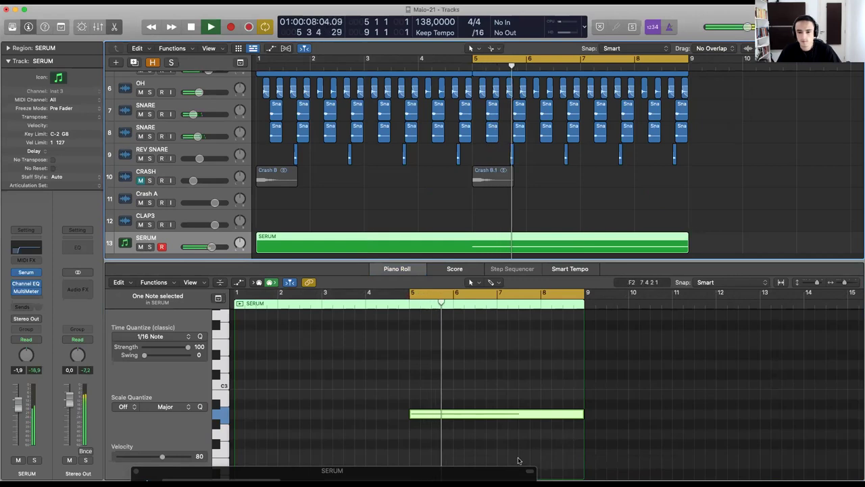
left_click_drag(501, 473, 487, 10)
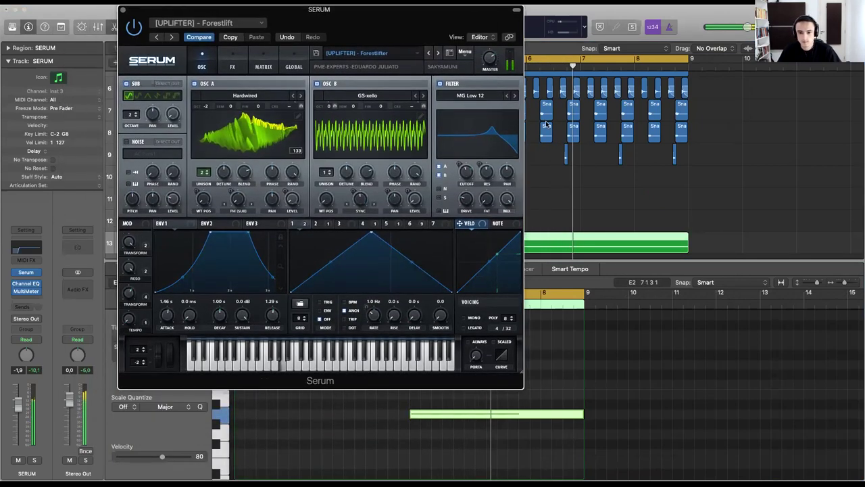
left_click_drag(428, 9, 501, 418)
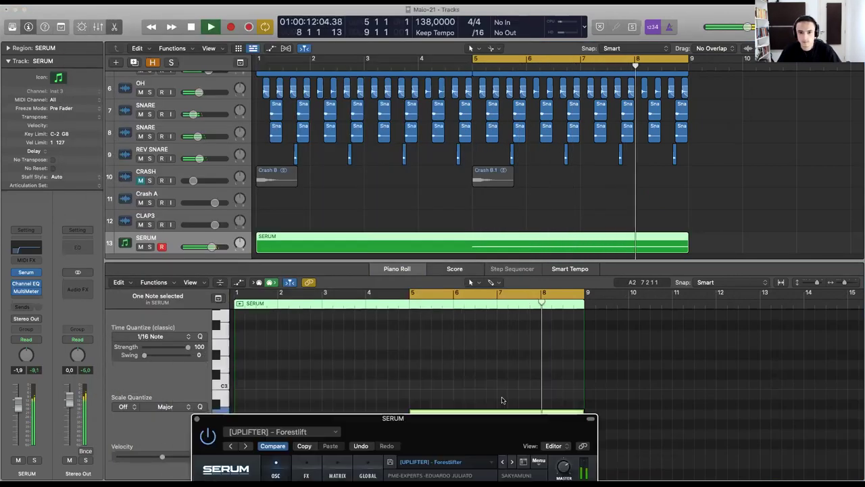
key("space")
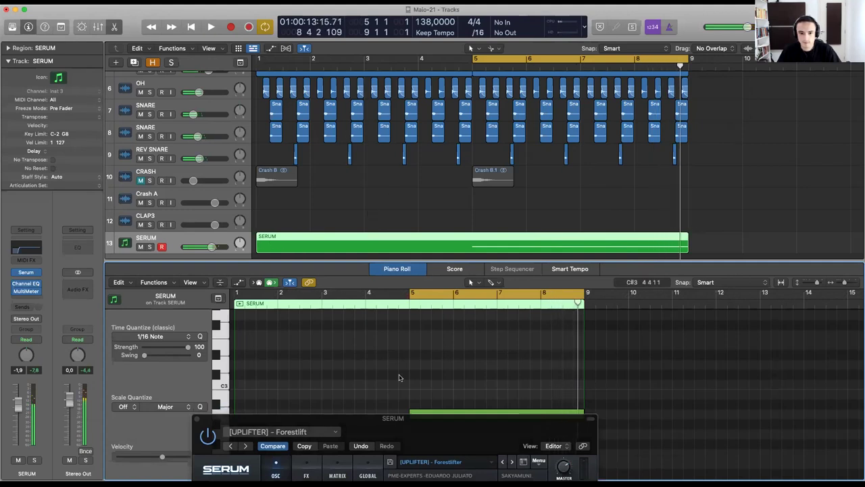
Extend the start of the A2 note back to bar 1 and move the cycle start to bar 1.
scroll(406, 382, "down", 2)
left_click_drag(414, 387, 235, 386)
left_click_drag(475, 60, 259, 60)
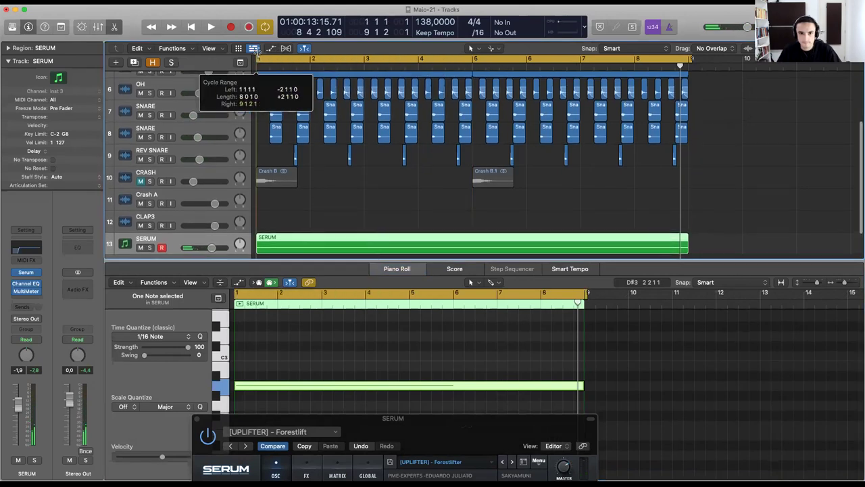
Play the eight-bar uplifter with Serum in view and show the settings of LFO 2.
key("space")
left_click_drag(545, 449, 485, 40)
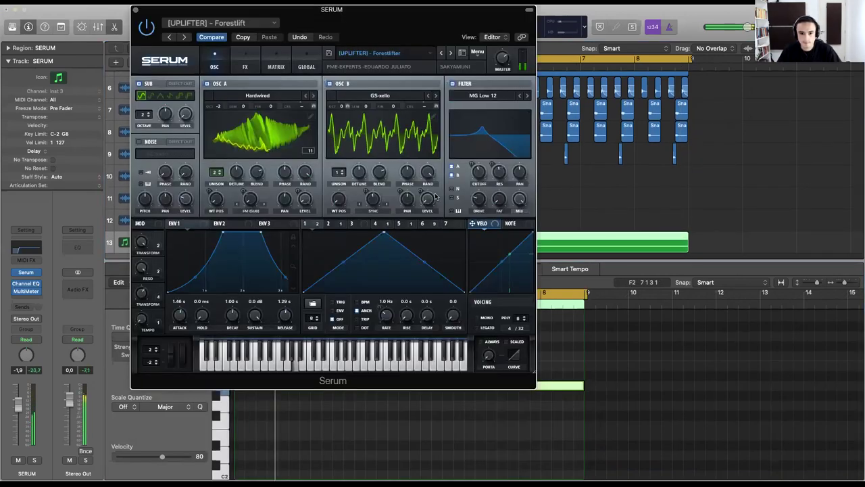
left_click(328, 223)
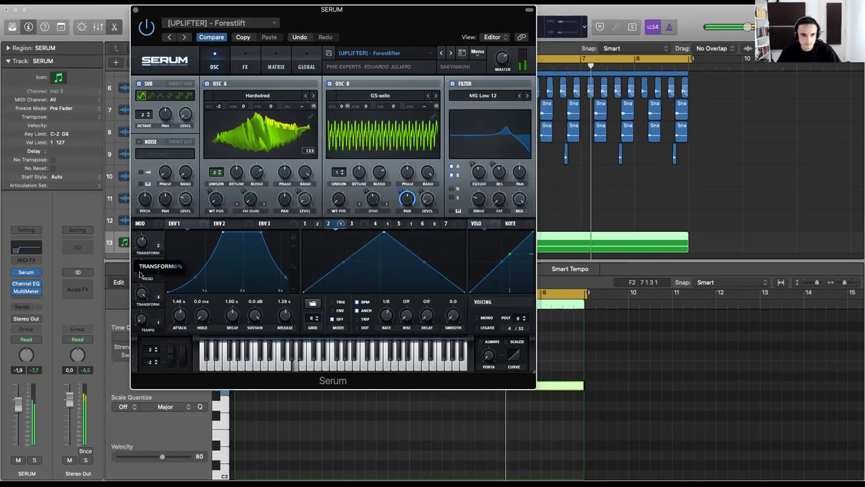
Step through the presets [UPLIFTER] - Moonshine and Arp - 10, set the cycle end exactly to bar 9, and hide Serum.
left_click(451, 52)
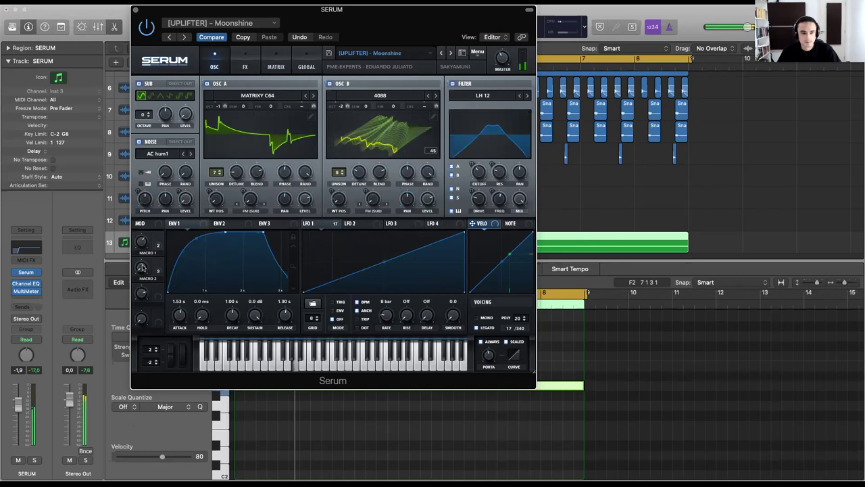
mouse_move(144, 235)
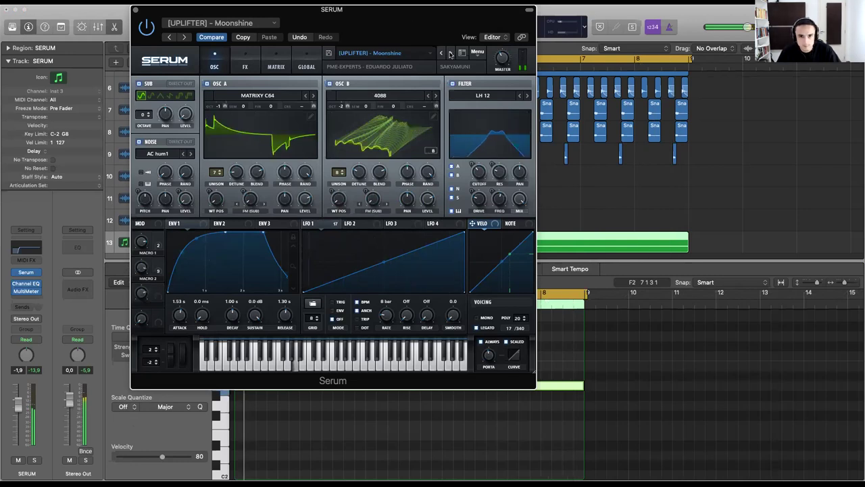
left_click(450, 54)
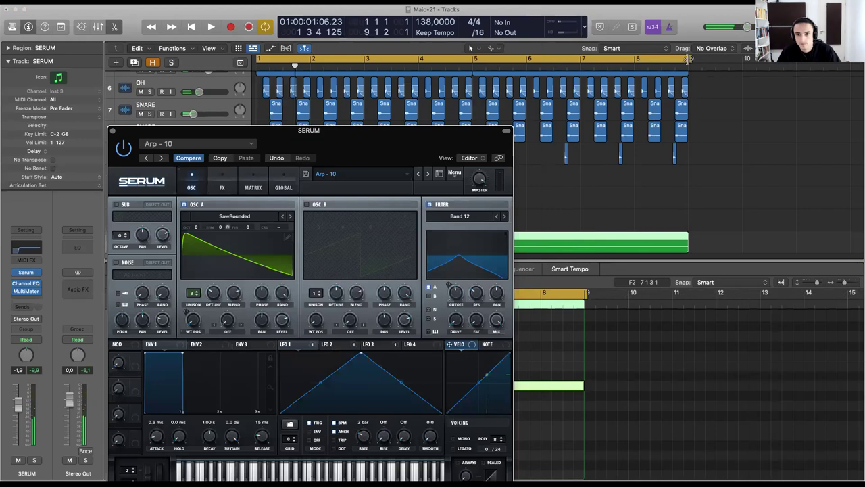
left_click_drag(691, 60, 690, 60)
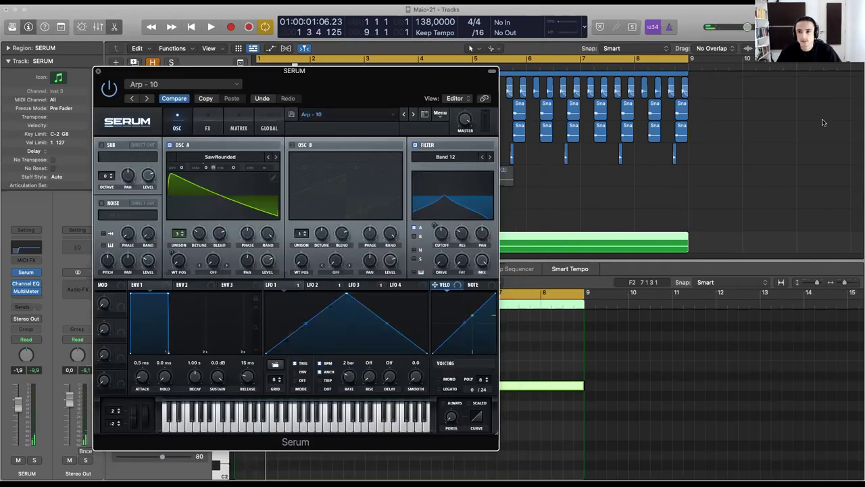
key("v")
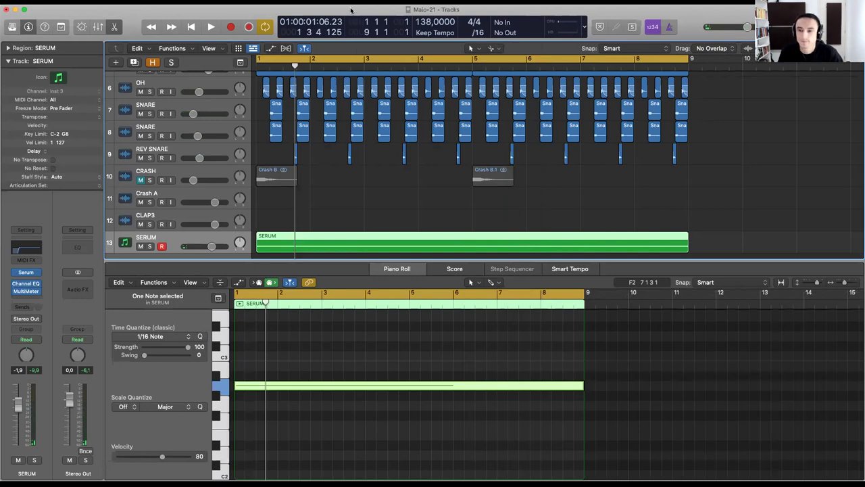